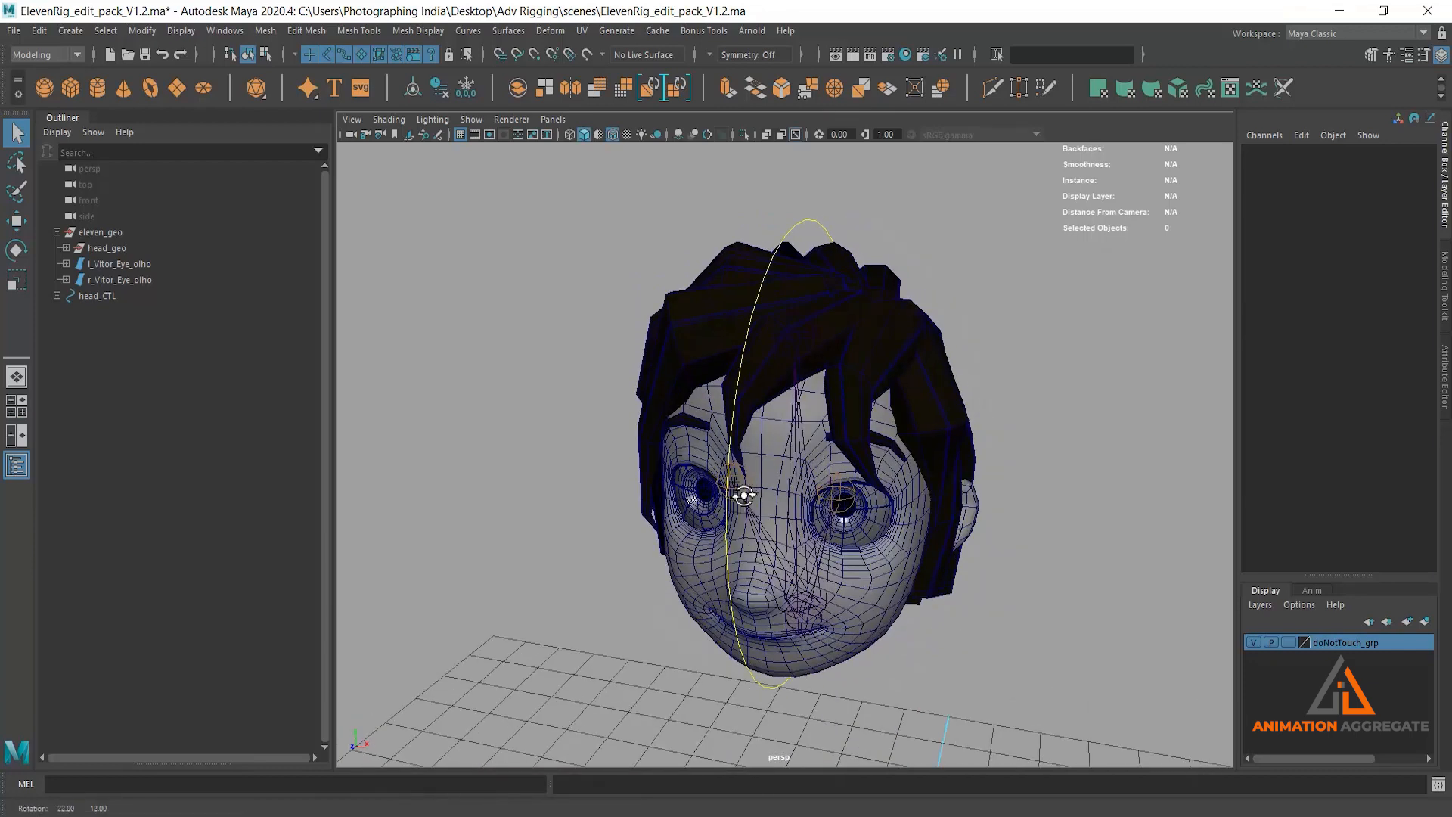
- Examine the character's head and eyes from the front and both sides
{"action": "middle_click_drag", "start_coordinate": [822, 492], "coordinate": [828, 475], "text": "alt"}
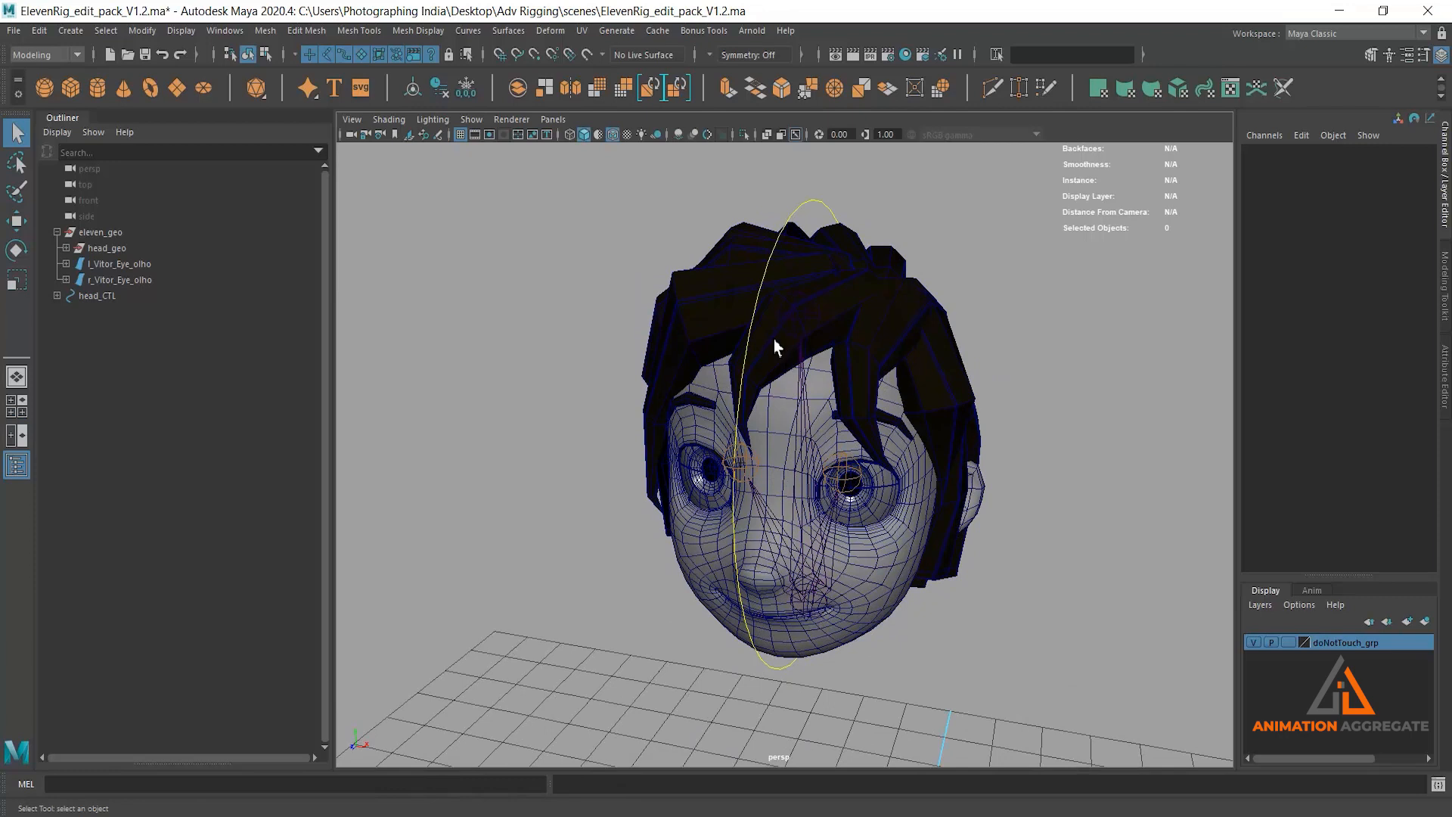
{"action": "left_click_drag", "start_coordinate": [775, 342], "coordinate": [870, 465], "text": "alt"}
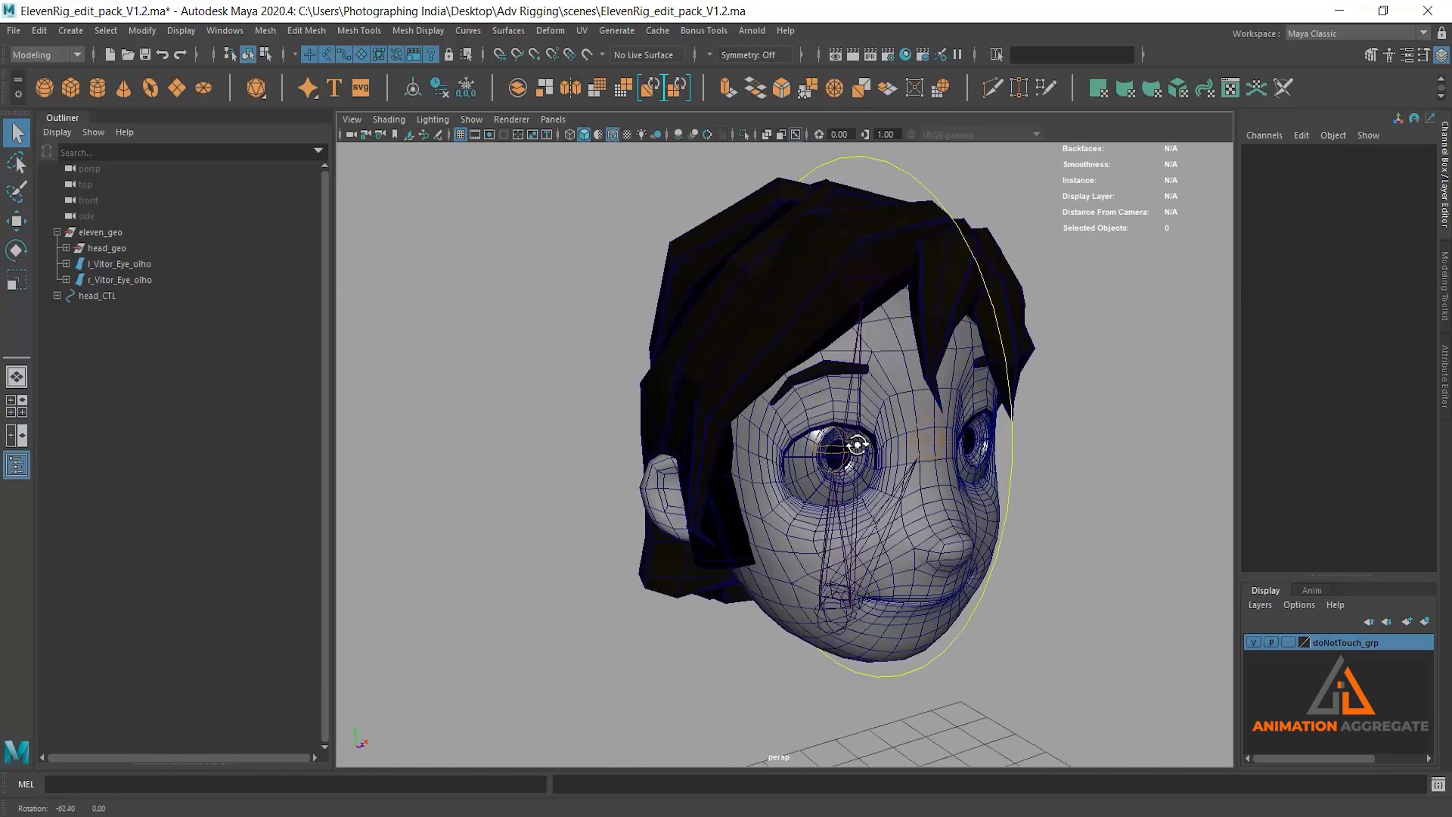
{"action": "left_click_drag", "start_coordinate": [978, 443], "coordinate": [837, 387], "text": "alt"}
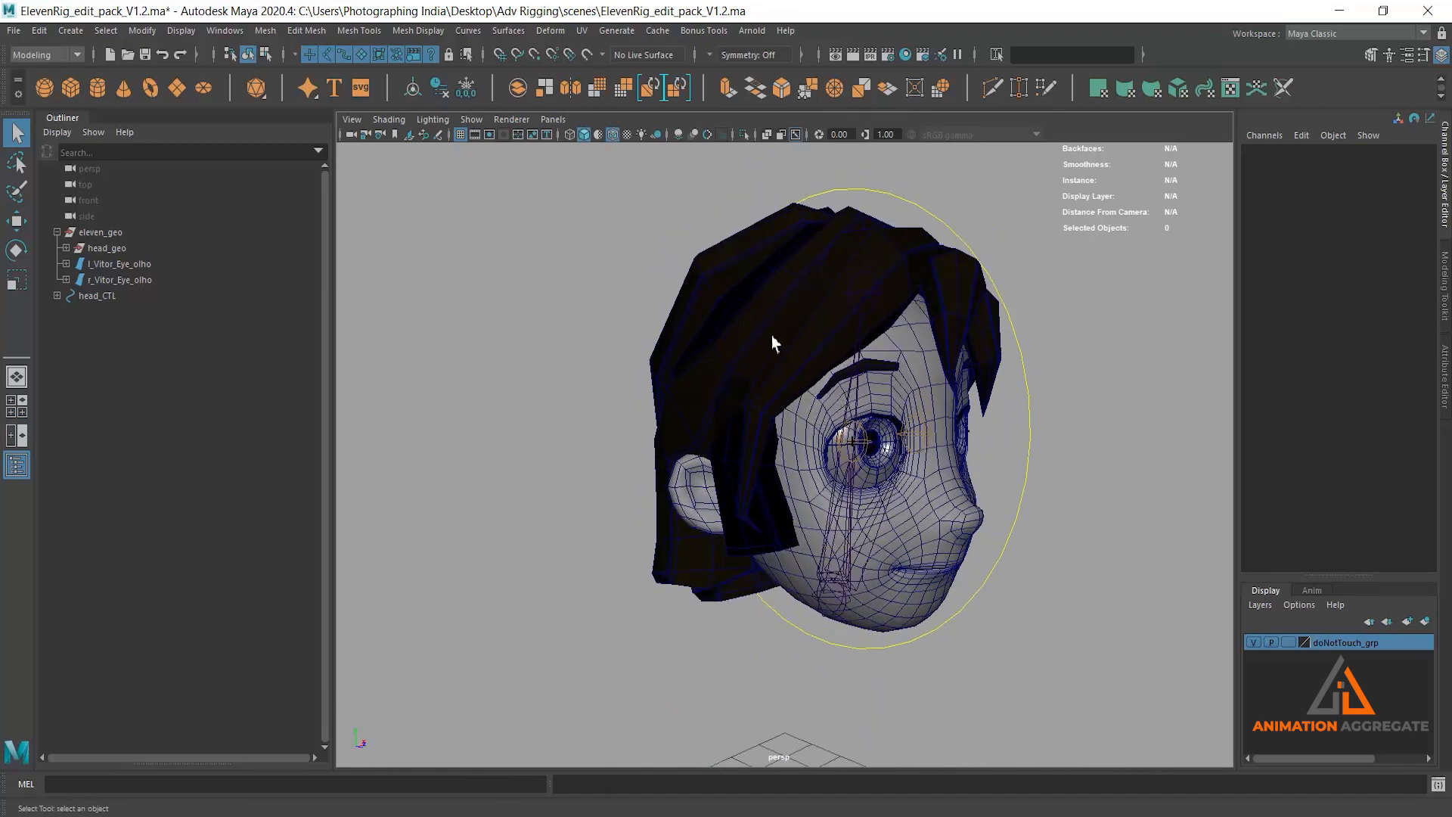
{"action": "left_click_drag", "start_coordinate": [996, 511], "coordinate": [923, 469], "text": "alt"}
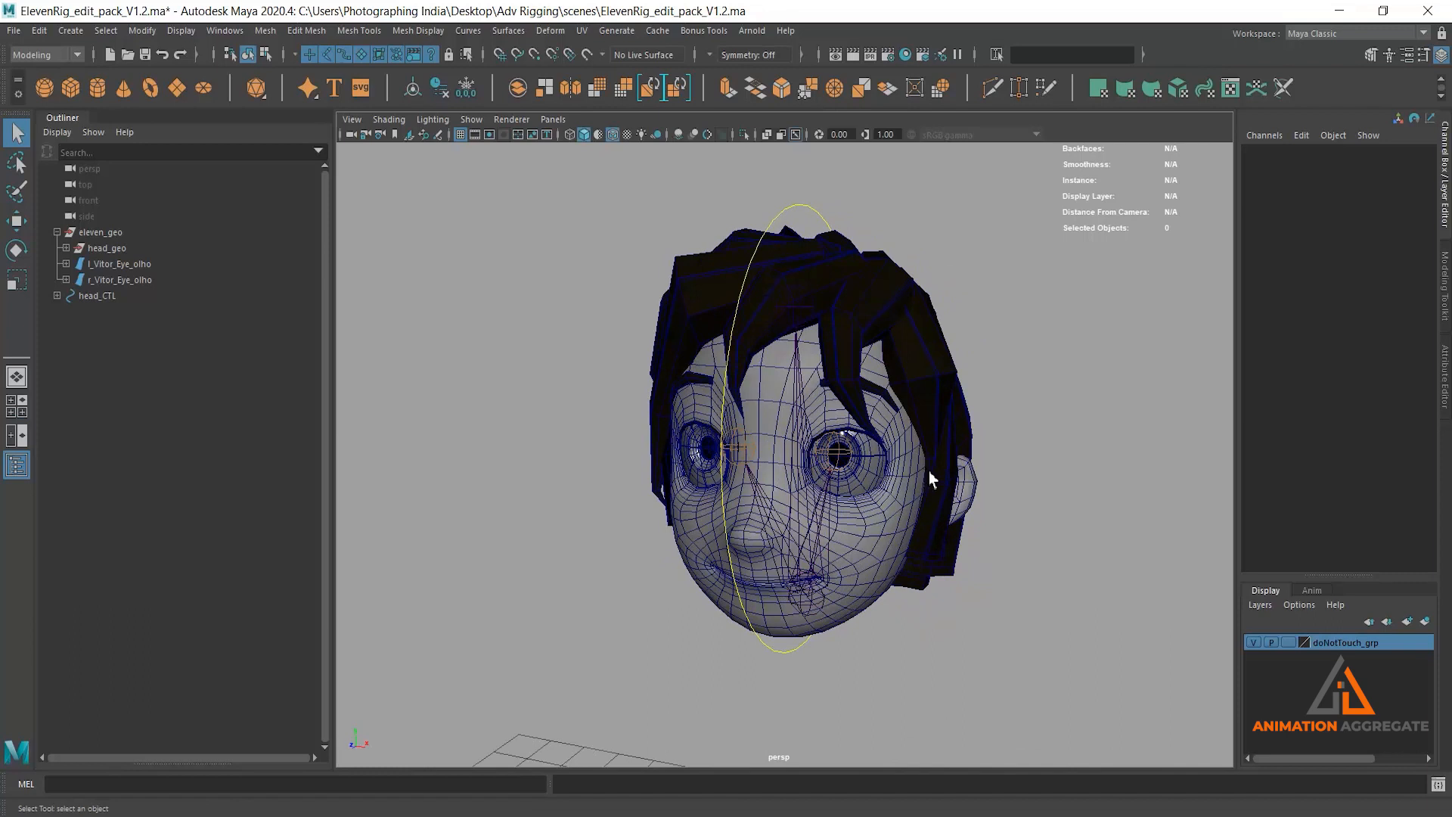
{"action": "scroll", "coordinate": [847, 443], "scroll_direction": "down", "scroll_amount": 2}
{"action": "left_click_drag", "start_coordinate": [861, 491], "coordinate": [840, 479], "text": "alt"}
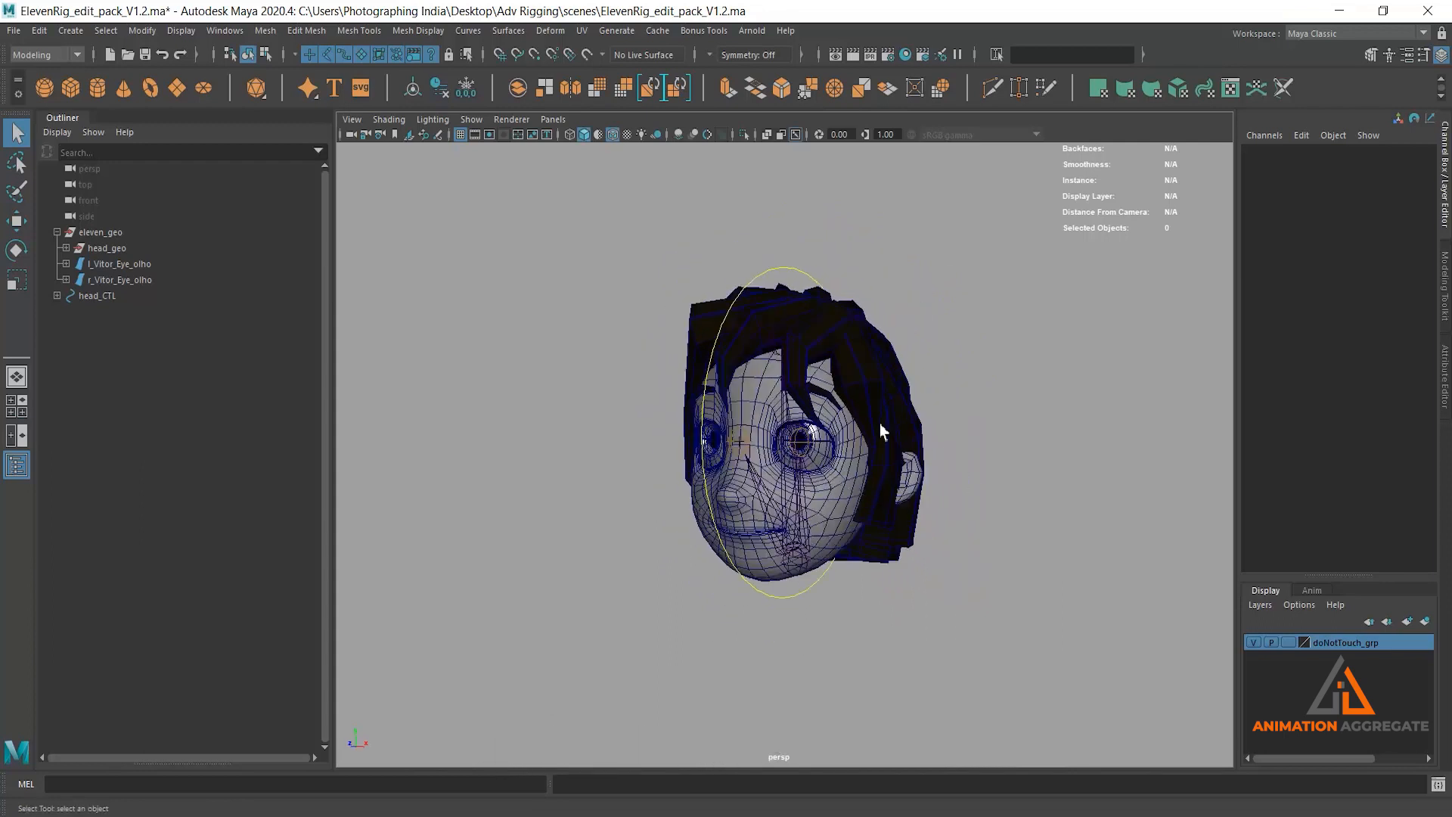
- Try rotating head_CTL about its Z axis to check whether the eyes follow the head, and undo the rotation
{"action": "left_click_drag", "start_coordinate": [879, 424], "coordinate": [813, 616], "text": "alt"}
{"action": "left_click", "coordinate": [783, 652]}
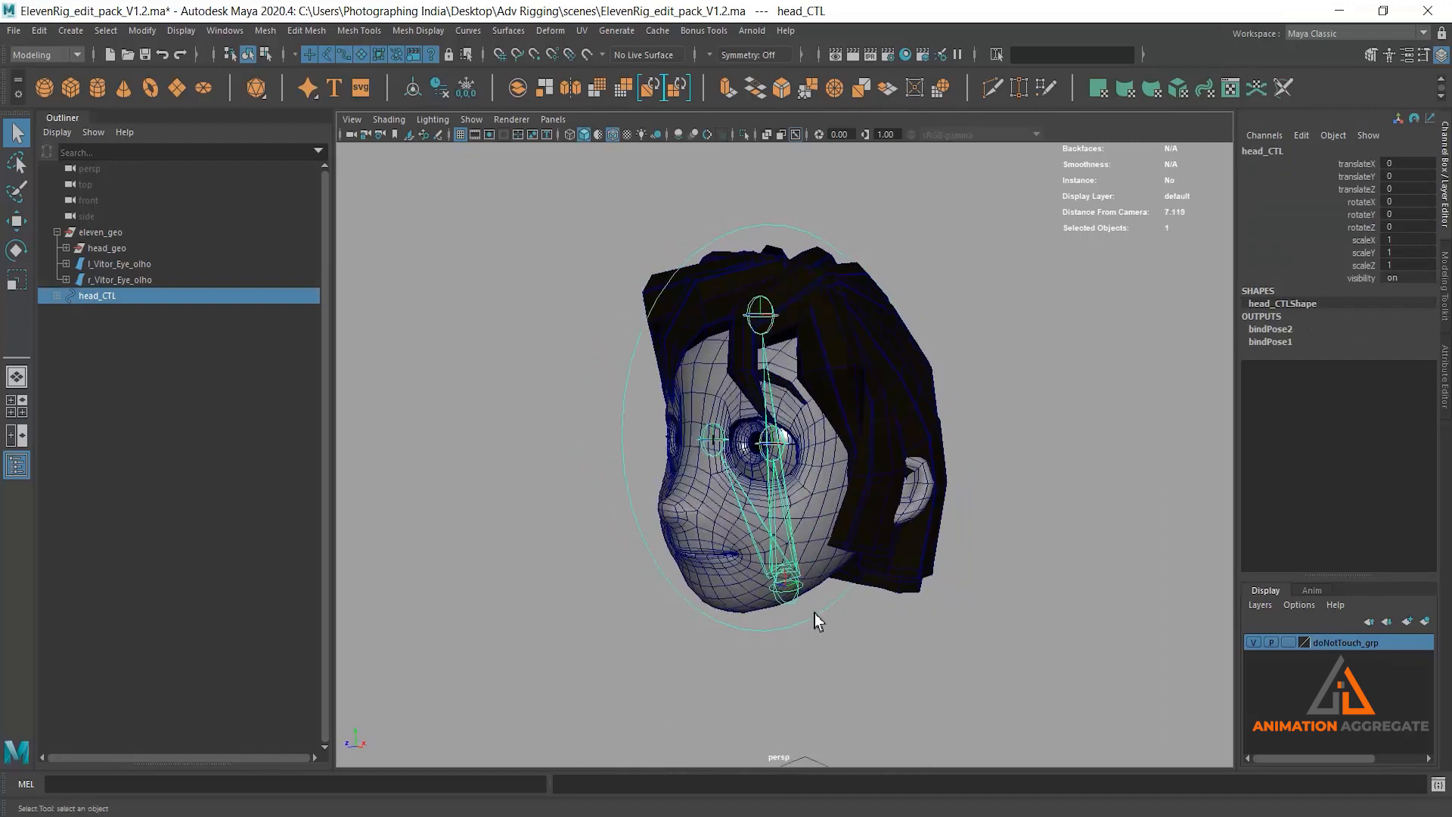
{"action": "key", "text": "e"}
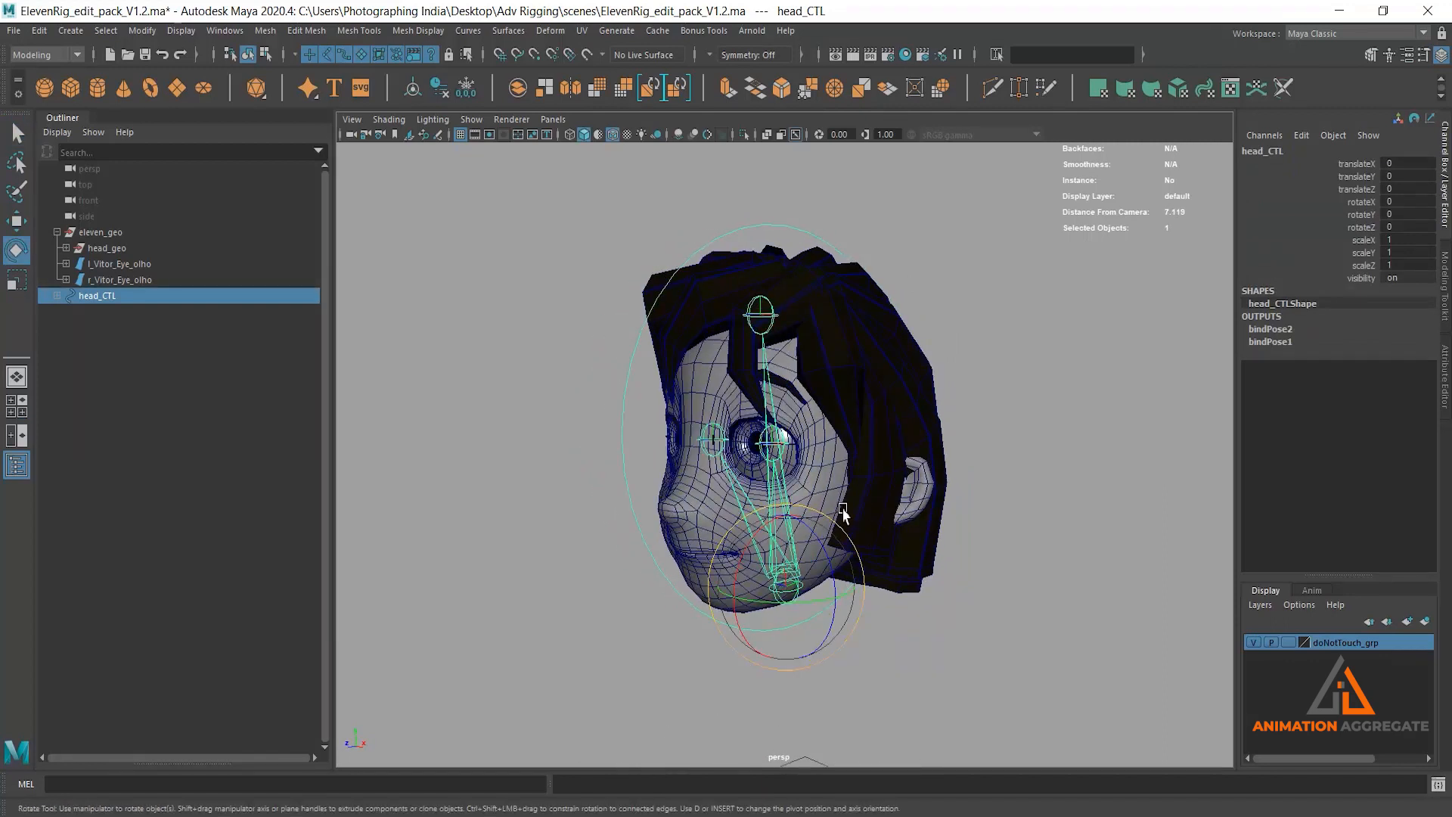
{"action": "mouse_move", "coordinate": [837, 551]}
{"action": "left_mouse_down"}
{"action": "mouse_move", "coordinate": [802, 524]}
{"action": "mouse_move", "coordinate": [840, 545]}
{"action": "left_mouse_up"}
{"action": "key", "text": "ctrl+z"}
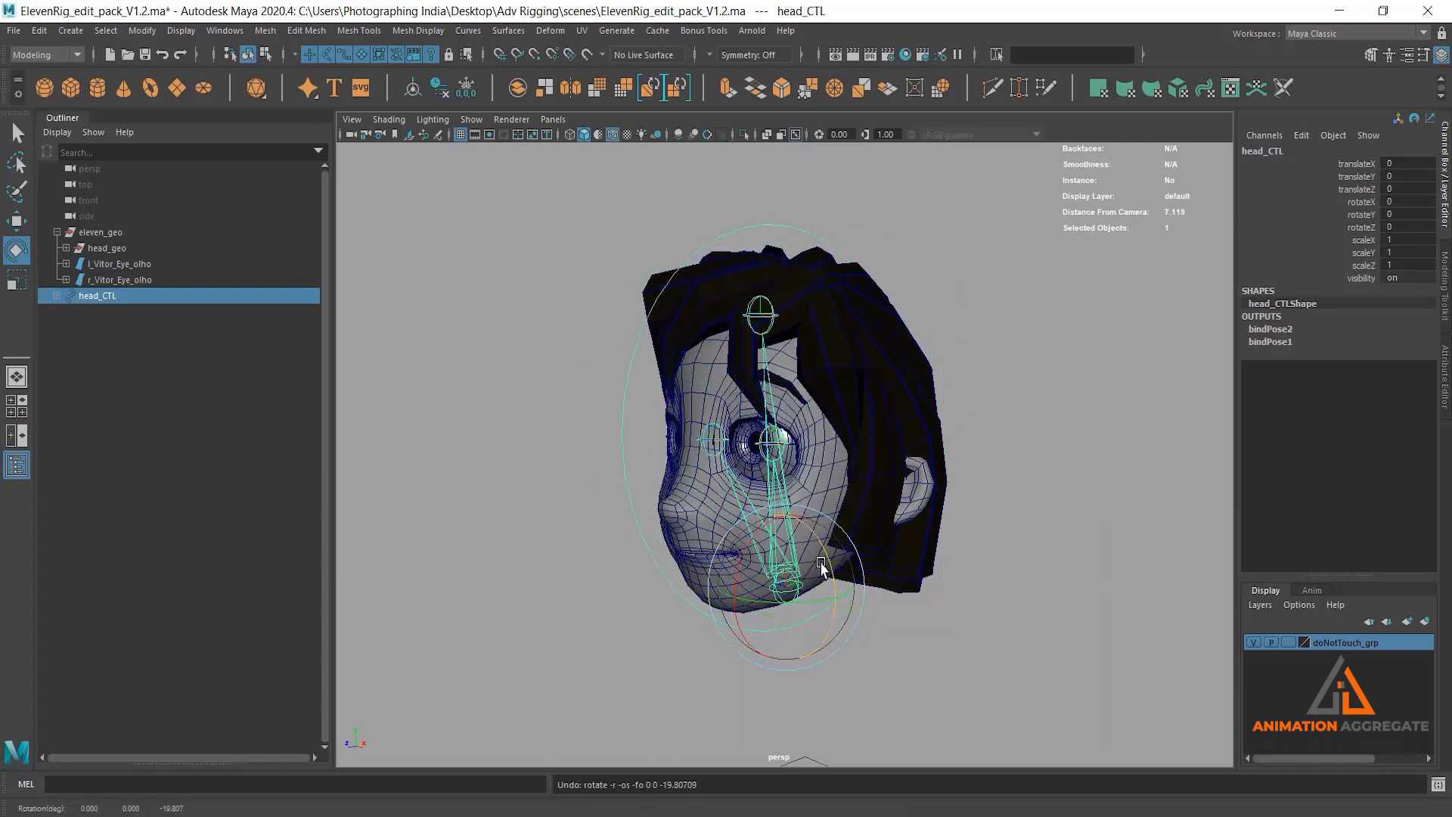
- Try deleting the non-deformer history of l_Vitor_Eye_olho and r_Vitor_Eye_olho
{"action": "scroll", "coordinate": [729, 564], "scroll_direction": "up", "scroll_amount": 2}
{"action": "left_click_drag", "start_coordinate": [729, 565], "coordinate": [779, 488], "text": "alt"}
{"action": "scroll", "coordinate": [751, 482], "scroll_direction": "up", "scroll_amount": 3}
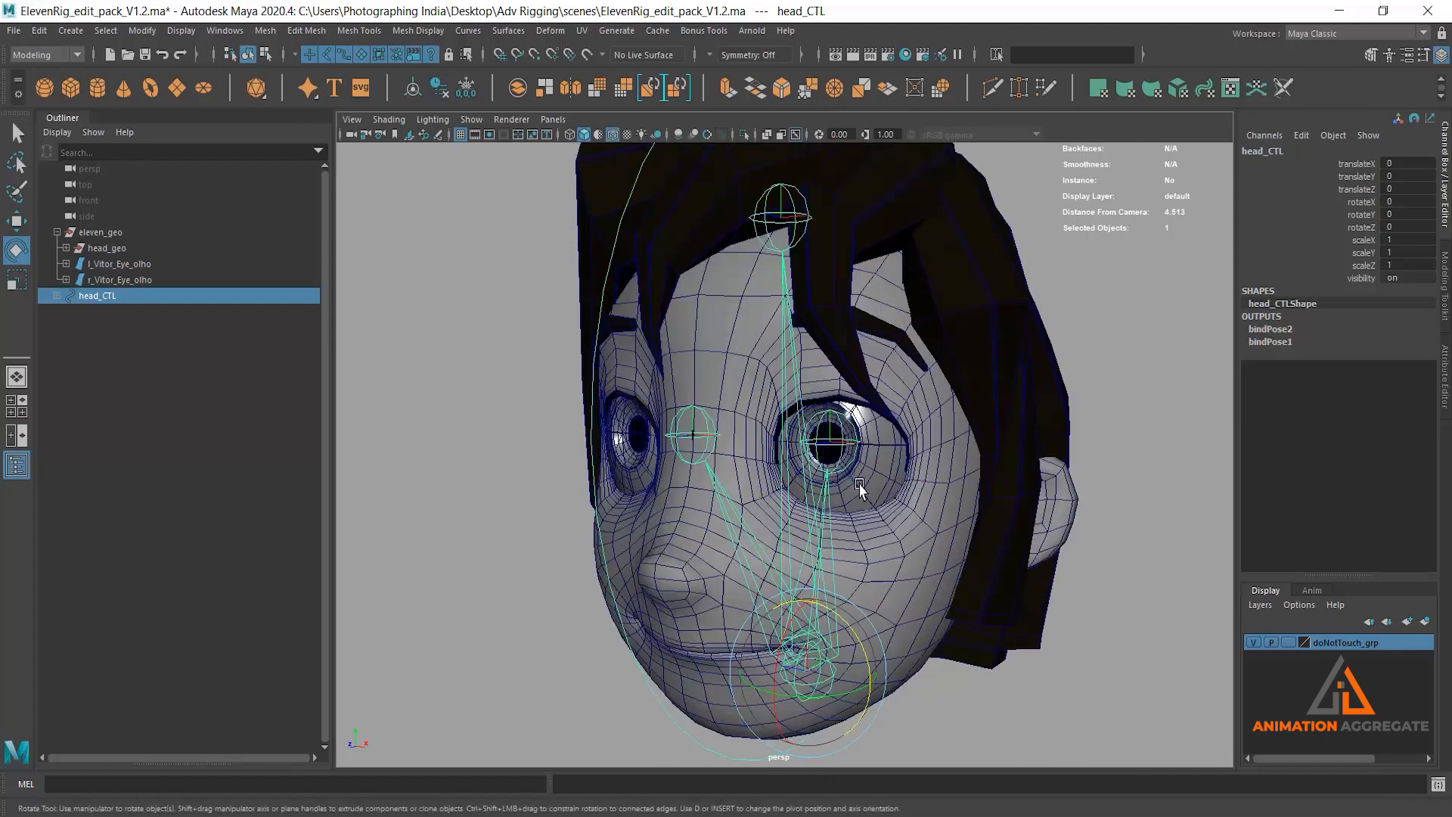
{"action": "left_click", "coordinate": [861, 484]}
{"action": "left_click", "coordinate": [135, 280], "text": "shift"}
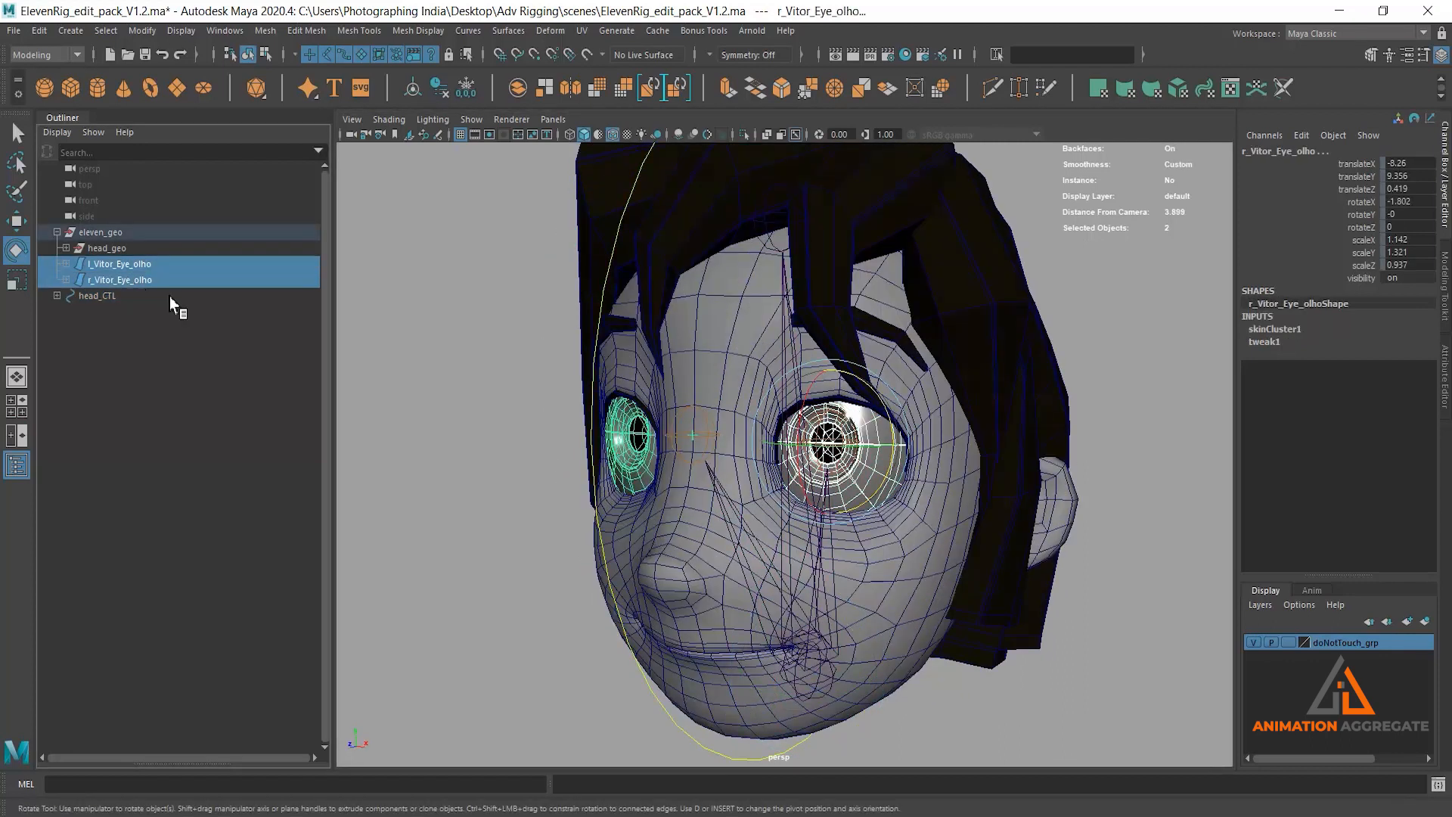
{"action": "left_click_drag", "start_coordinate": [622, 277], "coordinate": [632, 255], "text": "alt"}
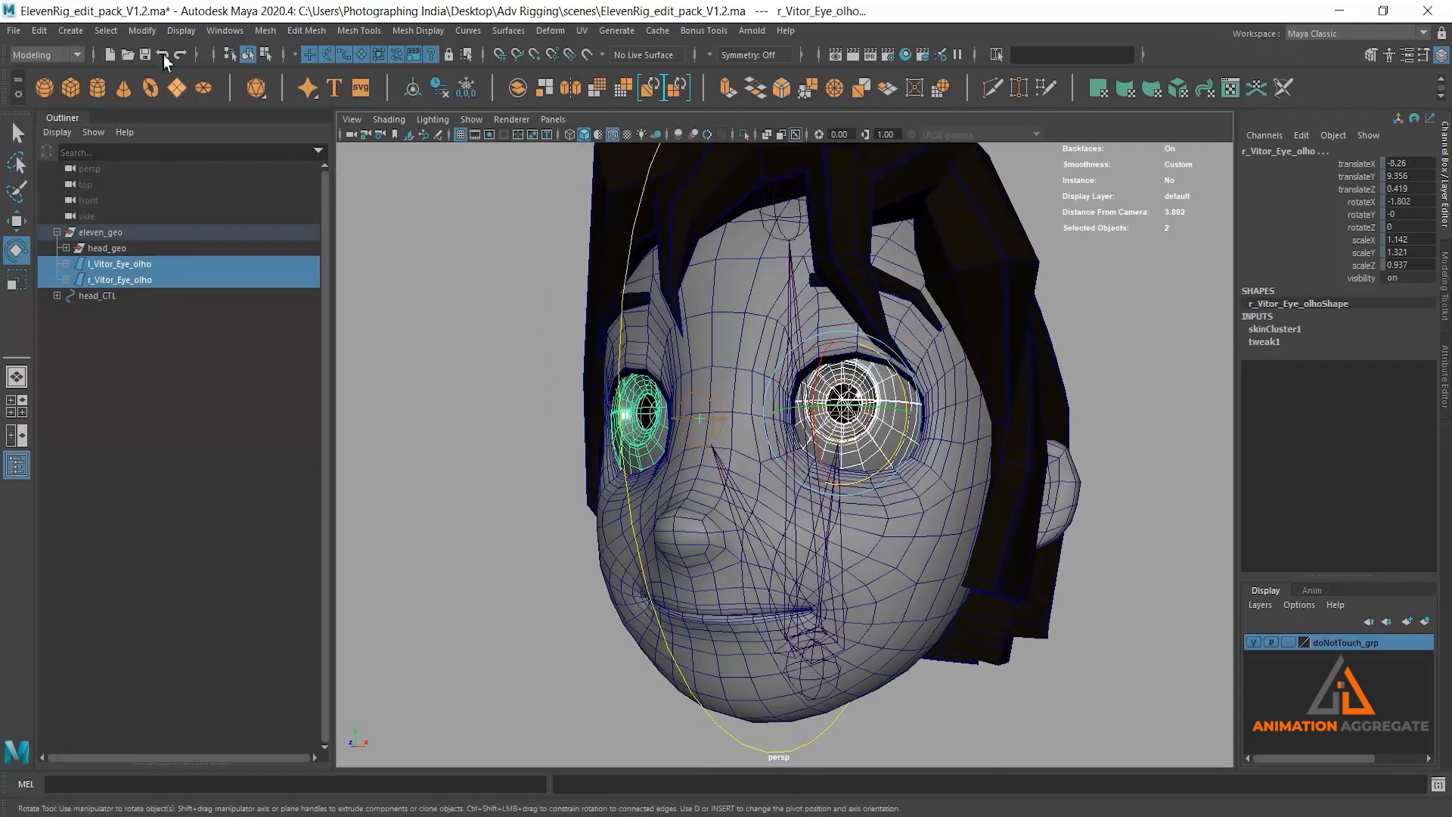
{"action": "left_click", "coordinate": [41, 30]}
{"action": "mouse_move", "coordinate": [131, 218]}
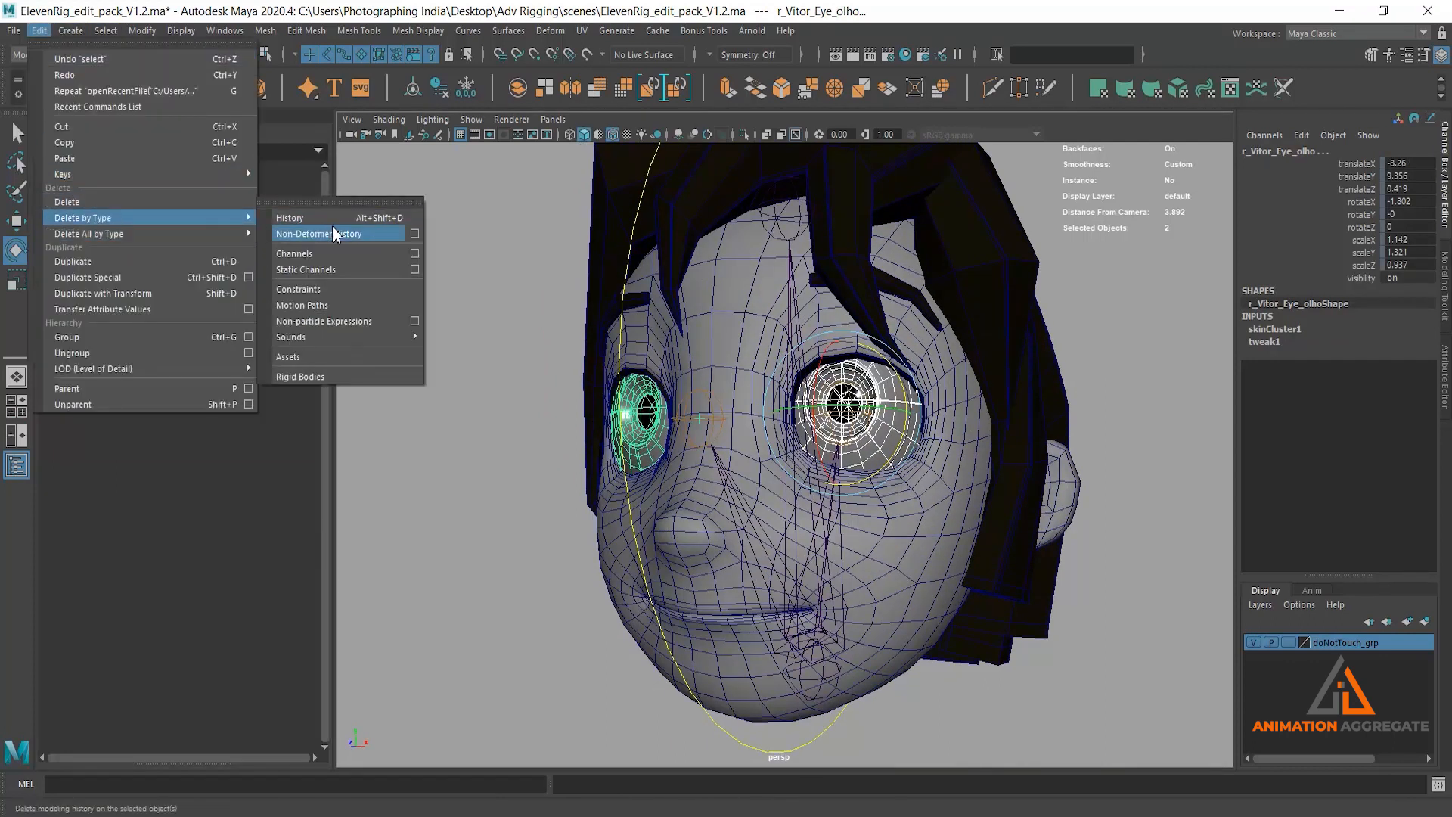
{"action": "left_click", "coordinate": [332, 234]}
{"action": "left_click_drag", "start_coordinate": [983, 453], "coordinate": [999, 454], "text": "alt"}
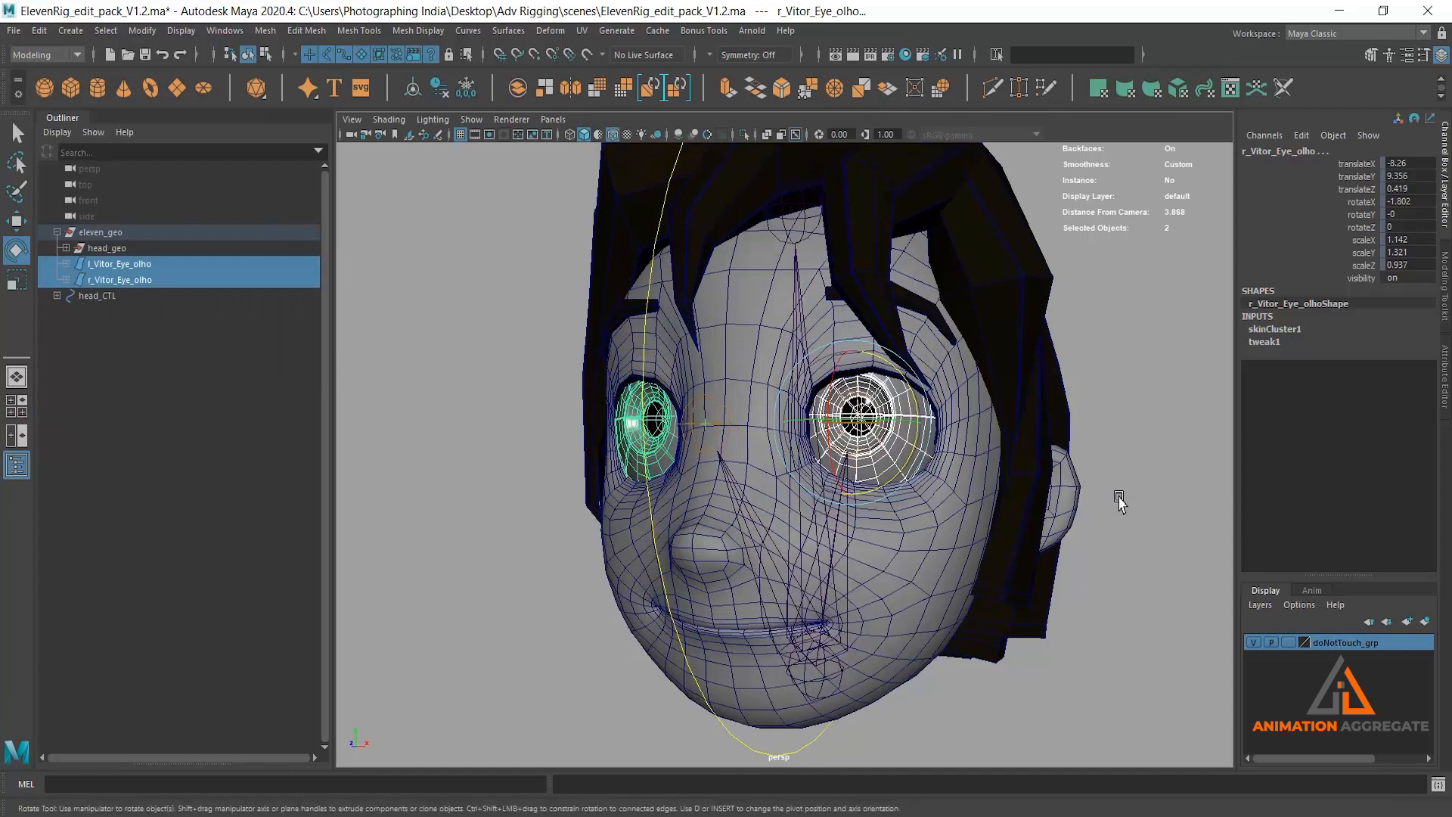
- Test the head control again with a small Z rotation to recheck the eyes, and undo it
{"action": "left_click_drag", "start_coordinate": [1074, 546], "coordinate": [1050, 545], "text": "alt"}
{"action": "right_click_drag", "start_coordinate": [1050, 544], "coordinate": [885, 536], "text": "alt"}
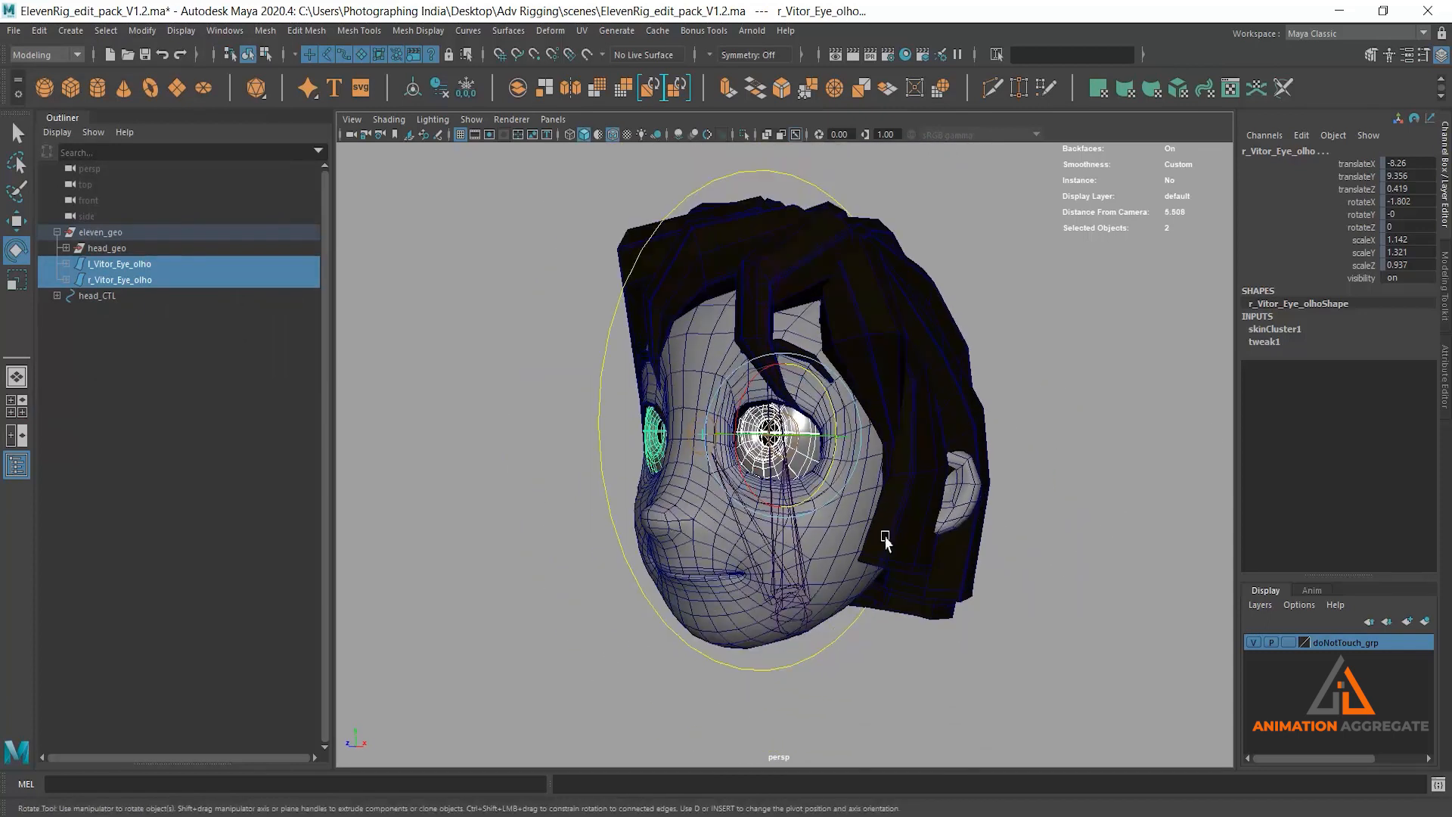
{"action": "left_click", "coordinate": [603, 463]}
{"action": "left_click_drag", "start_coordinate": [831, 592], "coordinate": [821, 546]}
{"action": "key", "text": "ctrl+z"}
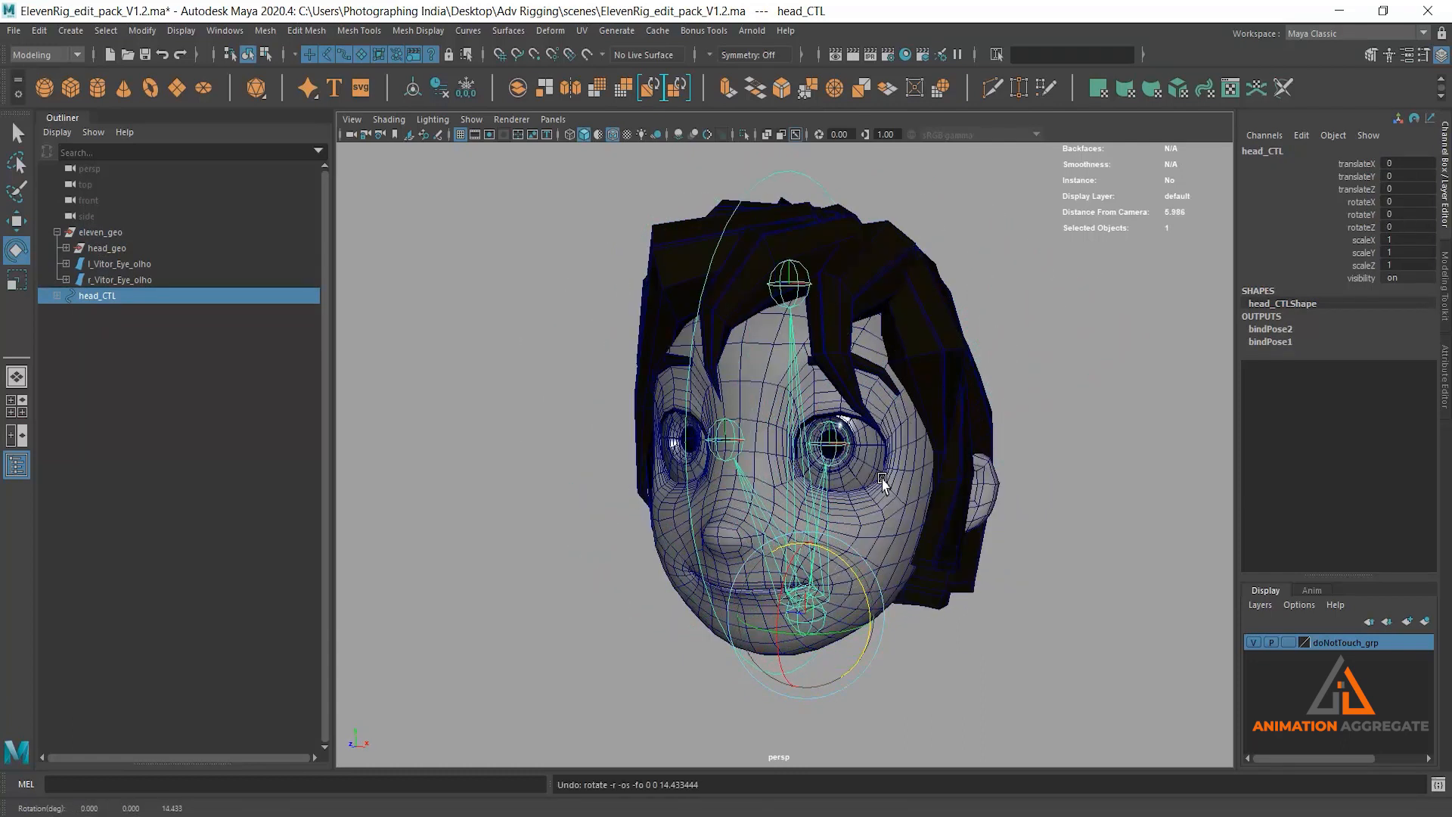
- Delete the construction history of both eye objects, l_Vitor_Eye_olho and r_Vitor_Eye_olho
{"action": "left_click", "coordinate": [855, 458]}
{"action": "left_click_drag", "start_coordinate": [630, 466], "coordinate": [673, 459], "text": "alt"}
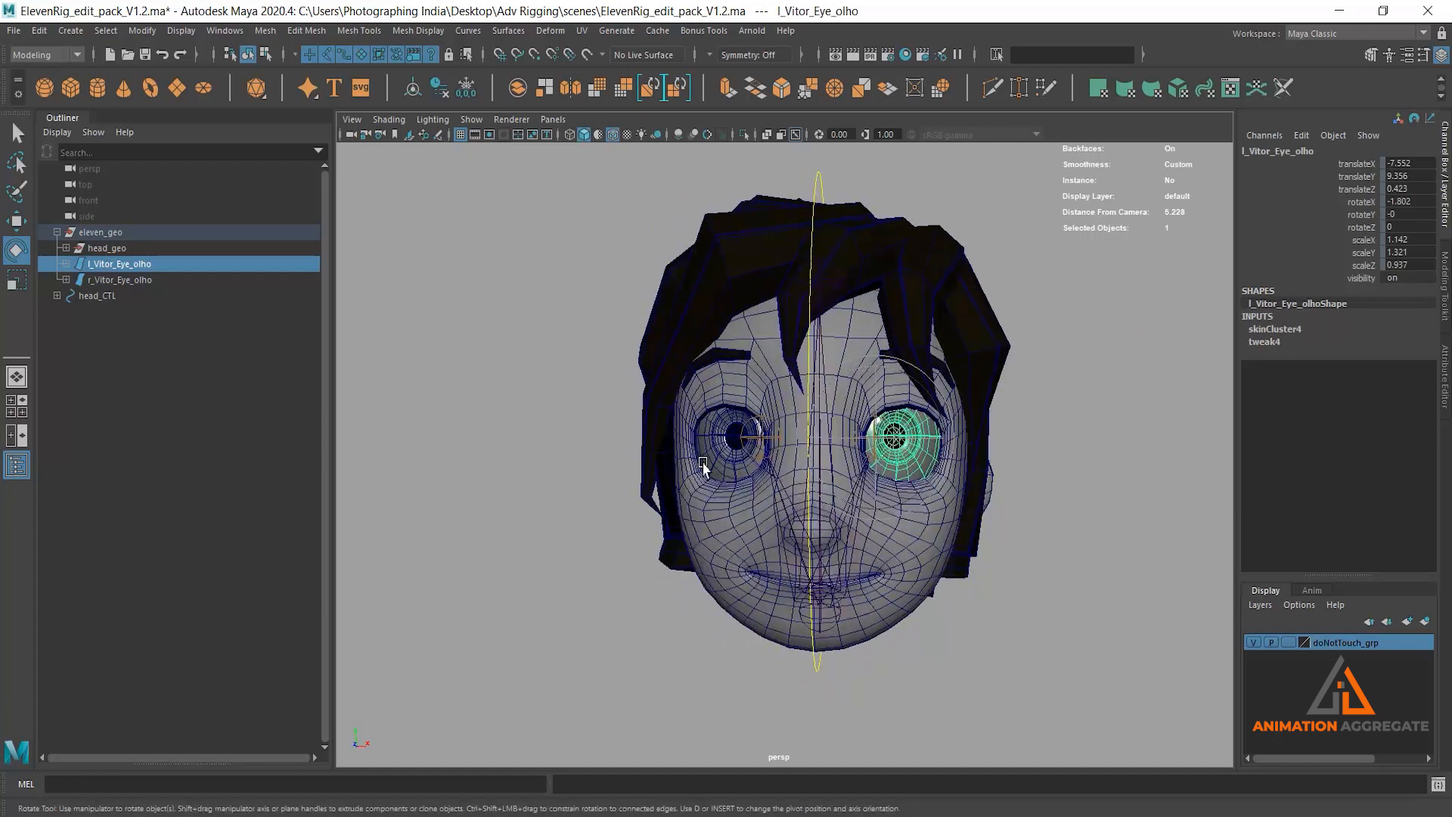
{"action": "left_click", "coordinate": [704, 454], "text": "shift"}
{"action": "left_click_drag", "start_coordinate": [718, 412], "coordinate": [747, 401], "text": "alt"}
{"action": "right_click_drag", "start_coordinate": [747, 401], "coordinate": [1190, 310], "text": "alt"}
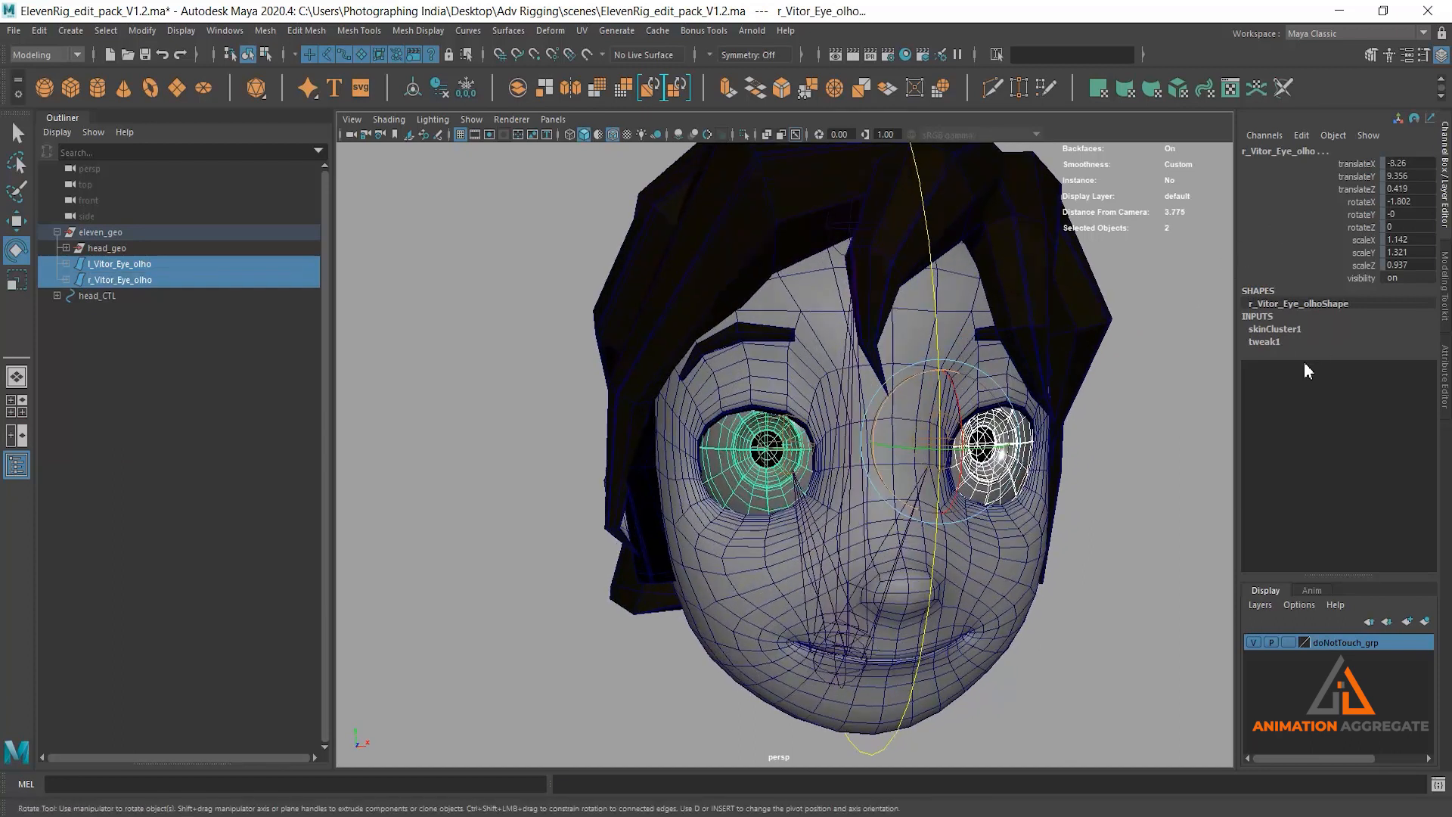
{"action": "left_click", "coordinate": [50, 29]}
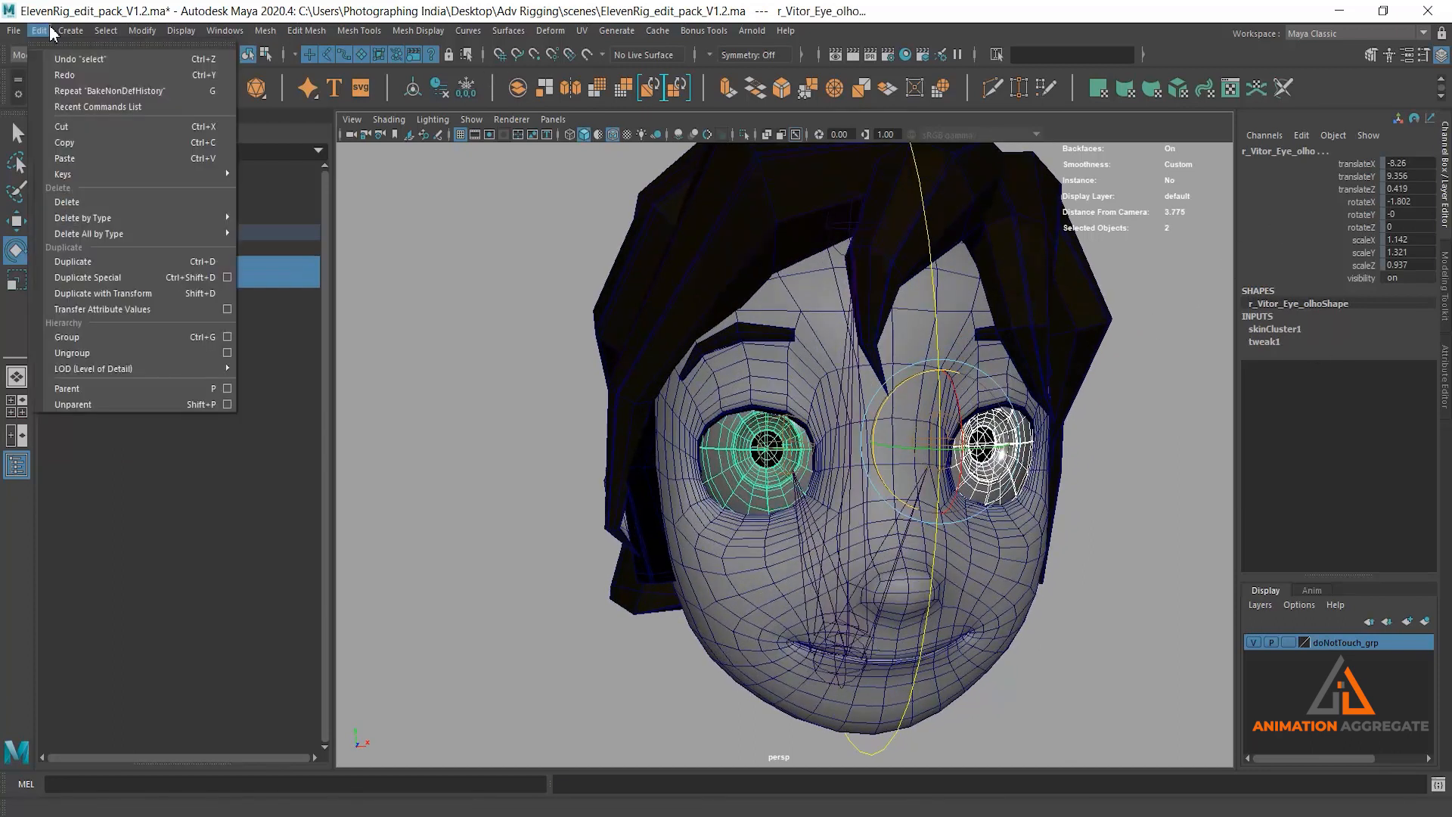
{"action": "mouse_move", "coordinate": [220, 218]}
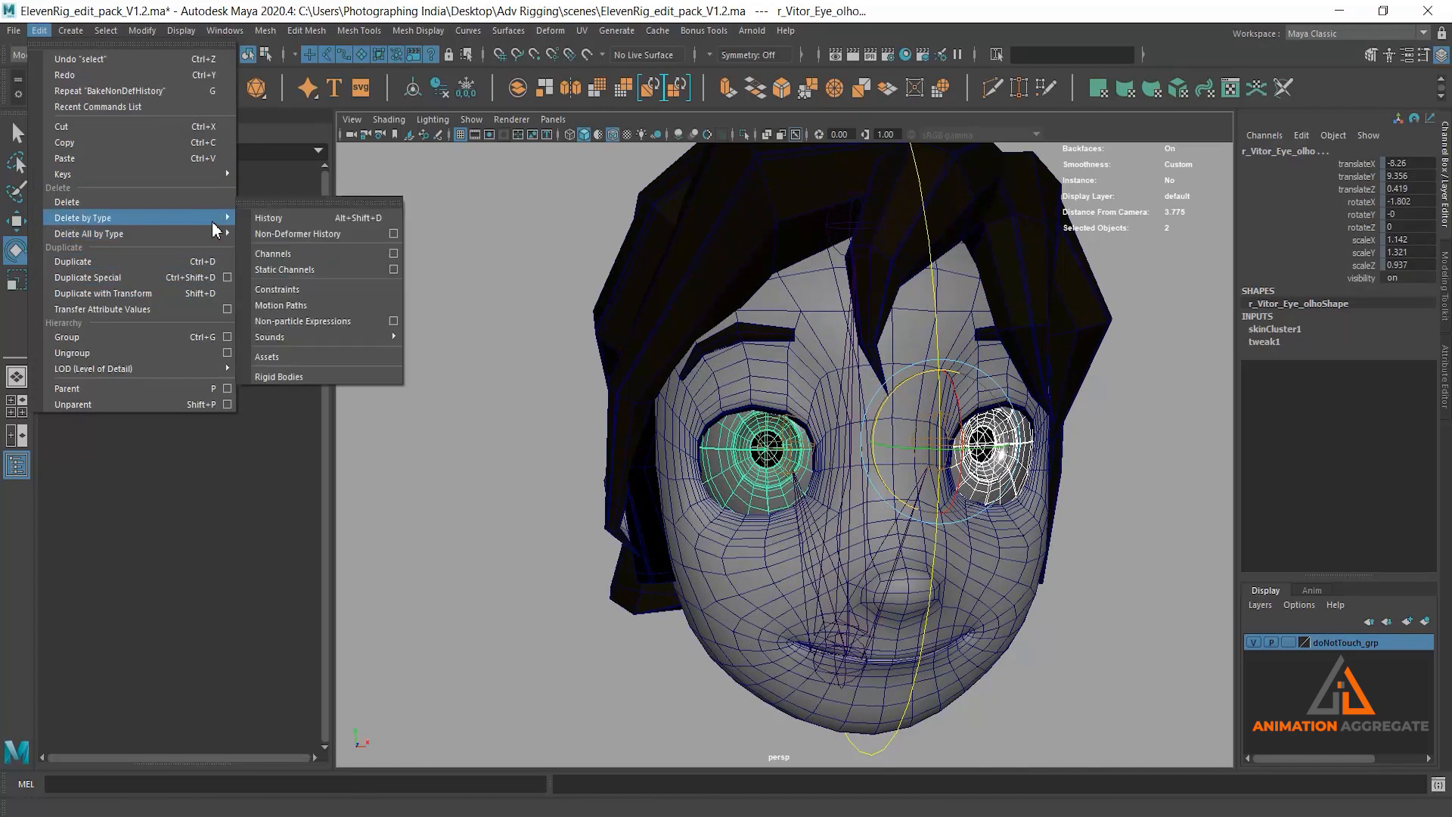
{"action": "left_click", "coordinate": [293, 224]}
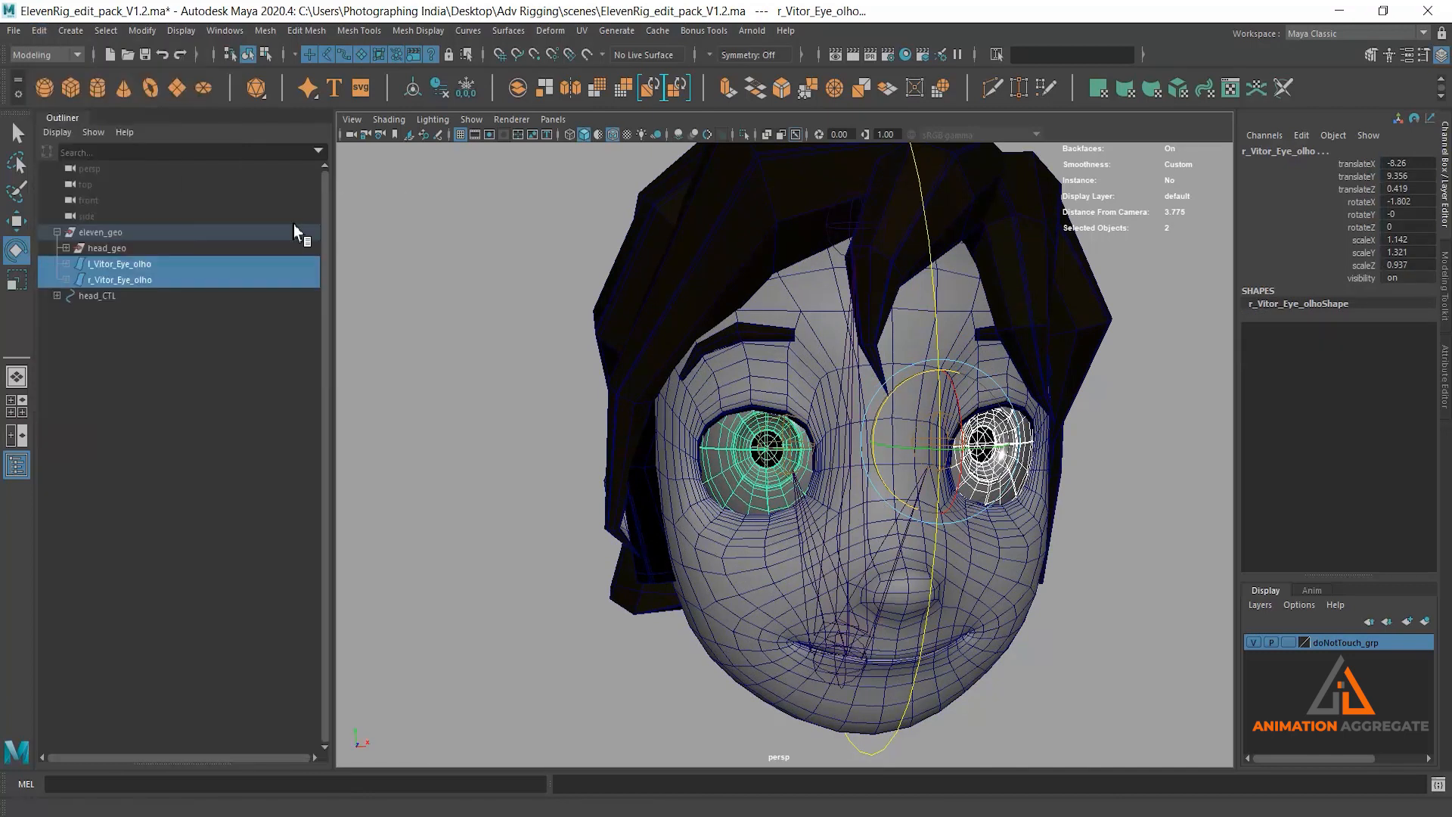
- Tilt head_CTL about Z to check how the eyes behave without their history, and undo the tilt
{"action": "scroll", "coordinate": [1085, 575], "scroll_direction": "down", "scroll_amount": 3}
{"action": "left_click", "coordinate": [997, 550]}
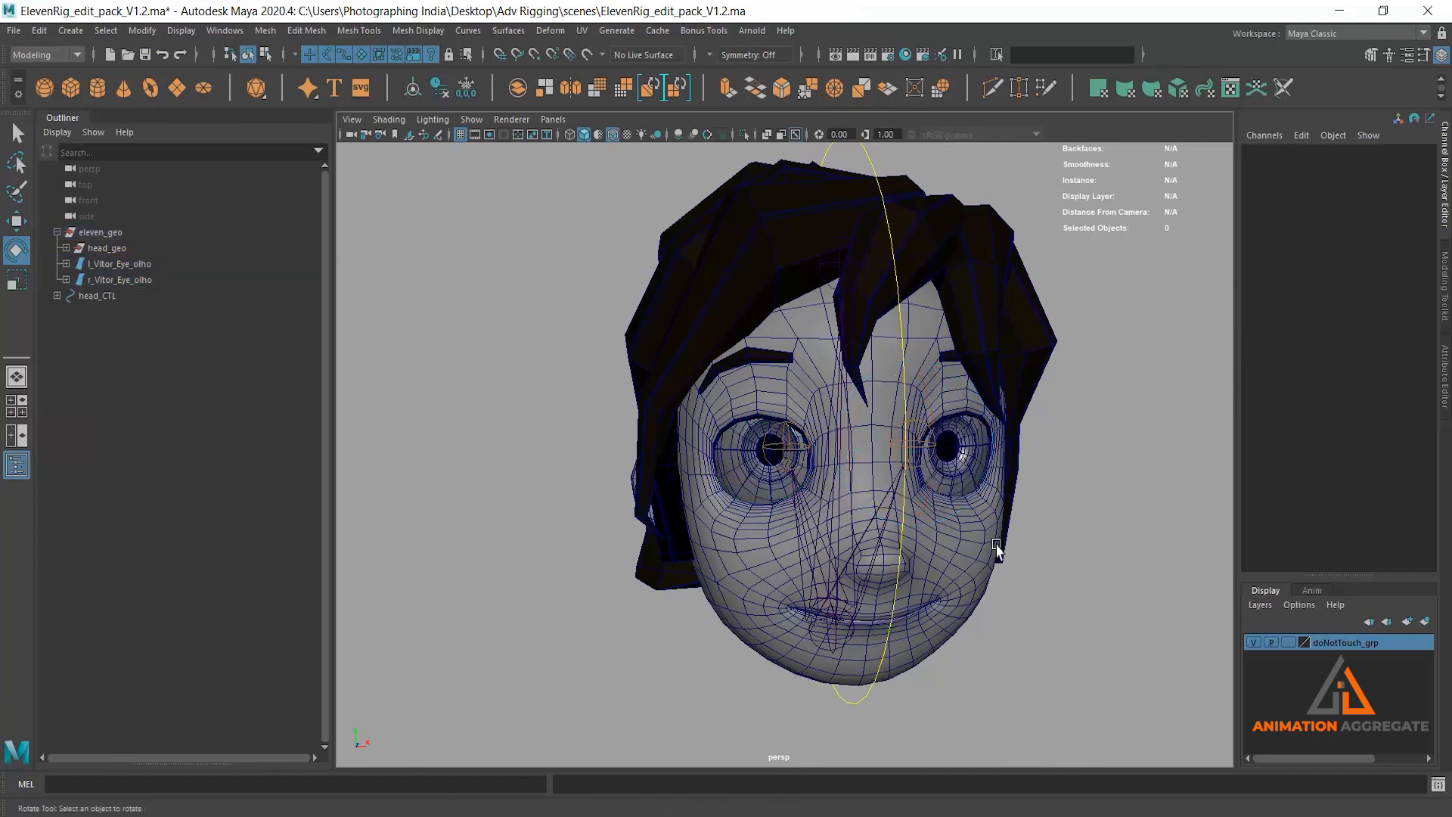
{"action": "left_click", "coordinate": [868, 687]}
{"action": "left_click_drag", "start_coordinate": [868, 687], "coordinate": [805, 530]}
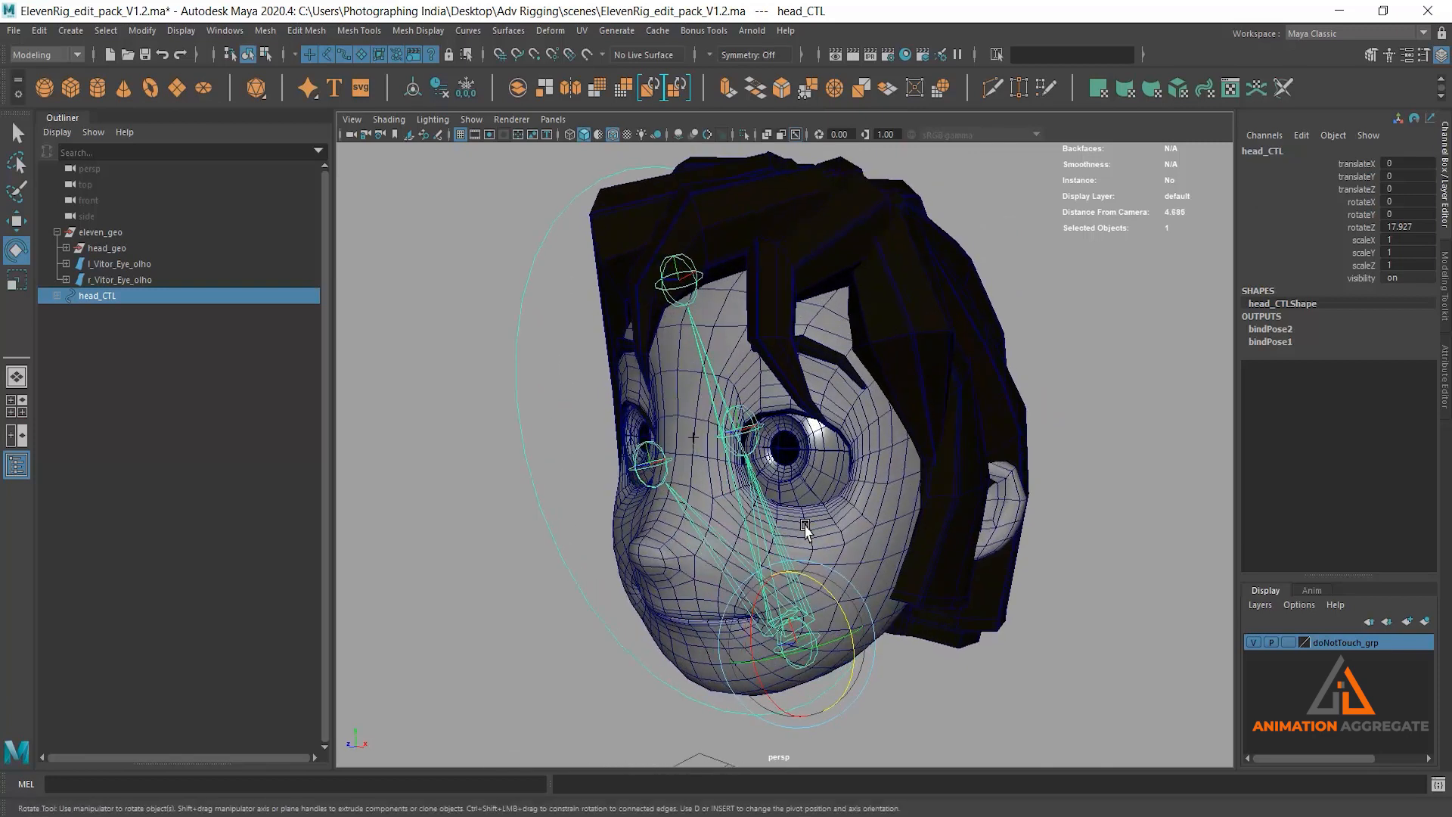
{"action": "key", "text": "ctrl+z"}
- Hide the head_geo group so that only the eyeballs and joints are displayed
{"action": "right_click_drag", "start_coordinate": [859, 476], "coordinate": [793, 366], "text": "alt"}
{"action": "left_click_drag", "start_coordinate": [820, 441], "coordinate": [780, 333], "text": "alt"}
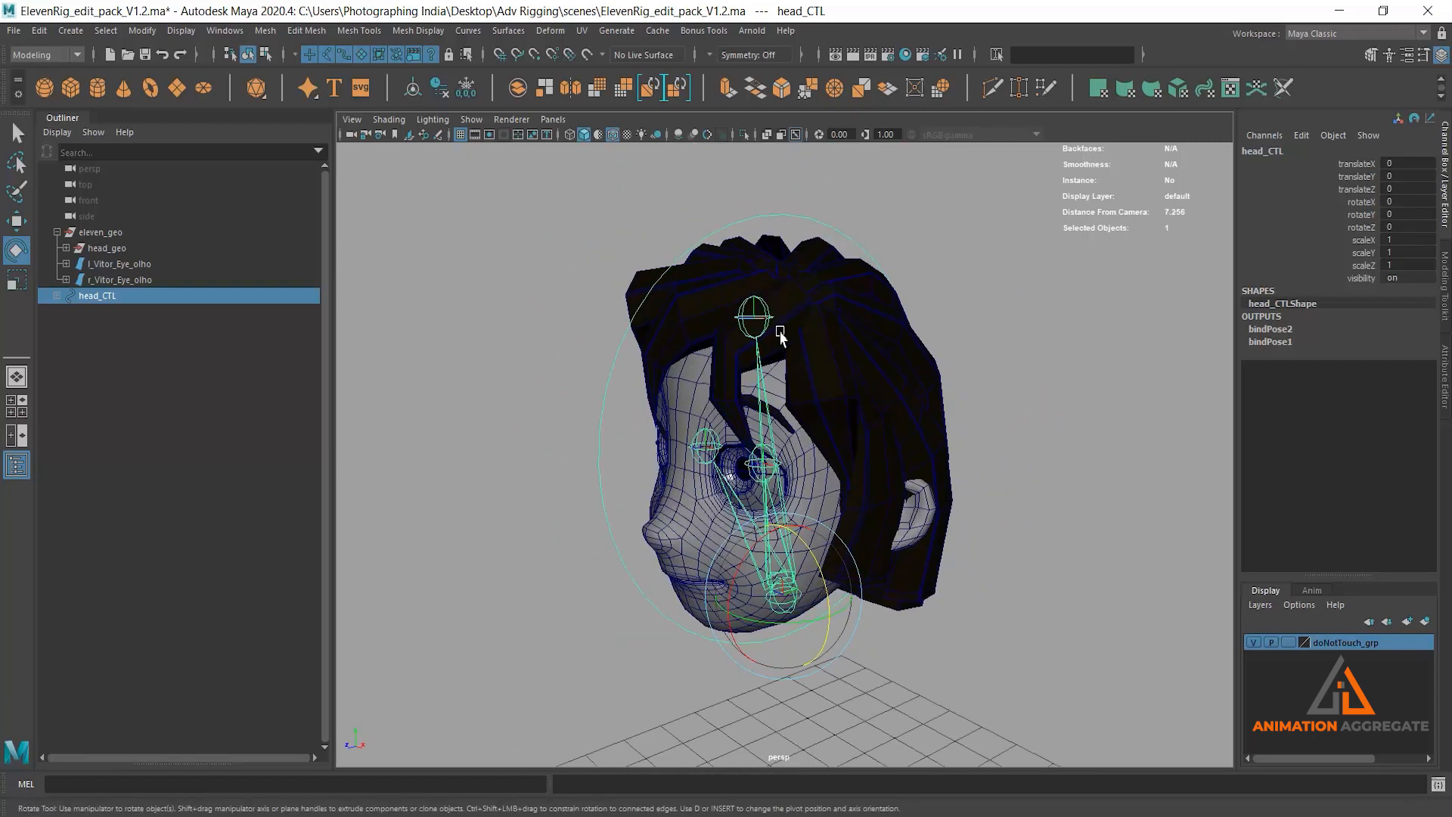
{"action": "right_click_drag", "start_coordinate": [780, 332], "coordinate": [845, 503], "text": "alt"}
{"action": "left_click_drag", "start_coordinate": [845, 505], "coordinate": [955, 550], "text": "alt"}
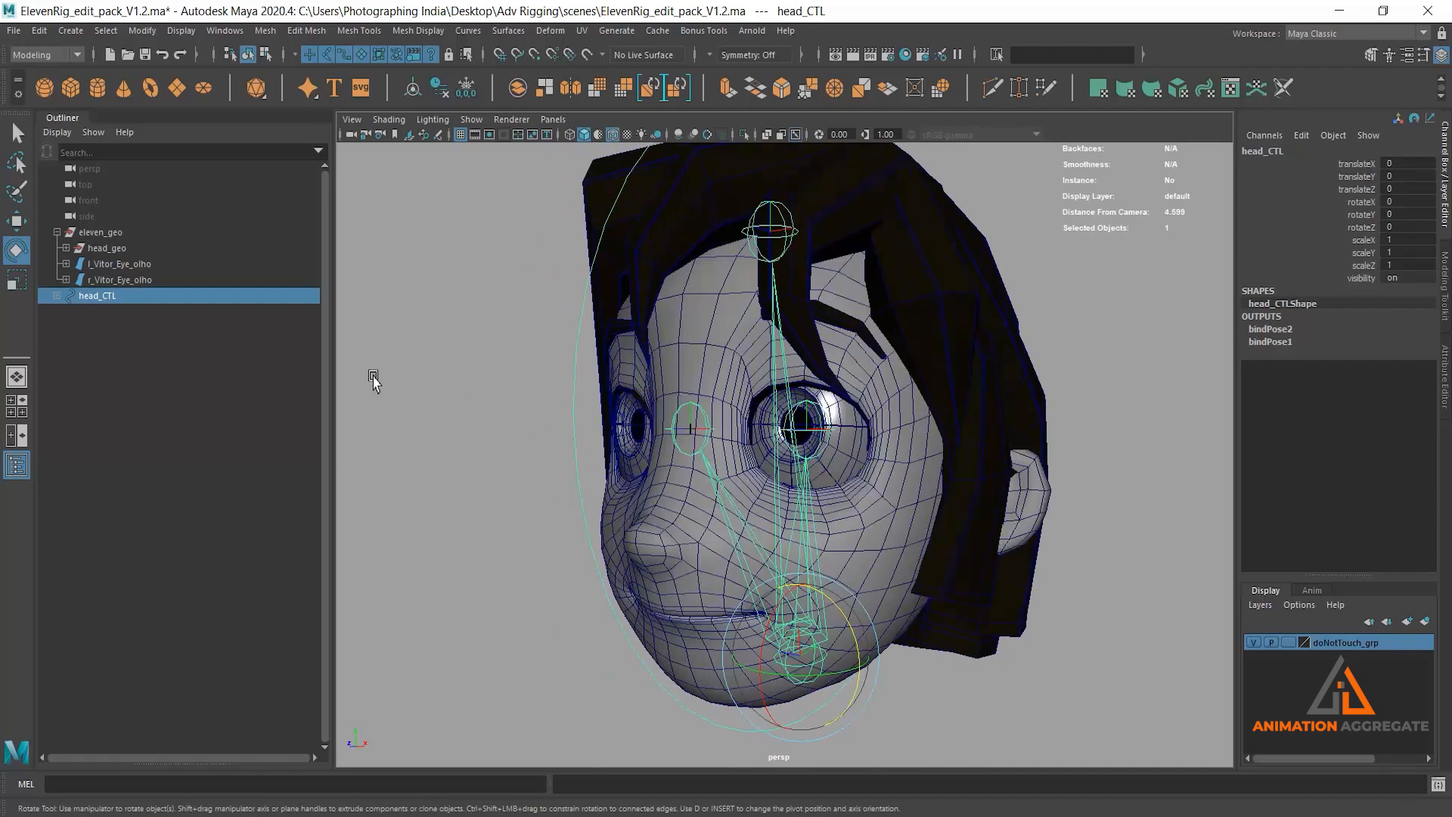
{"action": "left_click", "coordinate": [139, 251]}
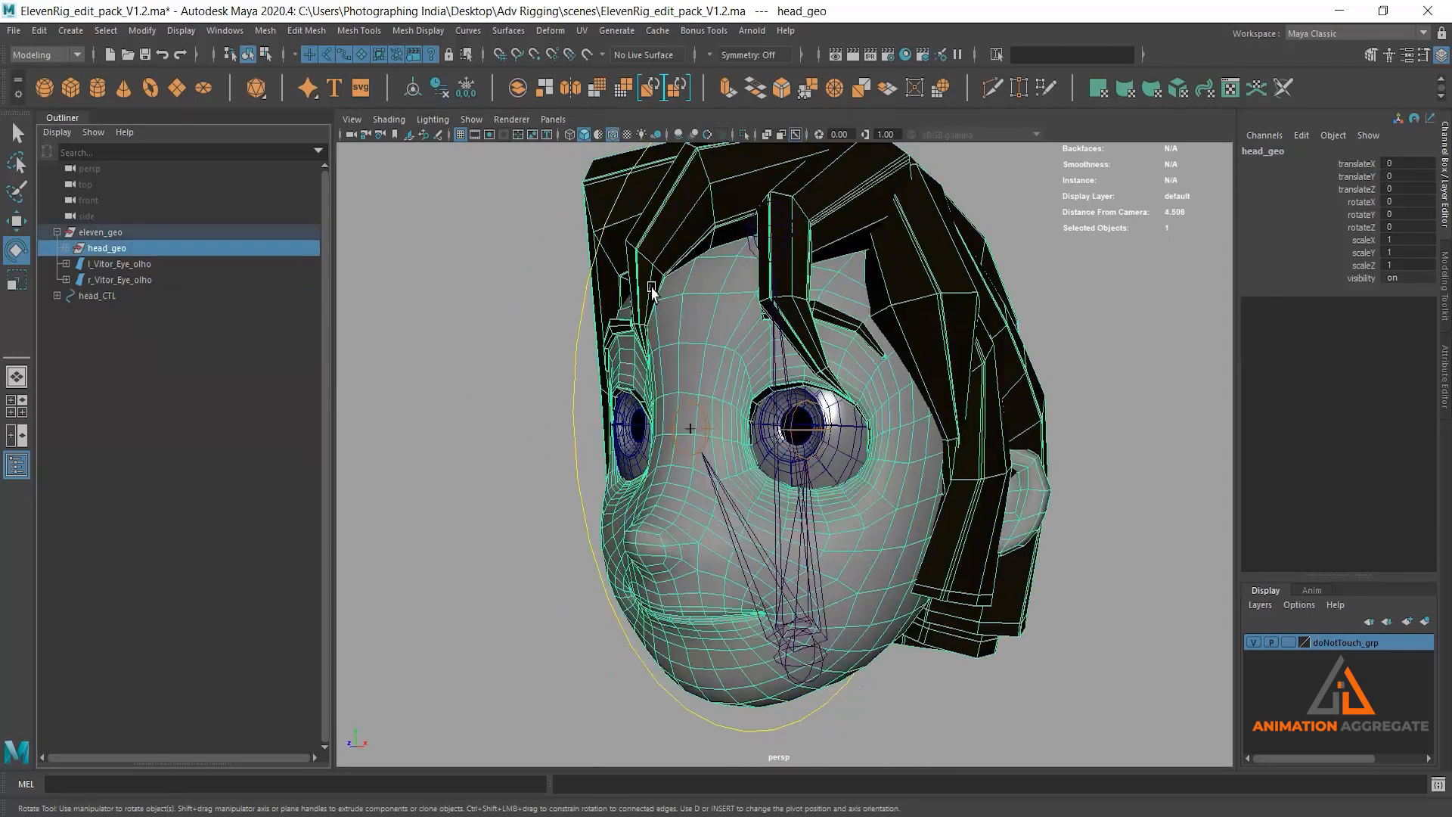
{"action": "key", "text": "ctrl+h"}
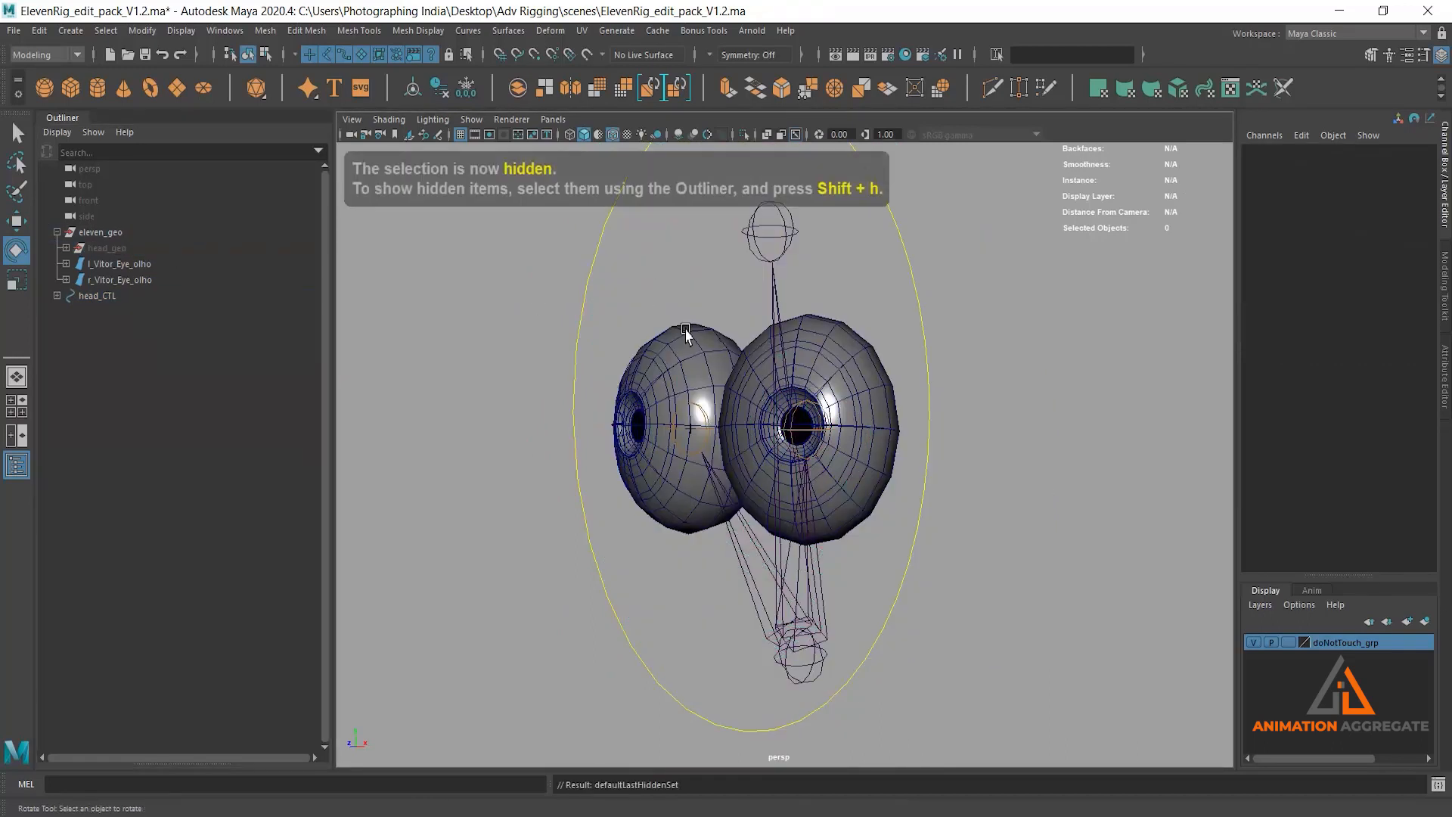
- Select r_eye_JNT together with the eyeball mesh under r_Vitor_Eye_olho, and switch to the Rigging toolset
{"action": "left_click_drag", "start_coordinate": [849, 454], "coordinate": [879, 548], "text": "alt"}
{"action": "left_click_drag", "start_coordinate": [733, 550], "coordinate": [913, 444], "text": "alt"}
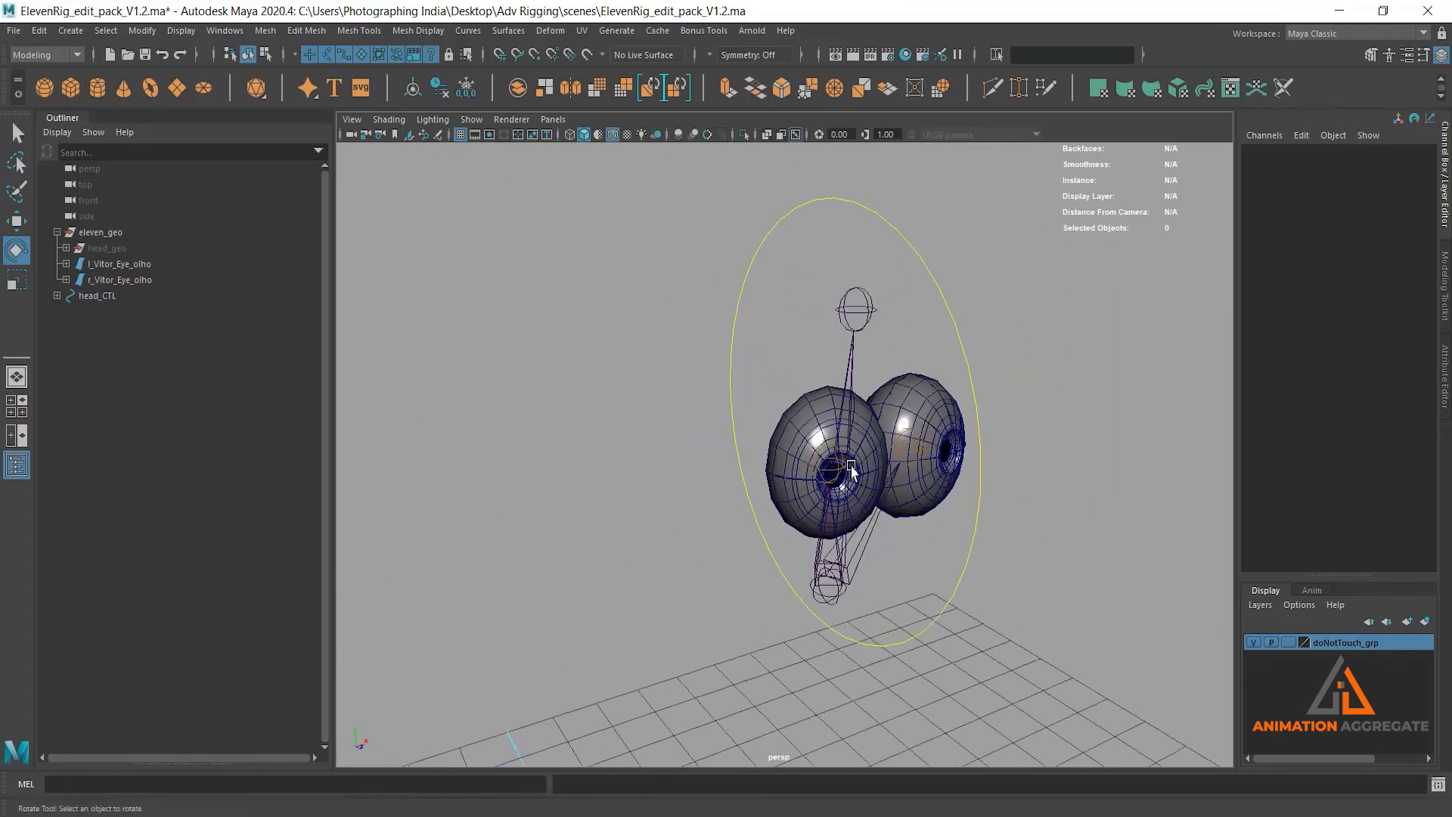
{"action": "middle_click_drag", "start_coordinate": [898, 453], "coordinate": [850, 406], "text": "alt"}
{"action": "right_click_drag", "start_coordinate": [756, 356], "coordinate": [795, 401], "text": "alt"}
{"action": "left_click", "coordinate": [876, 445]}
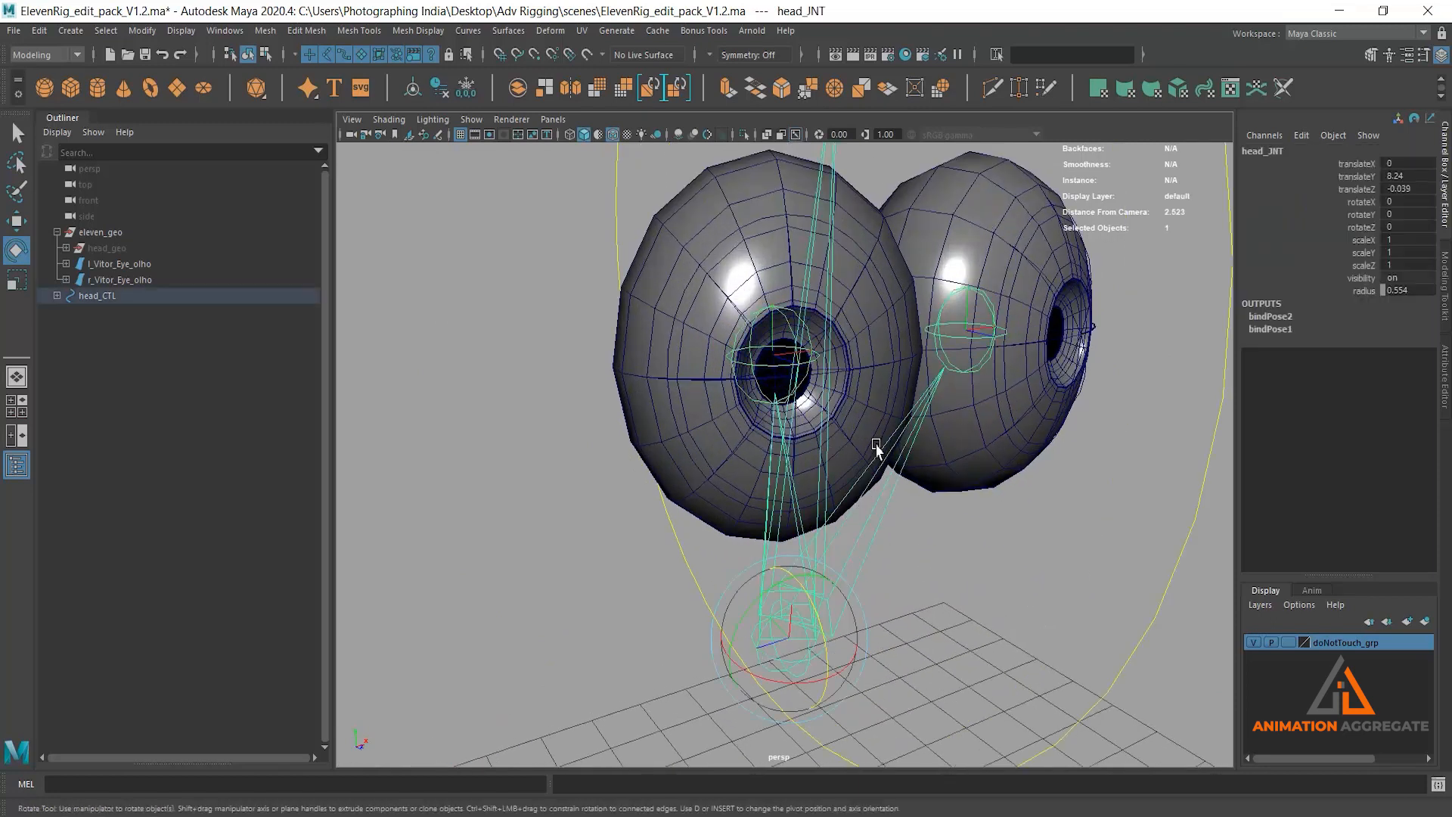
{"action": "left_click", "coordinate": [749, 368]}
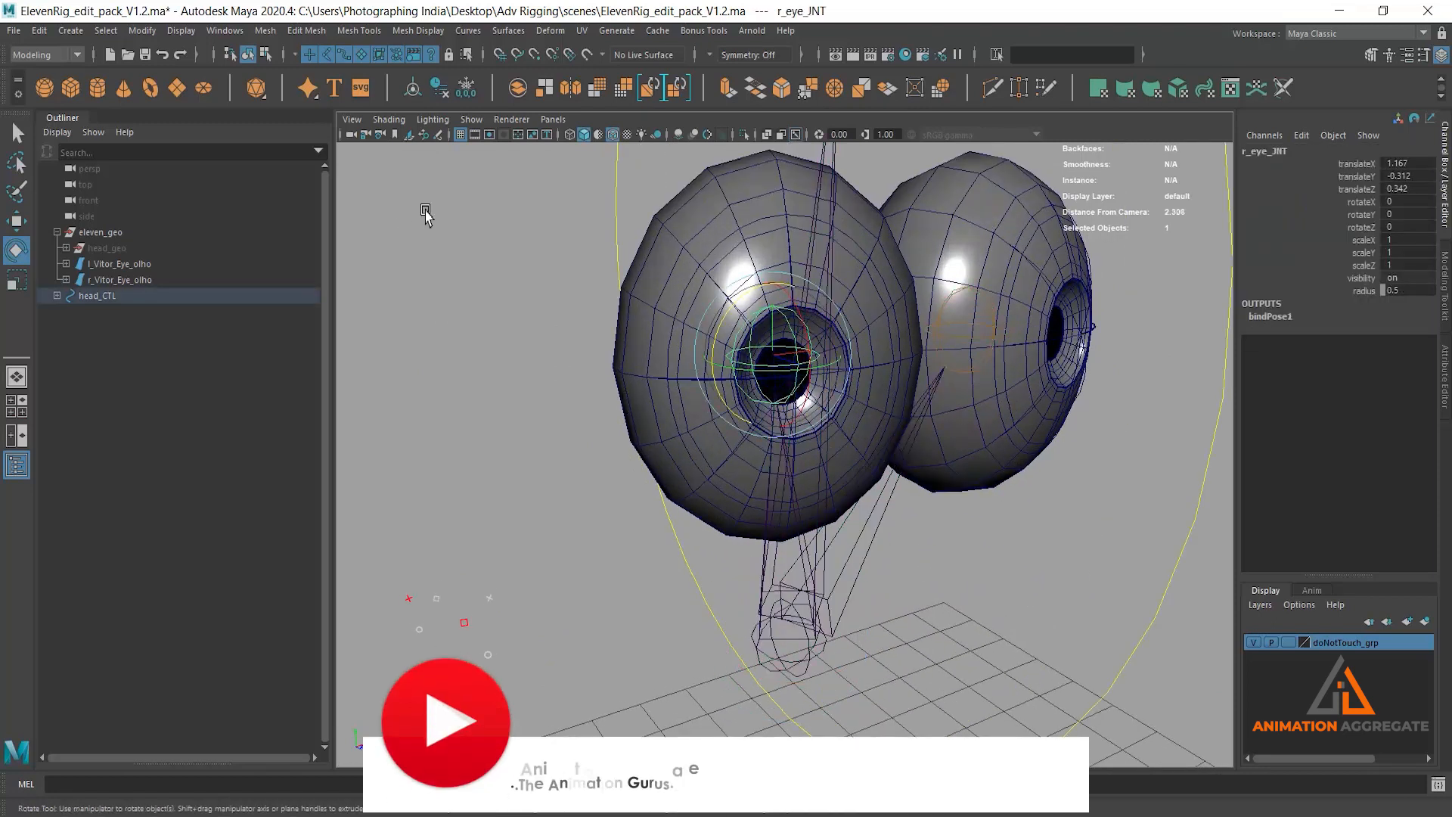
{"action": "left_click_drag", "start_coordinate": [809, 397], "coordinate": [838, 437], "text": "alt"}
{"action": "left_click", "coordinate": [851, 374], "text": "shift"}
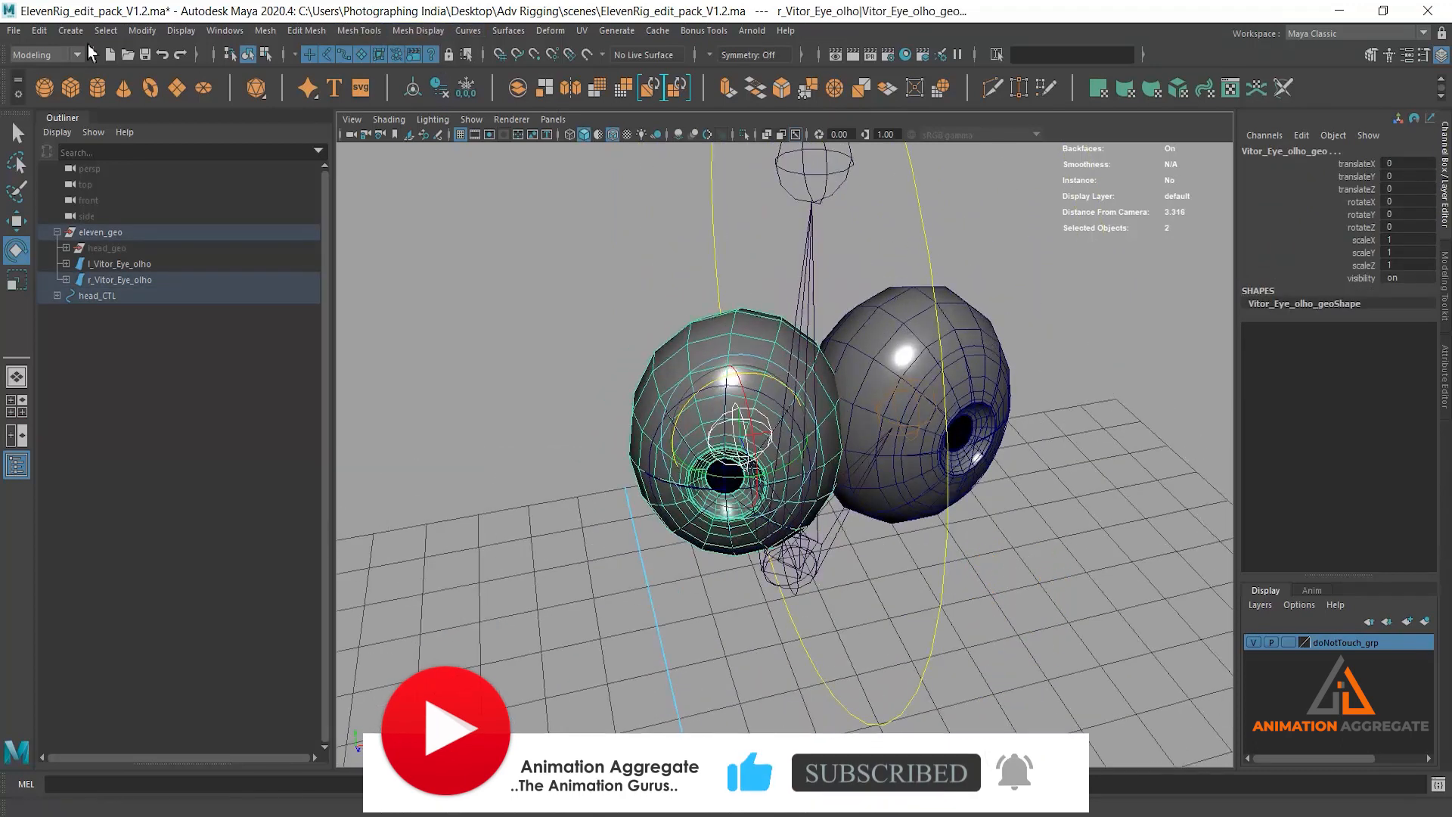
{"action": "left_click", "coordinate": [52, 54]}
{"action": "left_click", "coordinate": [34, 89]}
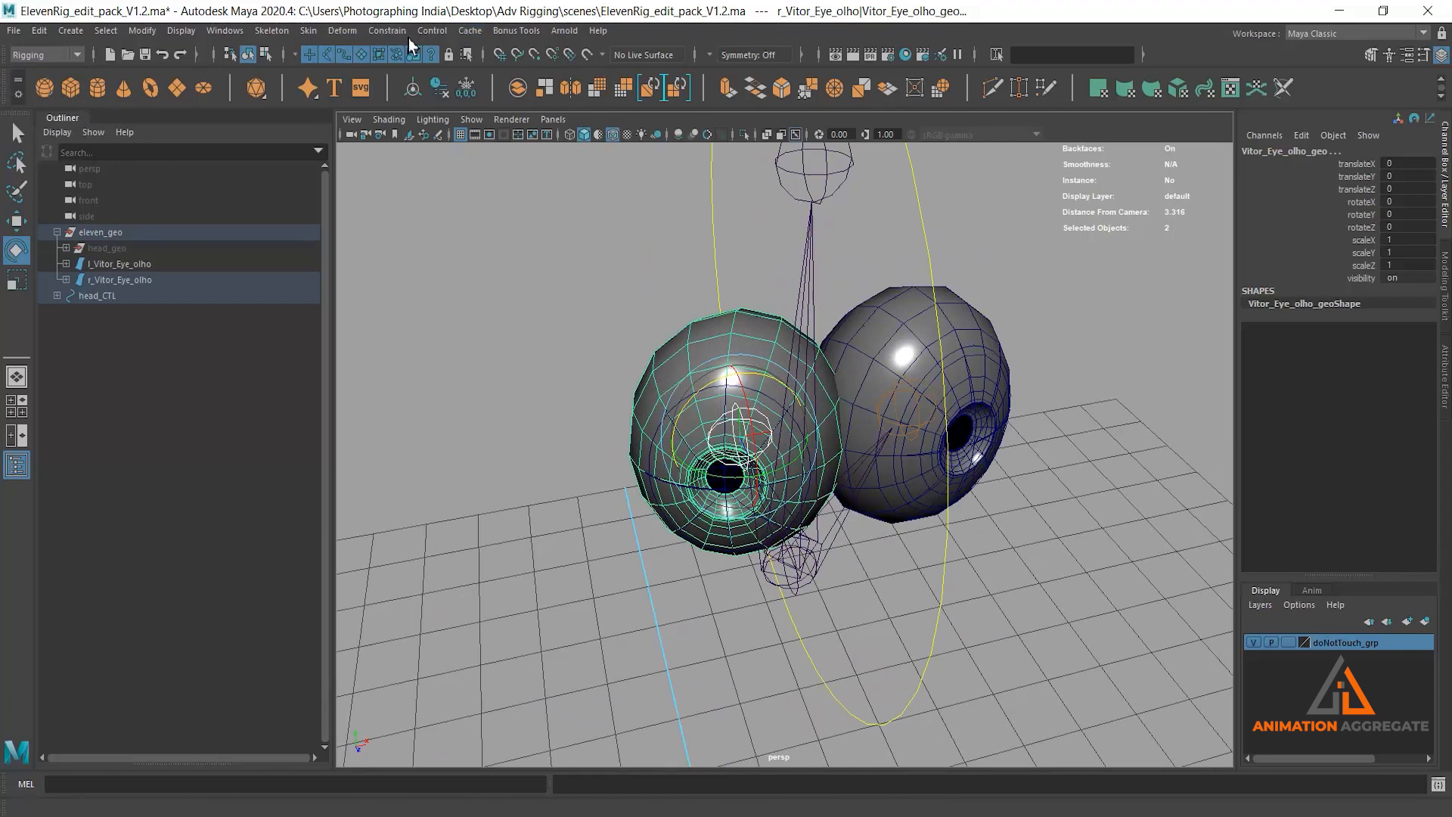
- Reset the Bind Skin options, set Bind to to Selected joints, and bind the right eyeball mesh to r_eye_JNT
{"action": "left_click", "coordinate": [308, 30]}
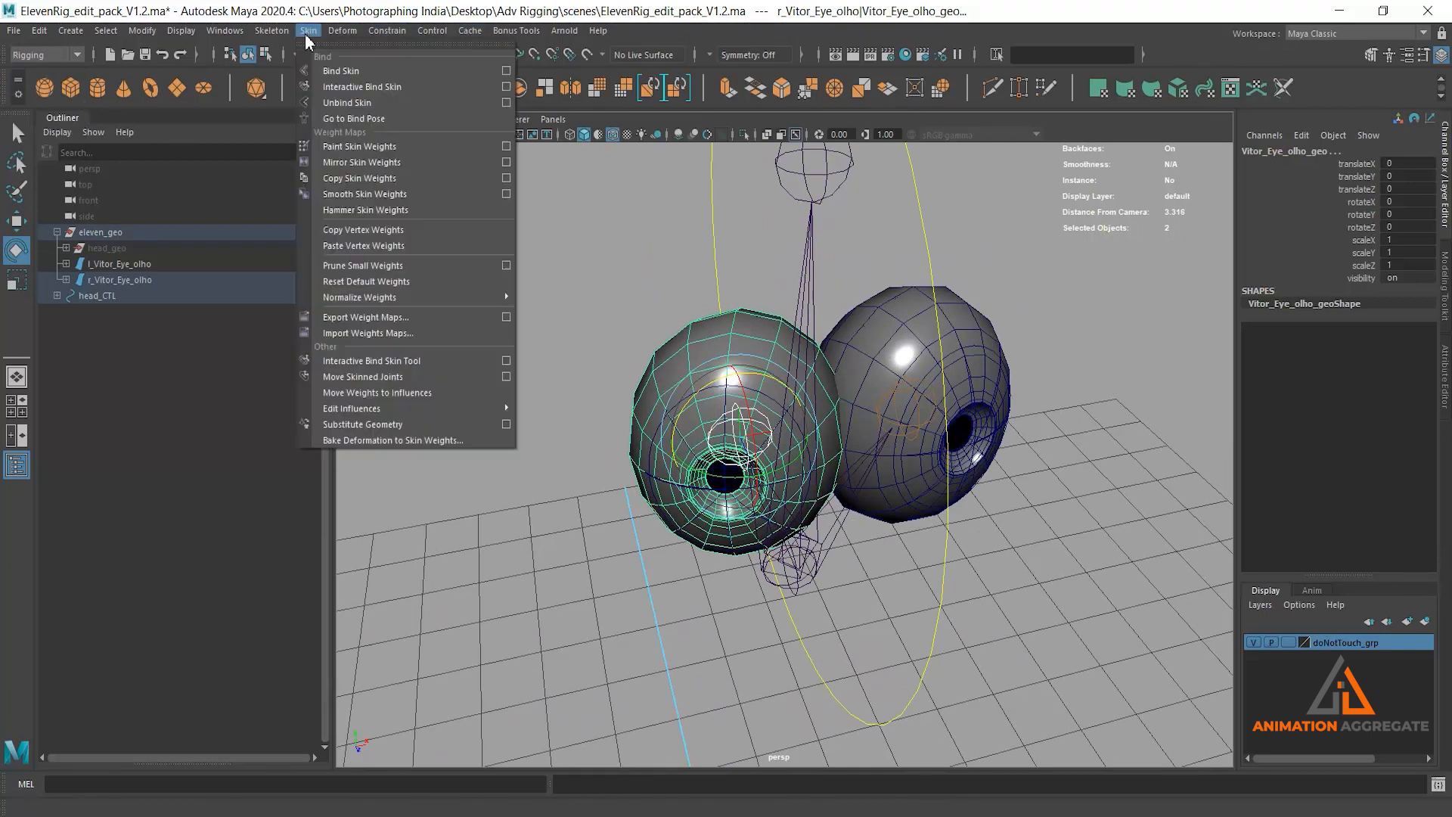
{"action": "left_click", "coordinate": [505, 71]}
{"action": "left_click_drag", "start_coordinate": [382, 220], "coordinate": [1048, 215]}
{"action": "left_click", "coordinate": [901, 243]}
{"action": "left_click", "coordinate": [913, 275]}
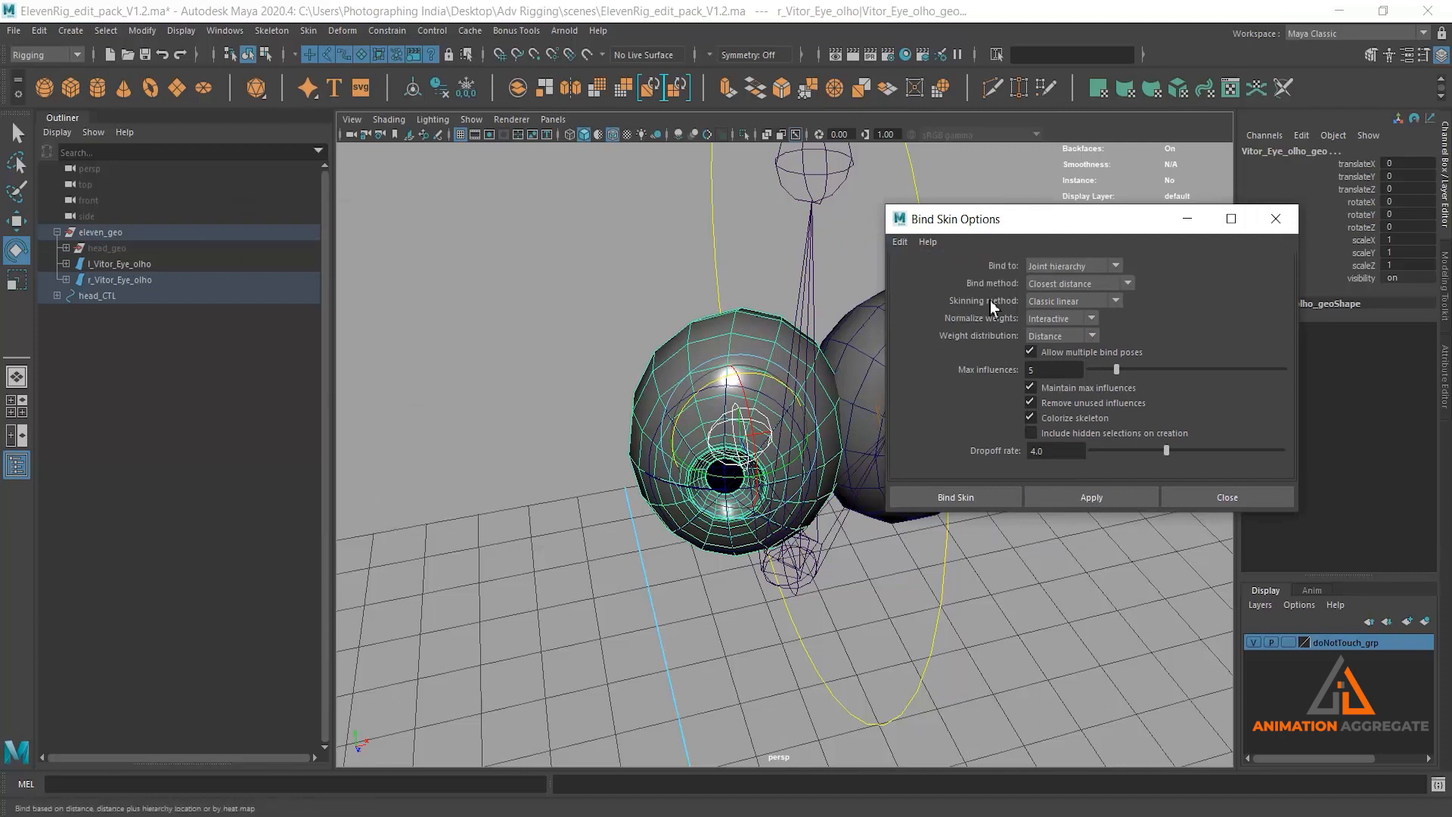
{"action": "left_click", "coordinate": [1077, 268]}
{"action": "left_click", "coordinate": [1075, 301]}
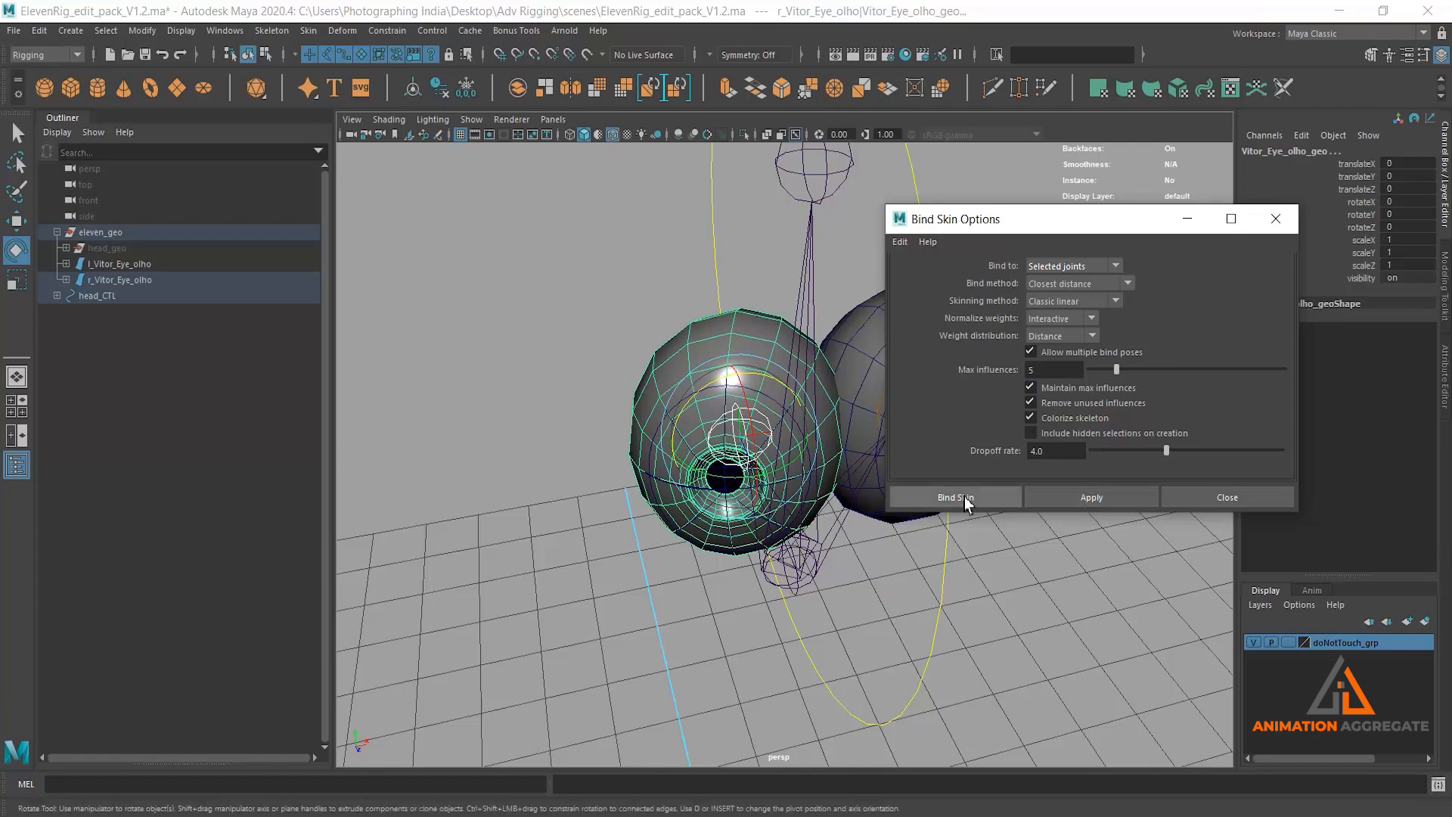
{"action": "left_click", "coordinate": [900, 497]}
- Test the right eye's new skin binding by rotating head_CTL, and undo the rotation
{"action": "left_click_drag", "start_coordinate": [844, 524], "coordinate": [776, 530], "text": "alt"}
{"action": "left_click", "coordinate": [917, 608]}
{"action": "key", "text": "ctrl+z"}
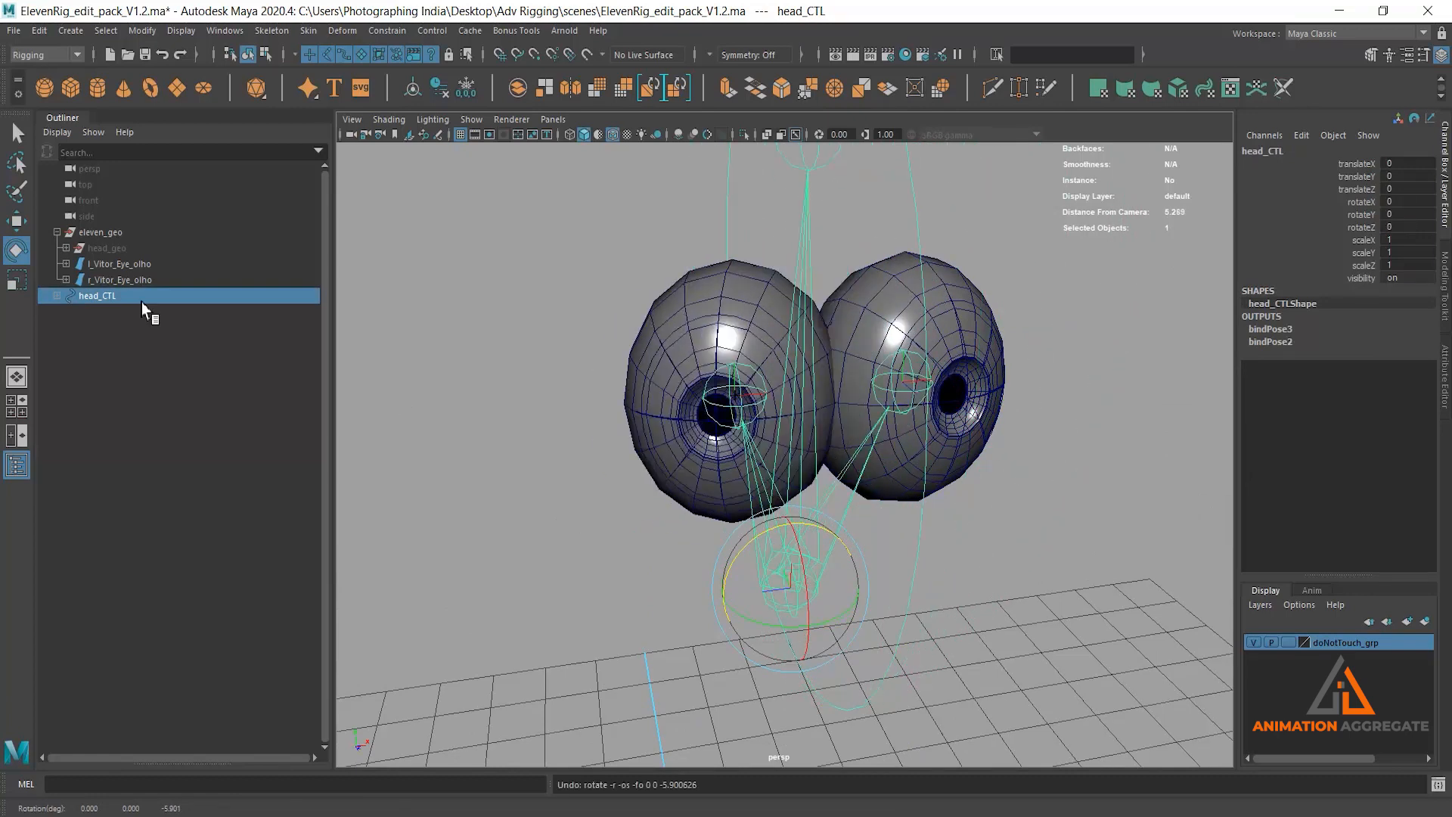
- Undo the skin binding between the single right eyeball mesh and r_eye_JNT
{"action": "left_click_drag", "start_coordinate": [657, 396], "coordinate": [716, 369], "text": "alt"}
{"action": "key", "text": "ctrl+z"}
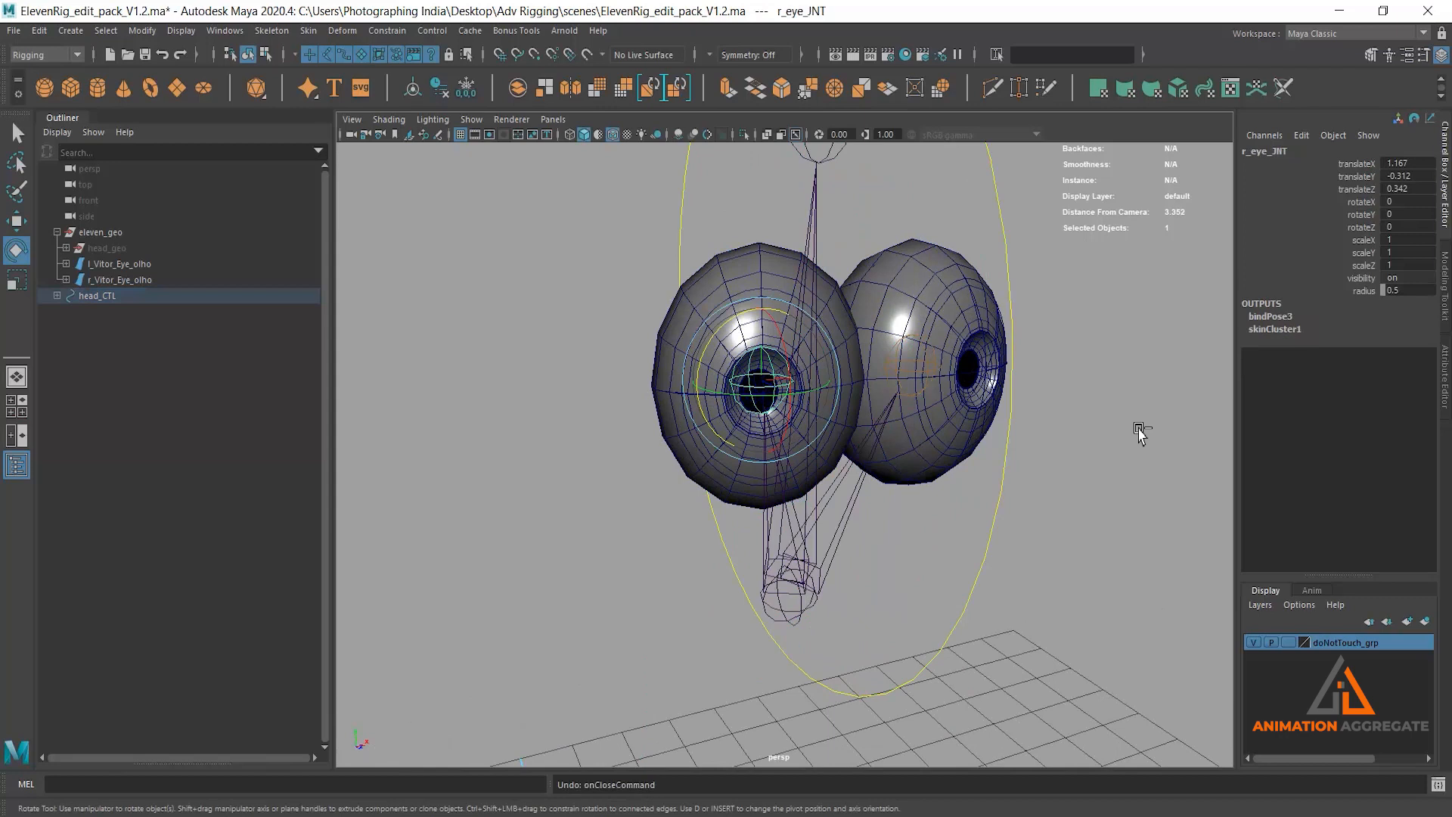
{"action": "key", "text": "ctrl+z"}
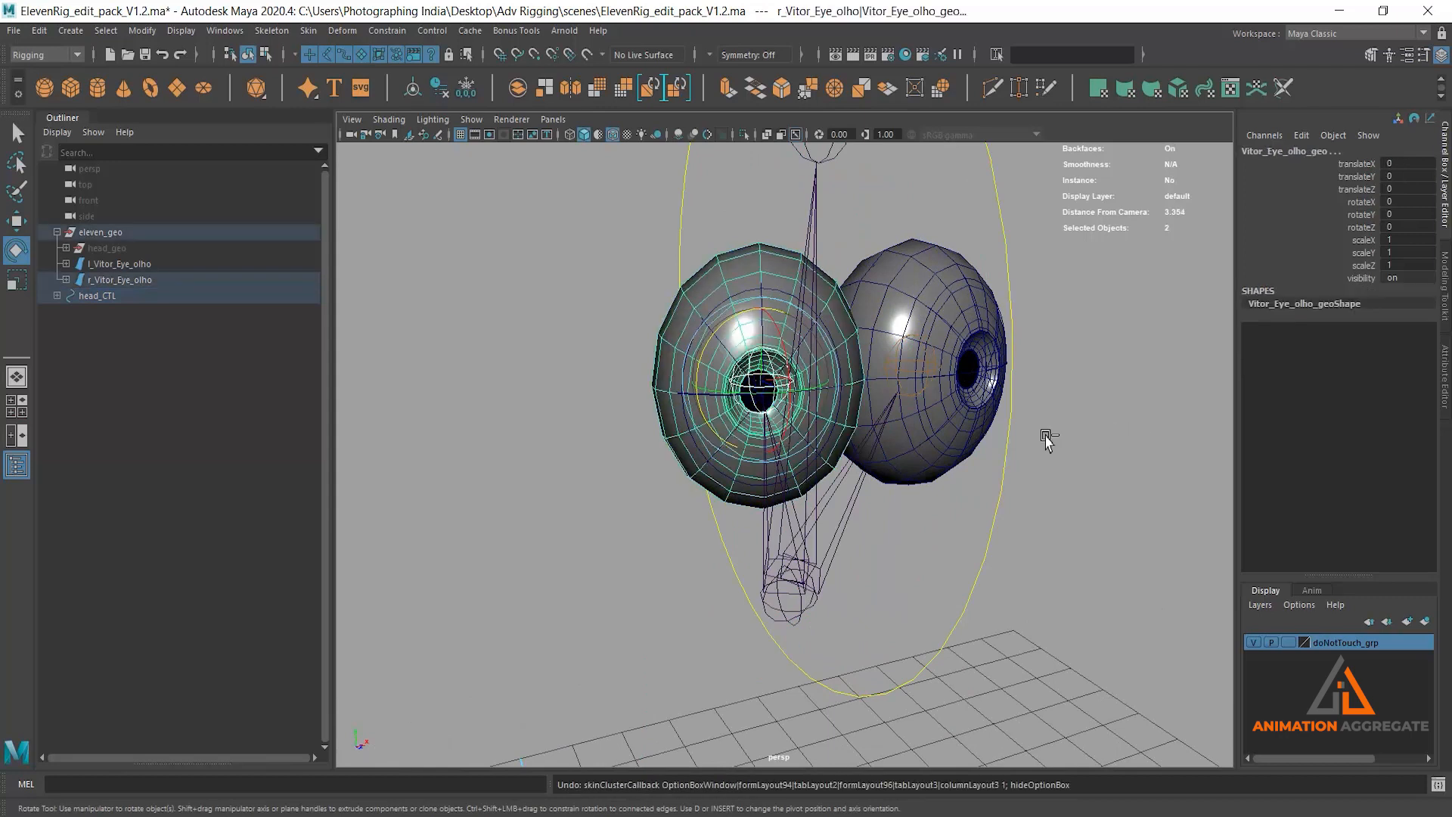
{"action": "key", "text": "ctrl+z"}
{"action": "left_click", "coordinate": [562, 470]}
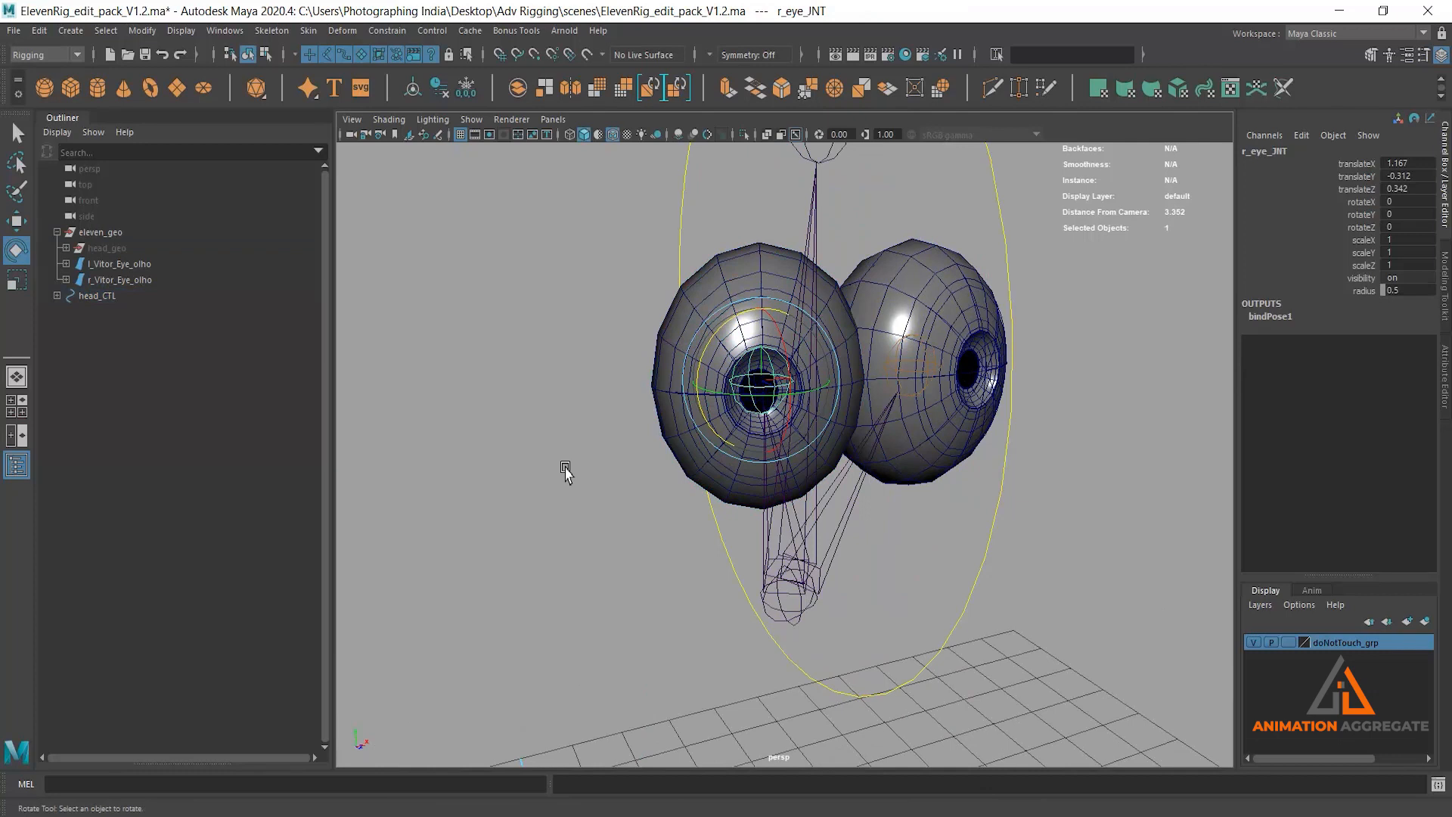
- Select r_eye_JNT together with the whole r_Vitor_Eye_olho group and bind the skin with the current options
{"action": "left_click", "coordinate": [742, 371]}
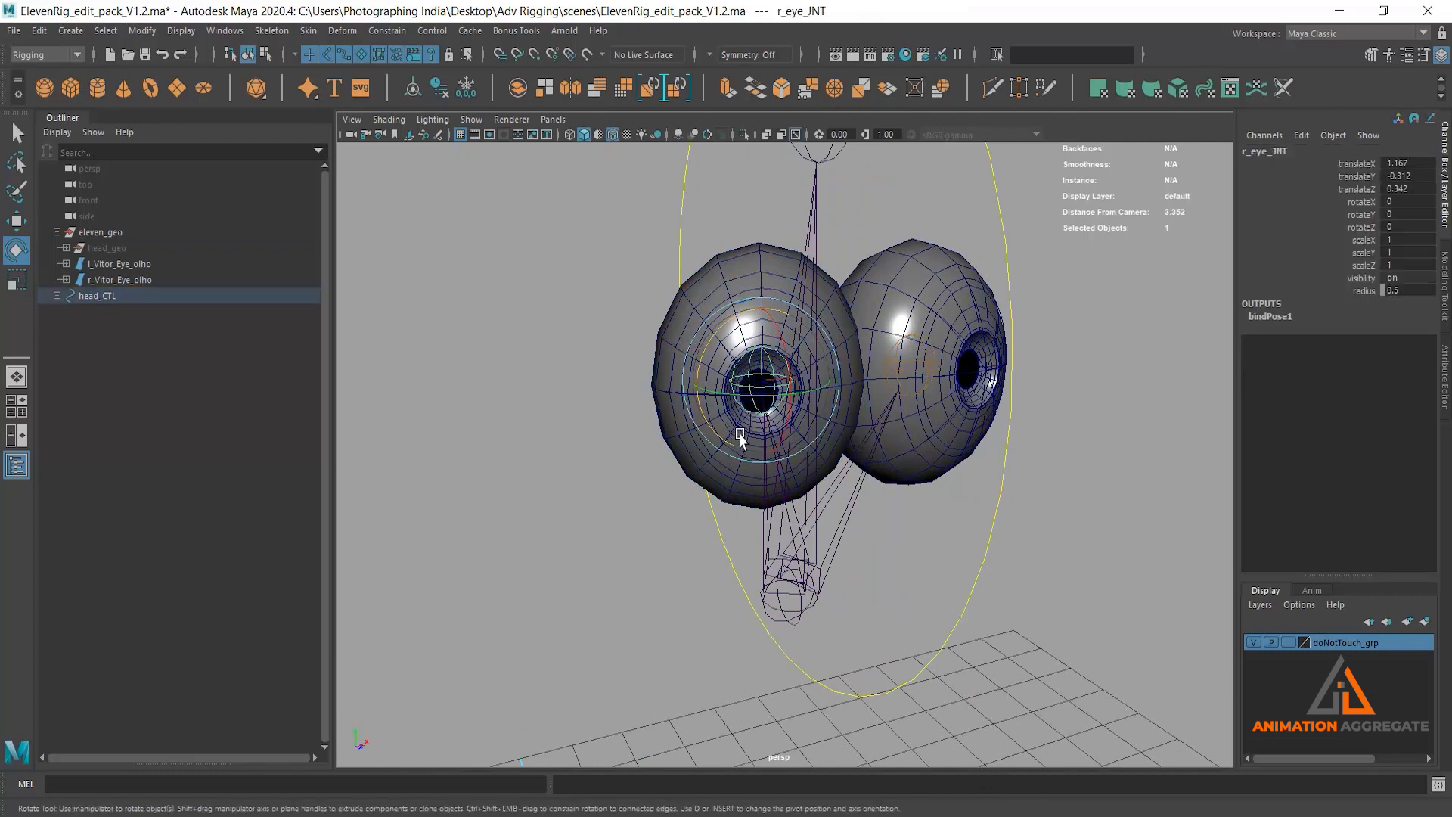
{"action": "left_click", "coordinate": [132, 282]}
{"action": "left_click_drag", "start_coordinate": [760, 435], "coordinate": [799, 431], "text": "alt"}
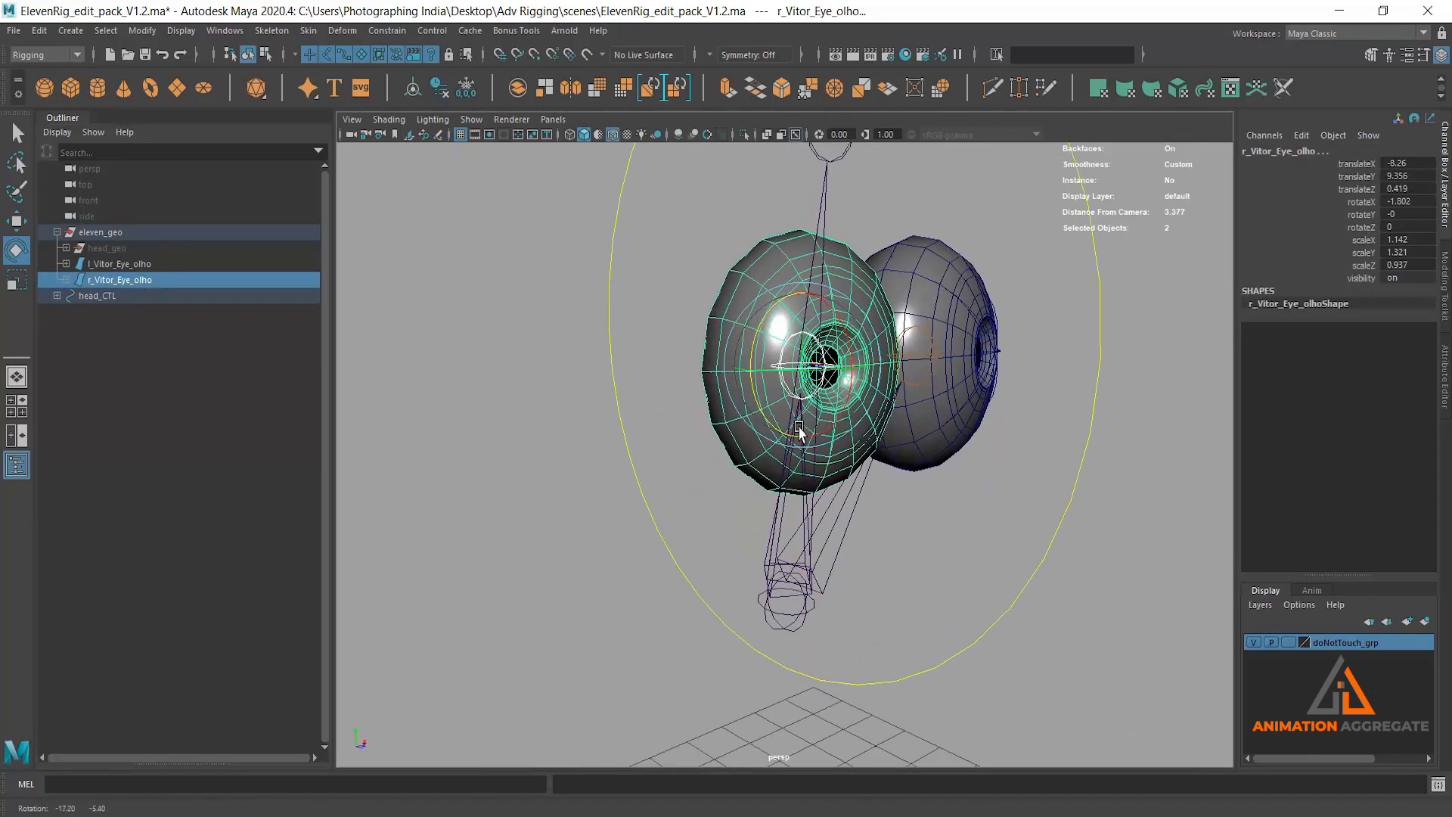
{"action": "left_click", "coordinate": [308, 30]}
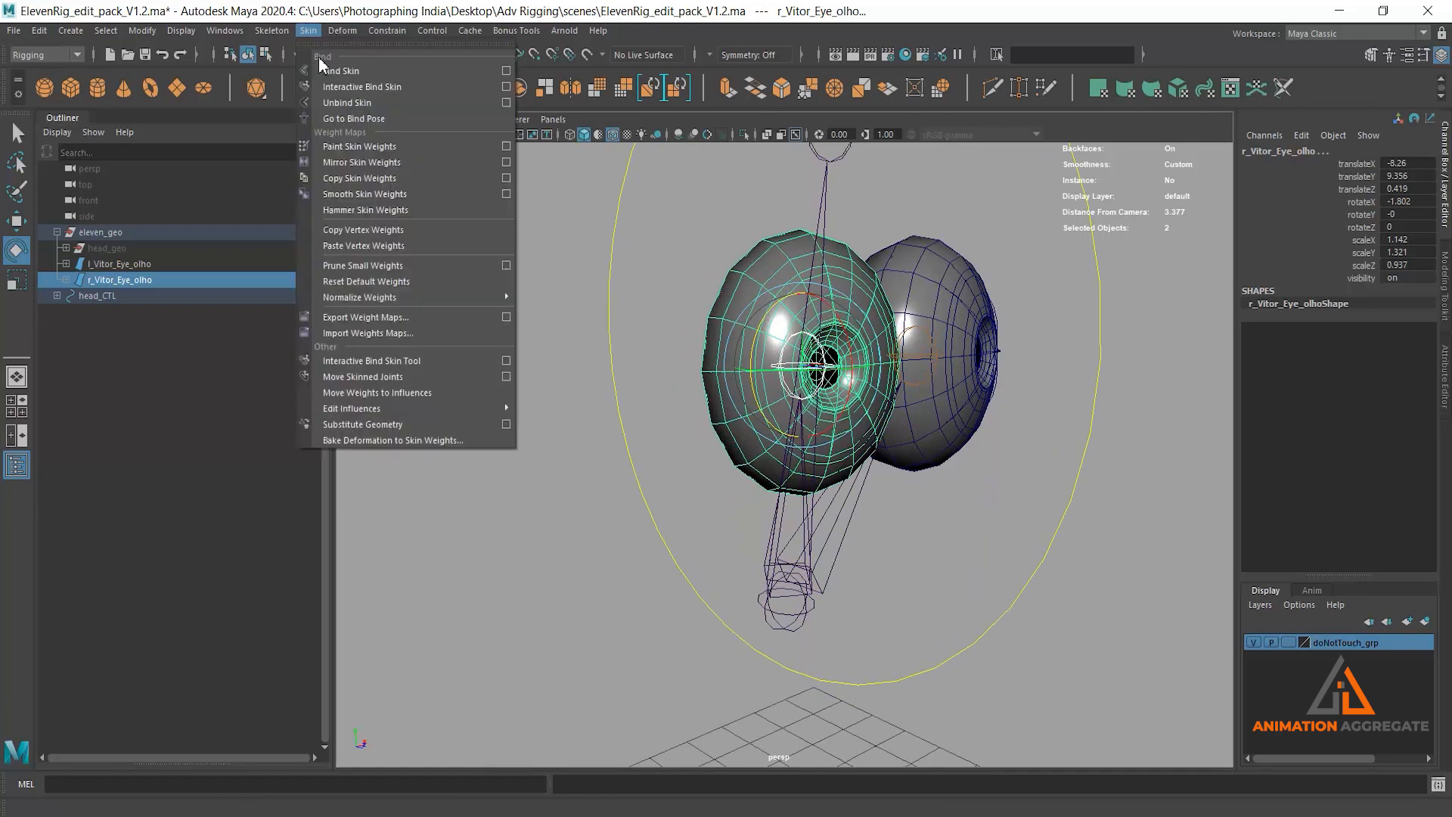
{"action": "left_click", "coordinate": [337, 71]}
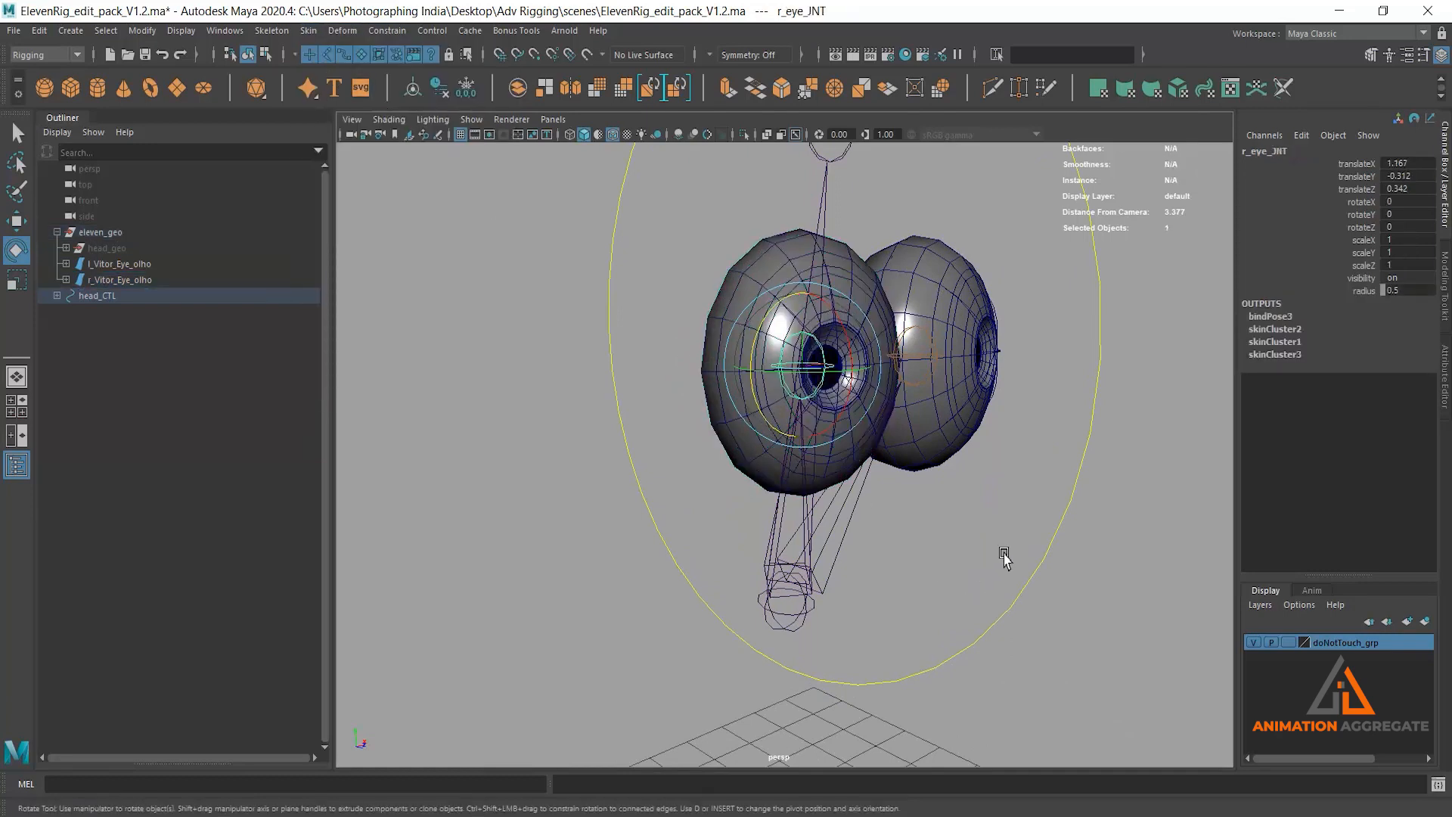
- Test the right eye group's binding by rotating head_CTL, and undo the rotation
{"action": "scroll", "coordinate": [937, 438], "scroll_direction": "down", "scroll_amount": 2}
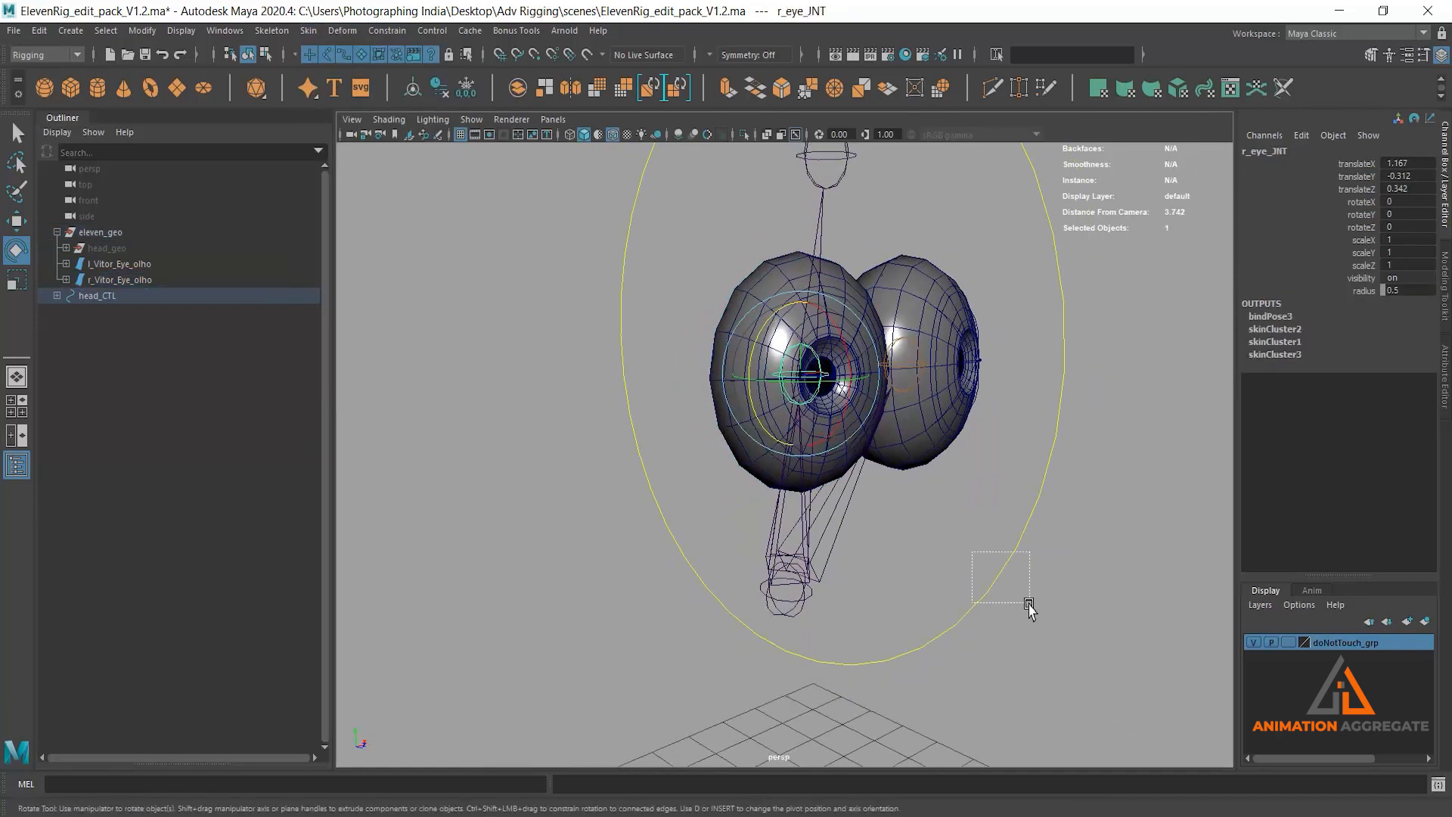
{"action": "left_click", "coordinate": [1004, 579]}
{"action": "left_click_drag", "start_coordinate": [772, 529], "coordinate": [698, 560]}
{"action": "key", "text": "ctrl+z"}
{"action": "left_click_drag", "start_coordinate": [989, 480], "coordinate": [921, 495], "text": "alt"}
{"action": "scroll", "coordinate": [921, 496], "scroll_direction": "up", "scroll_amount": 2}
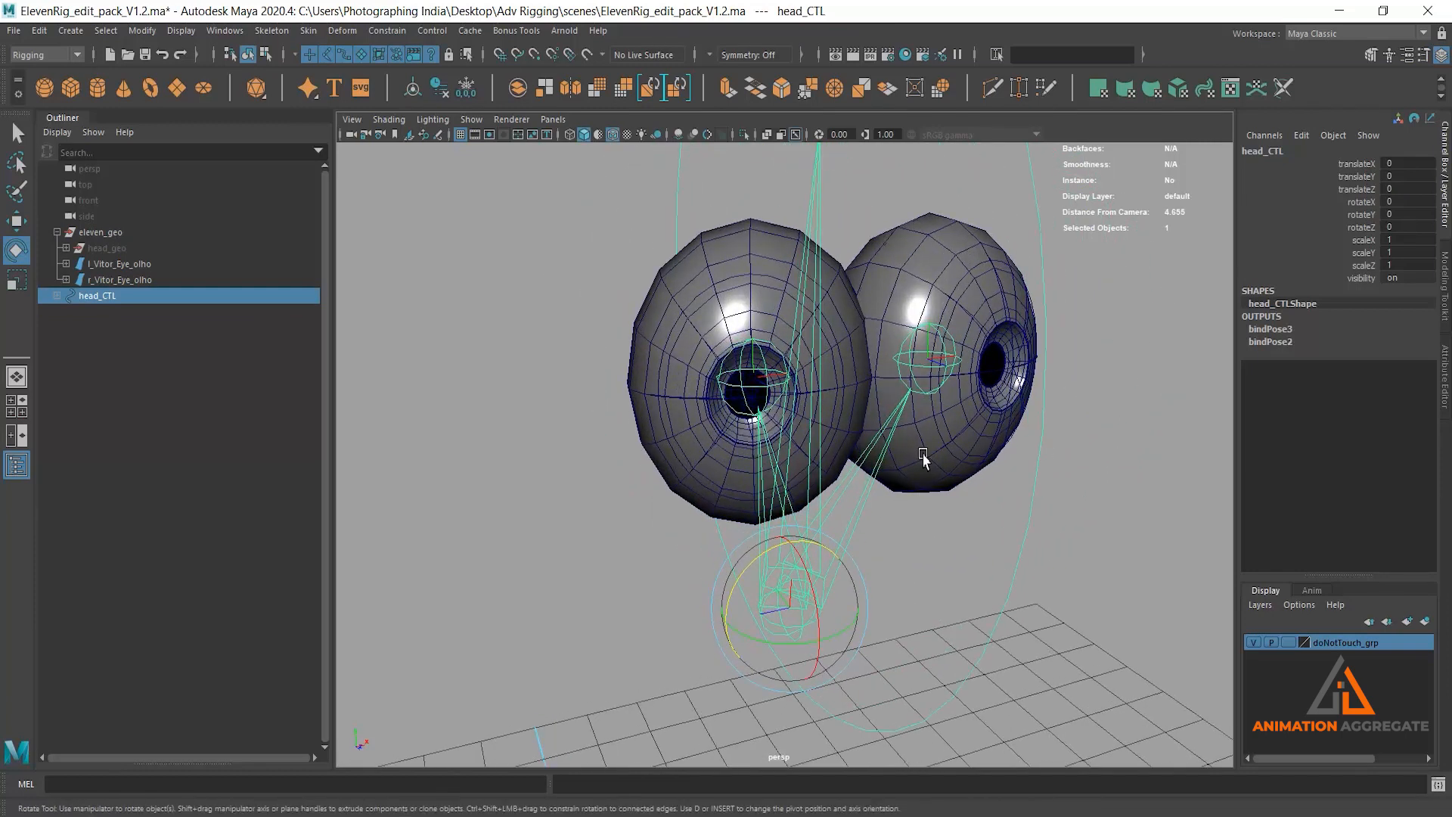
- Bind the l_Vitor_Eye_olho group to l_eye_JNT with Bind Skin, using Selected joints
{"action": "left_click", "coordinate": [921, 390]}
{"action": "key", "text": "q"}
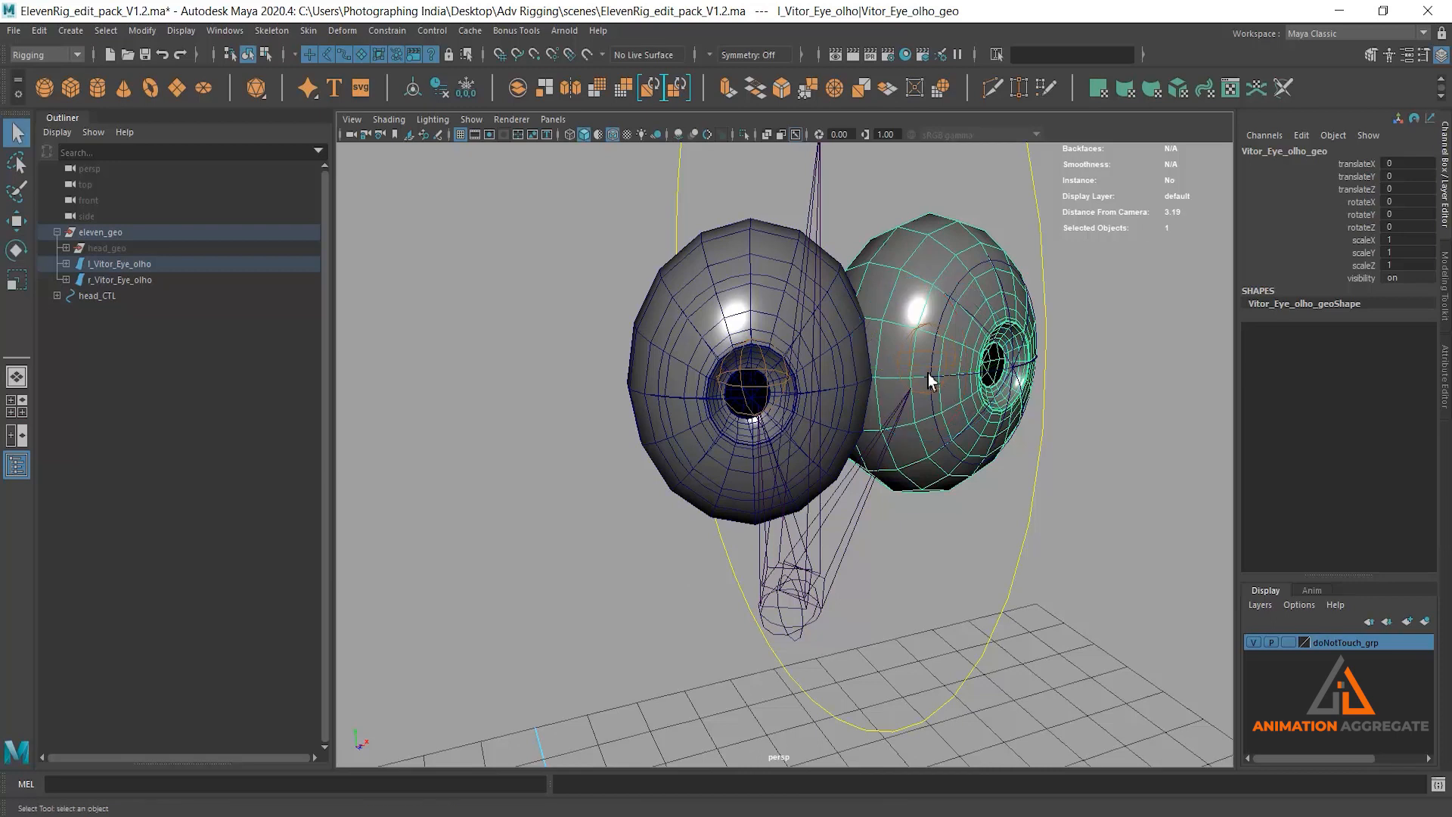
{"action": "left_click", "coordinate": [916, 371]}
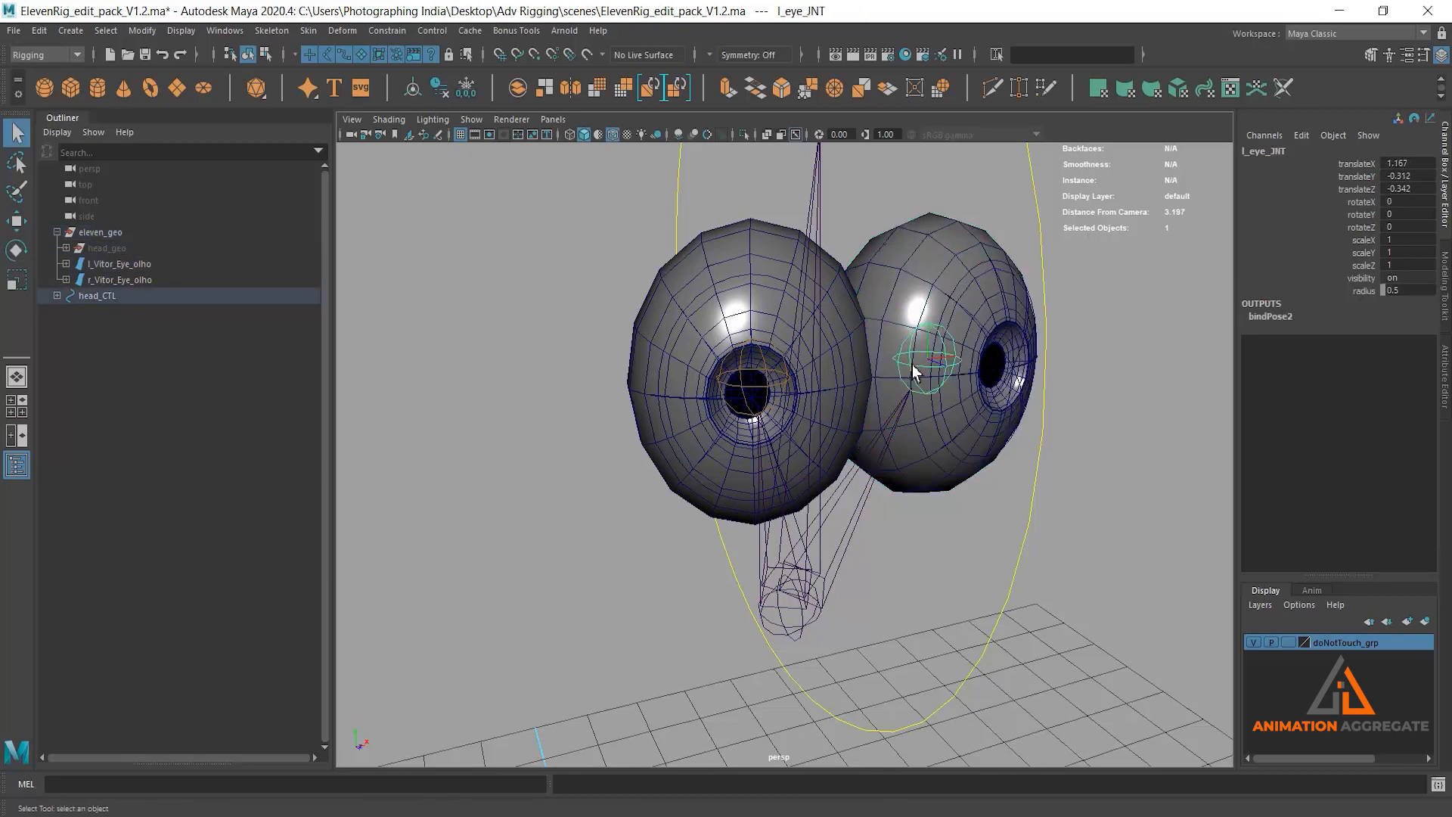
{"action": "left_click", "coordinate": [132, 267], "text": "ctrl"}
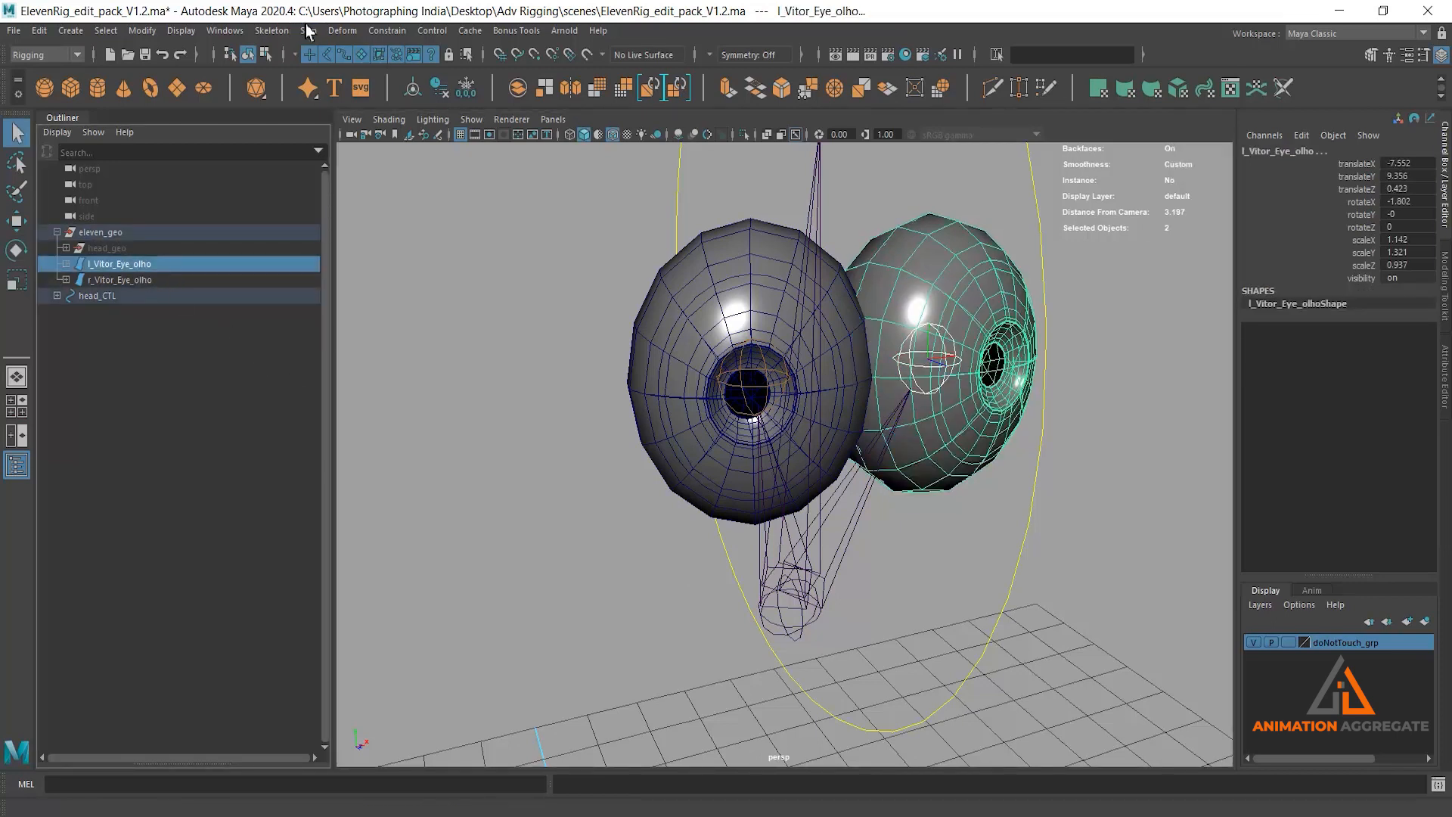
{"action": "left_click", "coordinate": [309, 30]}
{"action": "left_click", "coordinate": [512, 68]}
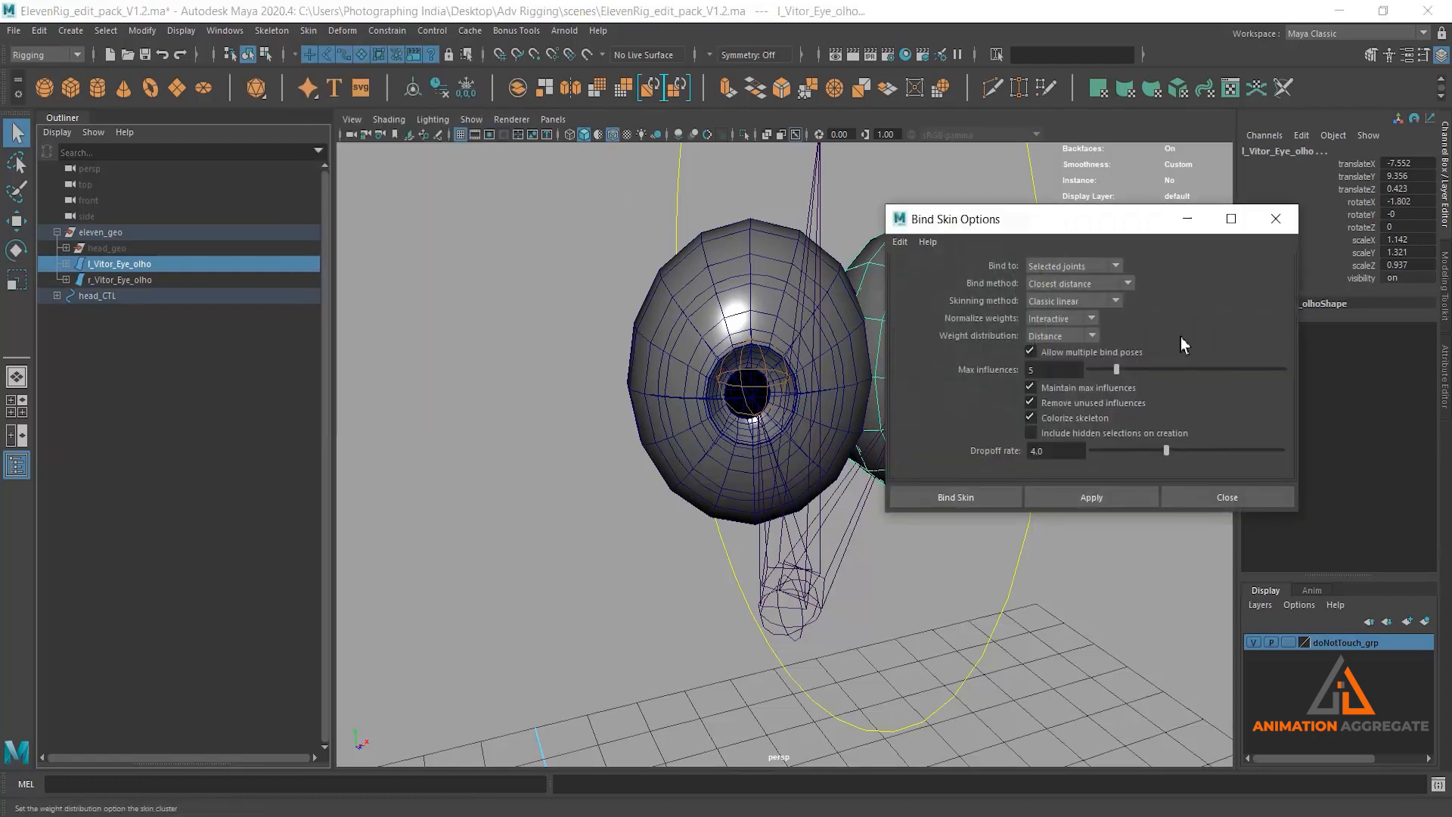
{"action": "left_click", "coordinate": [957, 498]}
- Test both eye bindings by rotating head_CTL, undo the rotation, and examine the eyeballs from several angles
{"action": "right_click_drag", "start_coordinate": [1068, 519], "coordinate": [891, 452], "text": "alt"}
{"action": "left_click", "coordinate": [966, 526]}
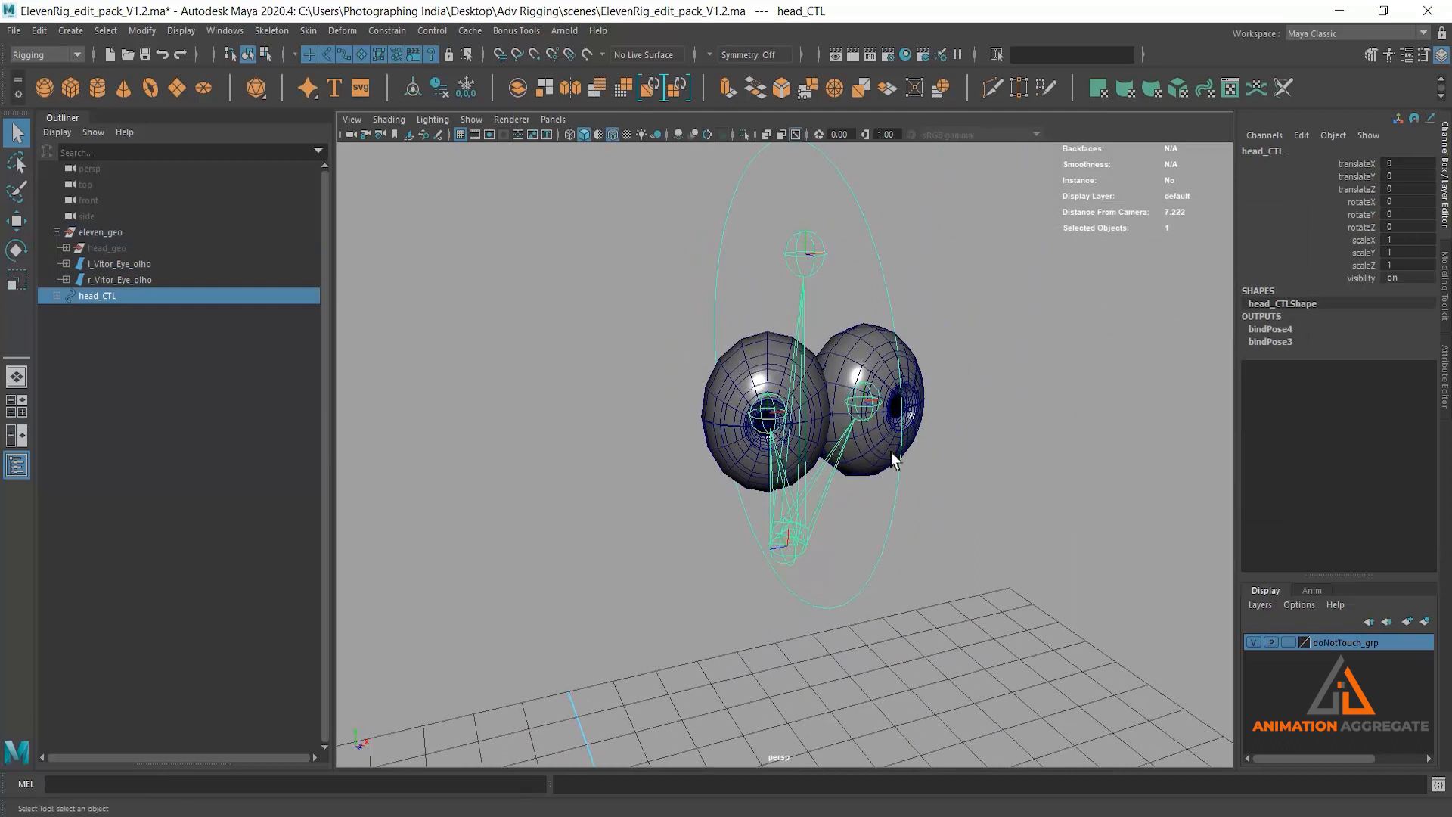
{"action": "key", "text": "e"}
{"action": "left_click_drag", "start_coordinate": [758, 496], "coordinate": [759, 492]}
{"action": "key", "text": "ctrl+z"}
{"action": "key", "text": "ctrl+z"}
{"action": "right_click_drag", "start_coordinate": [881, 505], "coordinate": [841, 484], "text": "alt"}
{"action": "left_click_drag", "start_coordinate": [836, 481], "coordinate": [761, 460], "text": "alt"}
{"action": "right_click_drag", "start_coordinate": [762, 461], "coordinate": [811, 497], "text": "alt"}
{"action": "left_click_drag", "start_coordinate": [808, 495], "coordinate": [787, 480], "text": "alt"}
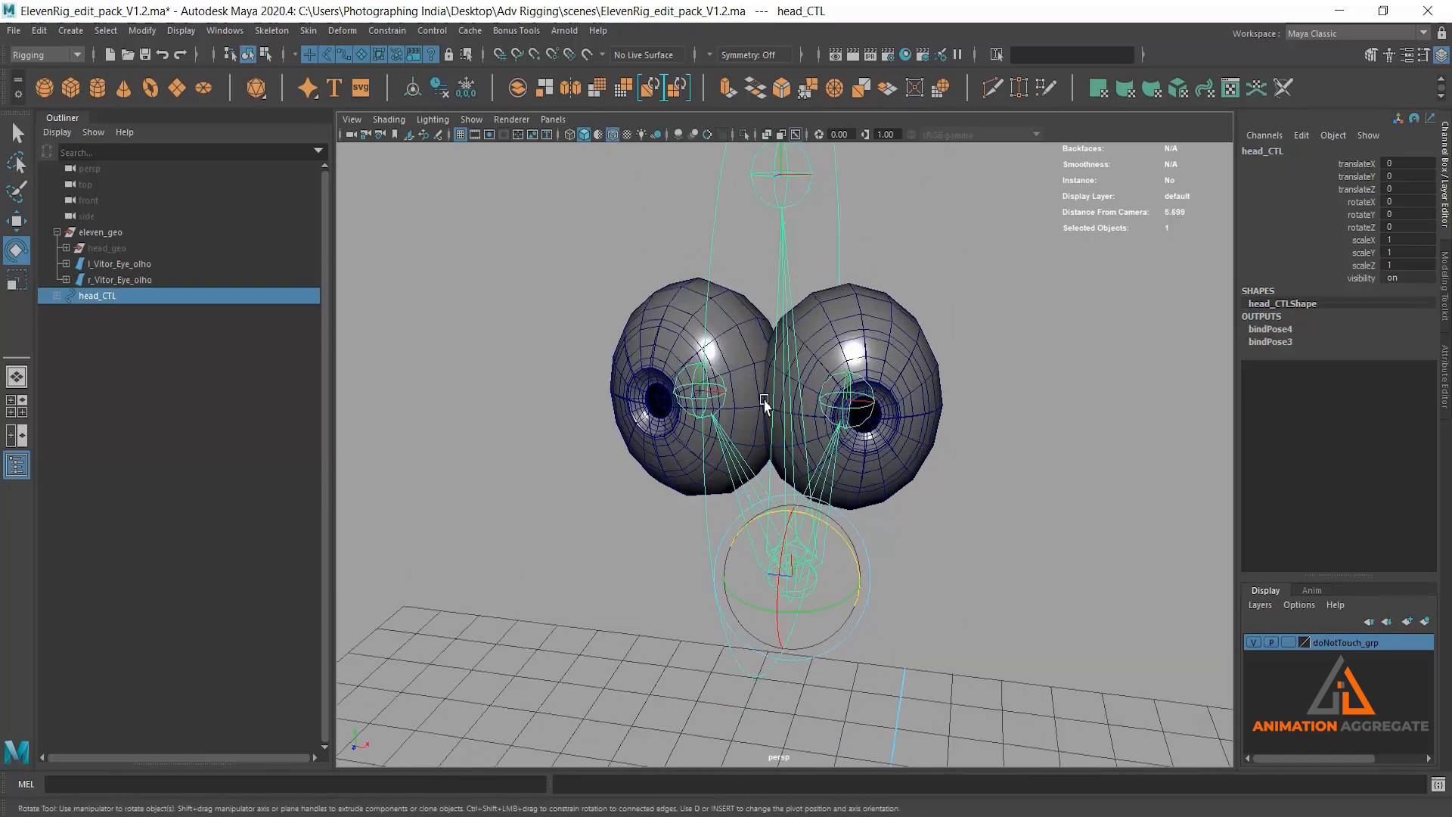
{"action": "right_click_drag", "start_coordinate": [932, 461], "coordinate": [786, 401], "text": "alt"}
{"action": "left_click_drag", "start_coordinate": [787, 401], "coordinate": [824, 401], "text": "alt"}
{"action": "right_click_drag", "start_coordinate": [1034, 460], "coordinate": [1003, 454], "text": "alt"}
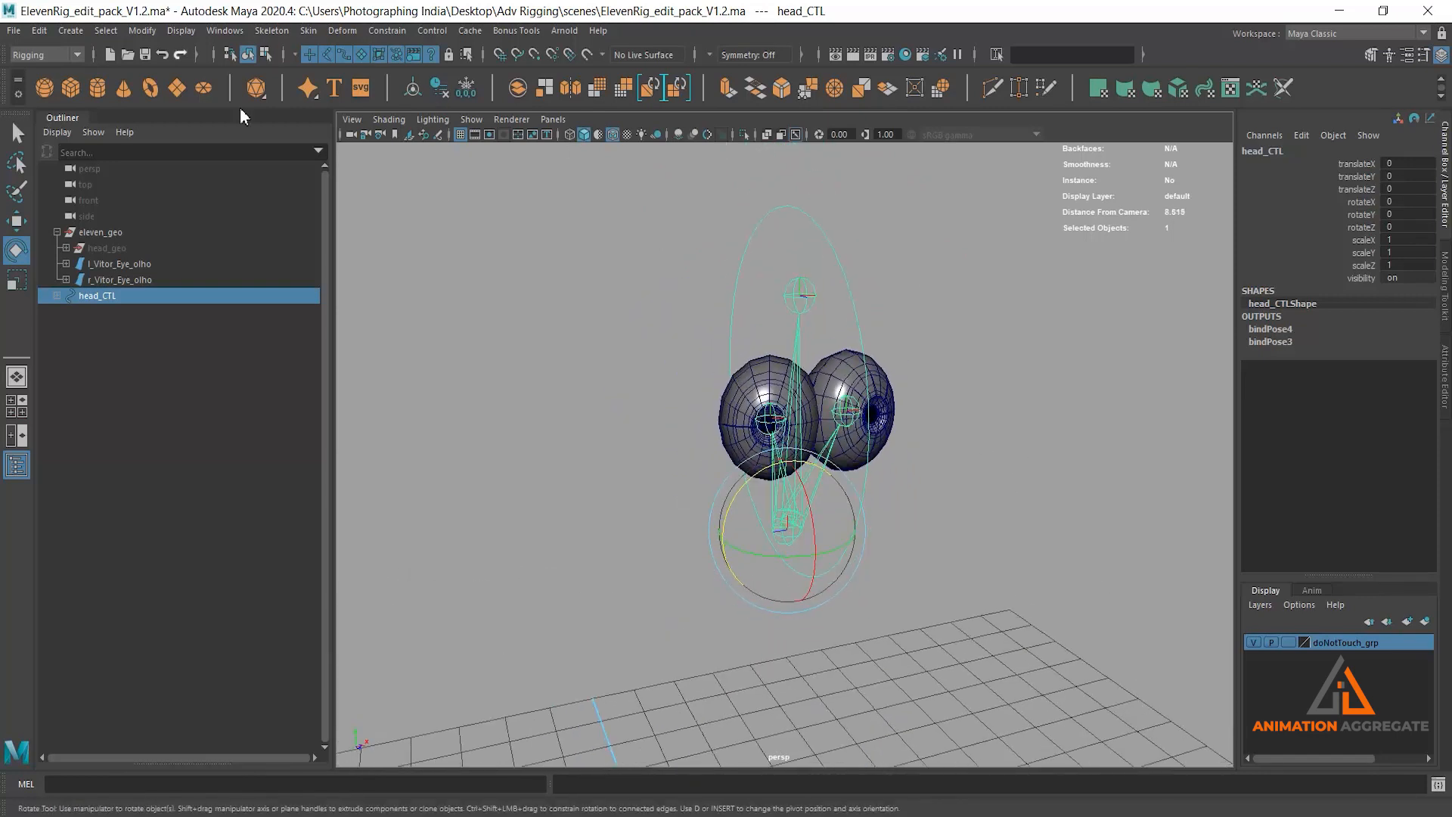
- Create a NURBS circle at the origin for the eye control
{"action": "left_click", "coordinate": [70, 30]}
{"action": "mouse_move", "coordinate": [182, 74]}
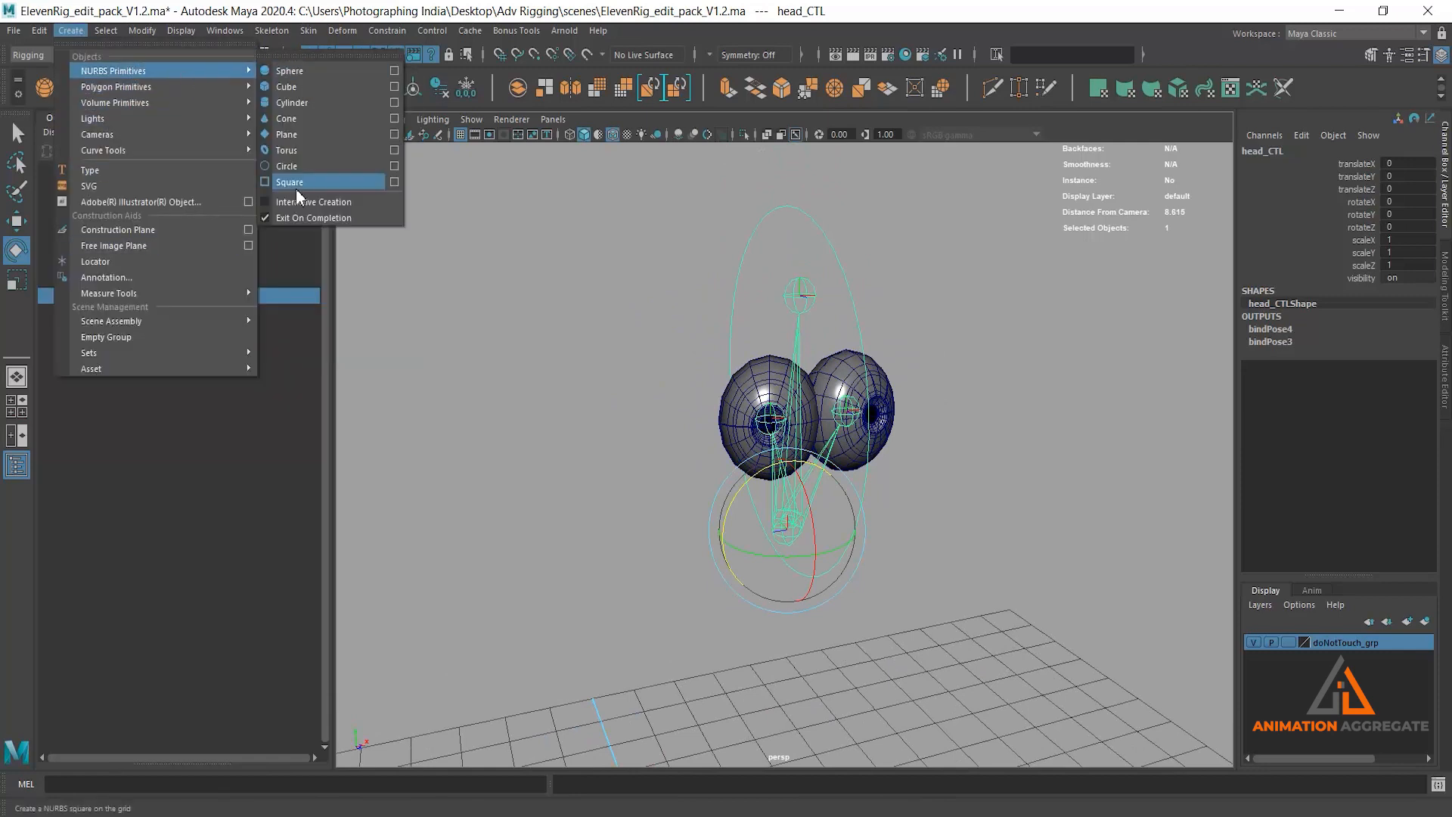
{"action": "left_click", "coordinate": [303, 169]}
{"action": "left_click_drag", "start_coordinate": [773, 382], "coordinate": [893, 424], "text": "alt"}
{"action": "key", "text": "w"}
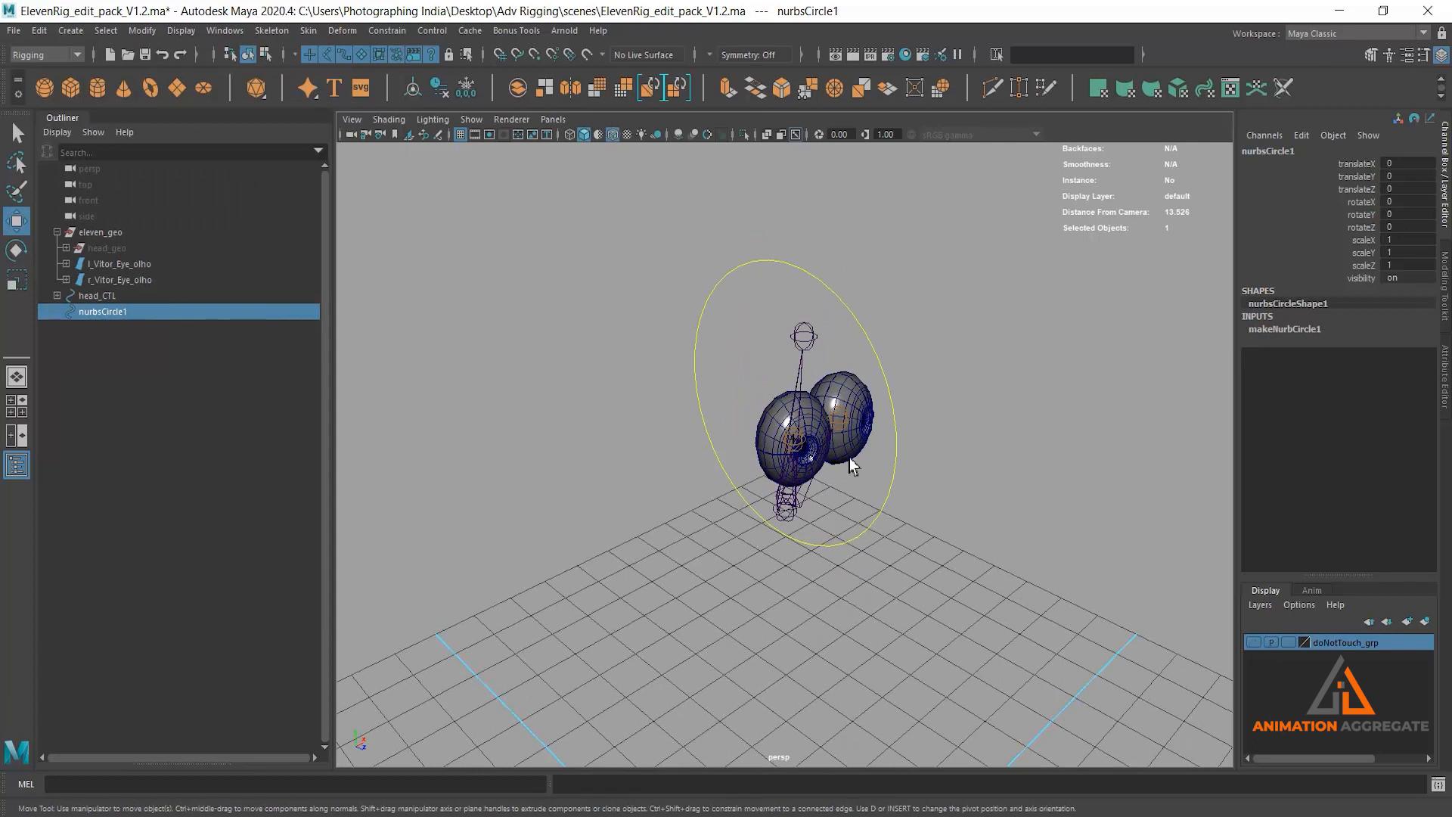
- Hide the l_Vitor_Eye_olho and r_Vitor_Eye_olho groups
{"action": "left_click_drag", "start_coordinate": [757, 466], "coordinate": [726, 422], "text": "alt"}
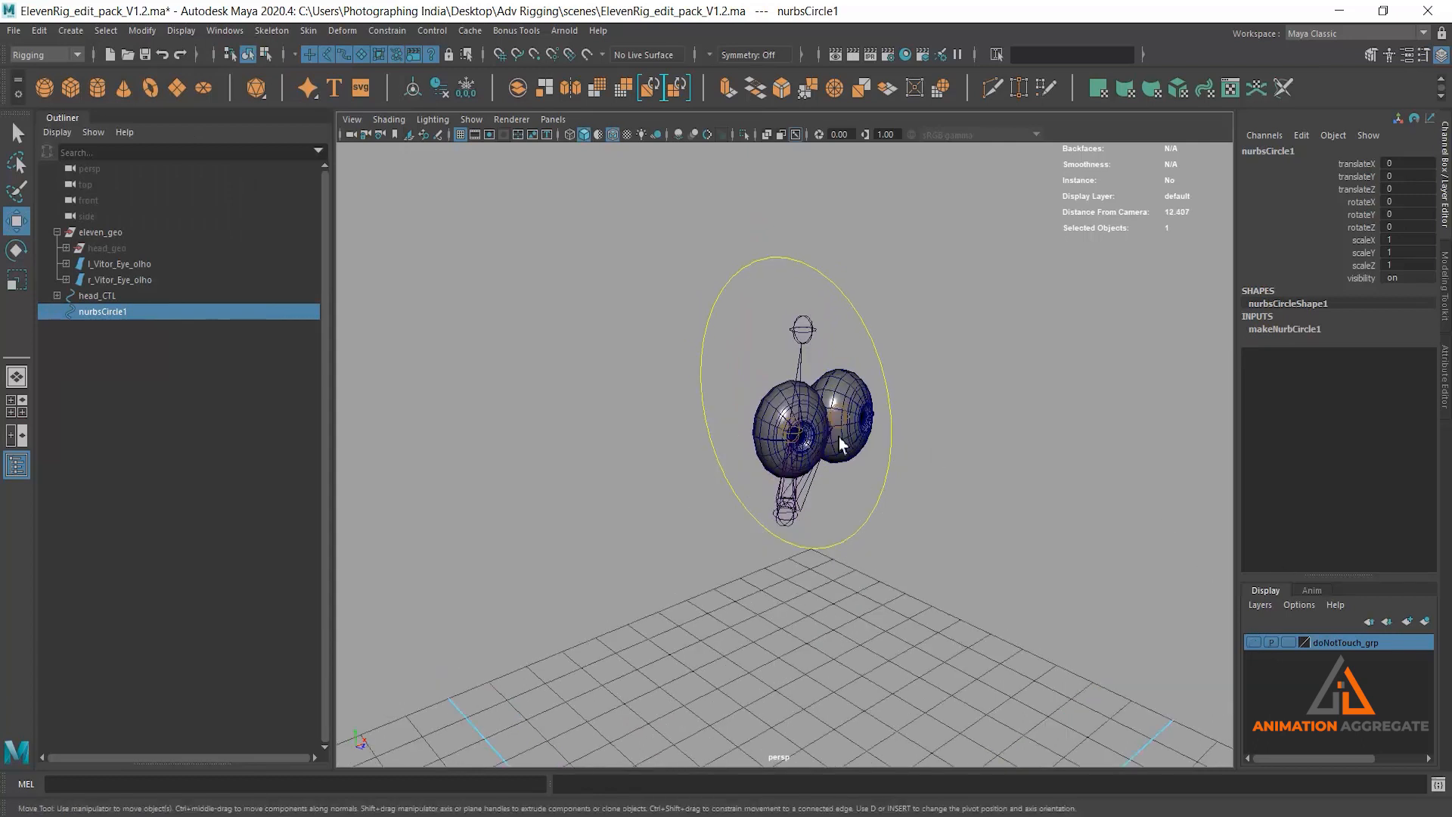
{"action": "left_click", "coordinate": [151, 281]}
{"action": "left_click", "coordinate": [121, 264], "text": "shift"}
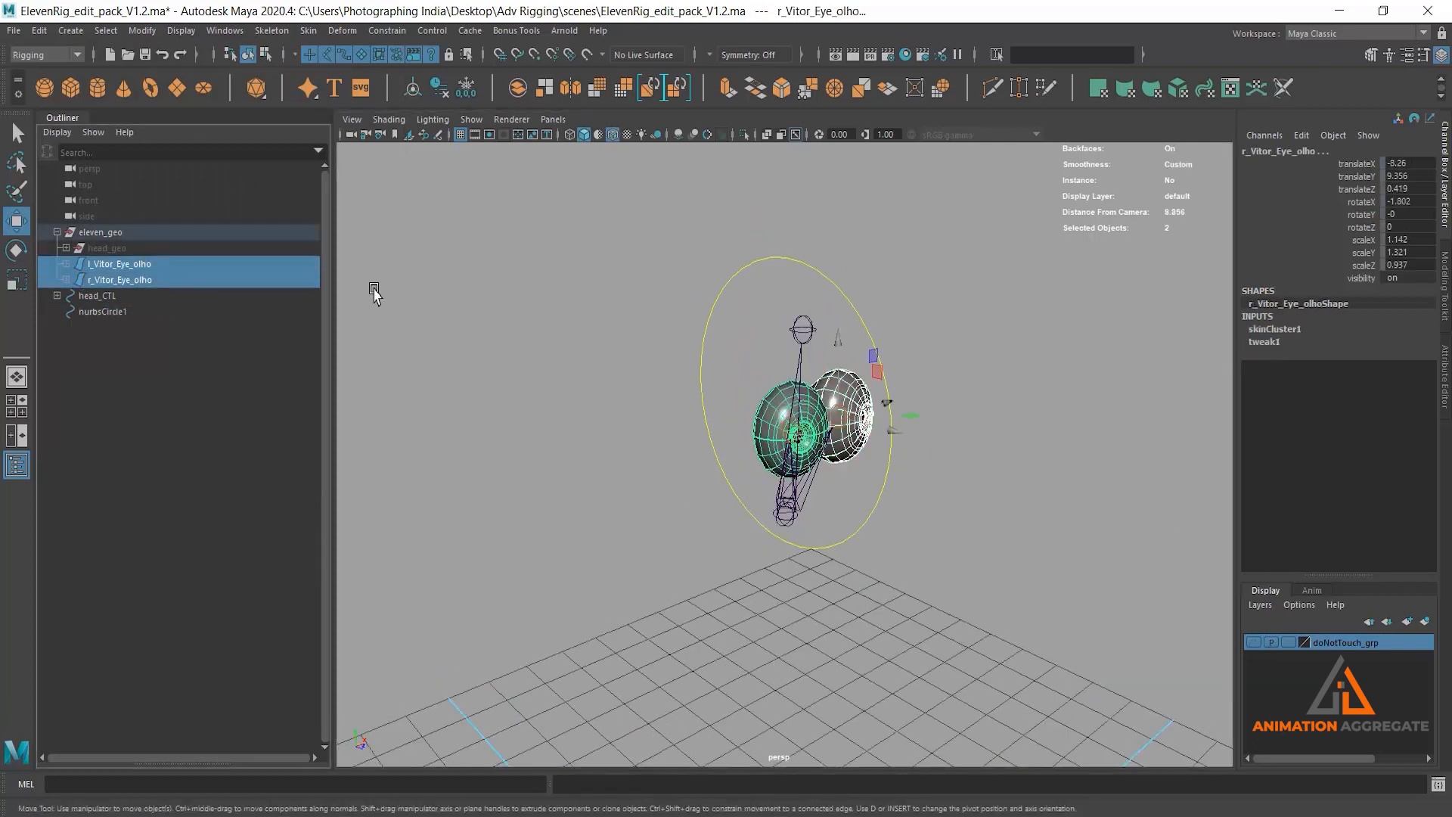
{"action": "key", "text": "ctrl+h"}
- Select the NURBS circle and snap it onto the right eye joint, and undo the move
{"action": "right_click_drag", "start_coordinate": [906, 429], "coordinate": [784, 700], "text": "alt"}
{"action": "left_click", "coordinate": [783, 732]}
{"action": "right_click_drag", "start_coordinate": [738, 467], "coordinate": [813, 346], "text": "alt"}
{"action": "left_click_drag", "start_coordinate": [855, 589], "coordinate": [820, 557], "text": "alt"}
{"action": "key", "text": "v"}
{"action": "middle_click_drag", "start_coordinate": [647, 502], "coordinate": [635, 481]}
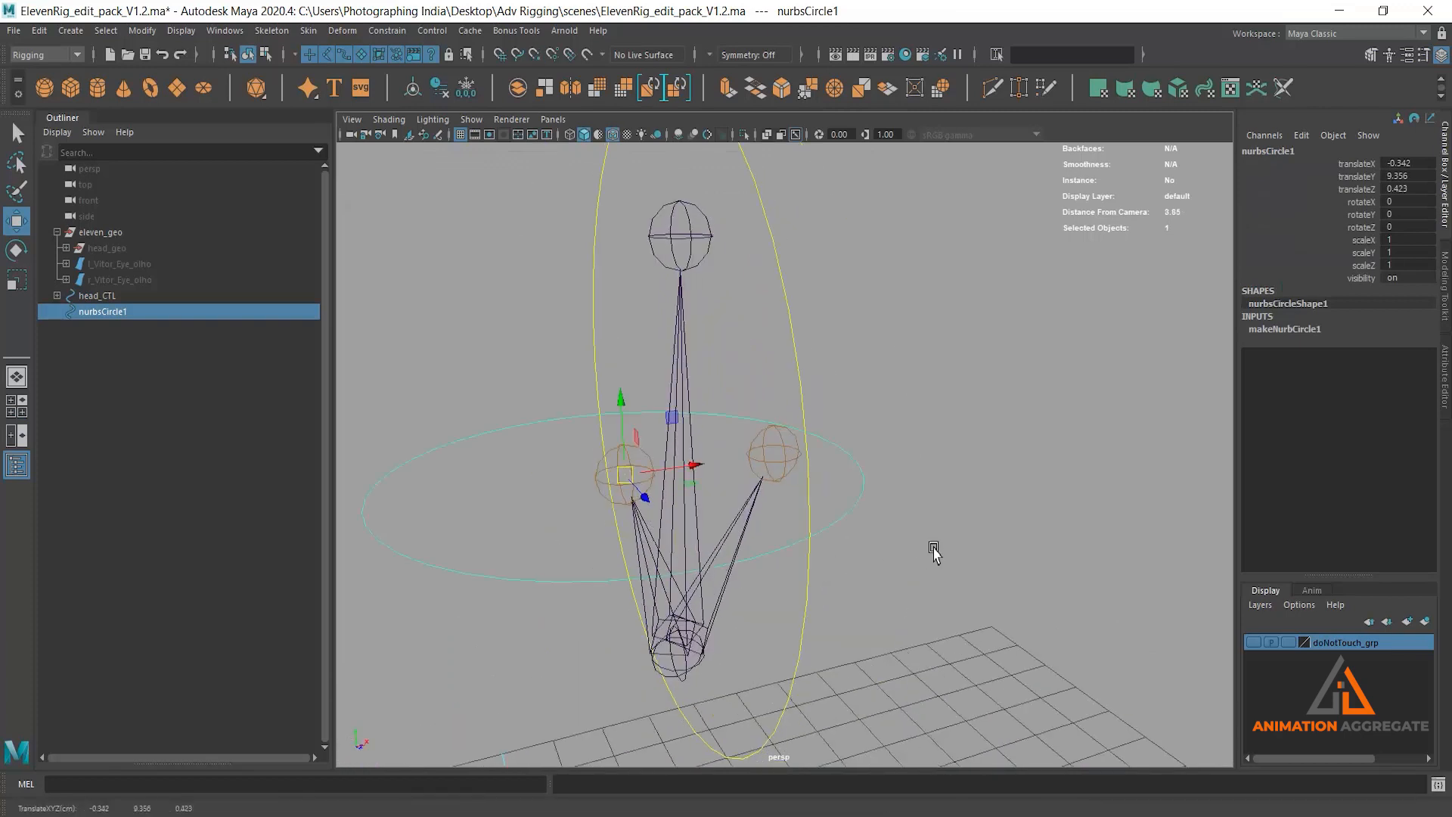
{"action": "right_click_drag", "start_coordinate": [931, 547], "coordinate": [855, 454], "text": "alt"}
{"action": "left_click_drag", "start_coordinate": [856, 454], "coordinate": [962, 534], "text": "alt"}
{"action": "right_click_drag", "start_coordinate": [961, 534], "coordinate": [853, 476], "text": "alt"}
{"action": "key", "text": "ctrl+z"}
- Parent the NURBS circle under r_eye_JNT
{"action": "left_click_drag", "start_coordinate": [852, 477], "coordinate": [978, 518], "text": "alt"}
{"action": "right_click_drag", "start_coordinate": [978, 517], "coordinate": [882, 525], "text": "alt"}
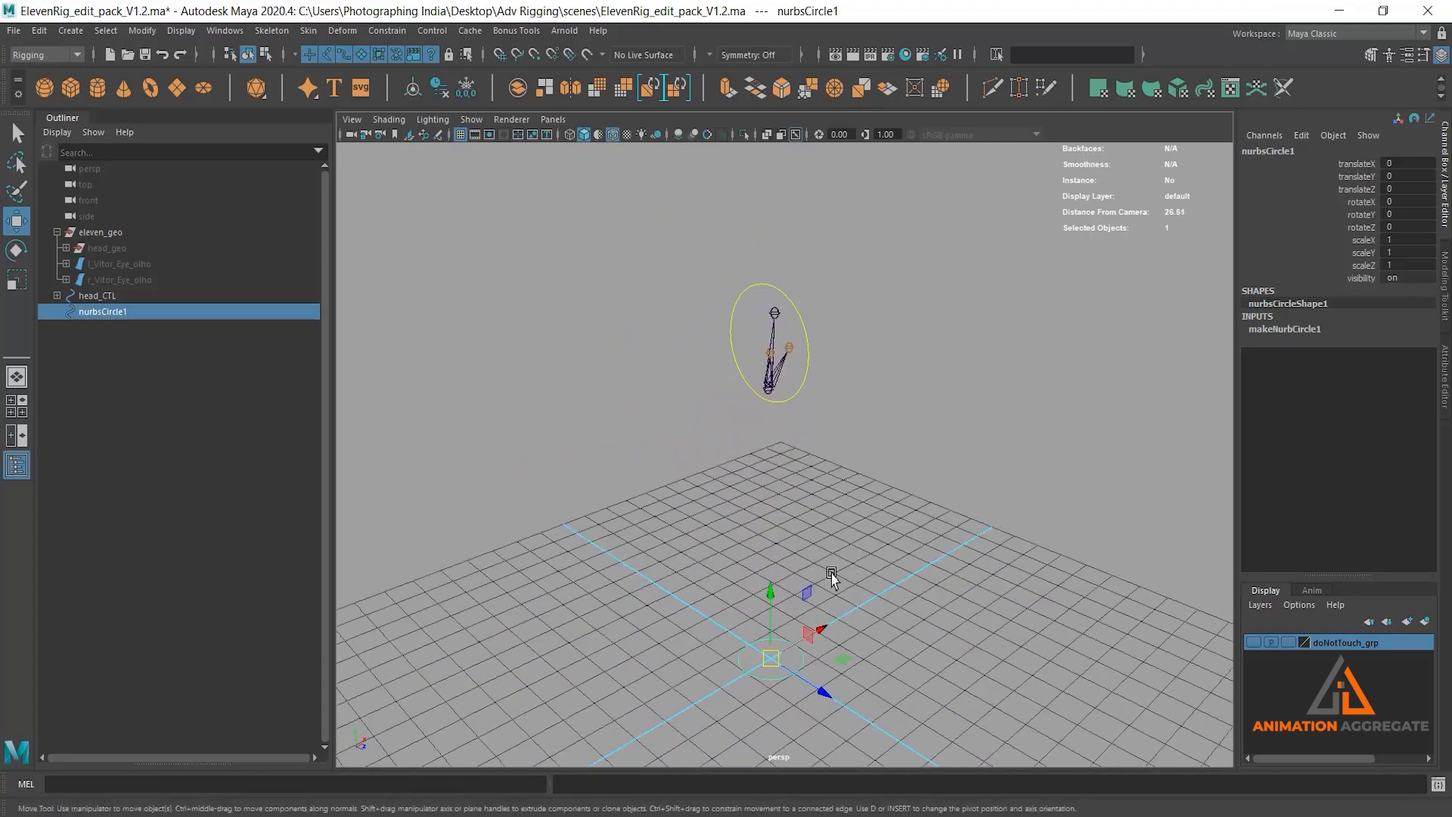
{"action": "left_click", "coordinate": [772, 363], "text": "shift"}
{"action": "left_click_drag", "start_coordinate": [940, 421], "coordinate": [845, 469], "text": "alt"}
{"action": "key", "text": "ctrl+z"}
{"action": "left_click", "coordinate": [769, 297], "text": "shift"}
{"action": "right_click_drag", "start_coordinate": [910, 579], "coordinate": [869, 551], "text": "alt"}
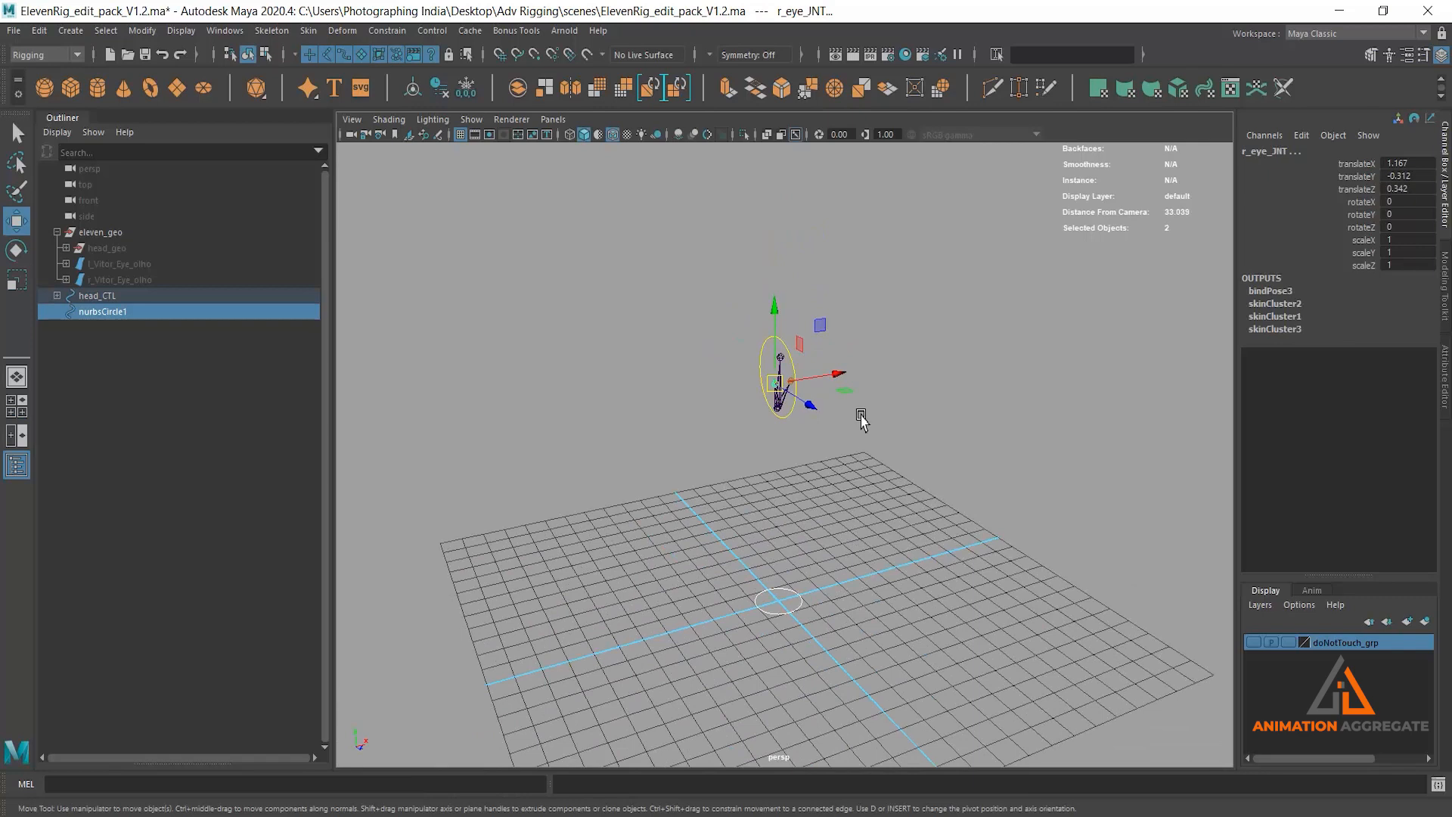
{"action": "key", "text": "p"}
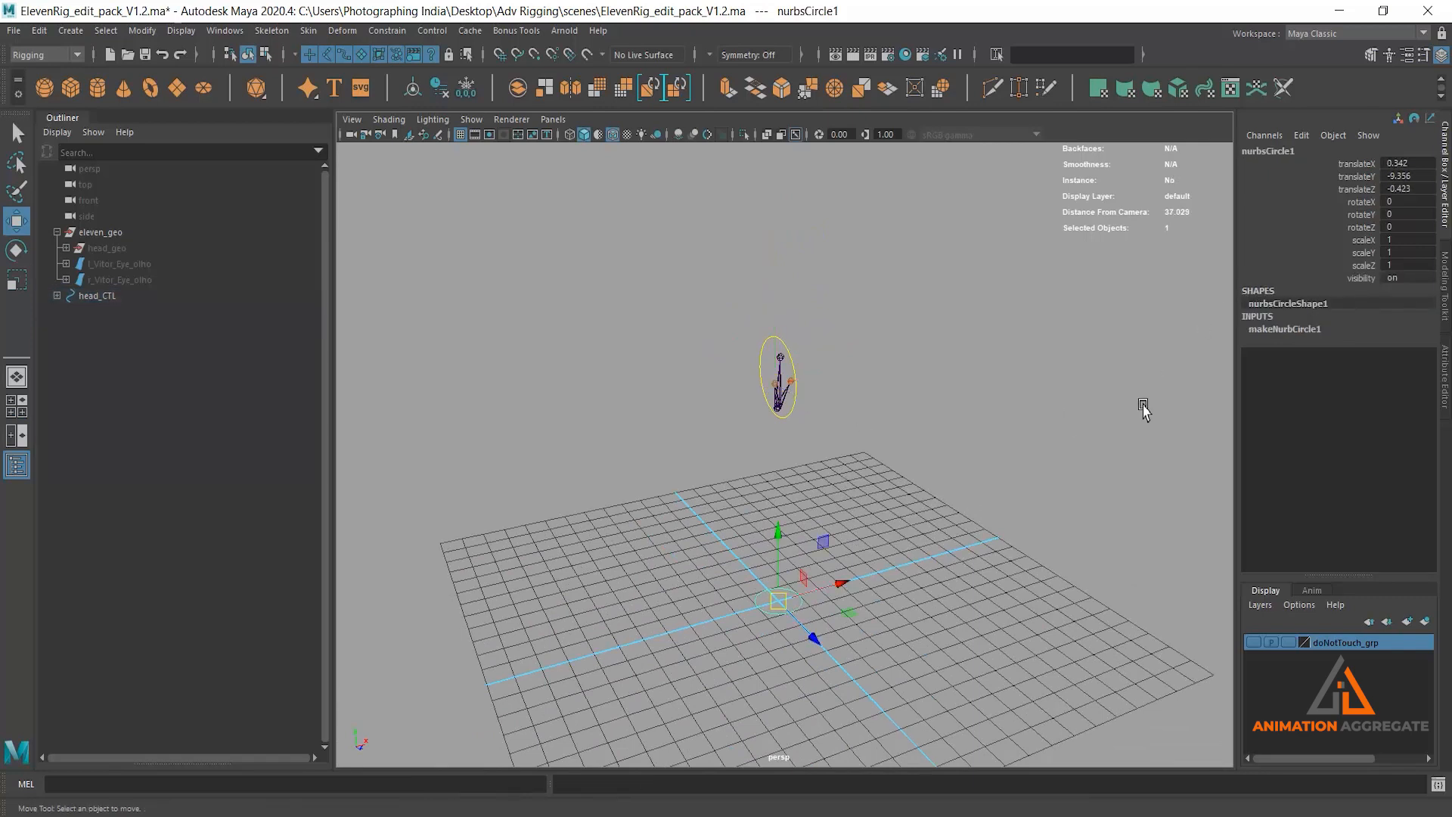
- Set the circle's translate X, Y and Z to 0 so that it sits on the right eye joint
{"action": "left_click", "coordinate": [845, 622]}
{"action": "left_click_drag", "start_coordinate": [739, 544], "coordinate": [813, 635]}
{"action": "left_click_drag", "start_coordinate": [1405, 164], "coordinate": [1418, 188]}
{"action": "key", "text": "Return"}
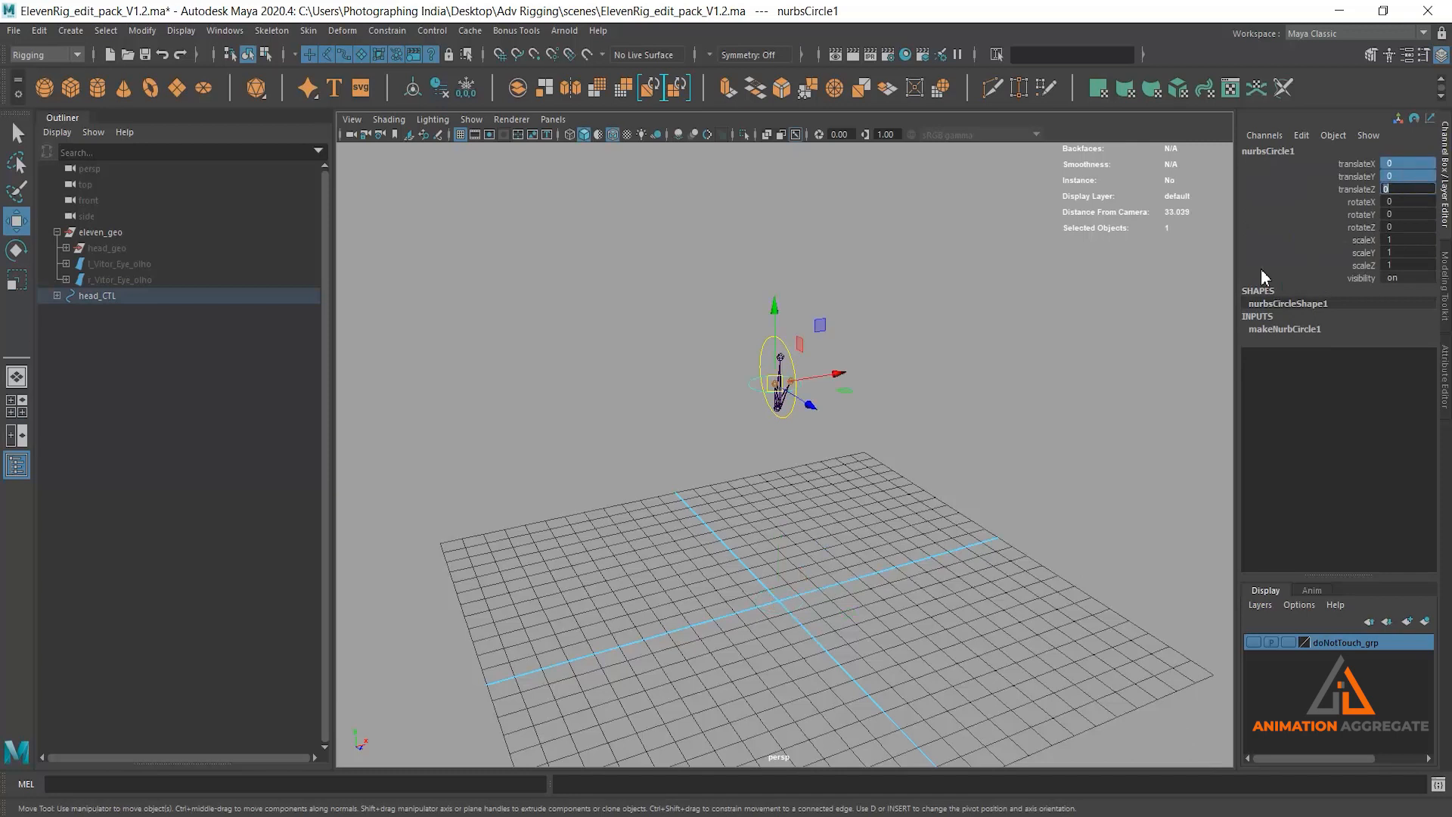
- Rotate the circle upright by setting its rotate X to 90
{"action": "right_click_drag", "start_coordinate": [818, 371], "coordinate": [882, 351], "text": "alt"}
{"action": "middle_click_drag", "start_coordinate": [776, 174], "coordinate": [730, 360], "text": "alt"}
{"action": "right_click_drag", "start_coordinate": [729, 360], "coordinate": [825, 378], "text": "alt"}
{"action": "left_click_drag", "start_coordinate": [681, 556], "coordinate": [827, 499], "text": "alt"}
{"action": "middle_click_drag", "start_coordinate": [837, 471], "coordinate": [870, 349], "text": "alt"}
{"action": "right_click_drag", "start_coordinate": [870, 349], "coordinate": [855, 434], "text": "alt"}
{"action": "left_click_drag", "start_coordinate": [856, 434], "coordinate": [814, 434], "text": "alt"}
{"action": "right_click_drag", "start_coordinate": [814, 434], "coordinate": [817, 484], "text": "alt"}
{"action": "middle_click_drag", "start_coordinate": [813, 485], "coordinate": [868, 421], "text": "alt"}
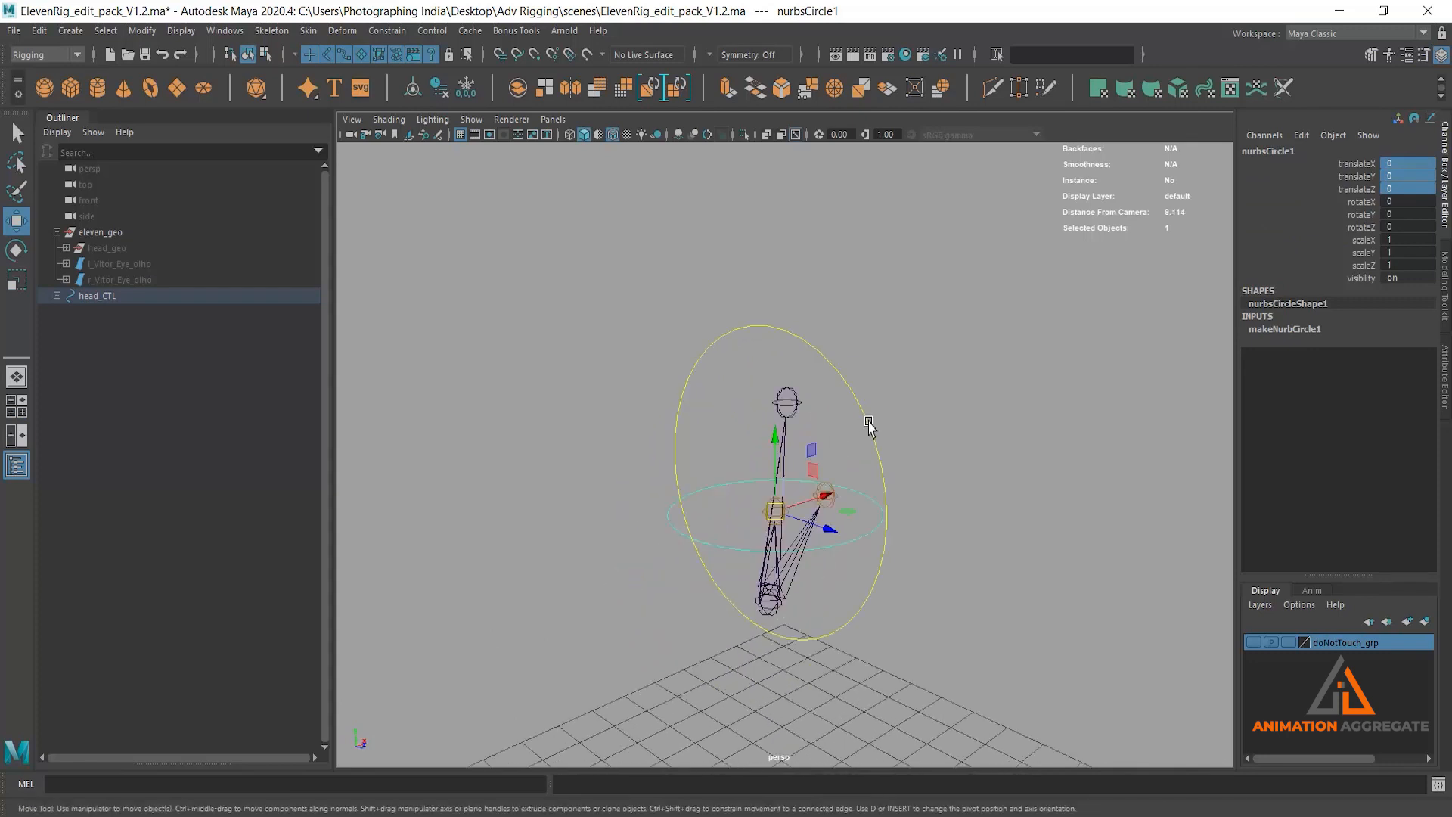
{"action": "key", "text": "e"}
{"action": "left_click_drag", "start_coordinate": [807, 458], "coordinate": [815, 502]}
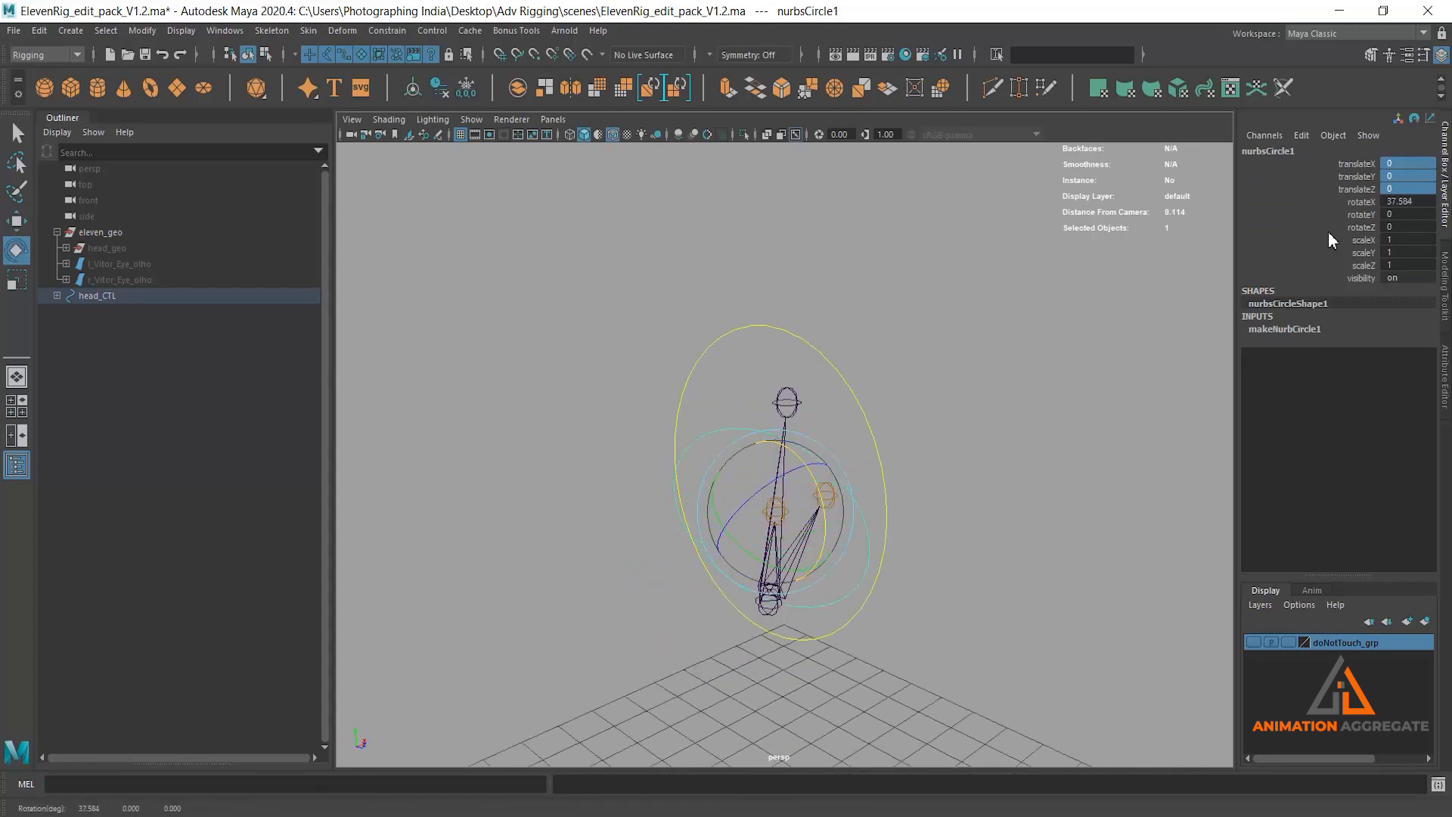
{"action": "double_click", "coordinate": [1403, 200]}
{"action": "type", "text": "90"}
{"action": "key", "text": "Return"}
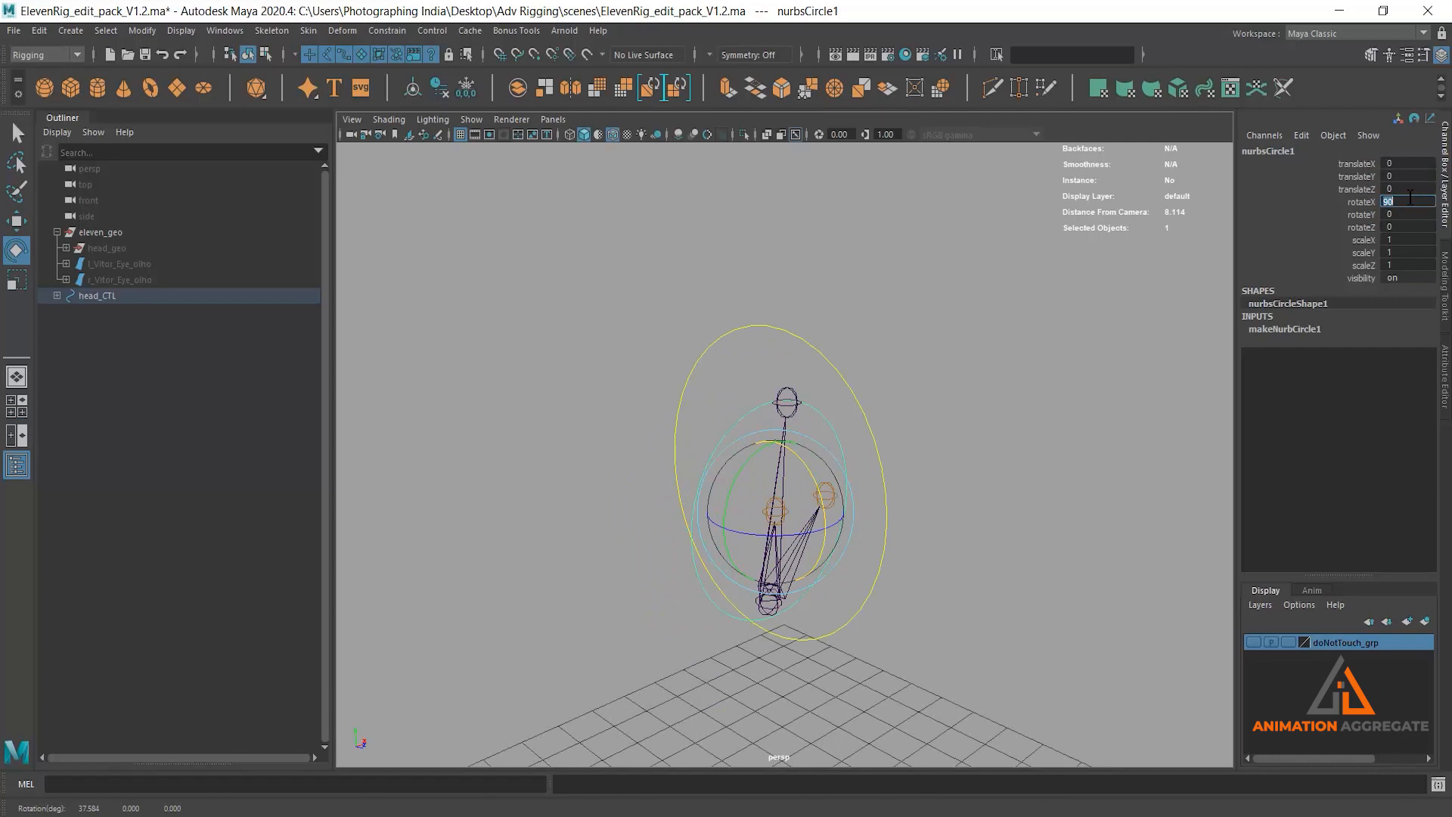
- Scale the circle down uniformly to about 0.202 so that it closely surrounds the right eye joint
{"action": "left_click_drag", "start_coordinate": [900, 574], "coordinate": [890, 505], "text": "alt"}
{"action": "key", "text": "r"}
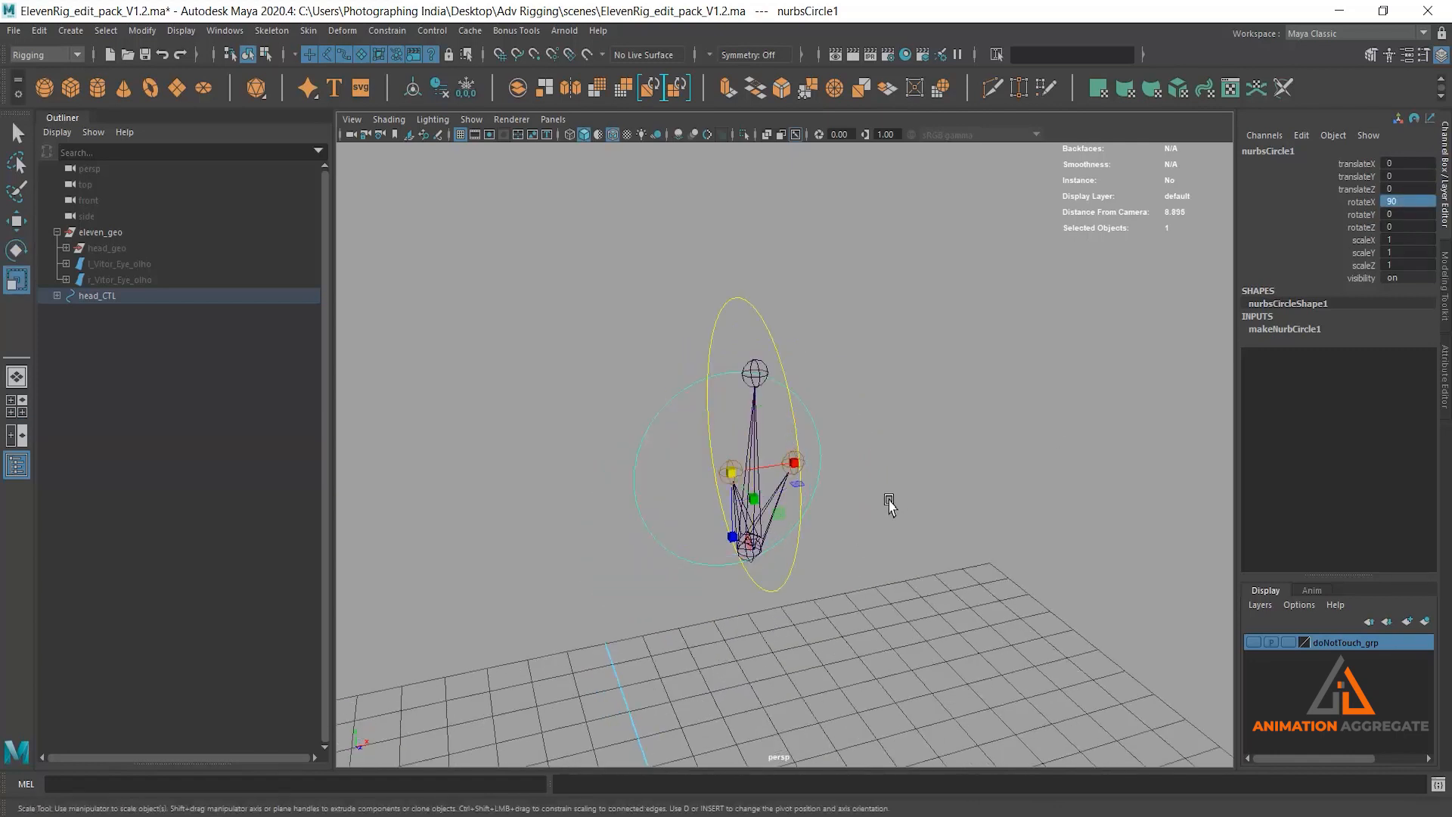
{"action": "left_click_drag", "start_coordinate": [729, 475], "coordinate": [607, 530]}
{"action": "left_click_drag", "start_coordinate": [823, 482], "coordinate": [671, 295], "text": "alt"}
{"action": "right_click_drag", "start_coordinate": [671, 295], "coordinate": [752, 454], "text": "alt"}
{"action": "left_click_drag", "start_coordinate": [752, 454], "coordinate": [850, 481], "text": "alt"}
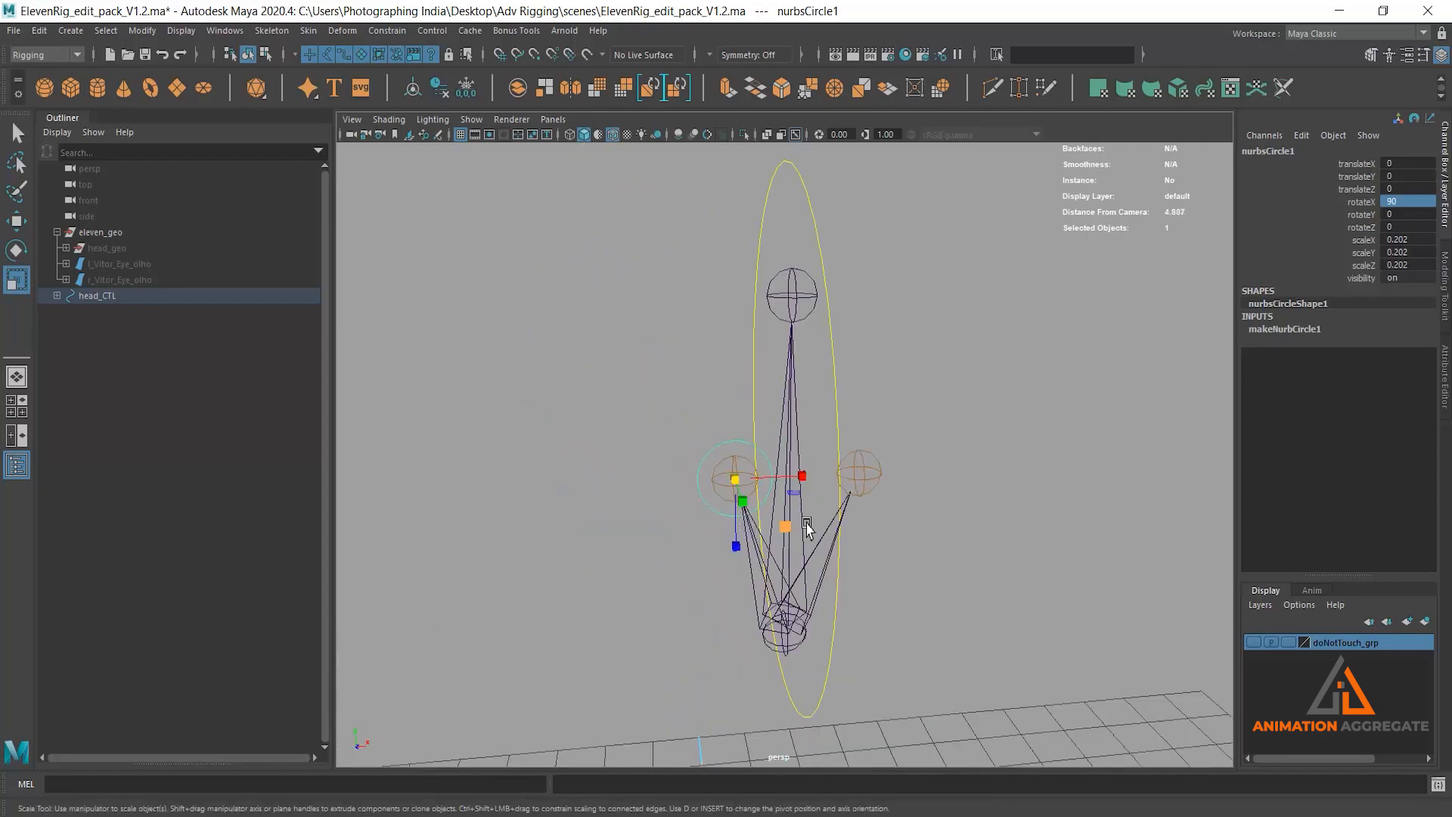
- Select the circle around the right eye joint and unparent it from r_eye_JNT
{"action": "key", "text": "bracketleft"}
{"action": "left_click", "coordinate": [784, 447]}
{"action": "key", "text": "q"}
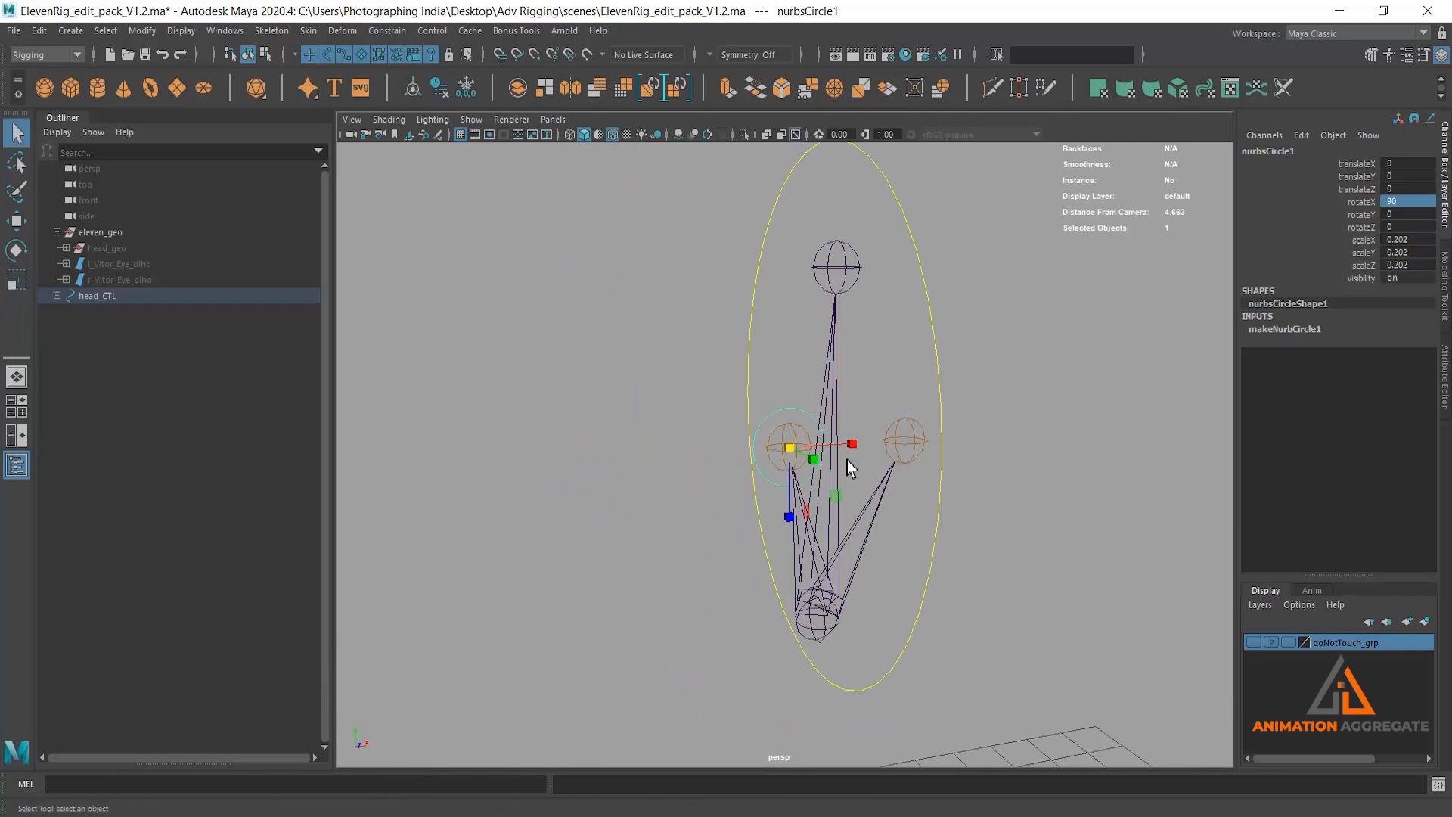
{"action": "left_click", "coordinate": [823, 453]}
{"action": "left_click", "coordinate": [816, 470]}
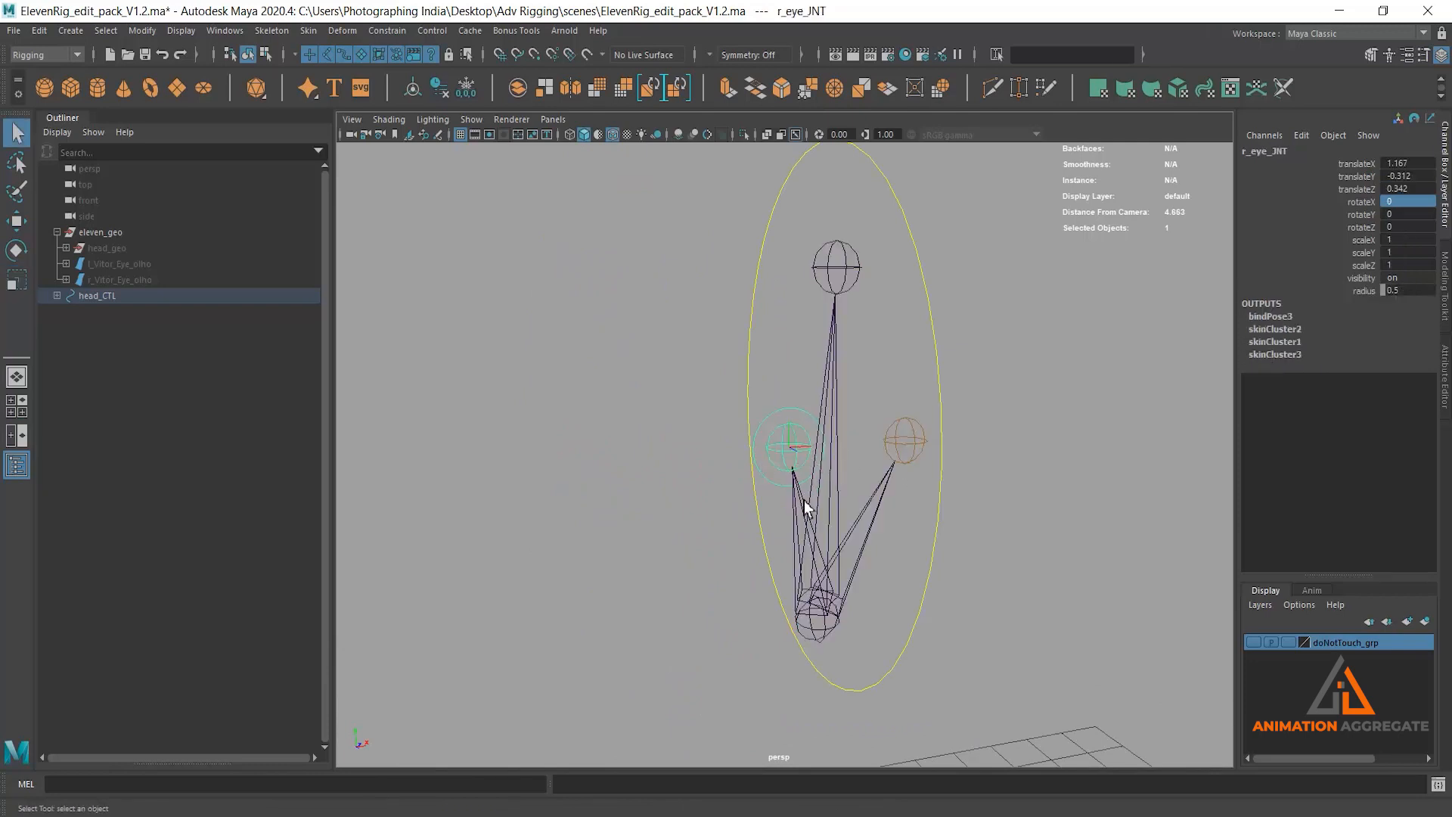
{"action": "left_click_drag", "start_coordinate": [804, 499], "coordinate": [838, 494], "text": "alt"}
{"action": "left_click", "coordinate": [825, 416]}
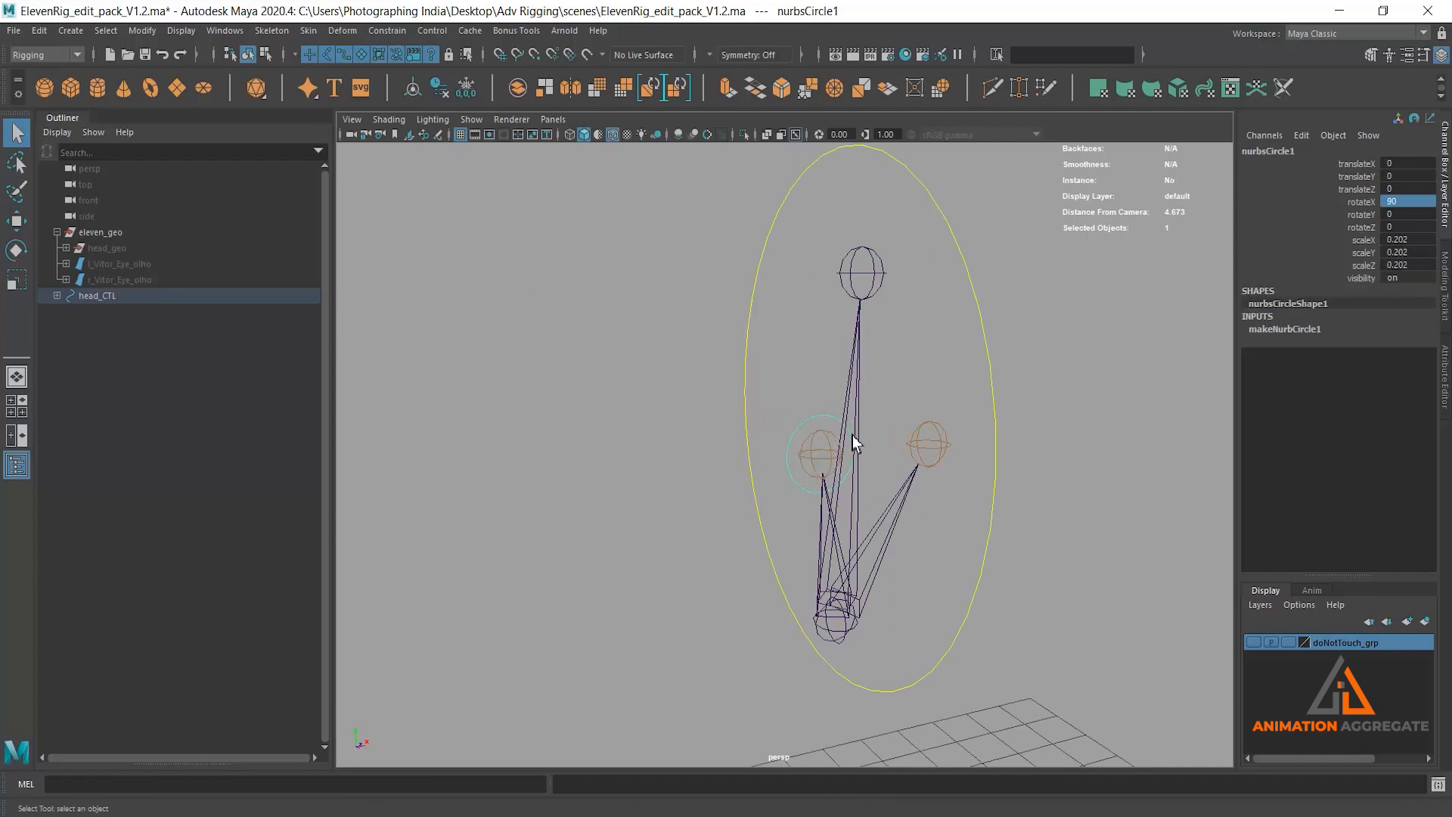
{"action": "left_click", "coordinate": [38, 30]}
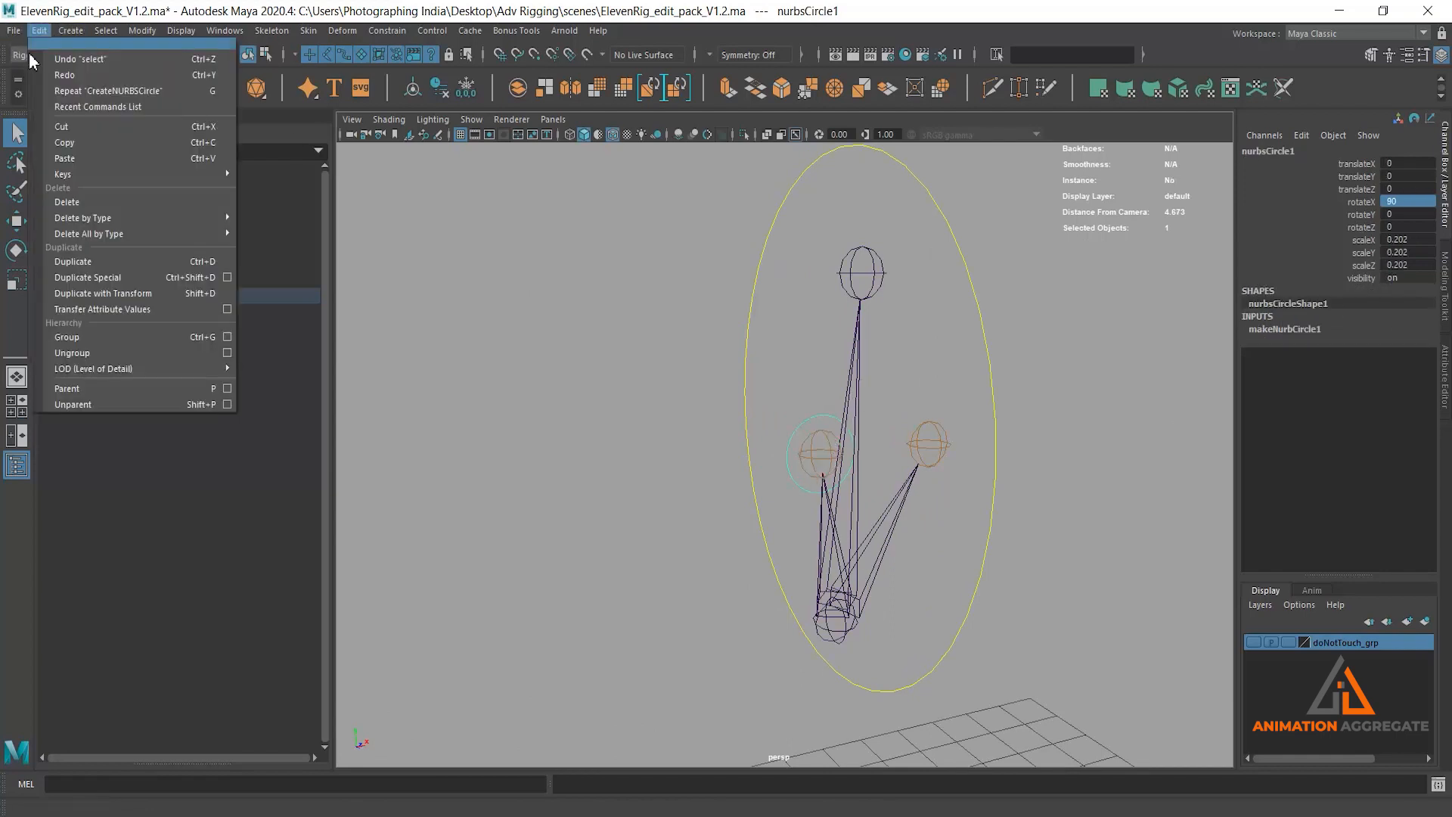
{"action": "left_click", "coordinate": [73, 404]}
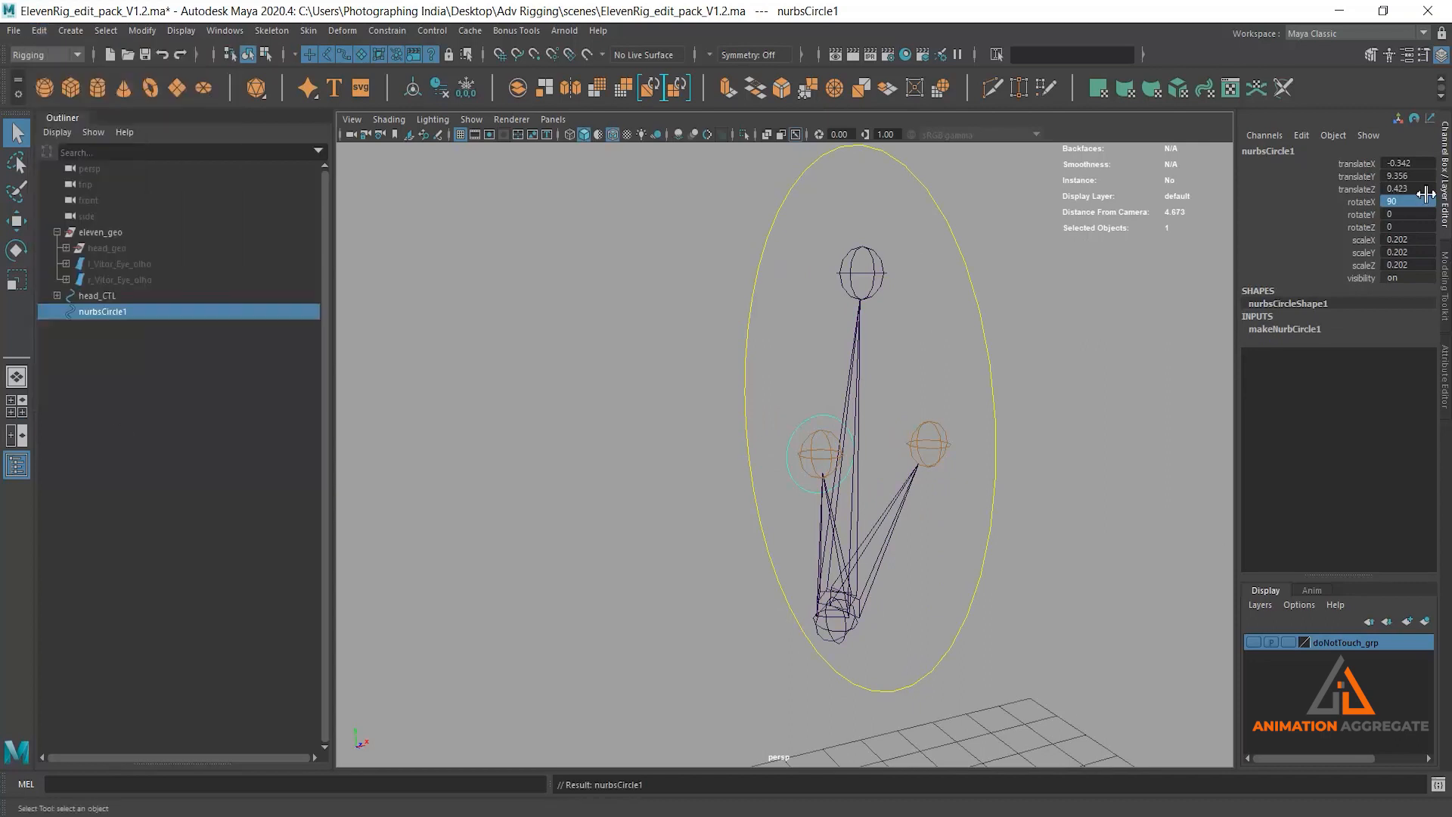
- Rename the circle around the right eye joint as r_eye_CTL
{"action": "left_click_drag", "start_coordinate": [817, 503], "coordinate": [764, 350], "text": "alt"}
{"action": "scroll", "coordinate": [814, 458], "scroll_direction": "down", "scroll_amount": 1}
{"action": "scroll", "coordinate": [764, 350], "scroll_direction": "up", "scroll_amount": 3}
{"action": "scroll", "coordinate": [950, 347], "scroll_direction": "up", "scroll_amount": 3}
{"action": "double_click", "coordinate": [1267, 151]}
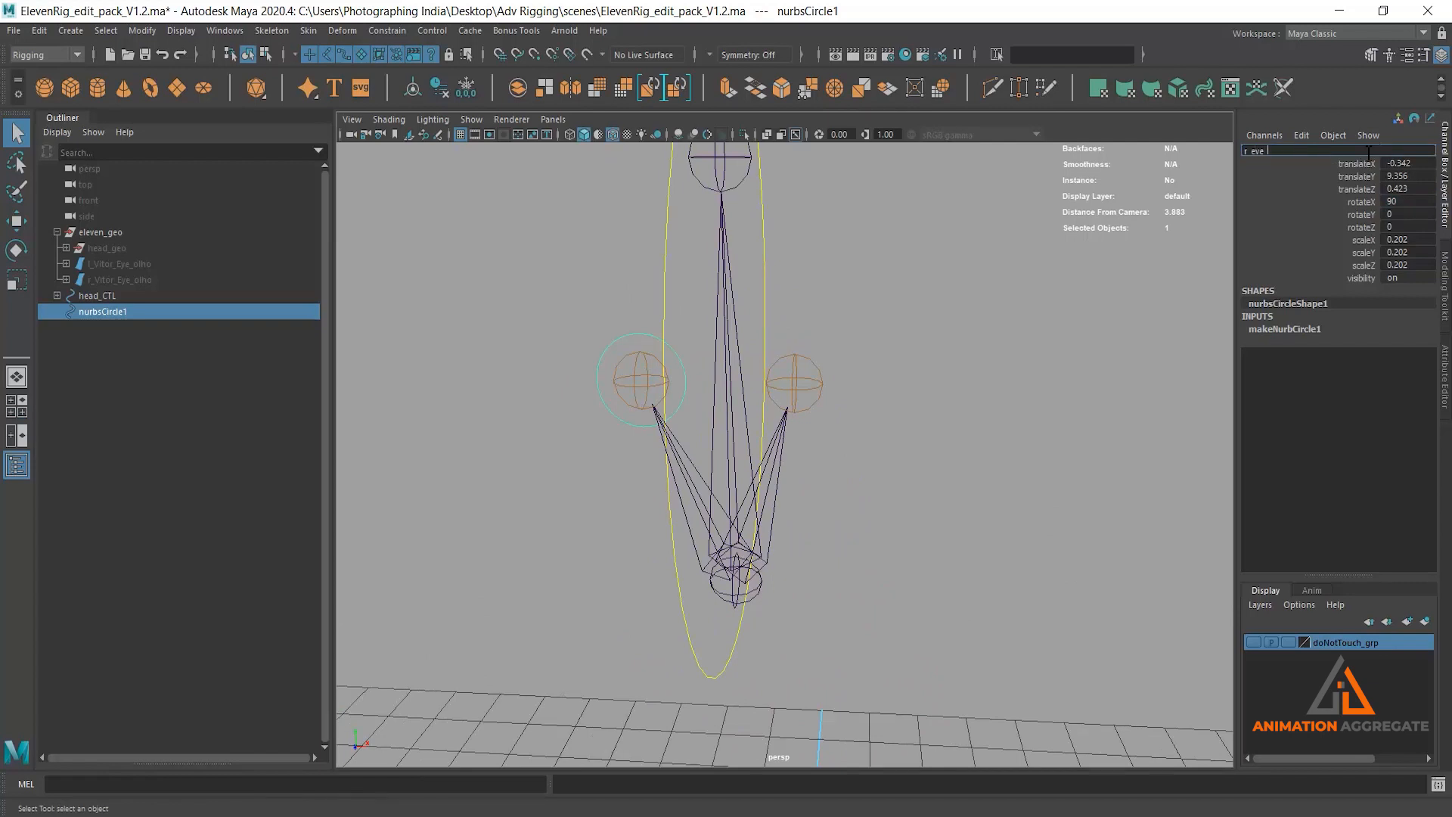
{"action": "key", "text": "Return"}
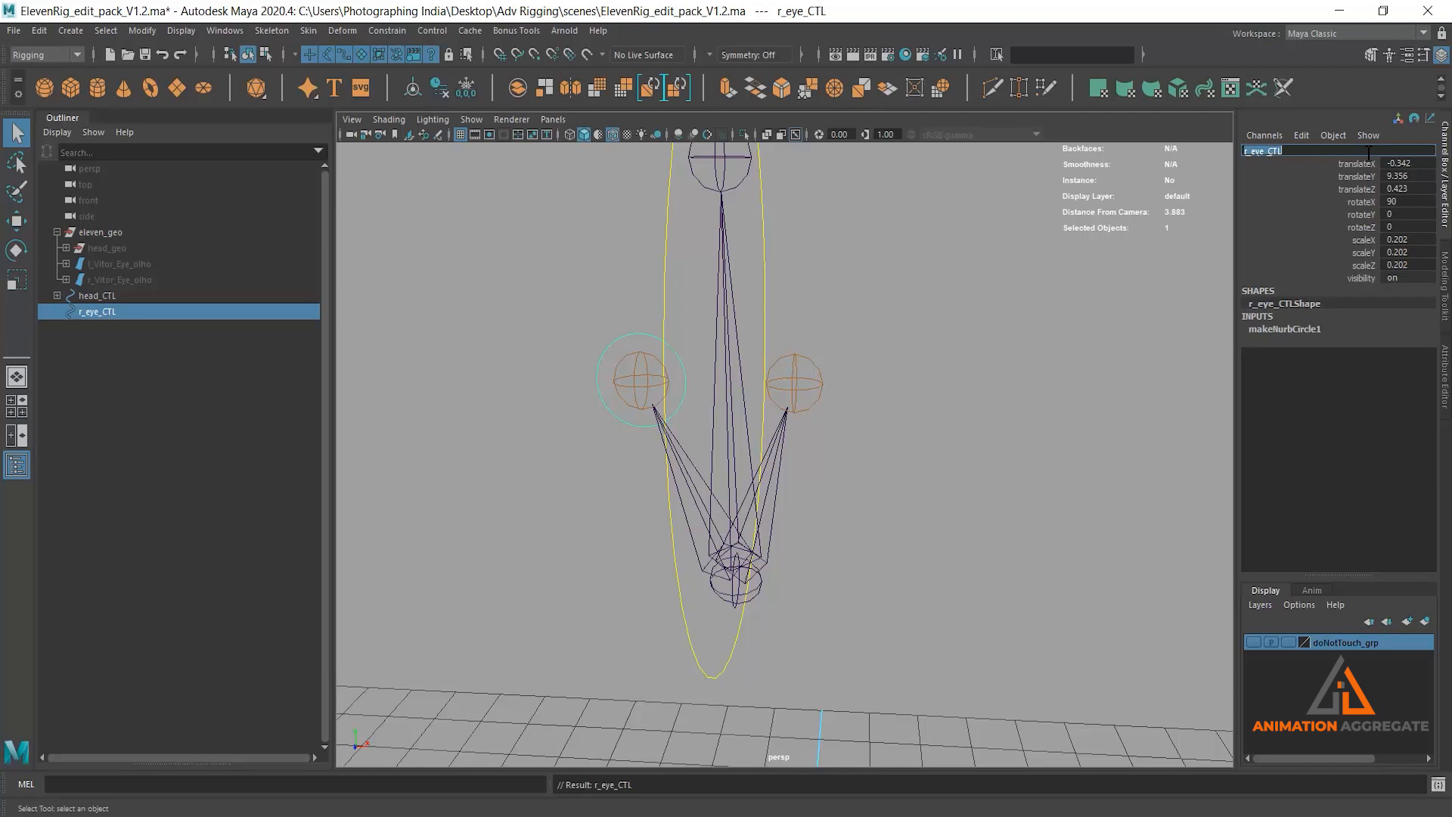
- Duplicate r_eye_CTL, snapping the copy onto the left eye joint, and rename it l_eye_CTL
{"action": "left_click_drag", "start_coordinate": [919, 383], "coordinate": [865, 443], "text": "alt"}
{"action": "left_click_drag", "start_coordinate": [878, 361], "coordinate": [837, 376], "text": "alt"}
{"action": "key", "text": "ctrl+d"}
{"action": "key", "text": "w"}
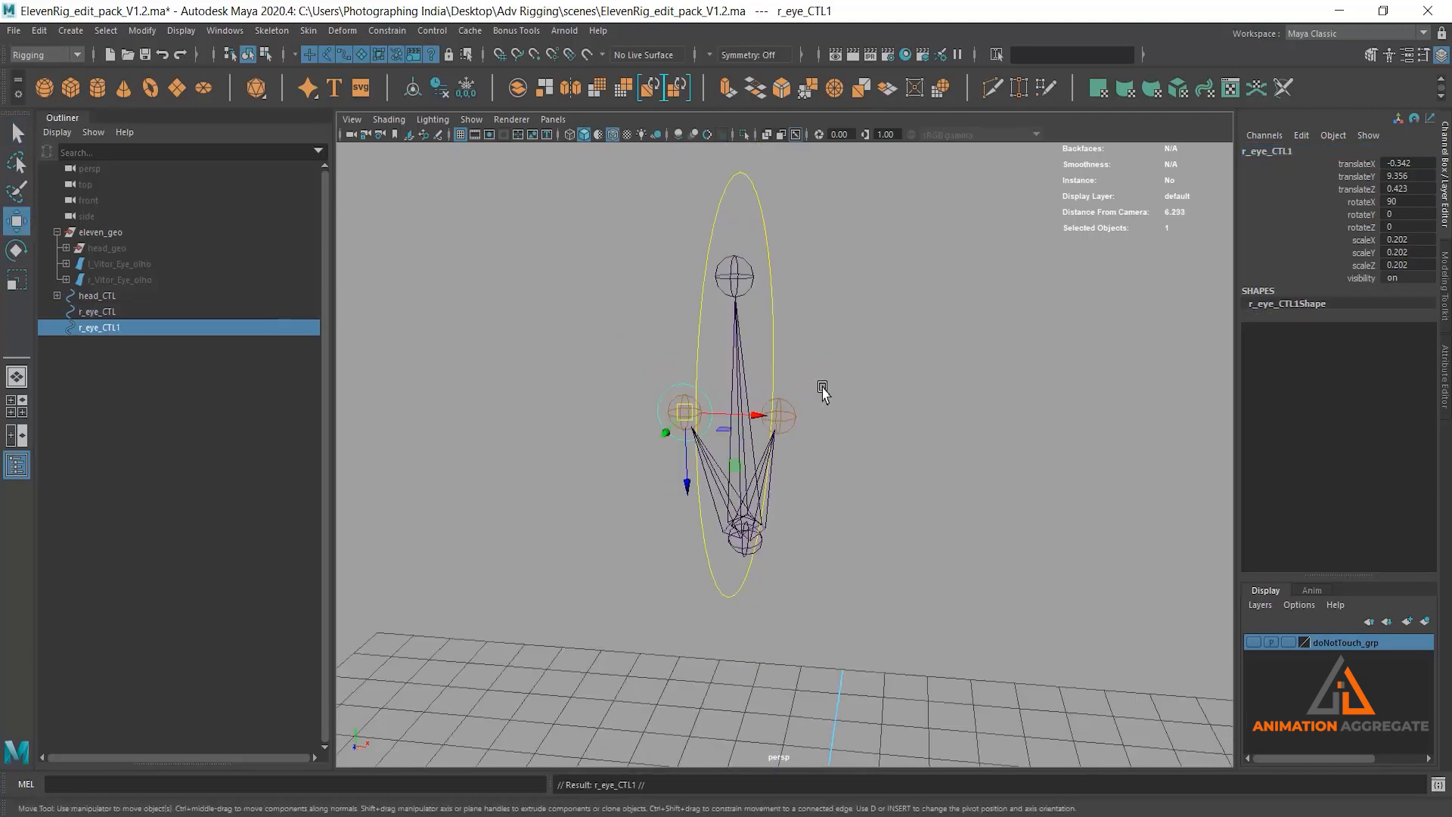
{"action": "key", "text": "v"}
{"action": "left_click_drag", "start_coordinate": [685, 413], "coordinate": [787, 426]}
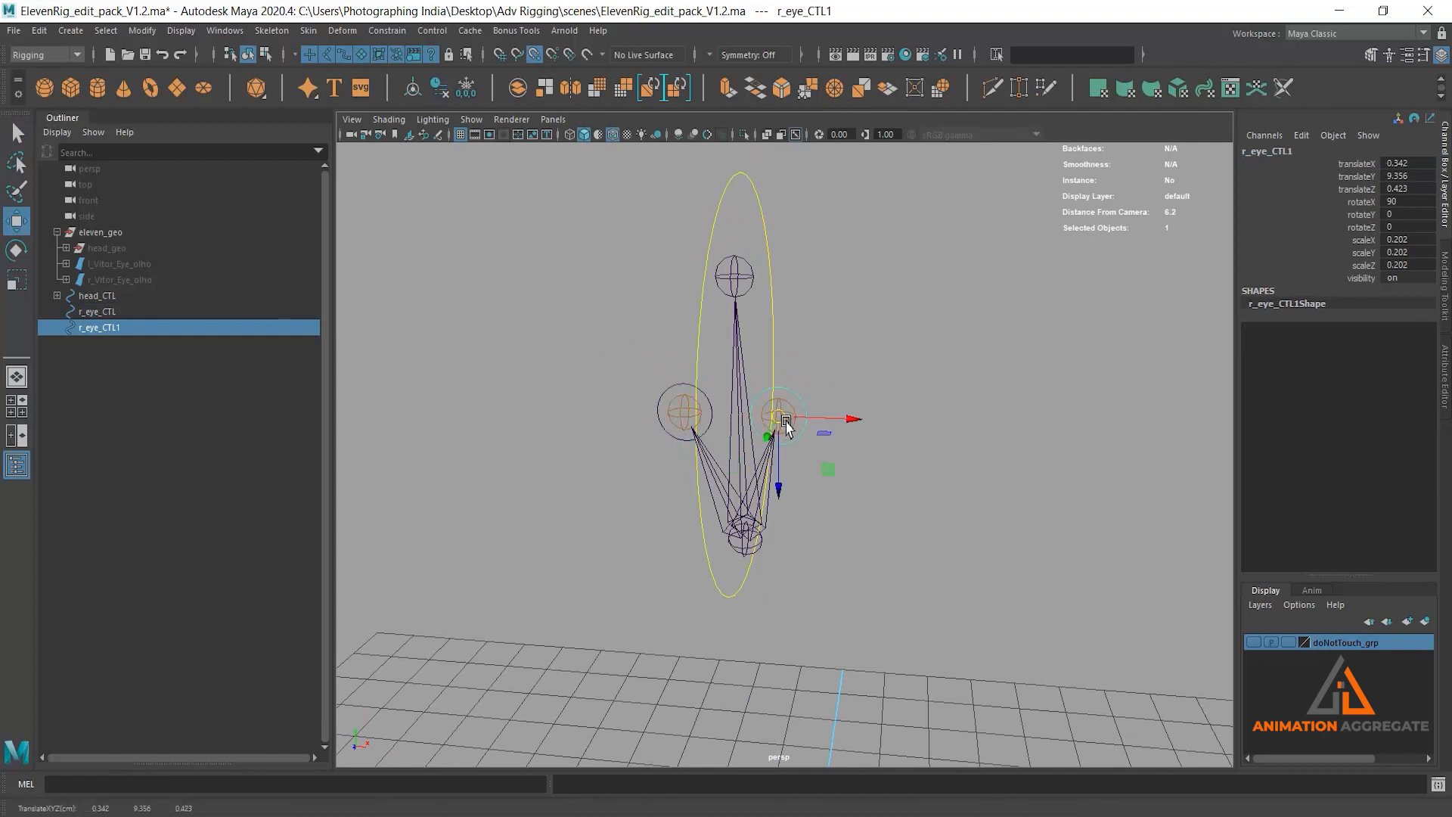
{"action": "double_click", "coordinate": [1286, 150]}
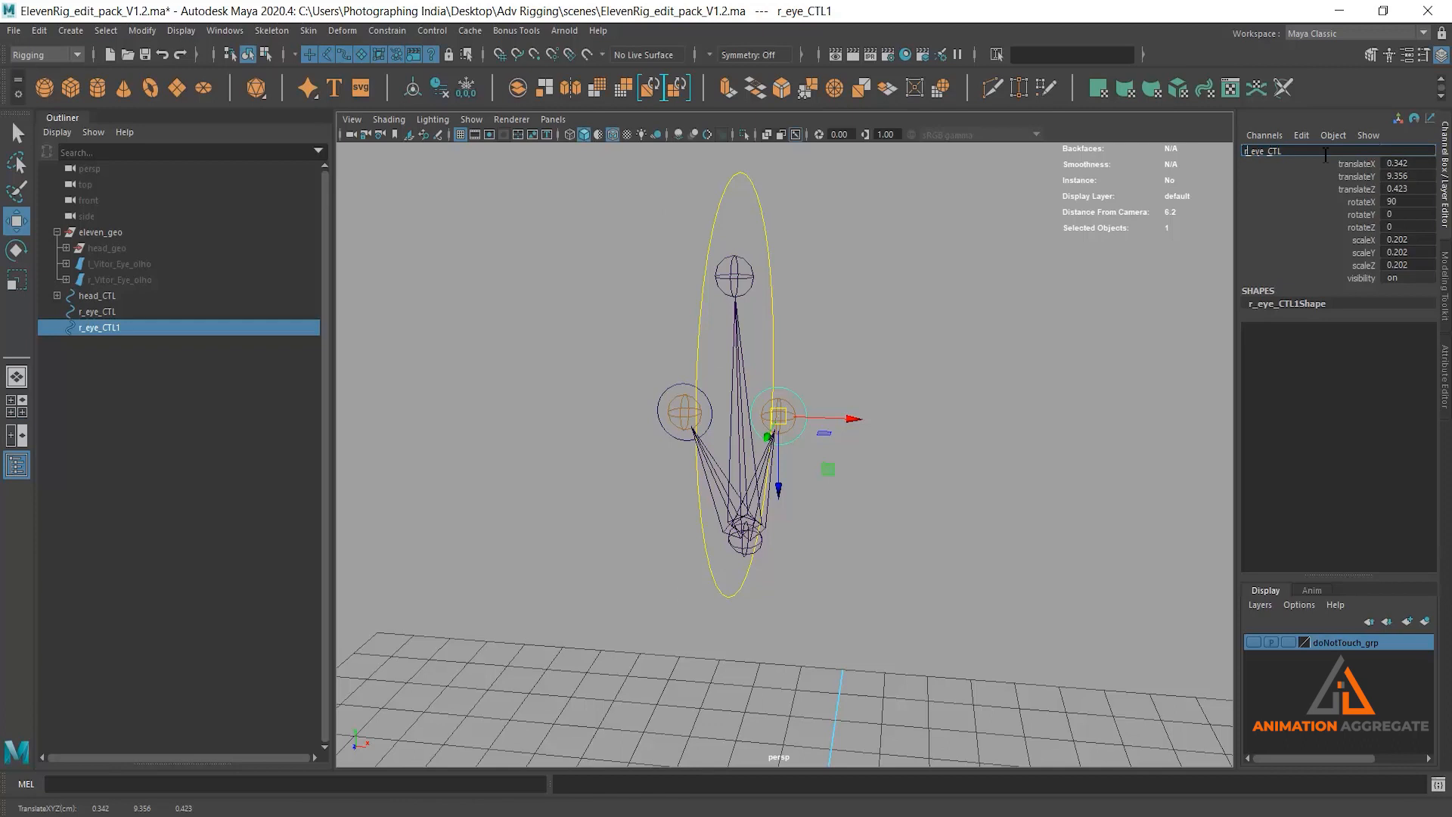
{"action": "key", "text": "Return"}
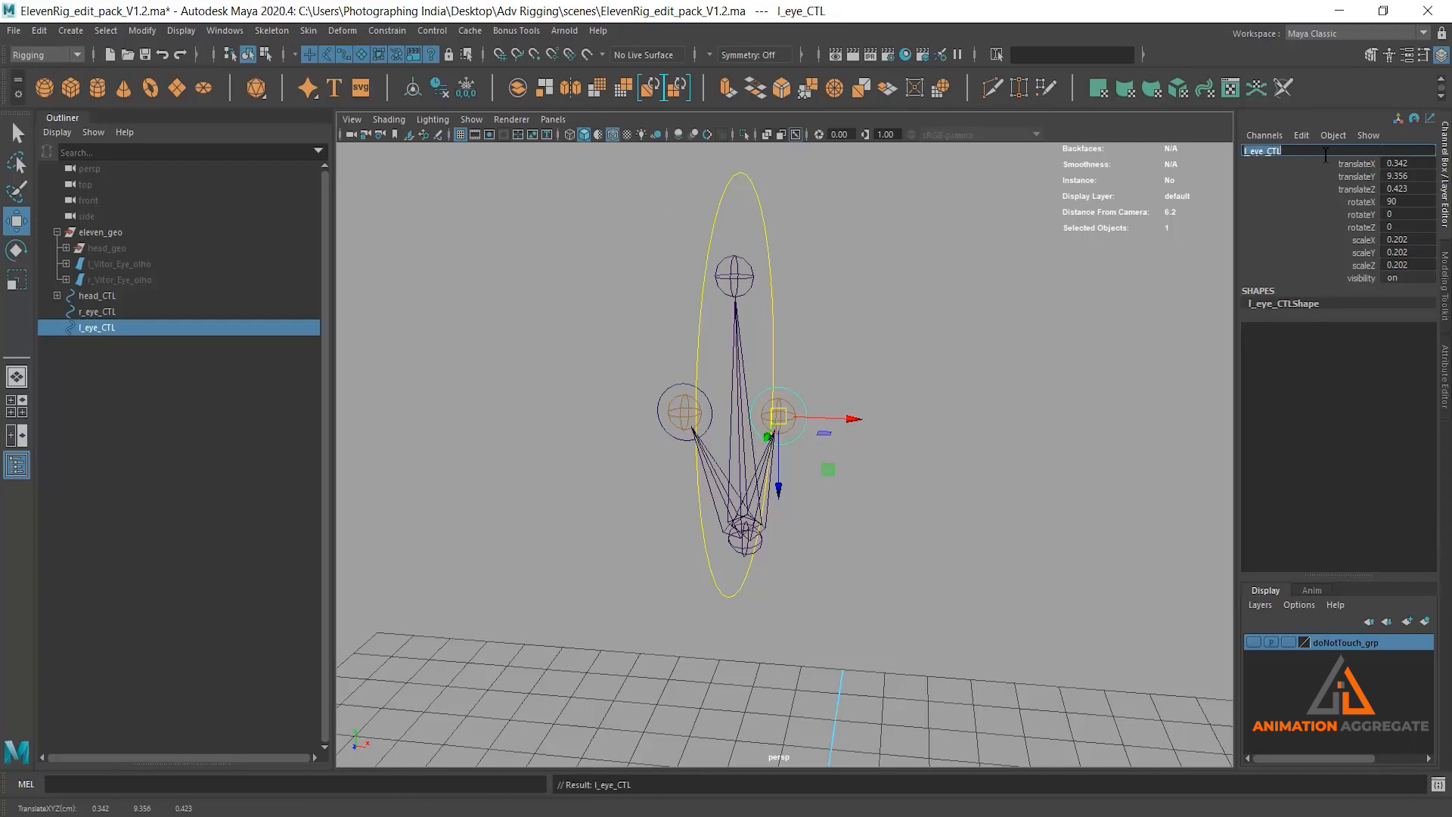
- Select both r_eye_CTL and l_eye_CTL and freeze all of their transformations
{"action": "left_click_drag", "start_coordinate": [1032, 338], "coordinate": [924, 538], "text": "alt"}
{"action": "key", "text": "e"}
{"action": "right_click", "coordinate": [1337, 215]}
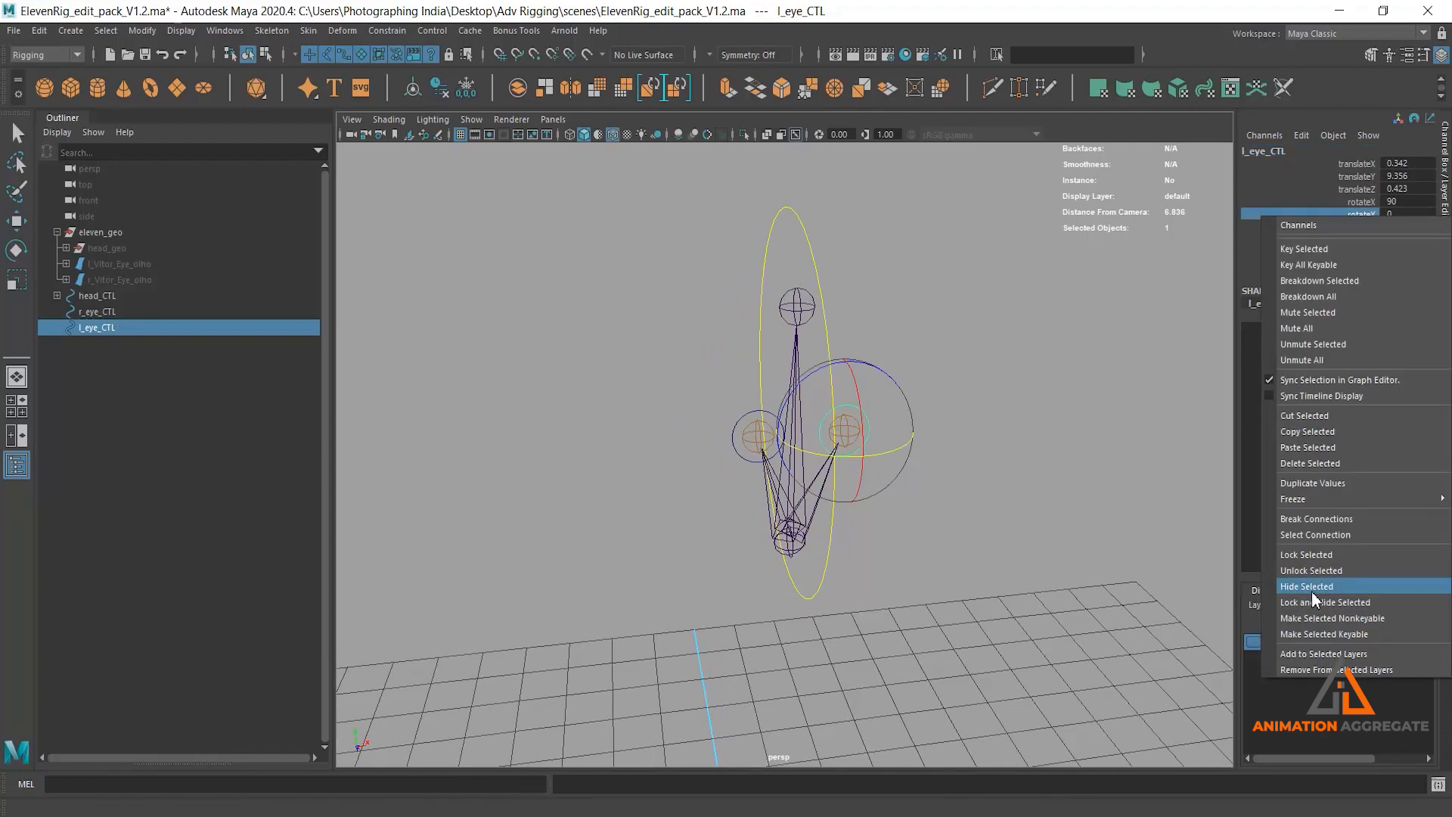
{"action": "left_click", "coordinate": [745, 436]}
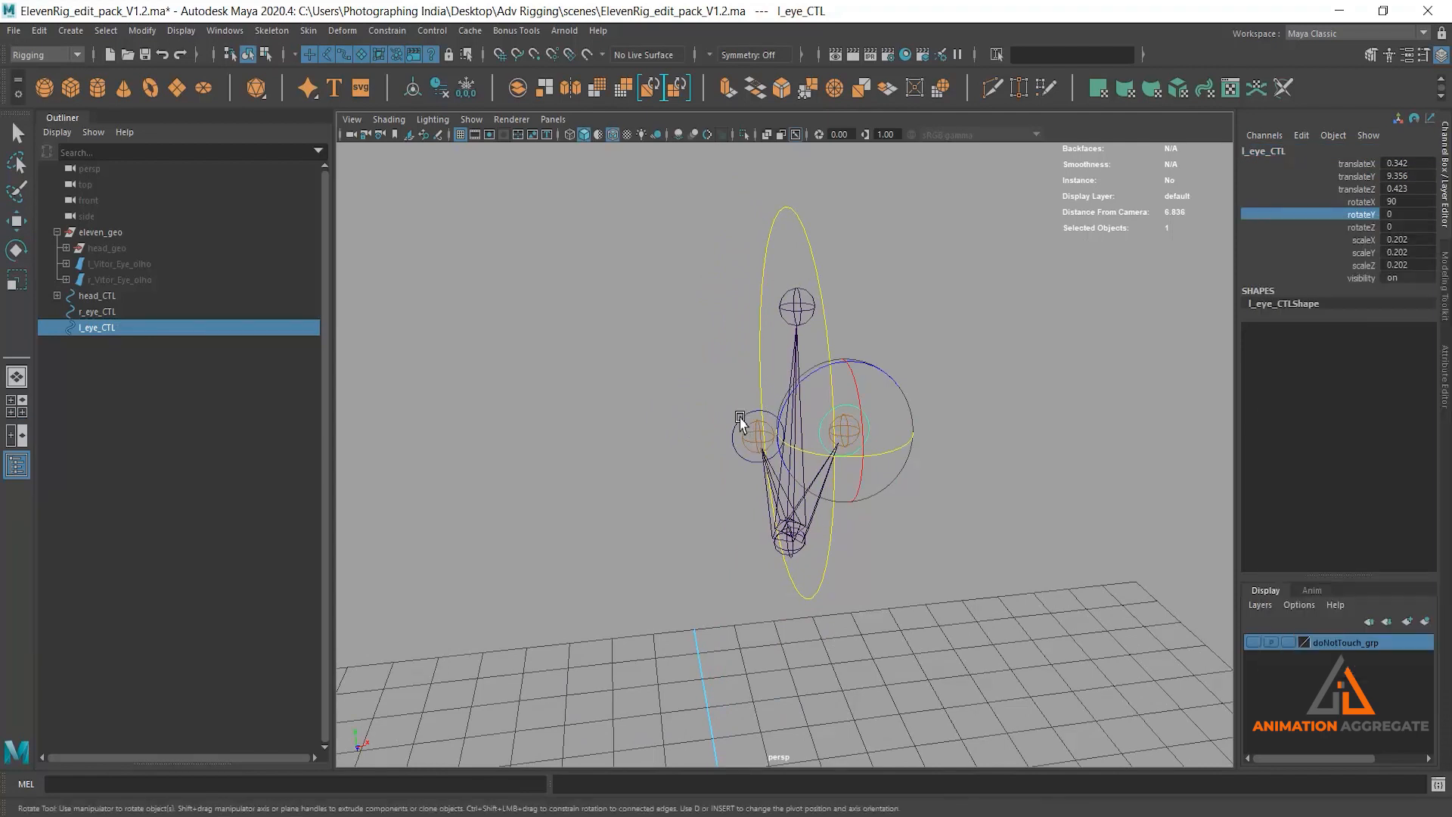
{"action": "left_click", "coordinate": [746, 436], "text": "shift"}
{"action": "right_click", "coordinate": [1334, 222]}
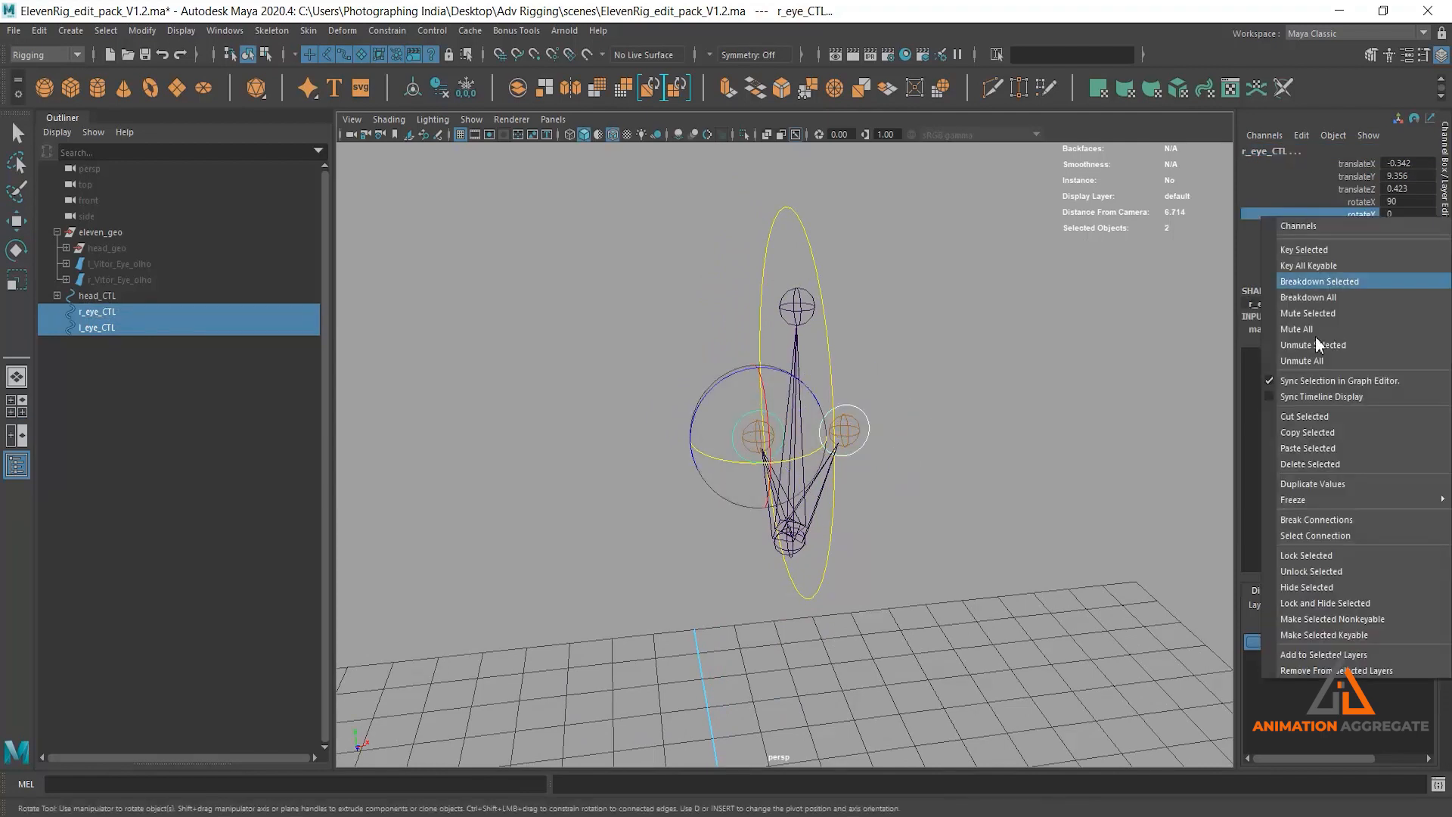
{"action": "mouse_move", "coordinate": [1317, 508]}
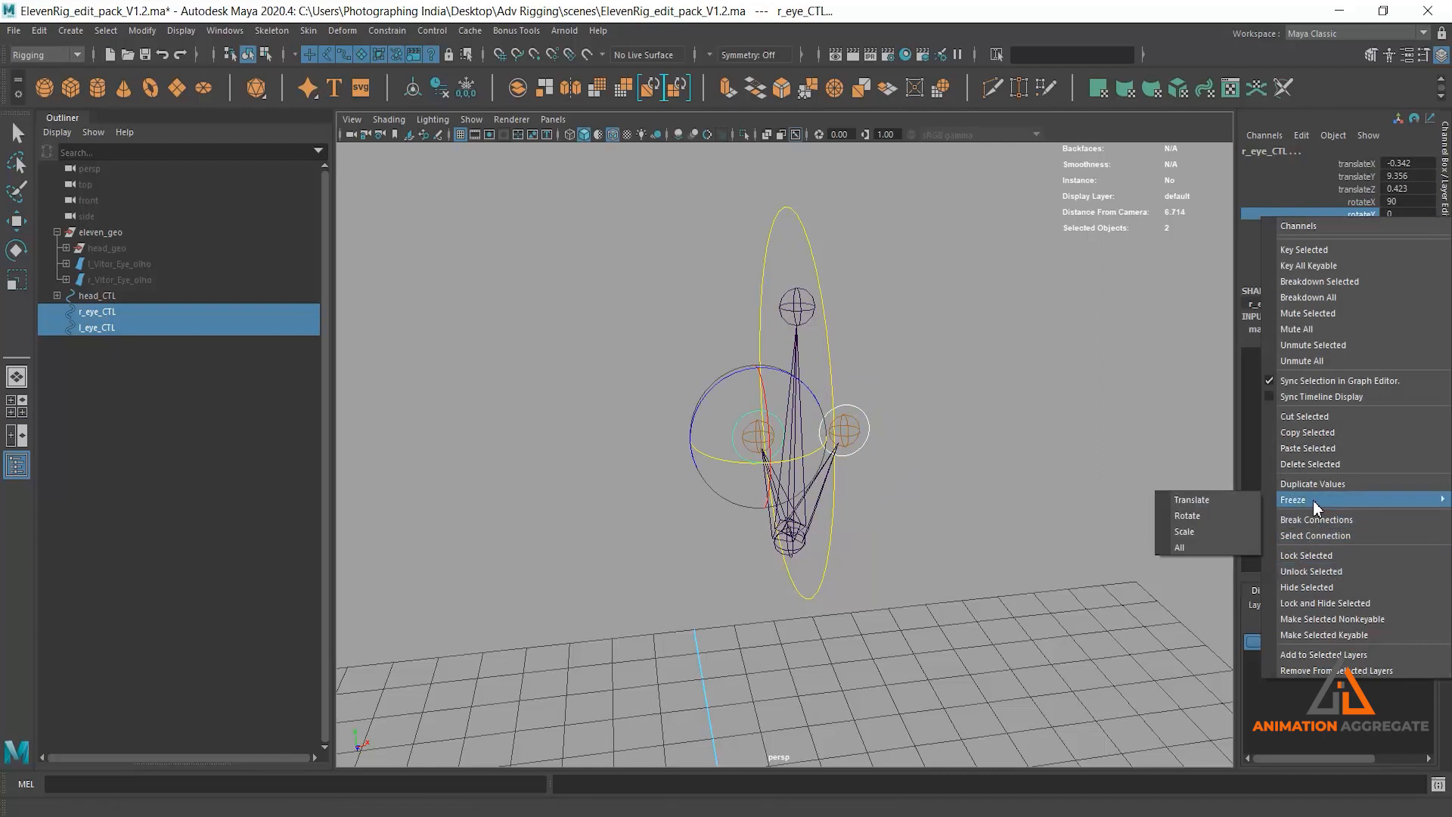
{"action": "left_click", "coordinate": [1217, 548]}
- Delete the construction history of both eye control circles, then clear the selection
{"action": "right_click_drag", "start_coordinate": [1115, 519], "coordinate": [987, 484], "text": "alt"}
{"action": "left_click_drag", "start_coordinate": [987, 484], "coordinate": [989, 479], "text": "alt"}
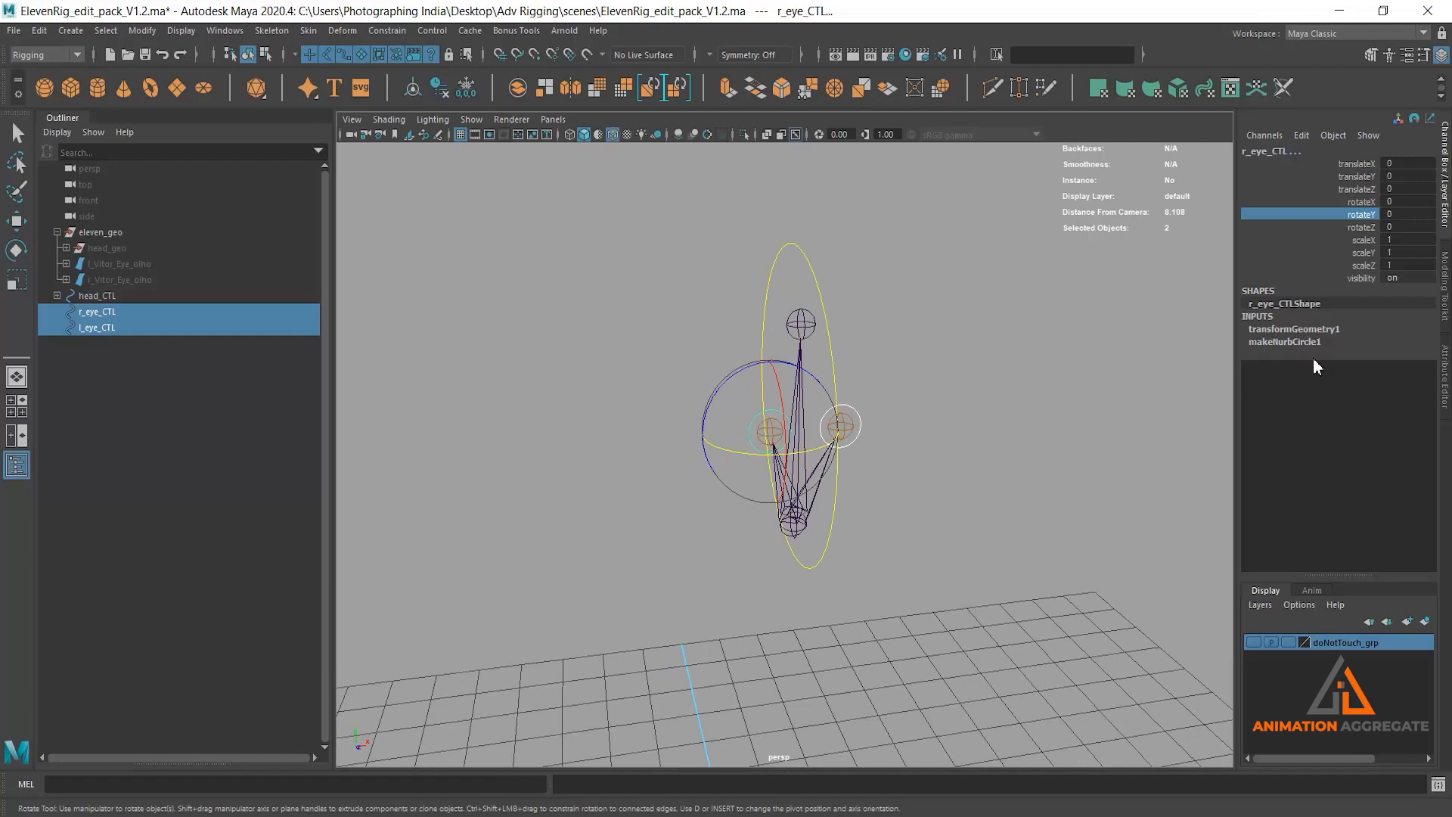
{"action": "left_click", "coordinate": [38, 32]}
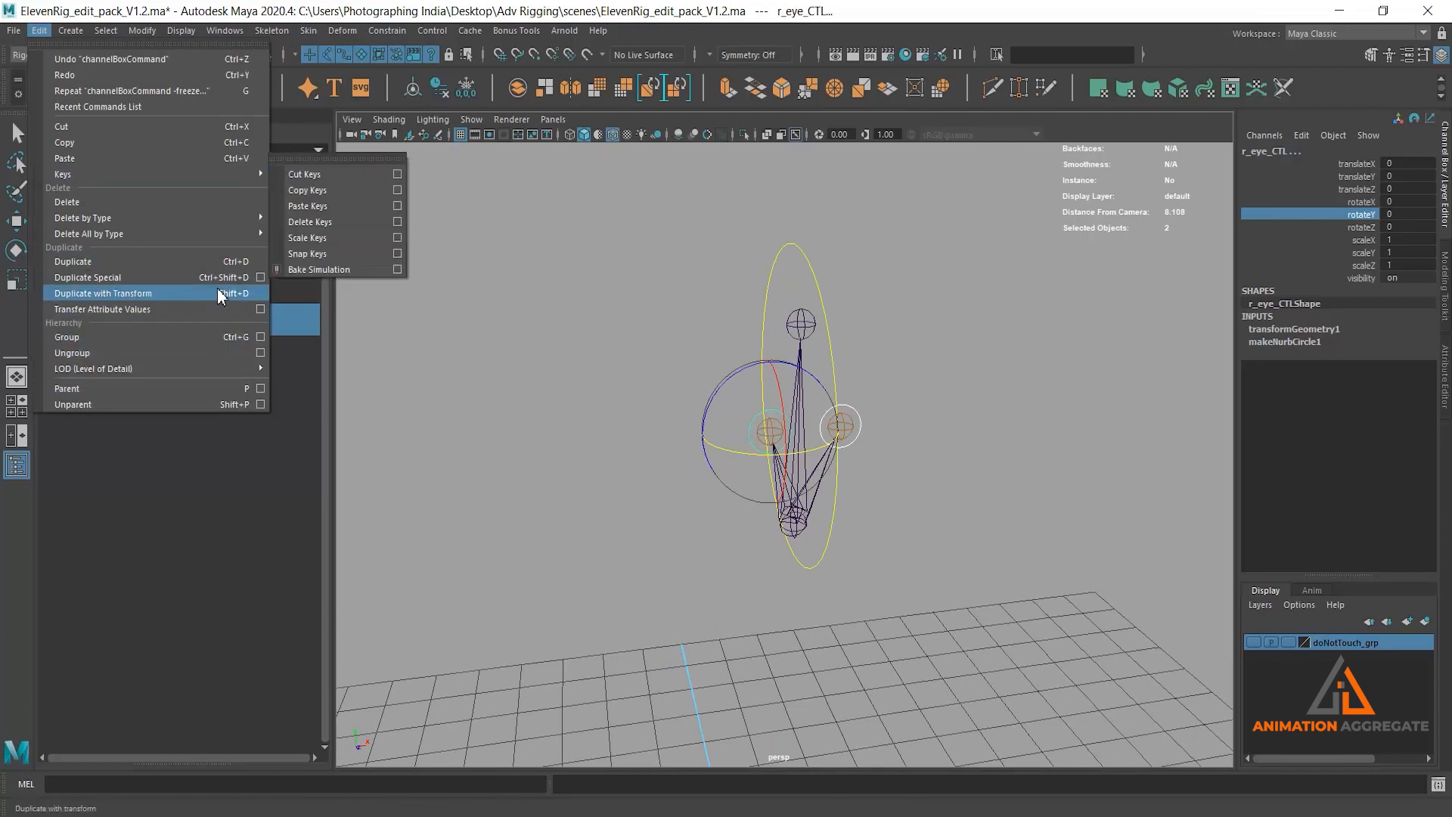
{"action": "mouse_move", "coordinate": [236, 225]}
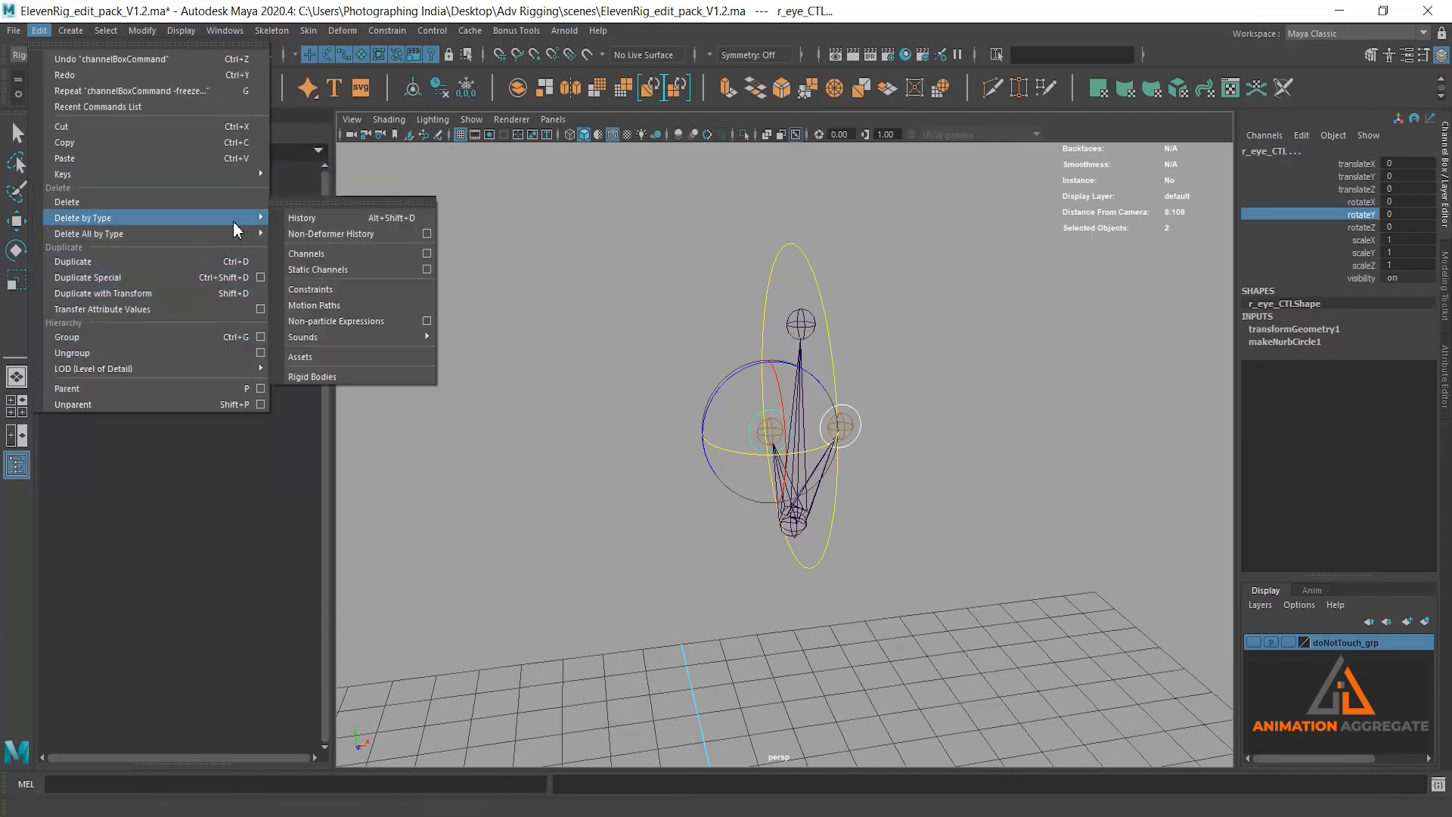
{"action": "left_click", "coordinate": [314, 221]}
{"action": "right_click_drag", "start_coordinate": [899, 491], "coordinate": [865, 446], "text": "alt"}
{"action": "left_click_drag", "start_coordinate": [866, 446], "coordinate": [868, 454], "text": "alt"}
{"action": "key", "text": "w"}
{"action": "left_click", "coordinate": [603, 205]}
- Enable drawing overrides on r_eye_CTL's shape and set its index color to blue
{"action": "right_click_drag", "start_coordinate": [603, 333], "coordinate": [643, 363], "text": "alt"}
{"action": "left_click_drag", "start_coordinate": [643, 363], "coordinate": [665, 372], "text": "alt"}
{"action": "left_click", "coordinate": [821, 388]}
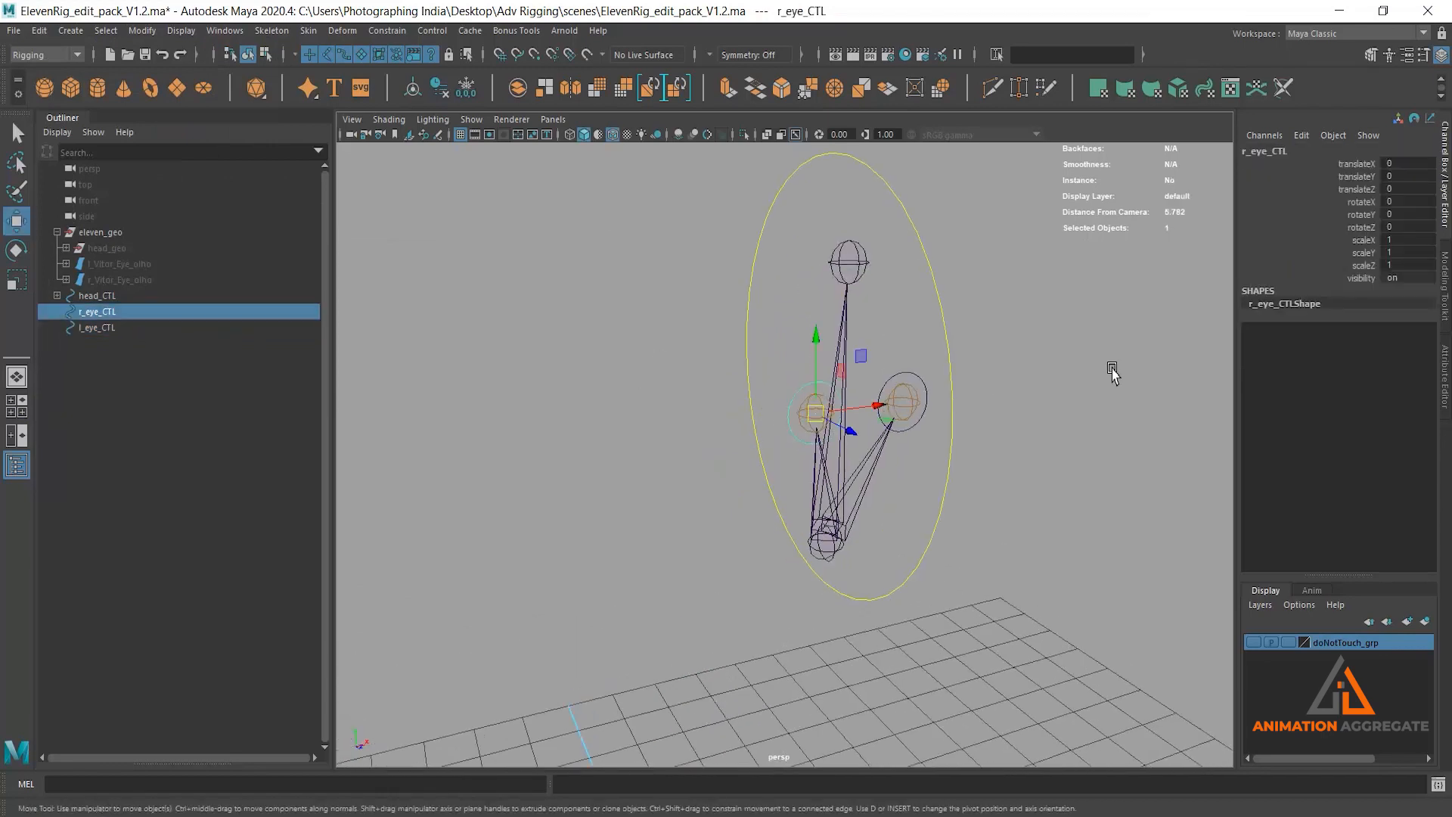
{"action": "key", "text": "ctrl+a"}
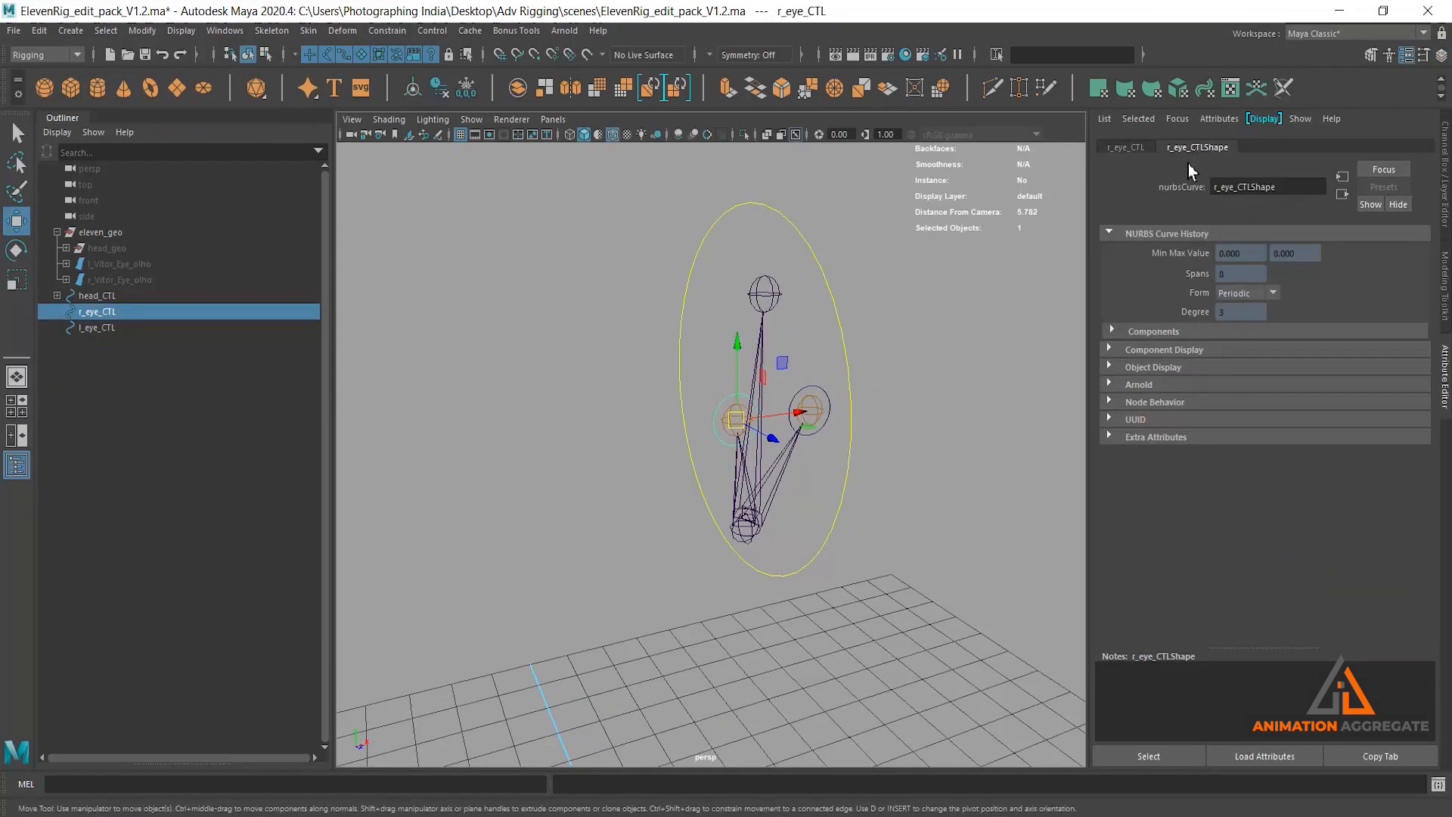
{"action": "left_click", "coordinate": [1147, 369]}
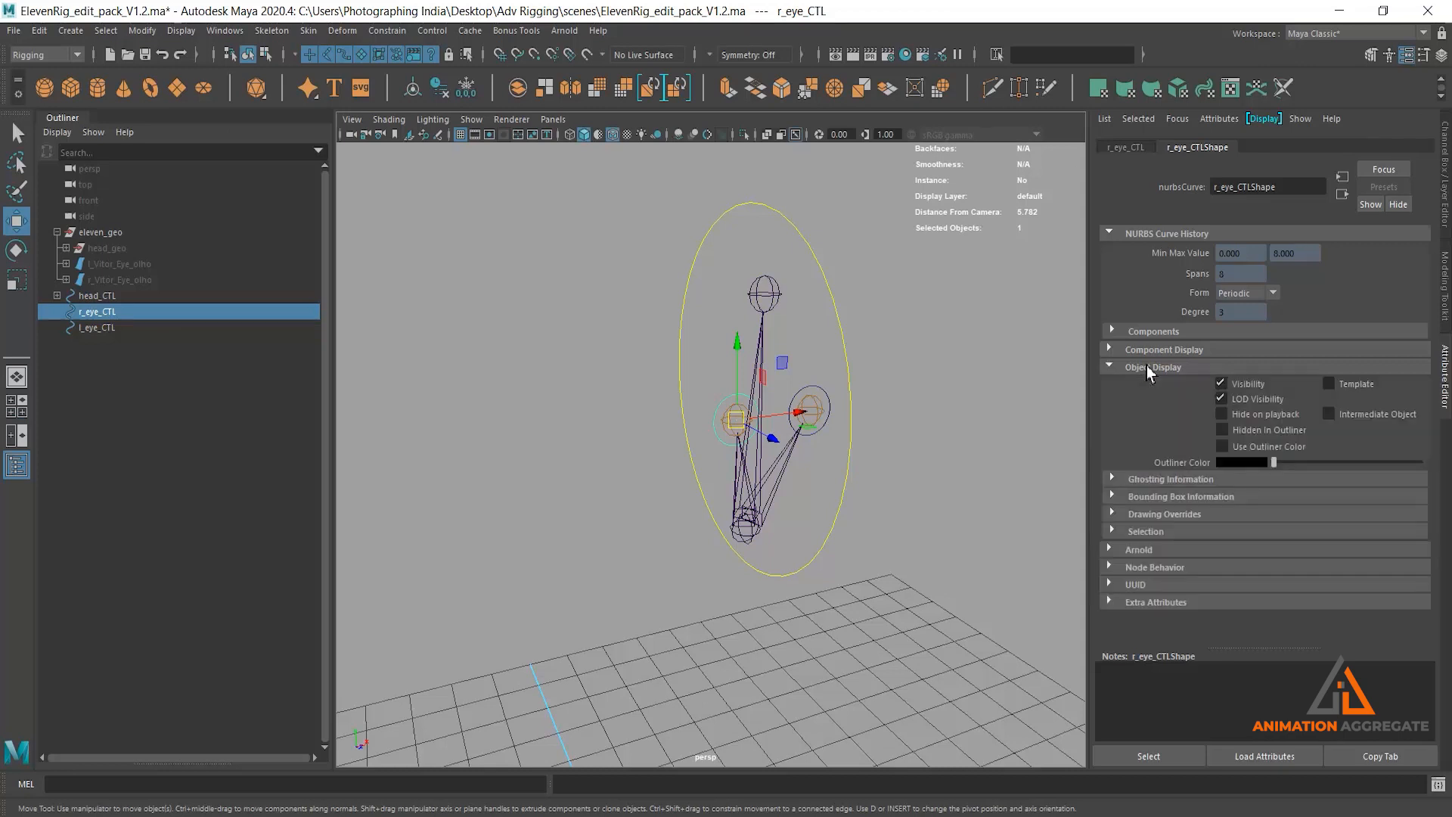
{"action": "left_click", "coordinate": [1165, 515]}
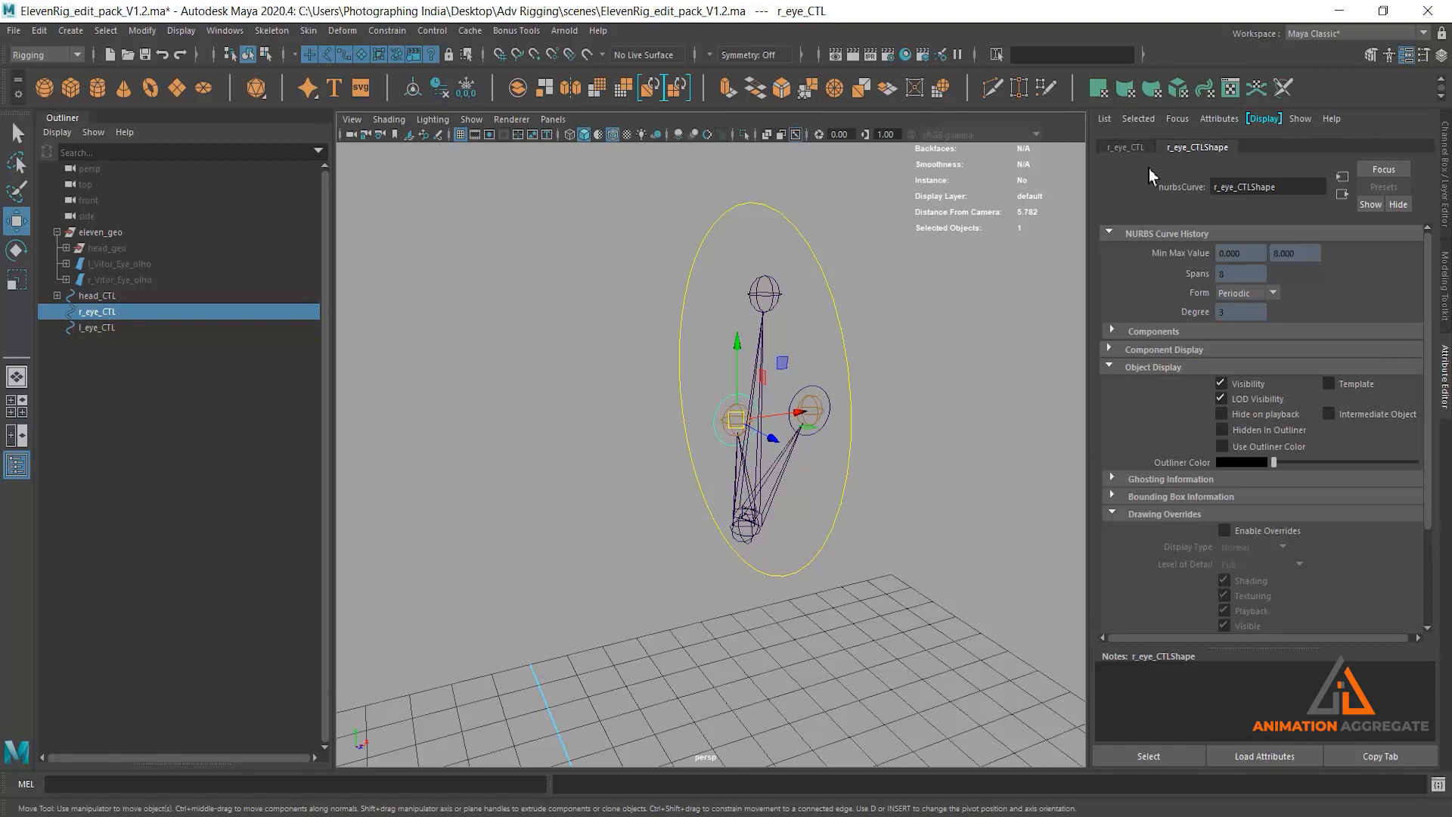
{"action": "left_click", "coordinate": [1258, 533]}
{"action": "scroll", "coordinate": [1109, 471], "scroll_direction": "down", "scroll_amount": 3}
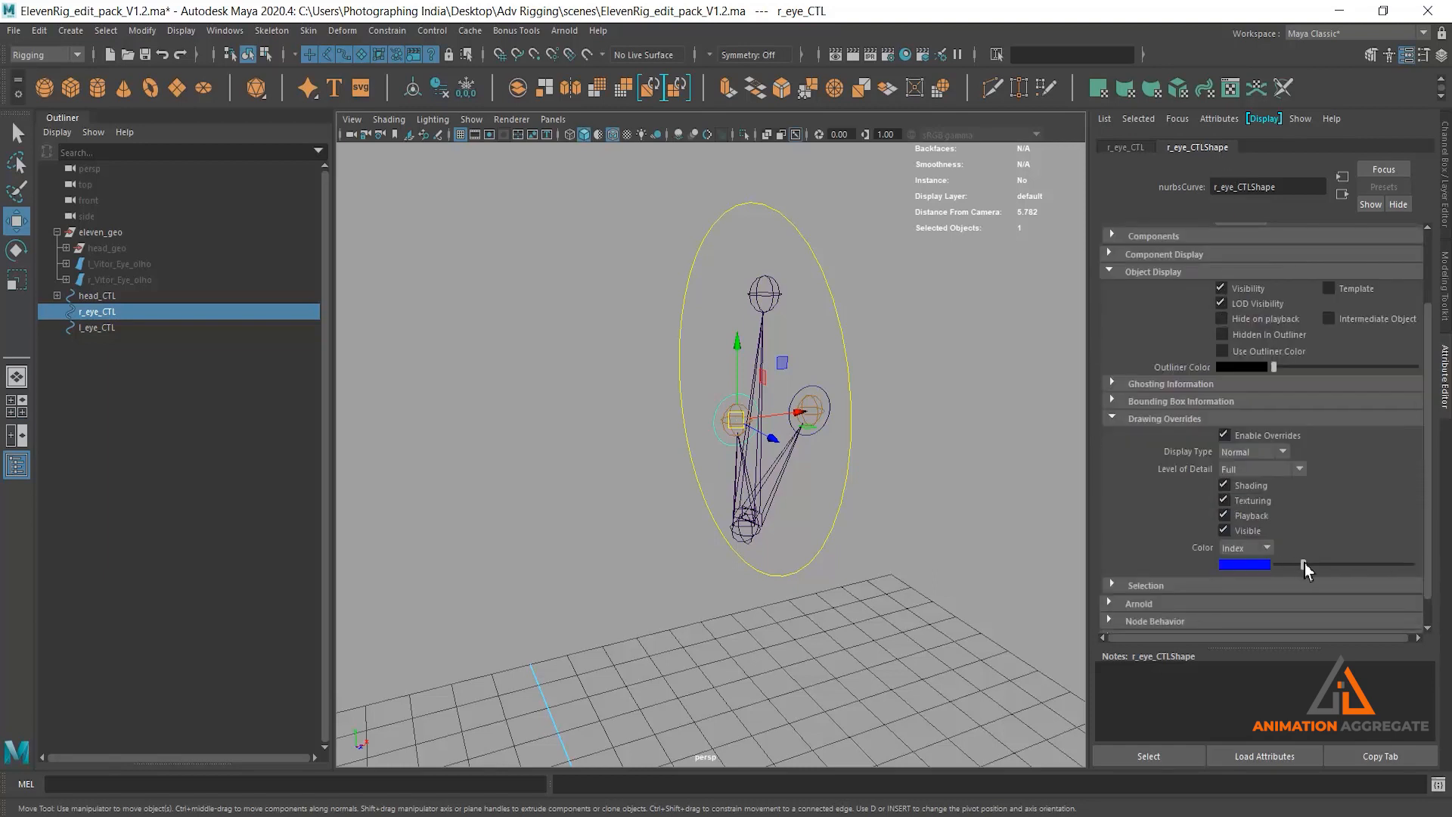
- Enable drawing overrides on l_eye_CTL's shape and set its index color to red
{"action": "left_click", "coordinate": [825, 437]}
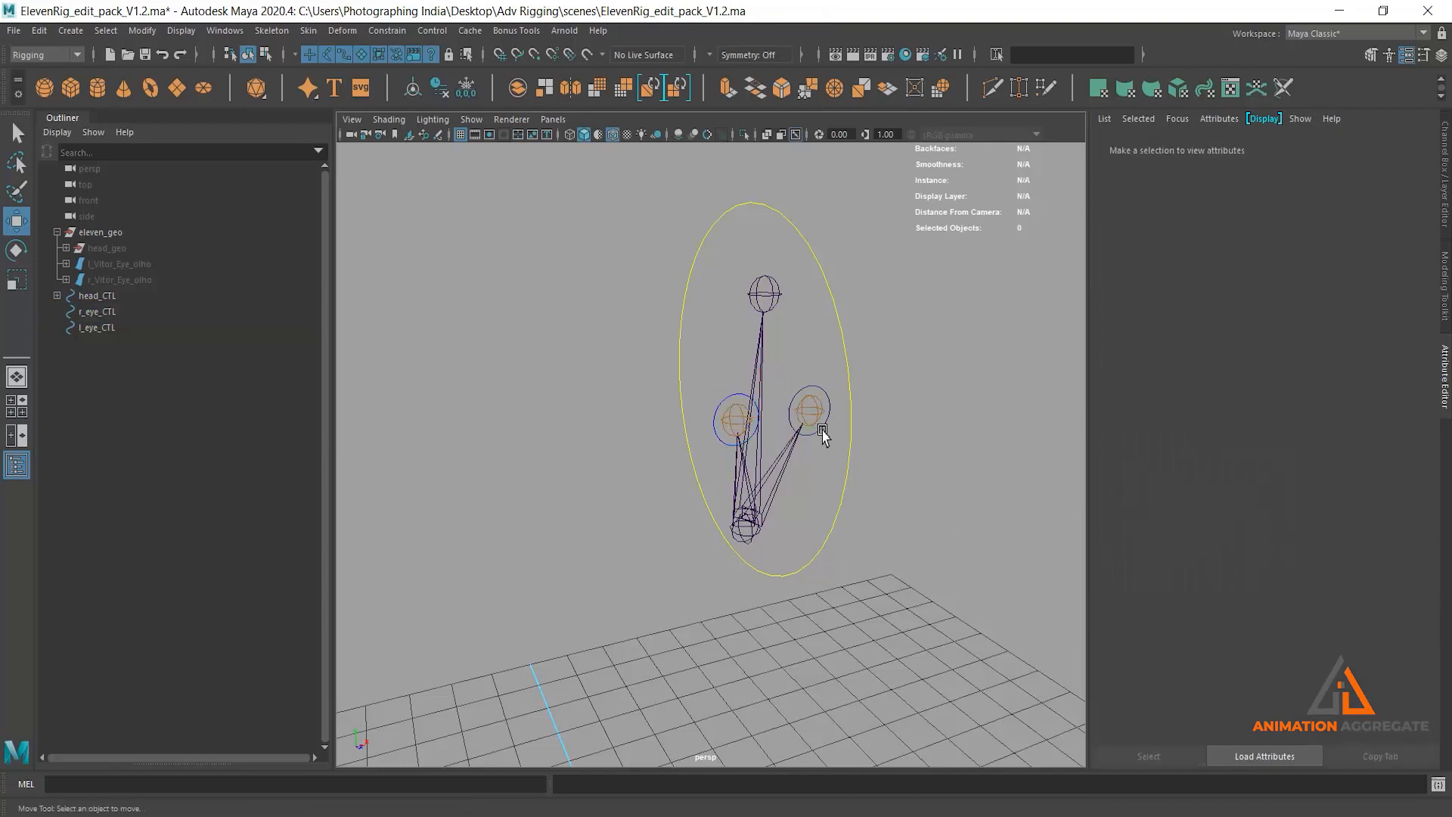
{"action": "left_click", "coordinate": [819, 428]}
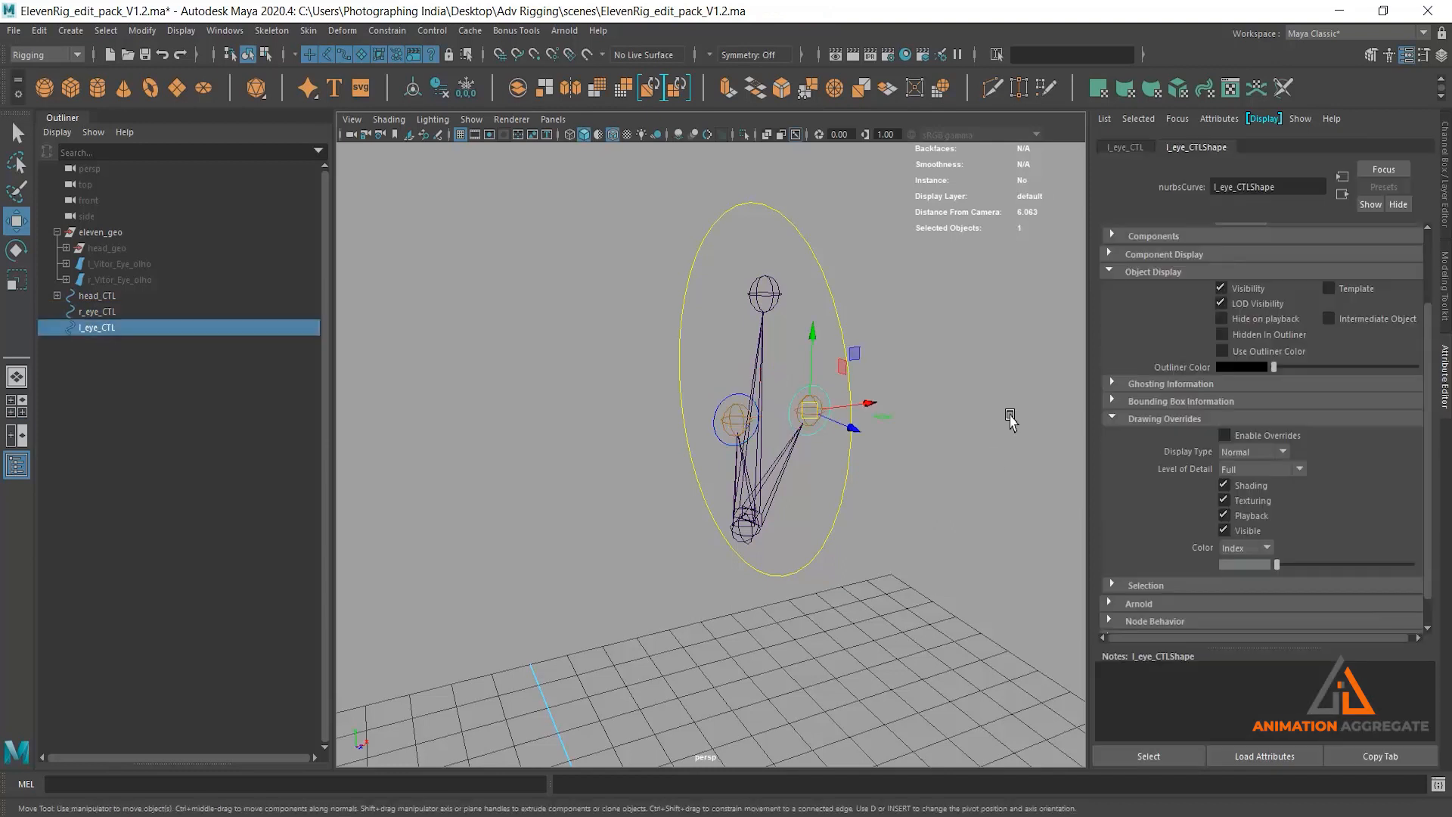
{"action": "left_click", "coordinate": [1258, 436]}
{"action": "left_click", "coordinate": [1329, 565]}
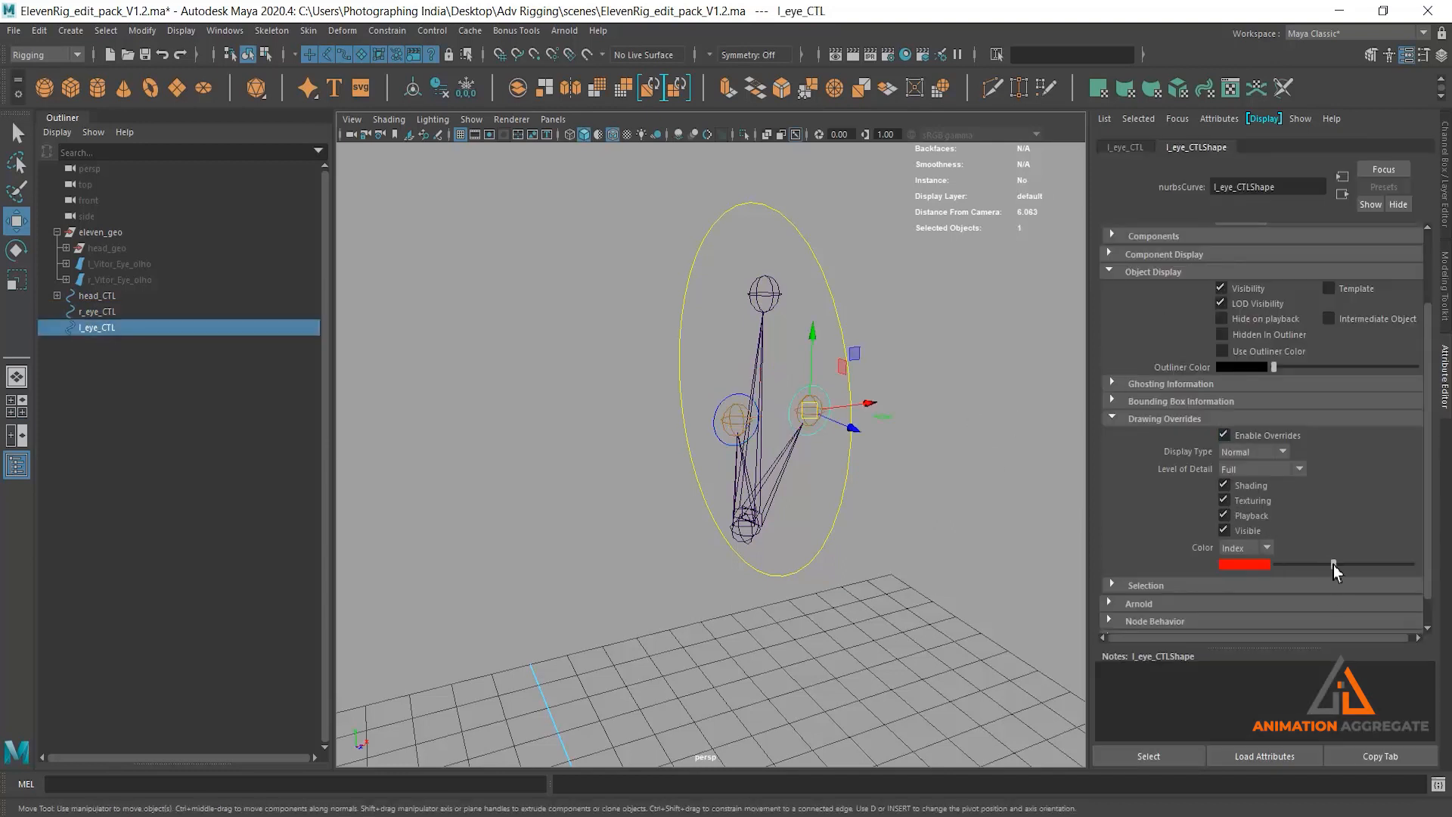
{"action": "left_click", "coordinate": [957, 523]}
- Select both eye control circles and move them forward in Z by about 3.839, in front of the eyes
{"action": "left_click_drag", "start_coordinate": [872, 480], "coordinate": [793, 463], "text": "alt"}
{"action": "left_click", "coordinate": [752, 437]}
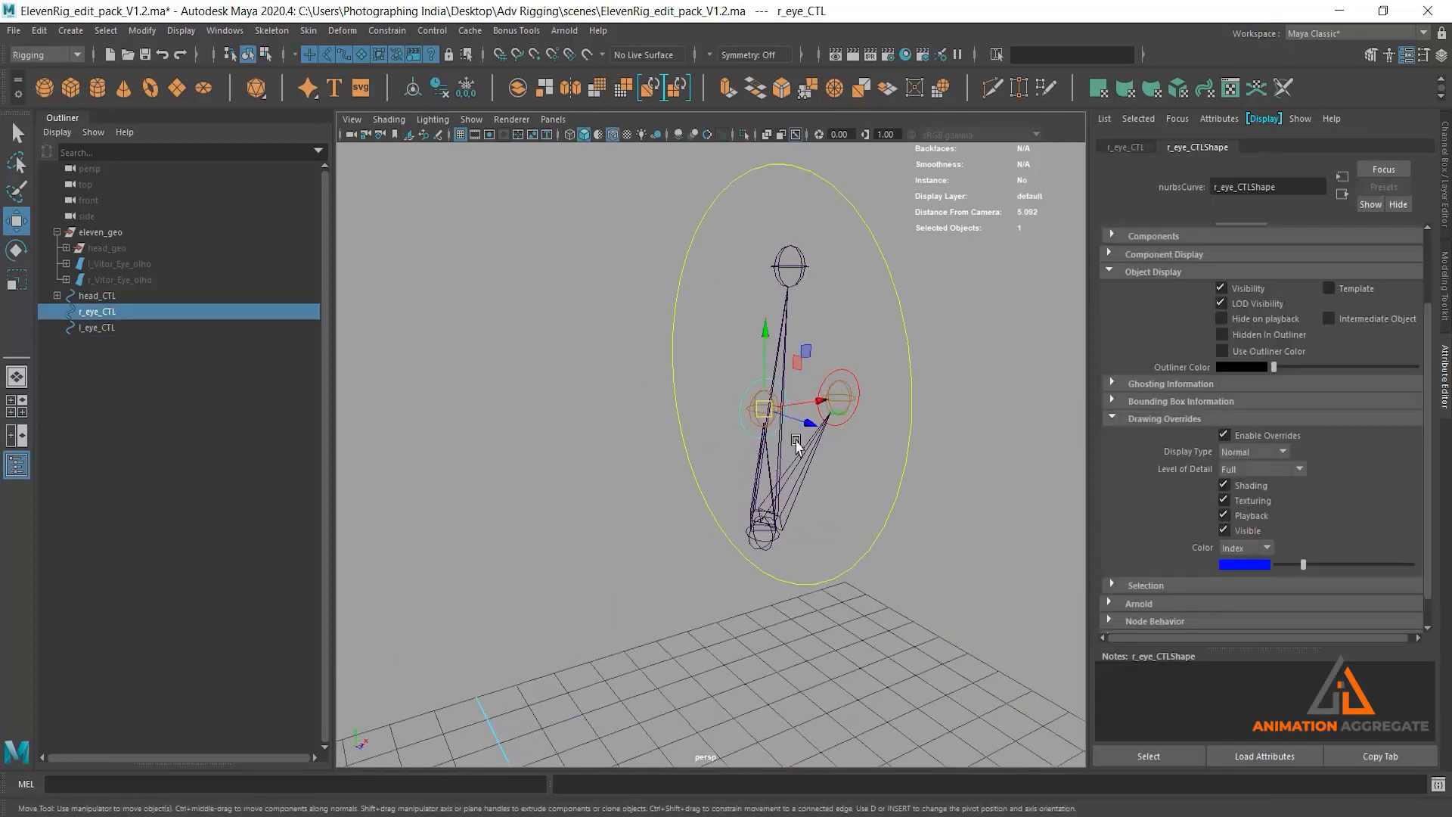
{"action": "key", "text": "q"}
{"action": "left_click", "coordinate": [846, 389], "text": "shift"}
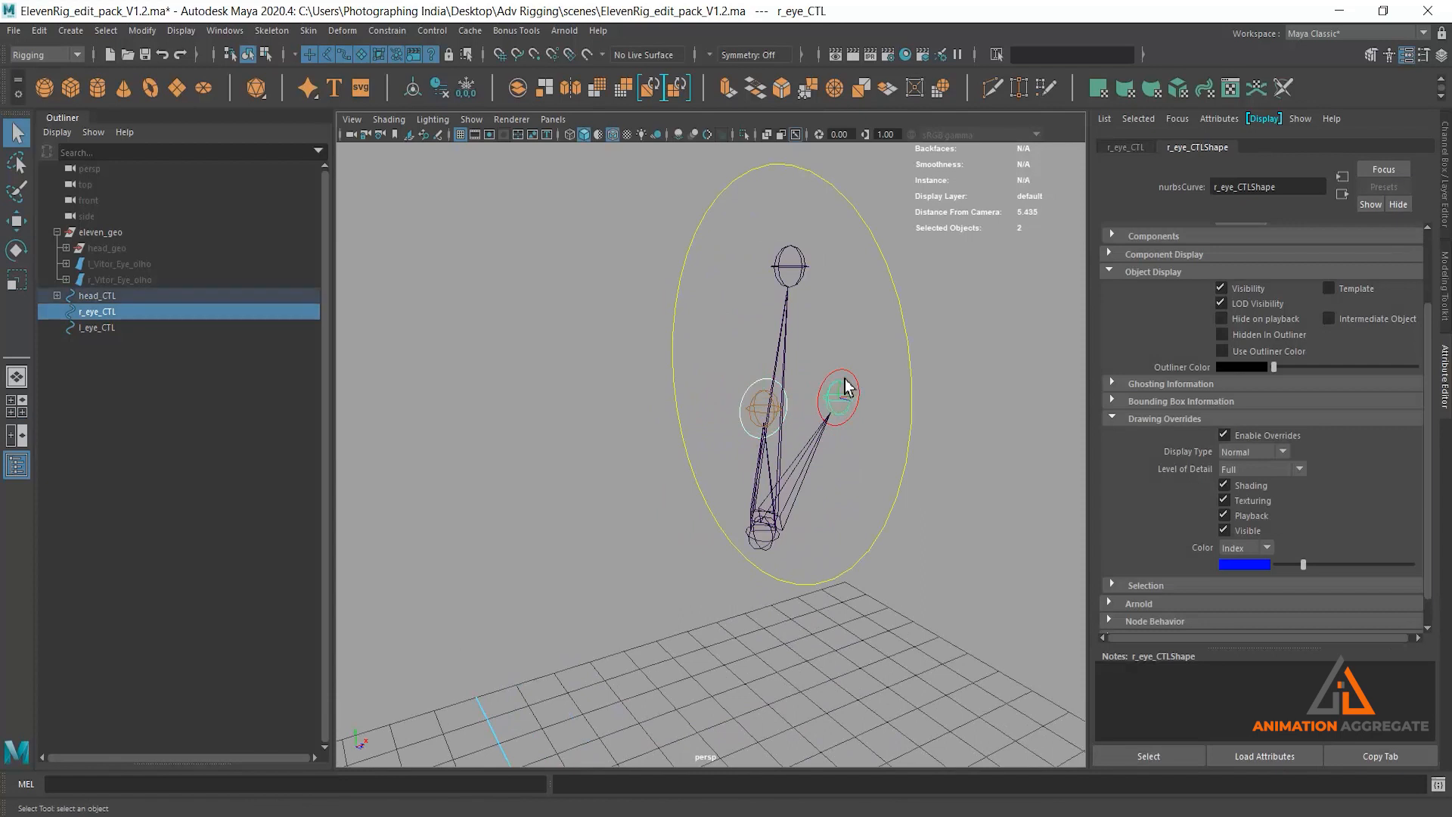
{"action": "key", "text": "ctrl+z"}
{"action": "left_click", "coordinate": [848, 389], "text": "shift"}
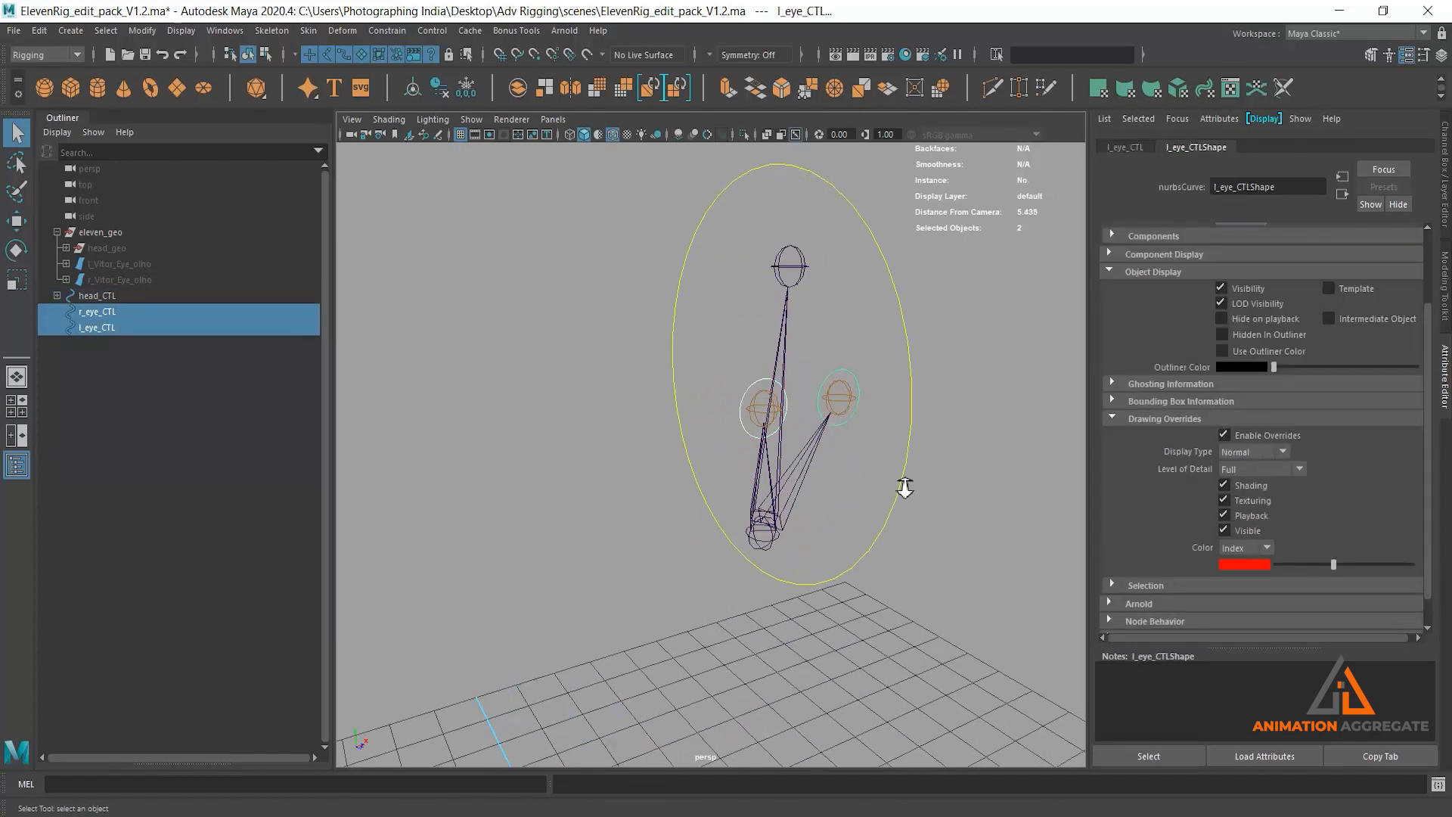
{"action": "scroll", "coordinate": [902, 486], "scroll_direction": "down", "scroll_amount": 5}
{"action": "key", "text": "w"}
{"action": "left_click_drag", "start_coordinate": [809, 446], "coordinate": [957, 554]}
{"action": "scroll", "coordinate": [928, 563], "scroll_direction": "down", "scroll_amount": 2}
{"action": "left_click_drag", "start_coordinate": [877, 488], "coordinate": [920, 616], "text": "alt"}
{"action": "left_click_drag", "start_coordinate": [889, 561], "coordinate": [877, 543], "text": "alt"}
- Freeze all transformations of the two eye controls at their position in front of the eyes
{"action": "key", "text": "ctrl+a"}
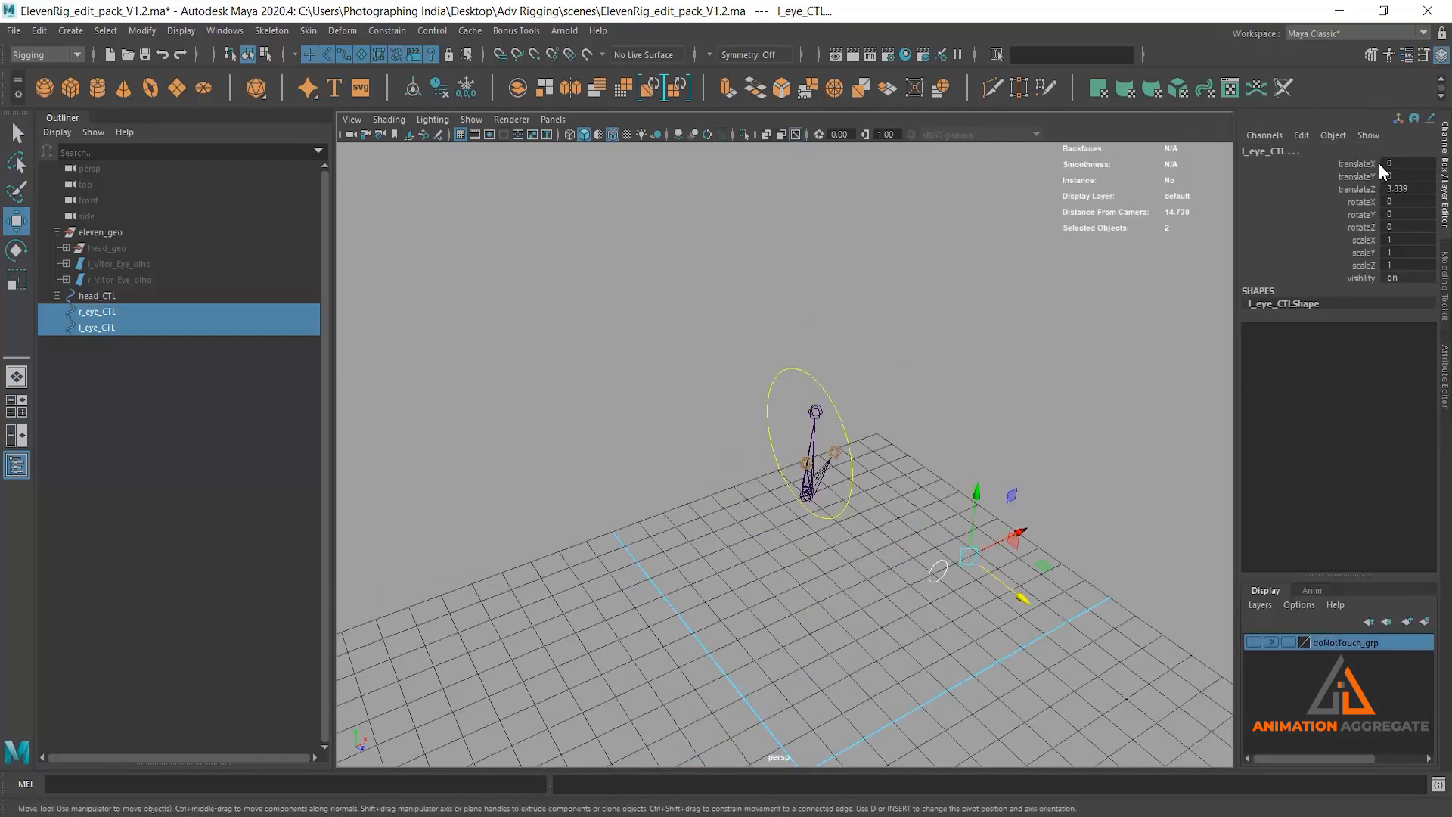
{"action": "right_click", "coordinate": [1364, 198]}
{"action": "mouse_move", "coordinate": [1324, 488]}
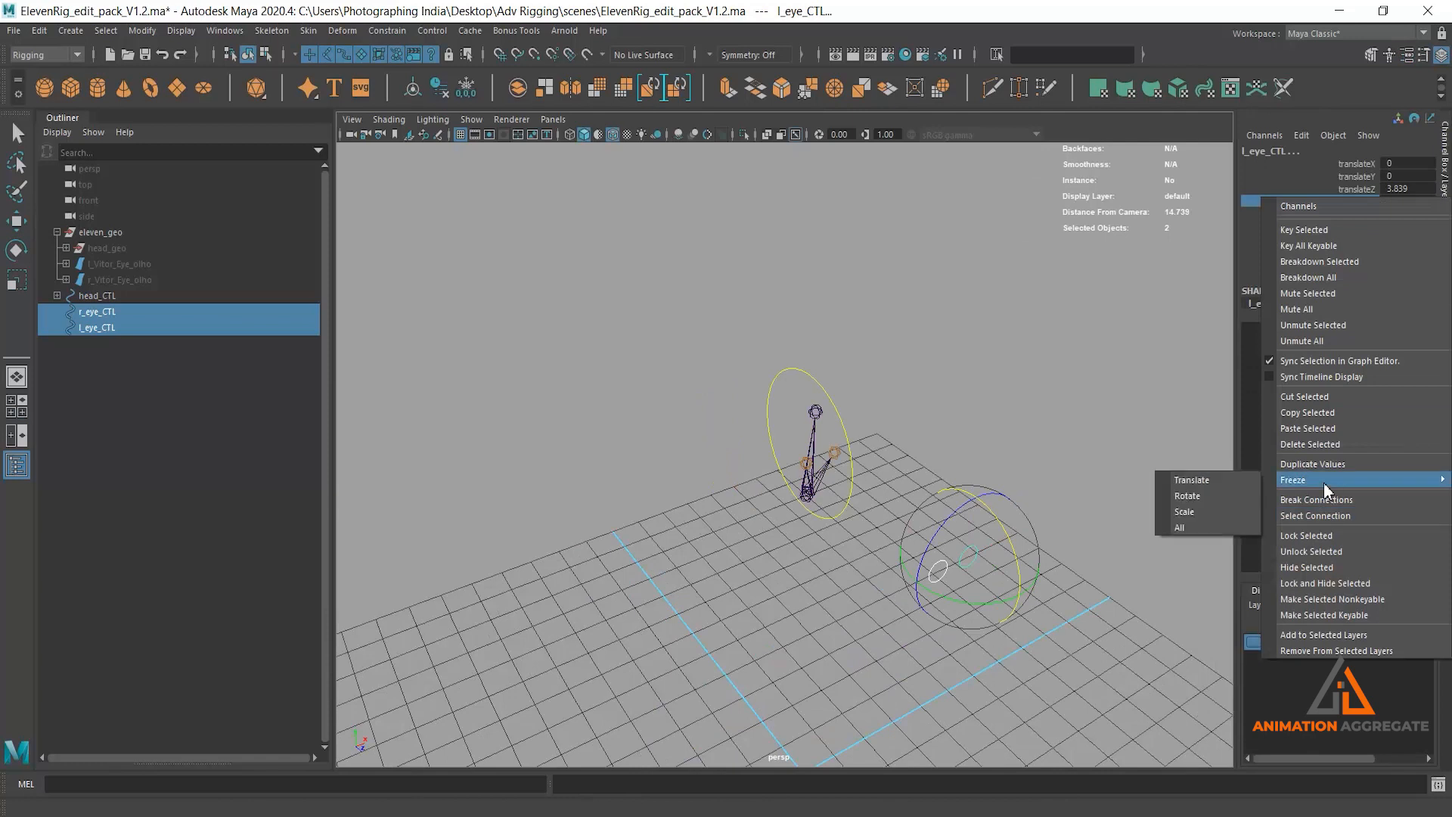
{"action": "left_click", "coordinate": [1206, 523]}
{"action": "left_click_drag", "start_coordinate": [1073, 401], "coordinate": [966, 337], "text": "alt"}
{"action": "left_click", "coordinate": [966, 337]}
- Select the hidden l_Vitor_Eye_olho and r_Vitor_Eye_olho geometry and make both eyes visible
{"action": "scroll", "coordinate": [855, 454], "scroll_direction": "up", "scroll_amount": 4}
{"action": "left_click_drag", "start_coordinate": [855, 453], "coordinate": [892, 438], "text": "alt"}
{"action": "middle_click_drag", "start_coordinate": [919, 371], "coordinate": [832, 416], "text": "alt"}
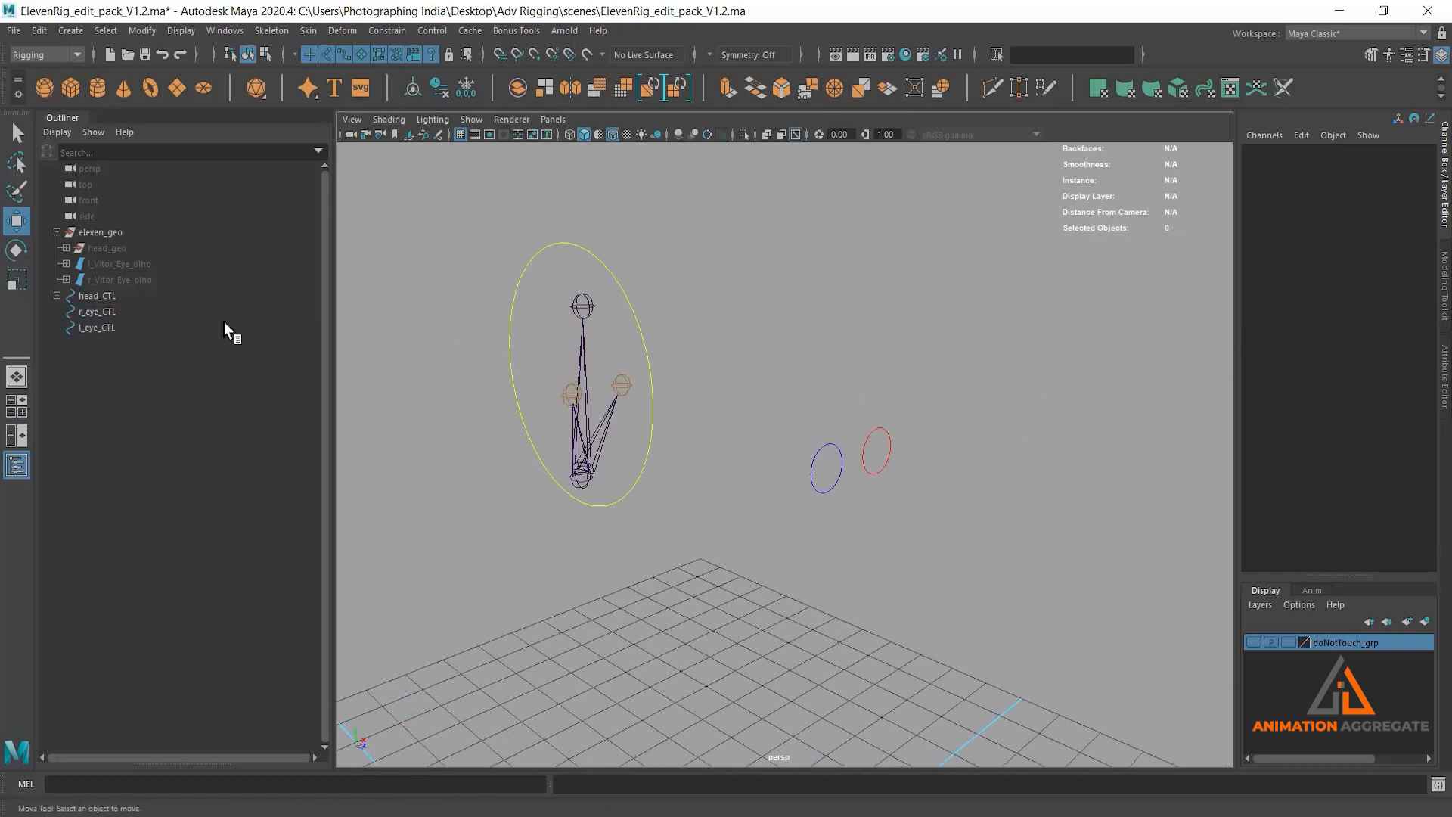
{"action": "left_click", "coordinate": [154, 264]}
{"action": "left_click", "coordinate": [155, 280], "text": "shift"}
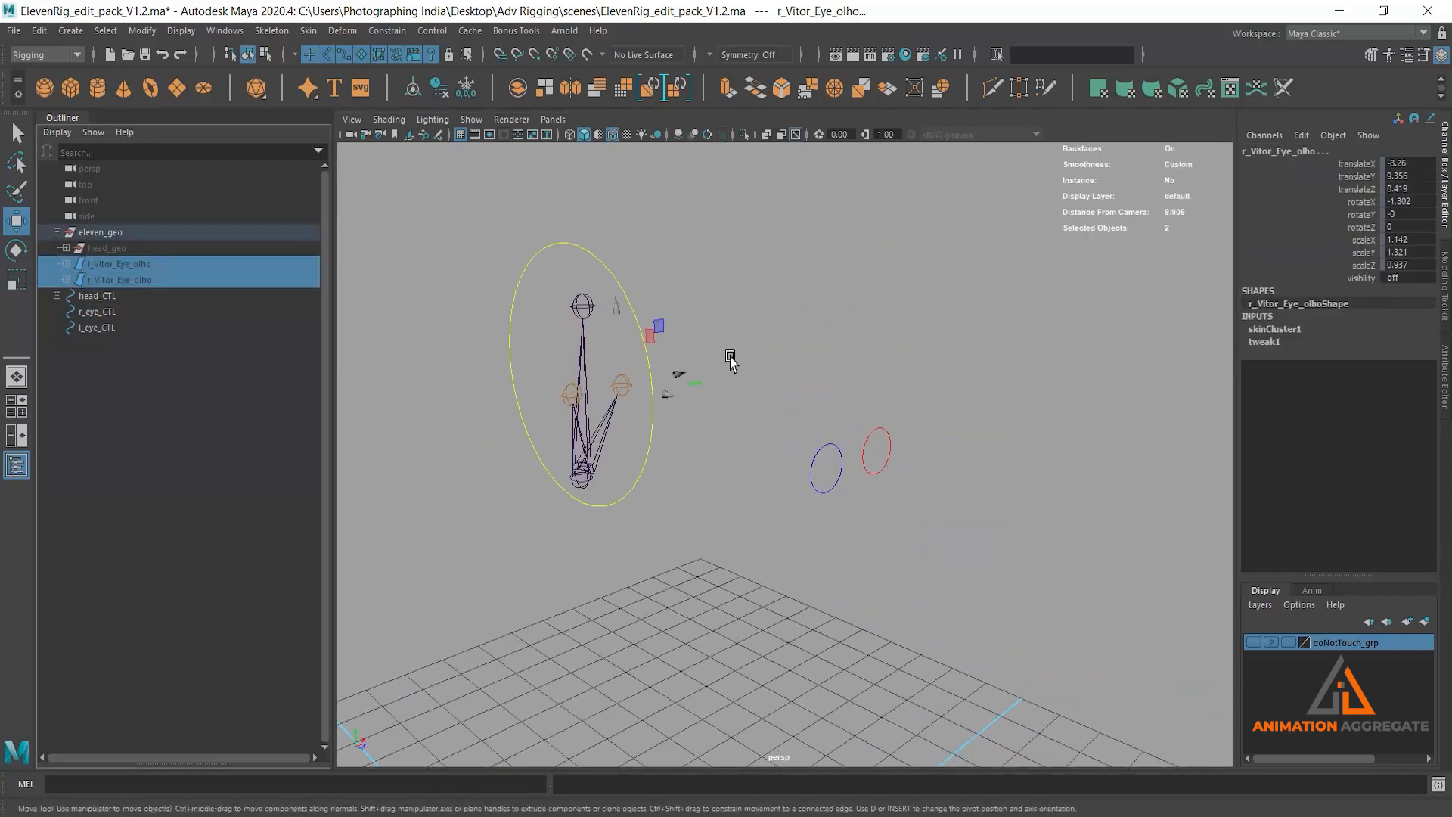
{"action": "key", "text": "shift+h"}
{"action": "left_click_drag", "start_coordinate": [862, 375], "coordinate": [724, 533], "text": "alt"}
{"action": "left_click", "coordinate": [882, 408]}
{"action": "left_click", "coordinate": [724, 534]}
{"action": "mouse_move", "coordinate": [863, 409]}
{"action": "left_mouse_down", "text": "alt"}
{"action": "mouse_move", "coordinate": [969, 393]}
{"action": "mouse_move", "coordinate": [870, 424]}
{"action": "left_mouse_up", "text": "alt"}
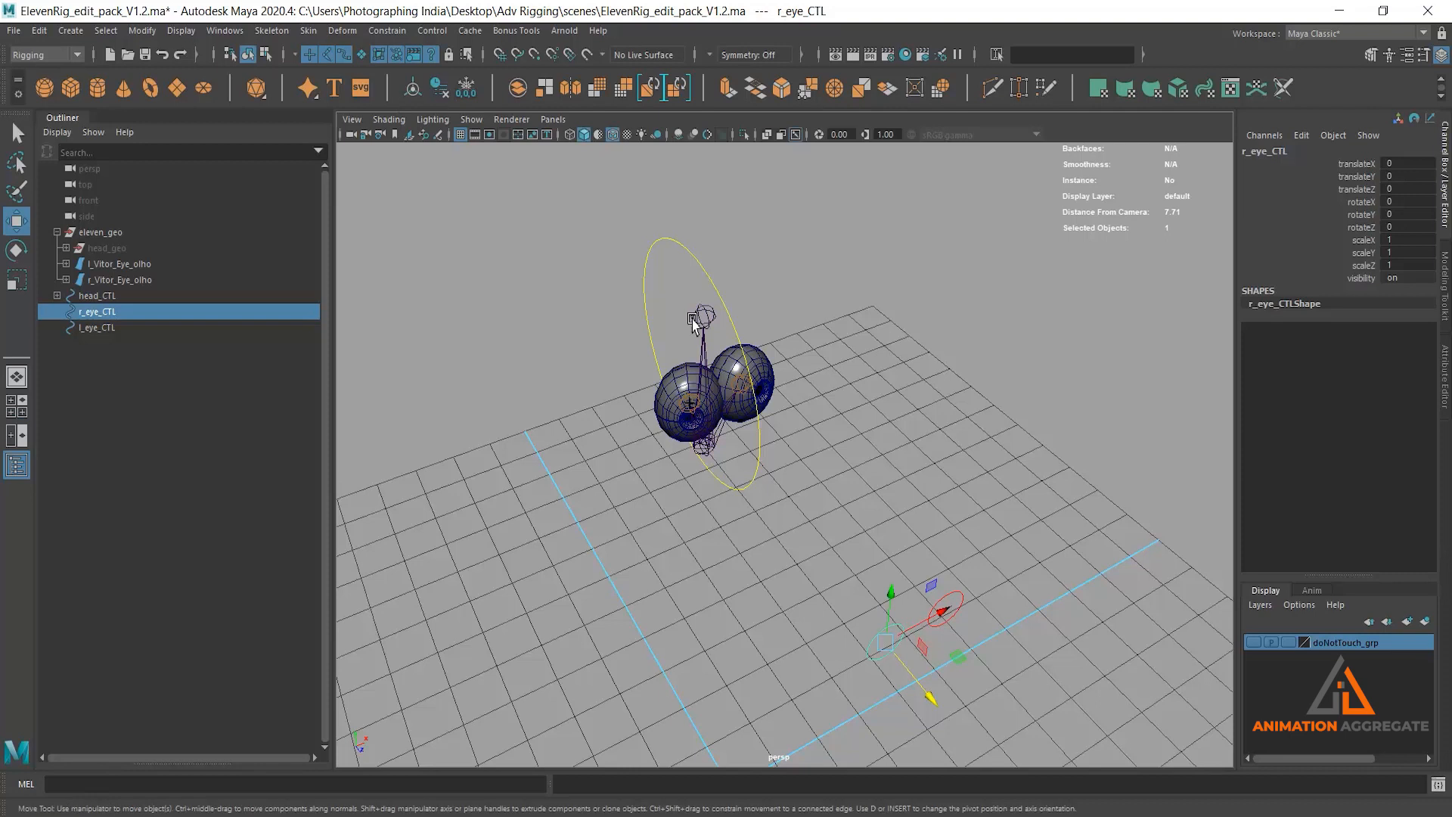
{"action": "left_click", "coordinate": [847, 350]}
{"action": "left_click", "coordinate": [693, 402]}
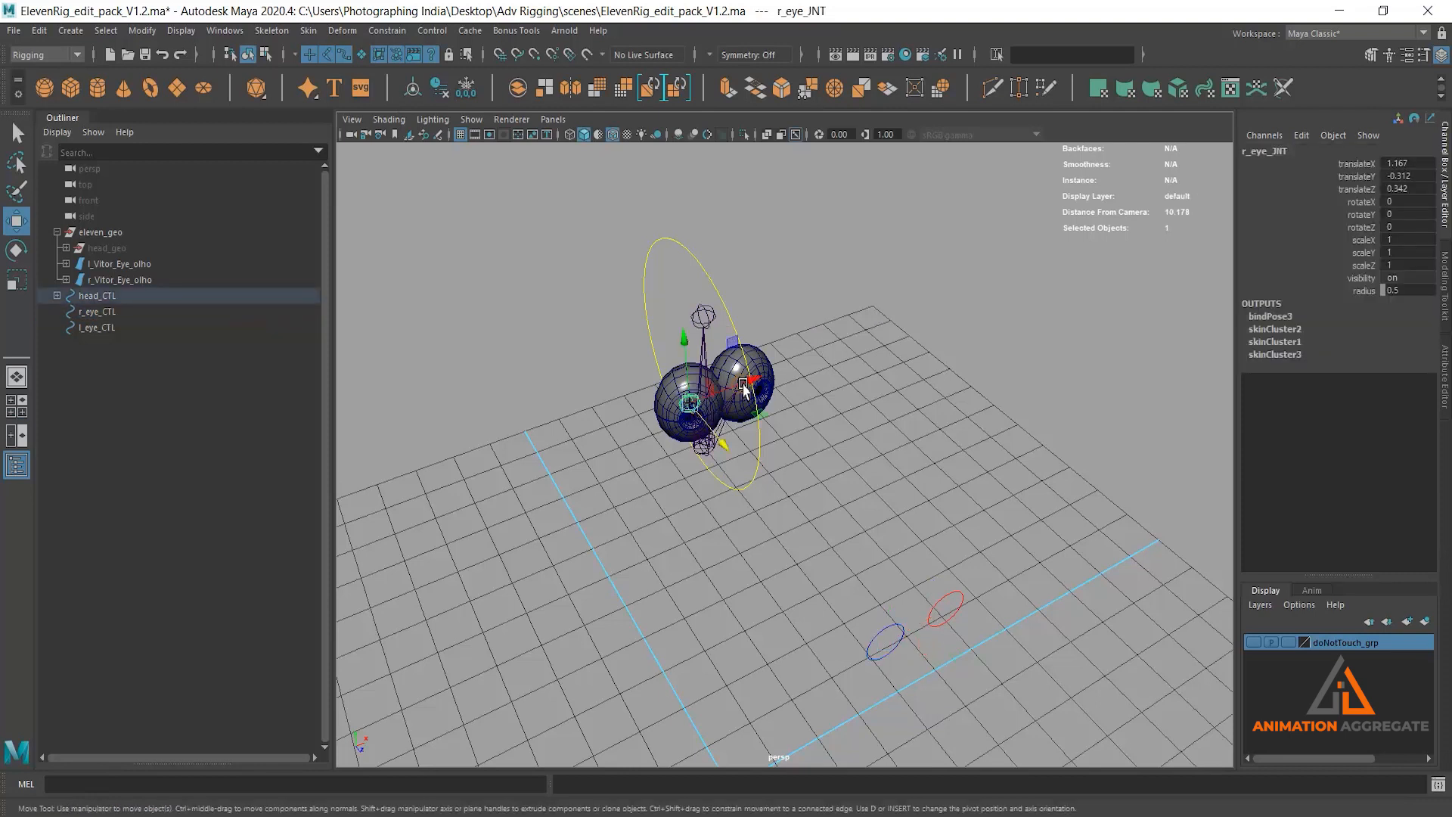
{"action": "left_click_drag", "start_coordinate": [742, 384], "coordinate": [705, 268], "text": "alt"}
{"action": "right_click_drag", "start_coordinate": [705, 268], "coordinate": [771, 430], "text": "alt"}
{"action": "left_click", "coordinate": [581, 357]}
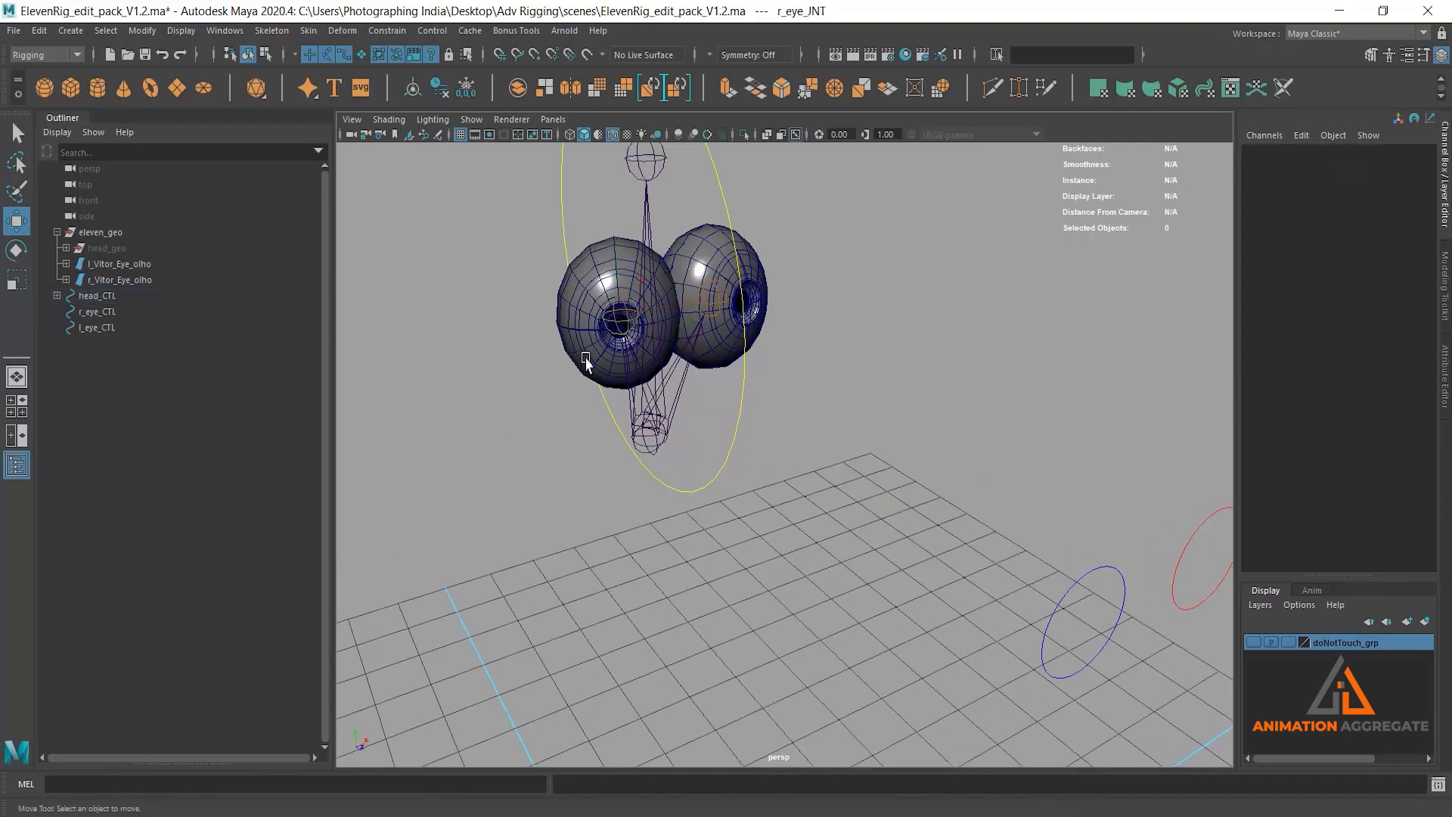
{"action": "left_click", "coordinate": [572, 304]}
{"action": "left_click", "coordinate": [620, 313]}
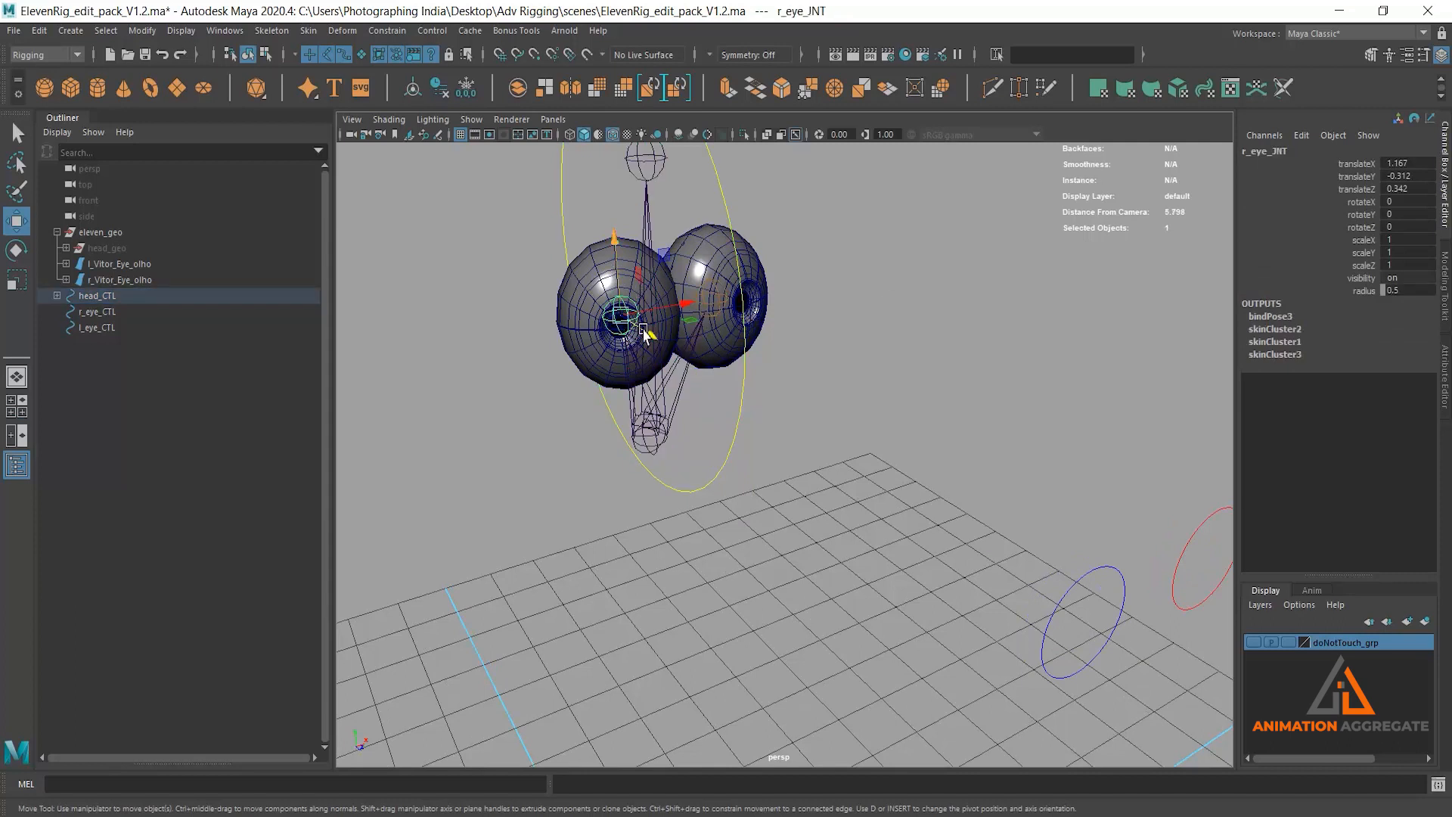
{"action": "right_click_drag", "start_coordinate": [943, 298], "coordinate": [918, 305], "text": "alt"}
{"action": "left_click", "coordinate": [346, 56]}
- Select the r_eye_CTL circle and add the right eye joint r_eye_JNT to the selection as the constrained object
{"action": "left_click", "coordinate": [980, 472]}
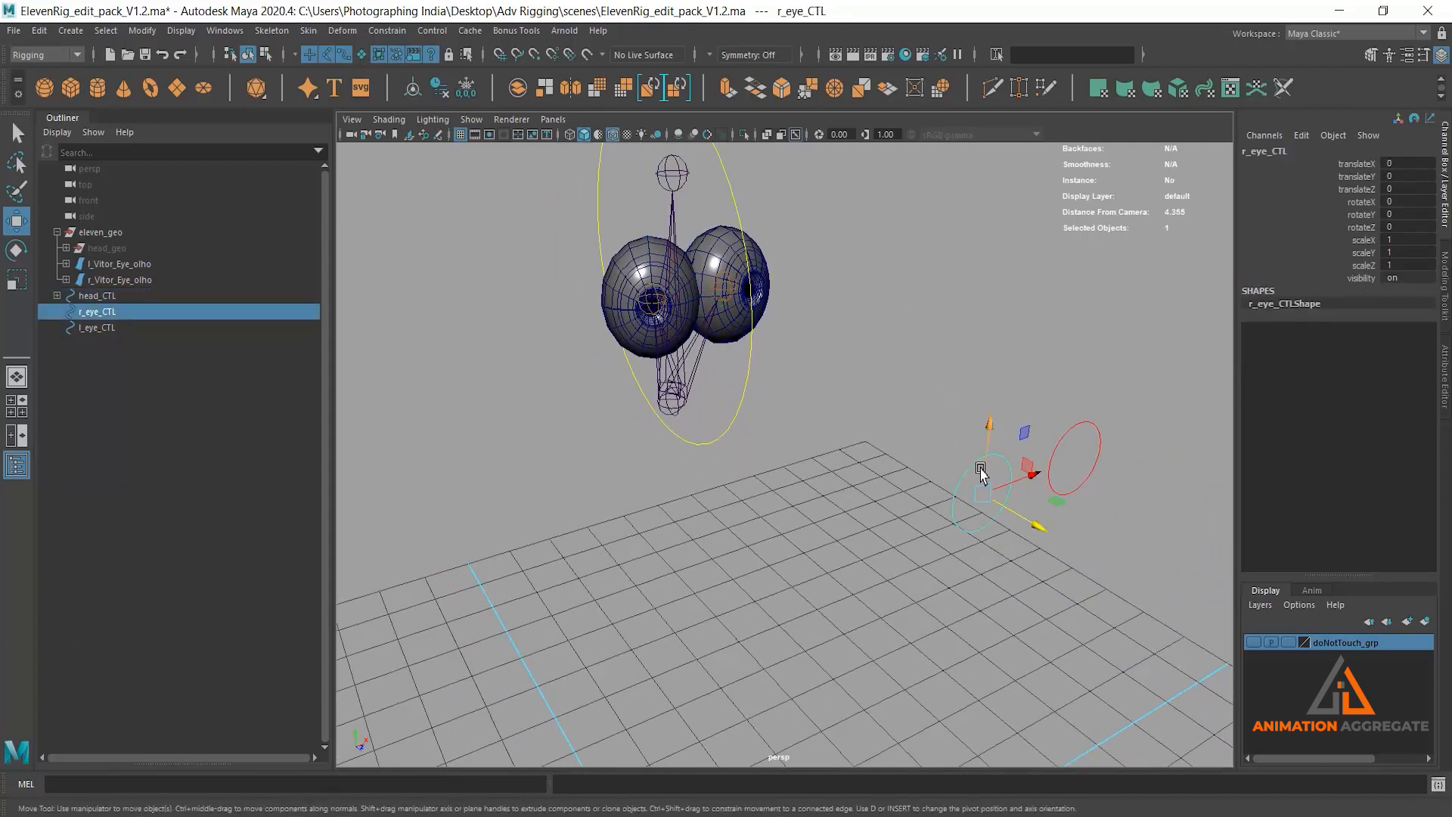
{"action": "right_click_drag", "start_coordinate": [911, 319], "coordinate": [904, 379], "text": "alt"}
{"action": "middle_click_drag", "start_coordinate": [935, 371], "coordinate": [948, 401], "text": "alt"}
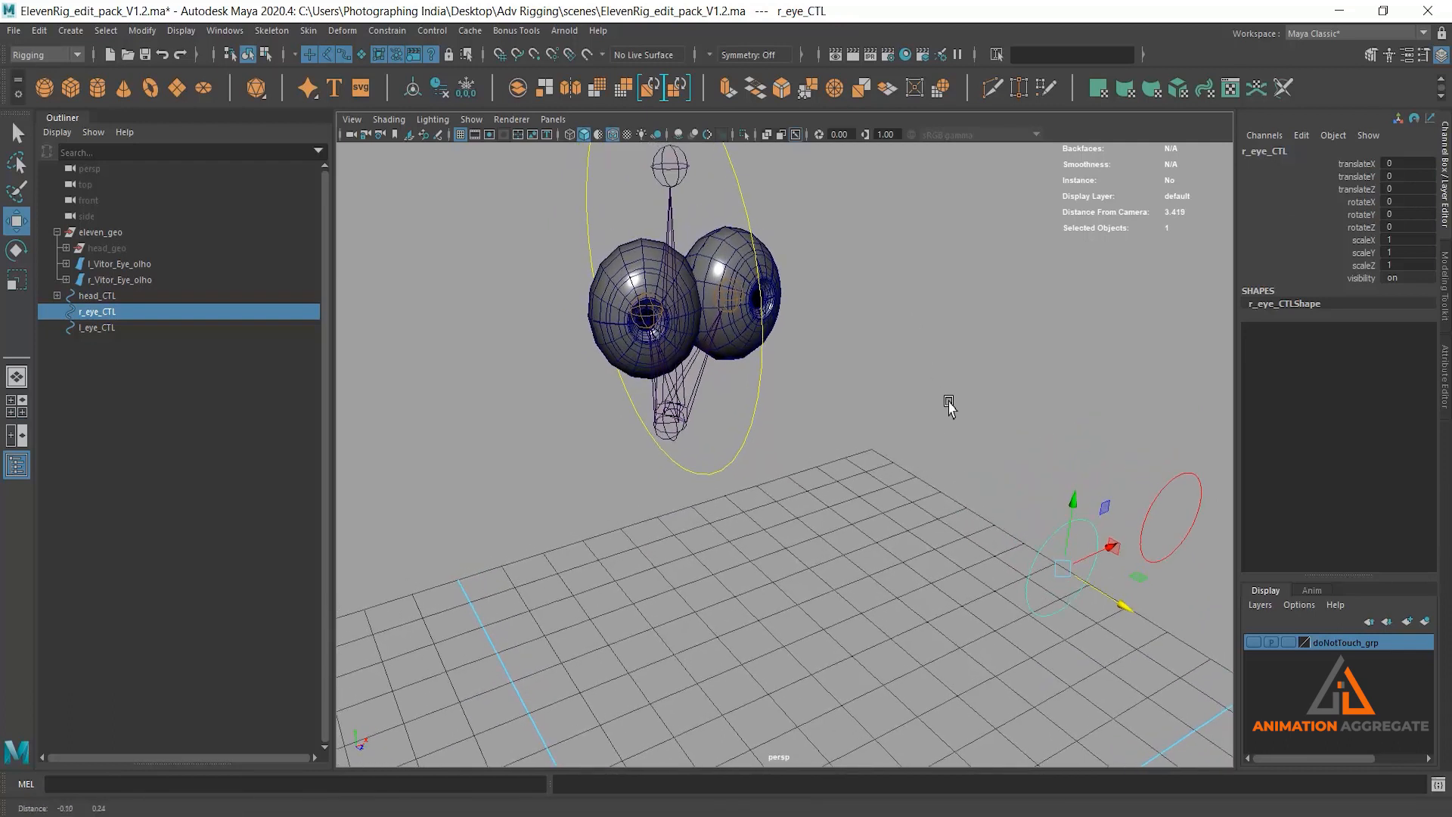
{"action": "left_click", "coordinate": [646, 306], "text": "shift"}
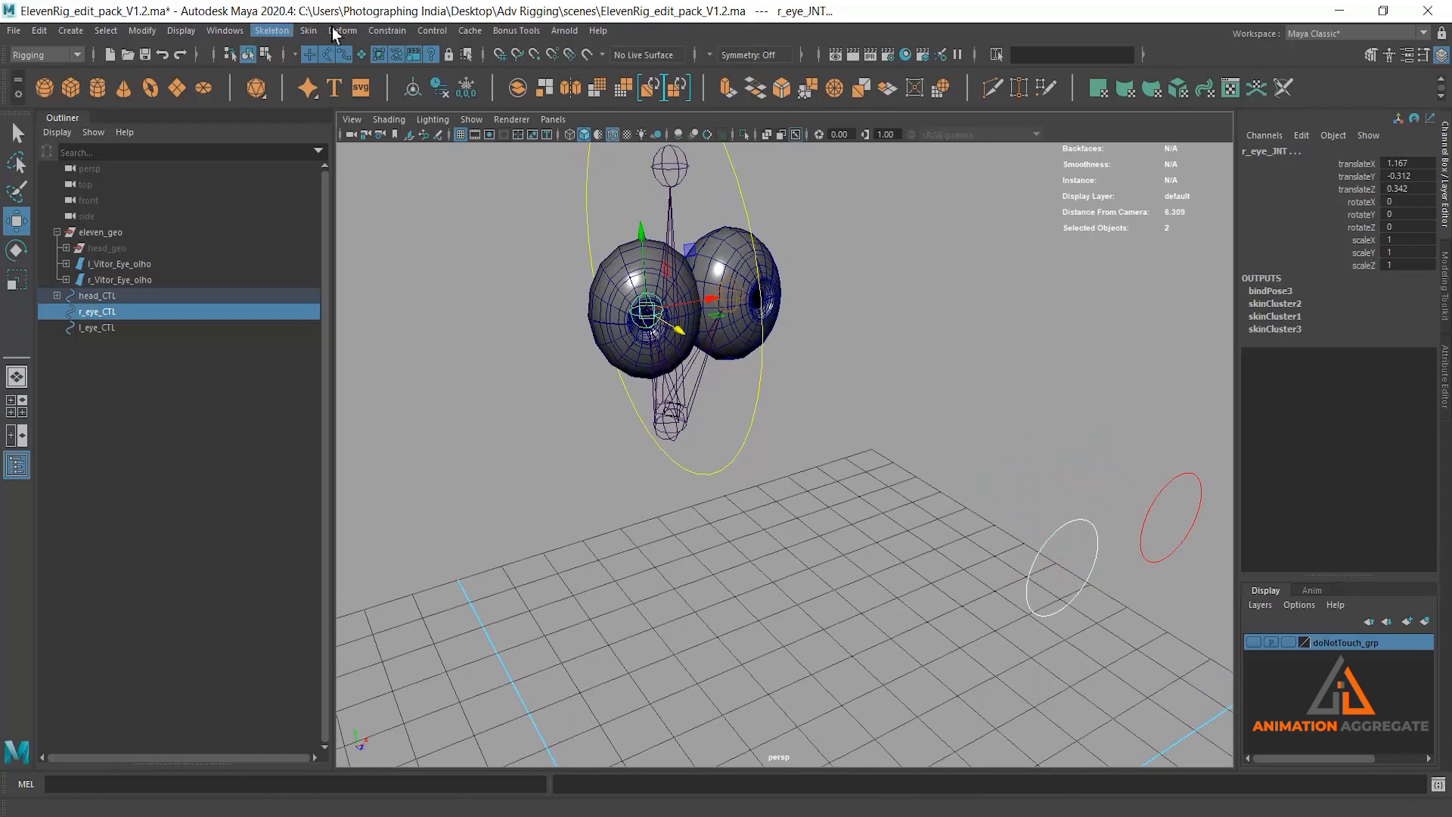
- Open the Aim constraint options and reset all their settings to the defaults
{"action": "left_click", "coordinate": [383, 30]}
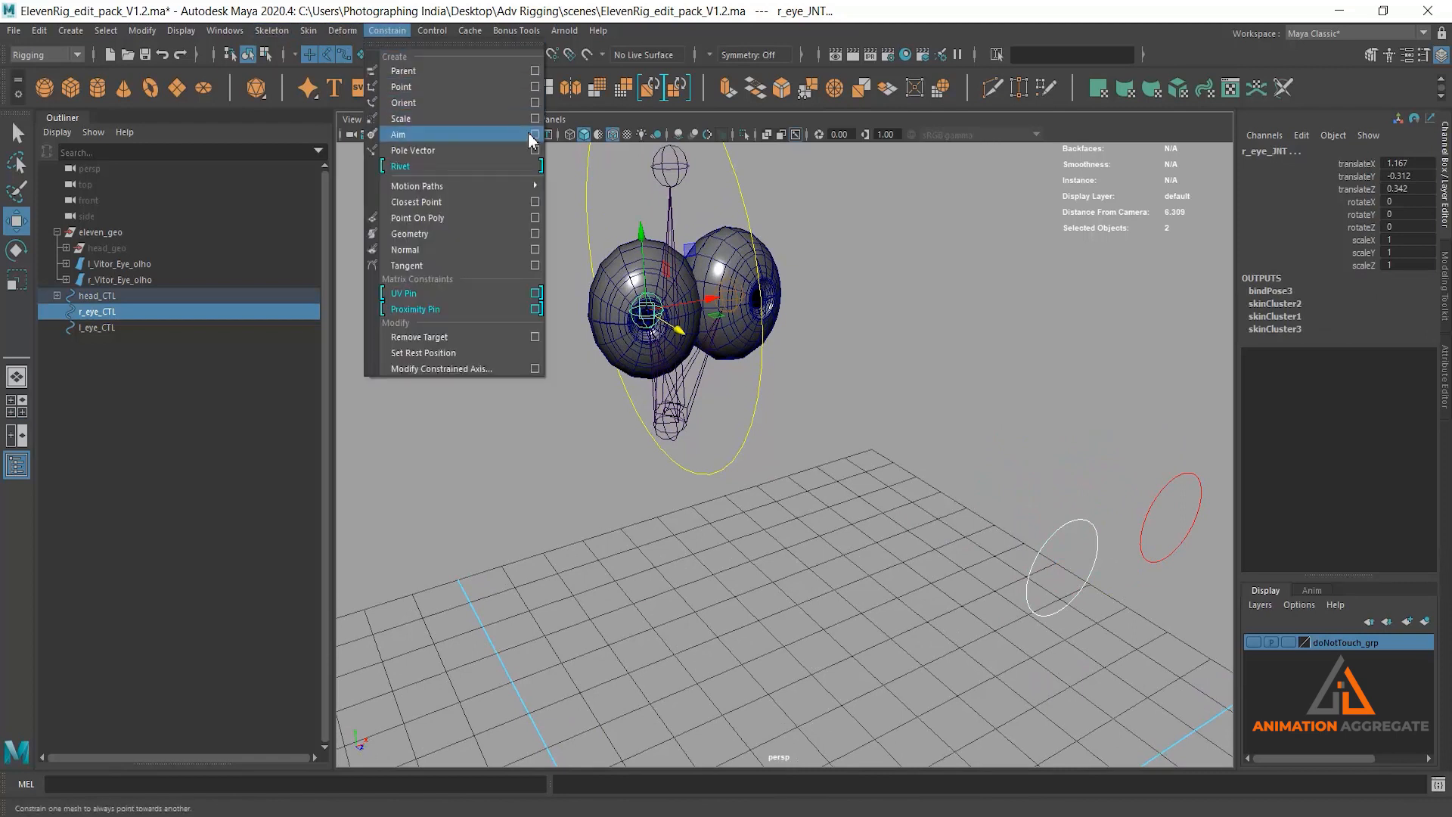
{"action": "left_click", "coordinate": [535, 134]}
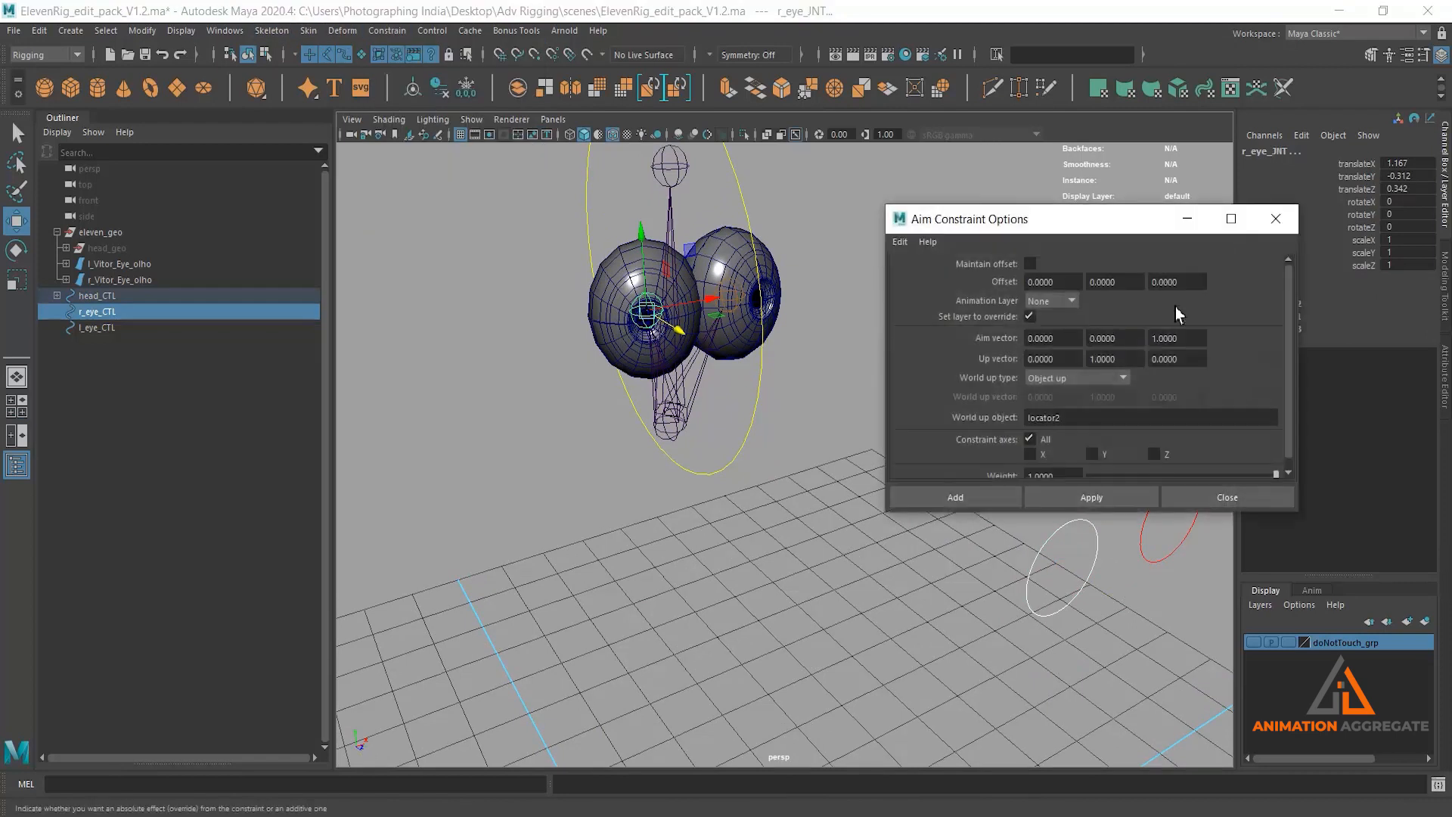
{"action": "left_click", "coordinate": [900, 241]}
{"action": "left_click", "coordinate": [944, 274]}
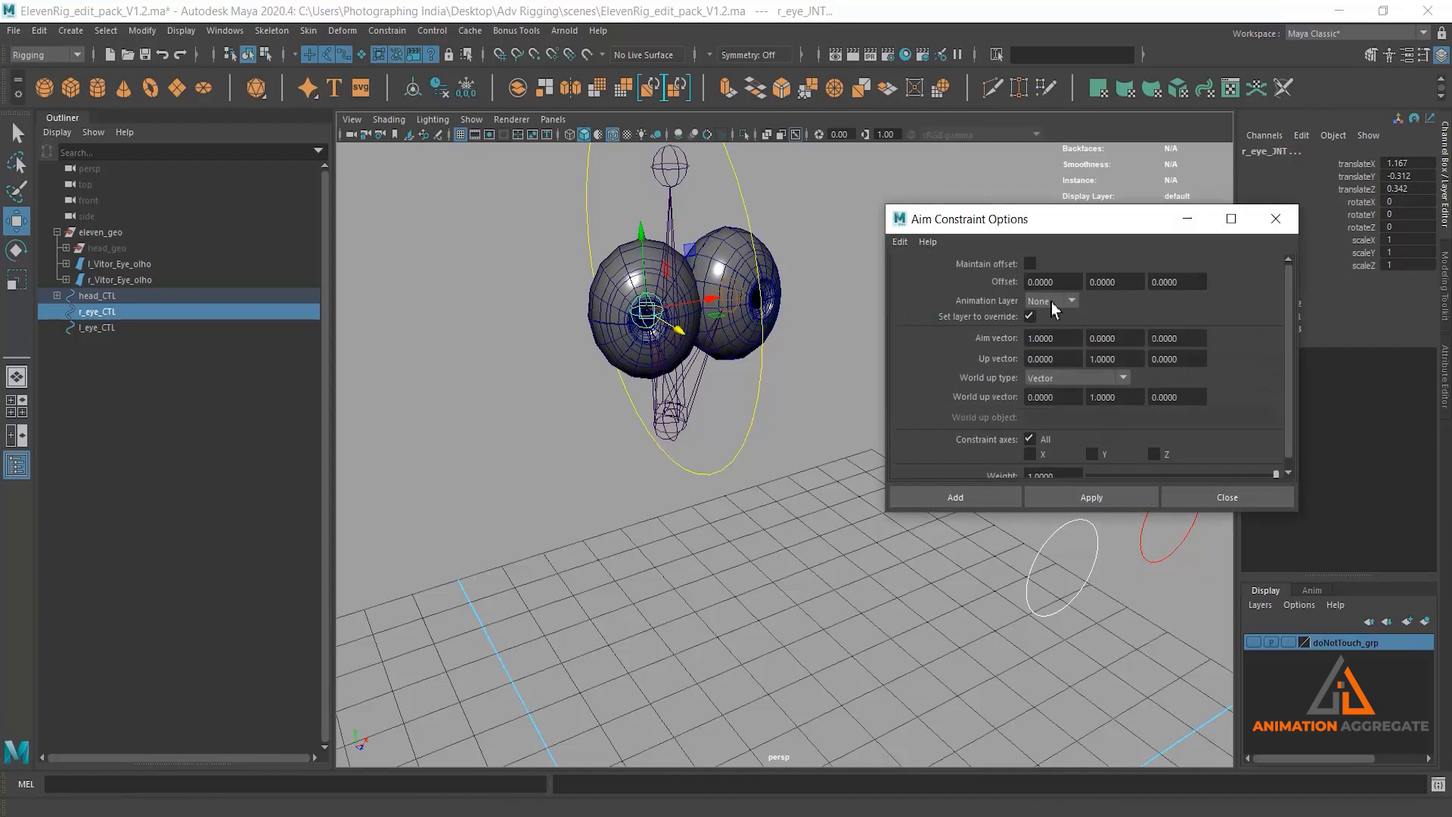
- Try aim-constraining r_eye_JNT to r_eye_CTL with default settings and Maintain offset off, and check the joint's Y rotation
{"action": "left_click_drag", "start_coordinate": [1041, 226], "coordinate": [1162, 162]}
{"action": "scroll", "coordinate": [797, 285], "scroll_direction": "down", "scroll_amount": 3}
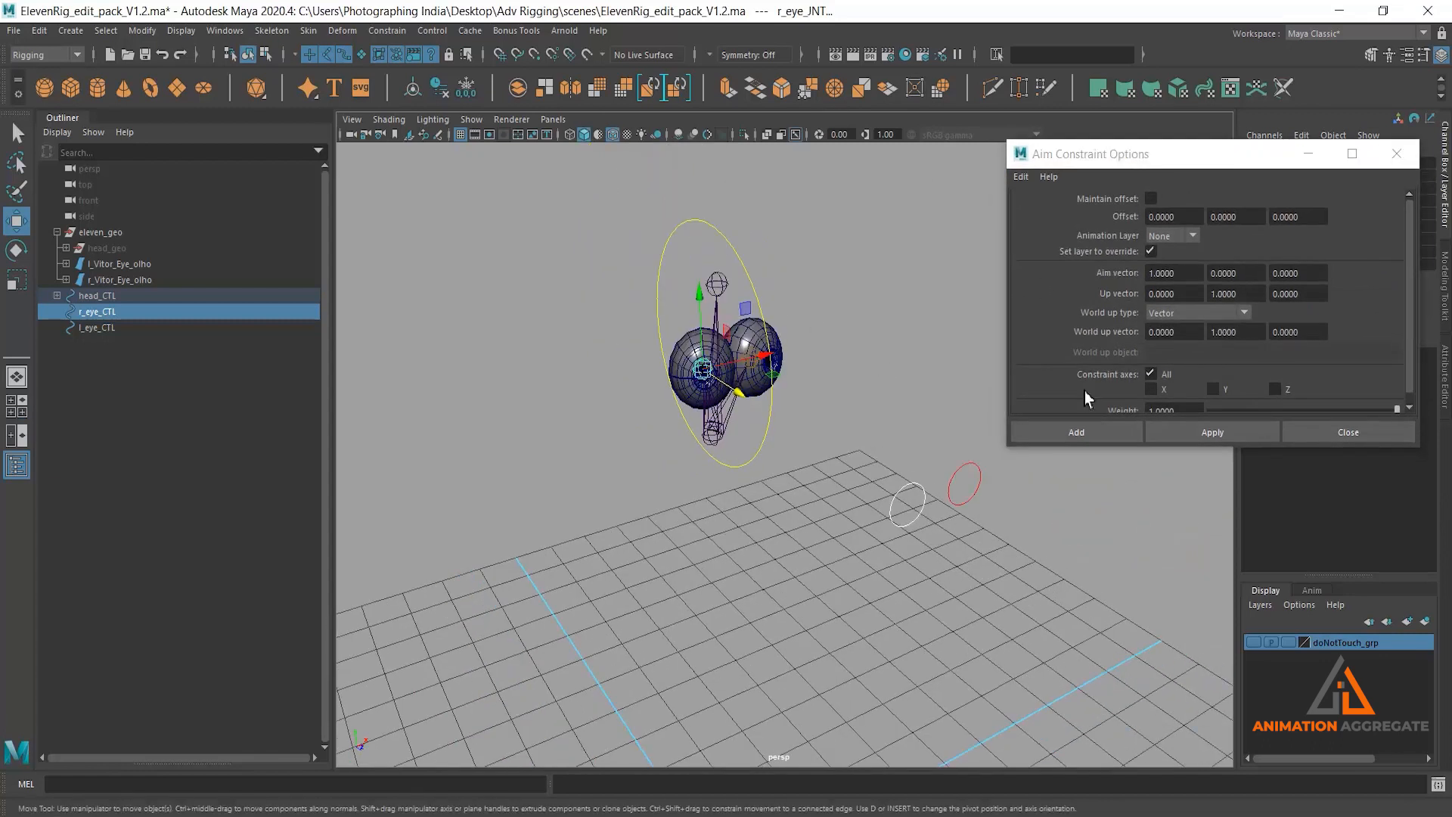
{"action": "left_click", "coordinate": [1220, 438]}
{"action": "left_click_drag", "start_coordinate": [601, 428], "coordinate": [654, 446], "text": "alt"}
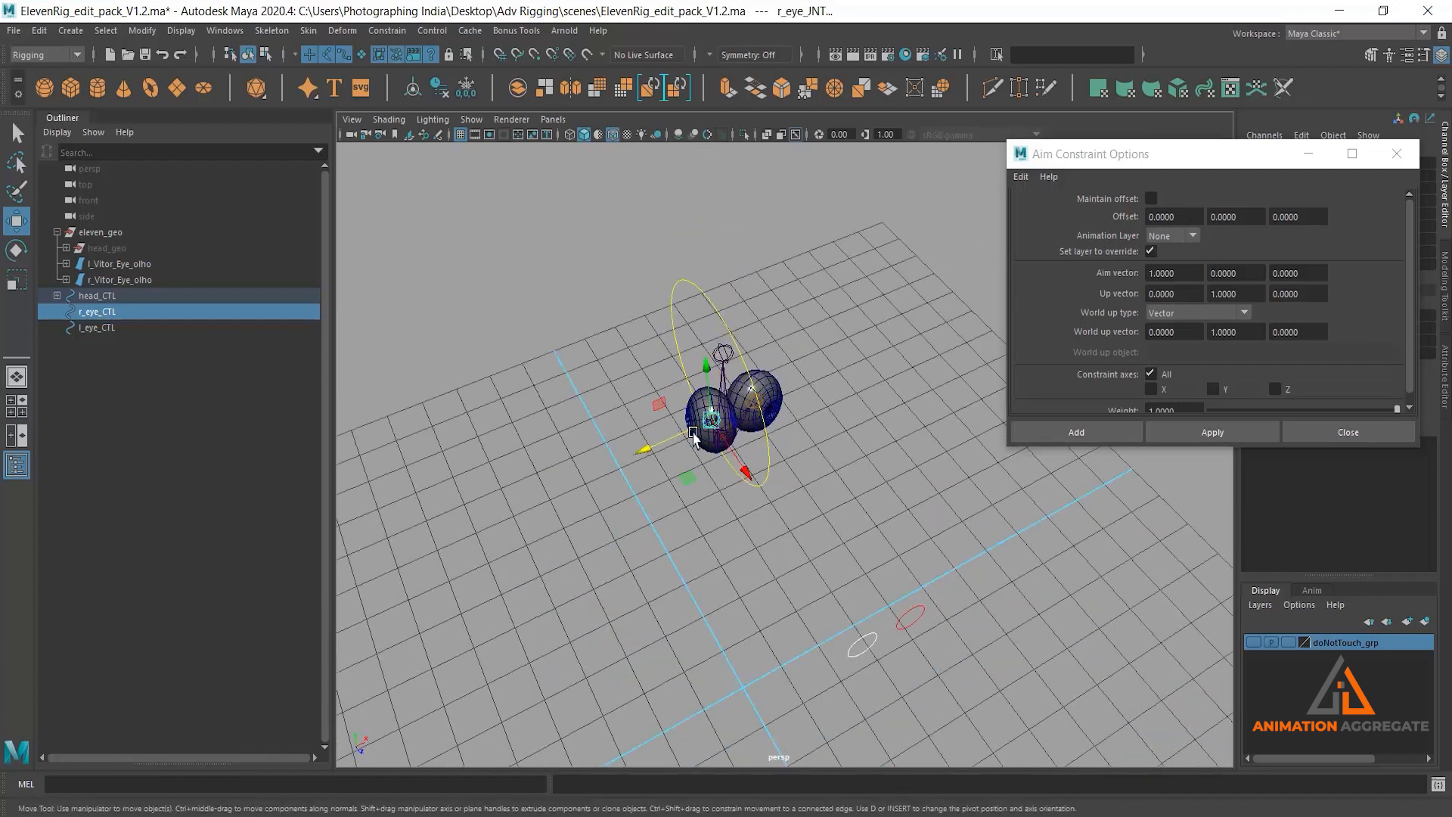
{"action": "left_click_drag", "start_coordinate": [817, 449], "coordinate": [795, 444], "text": "alt"}
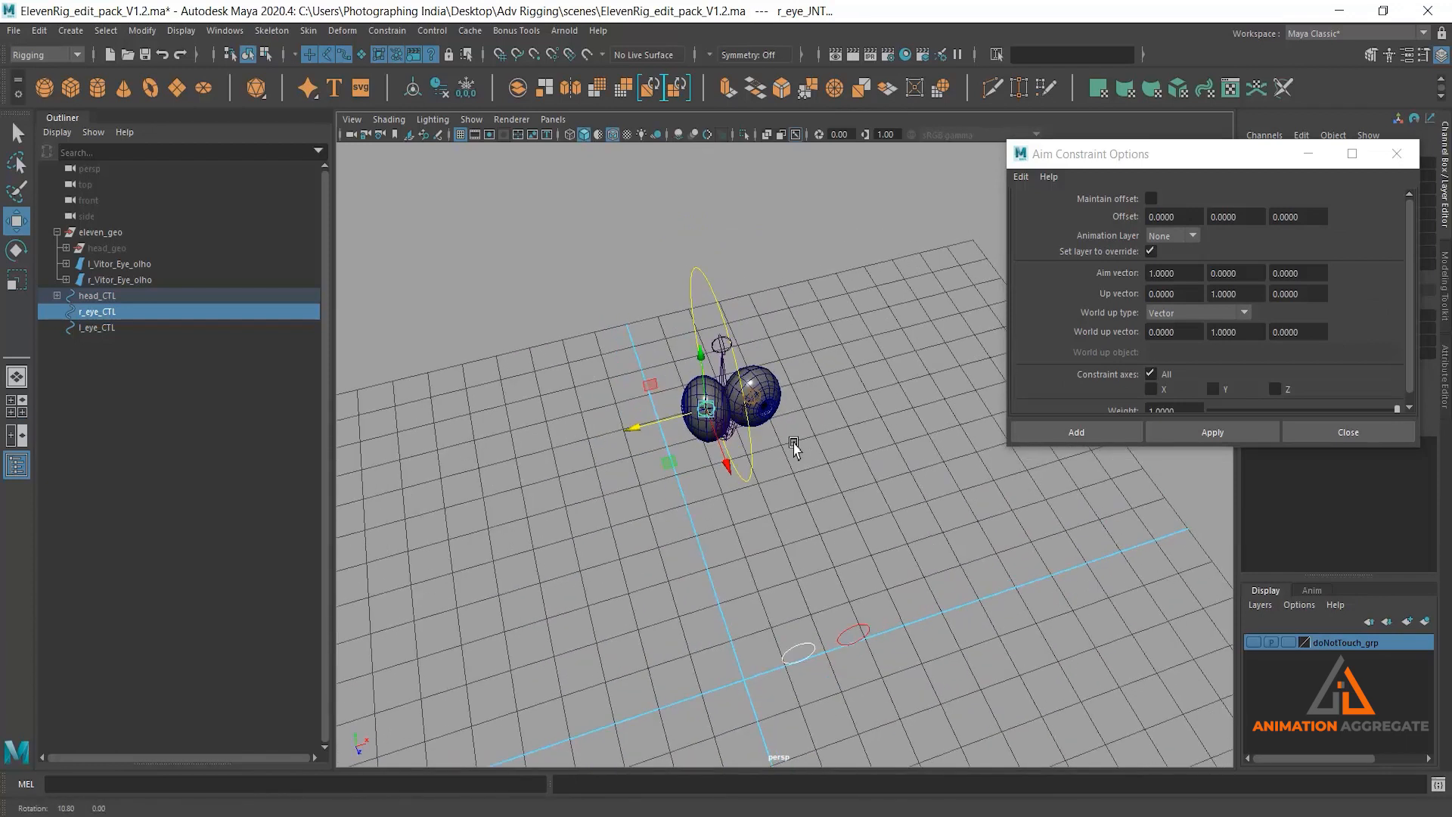
{"action": "left_click_drag", "start_coordinate": [1141, 155], "coordinate": [1063, 452]}
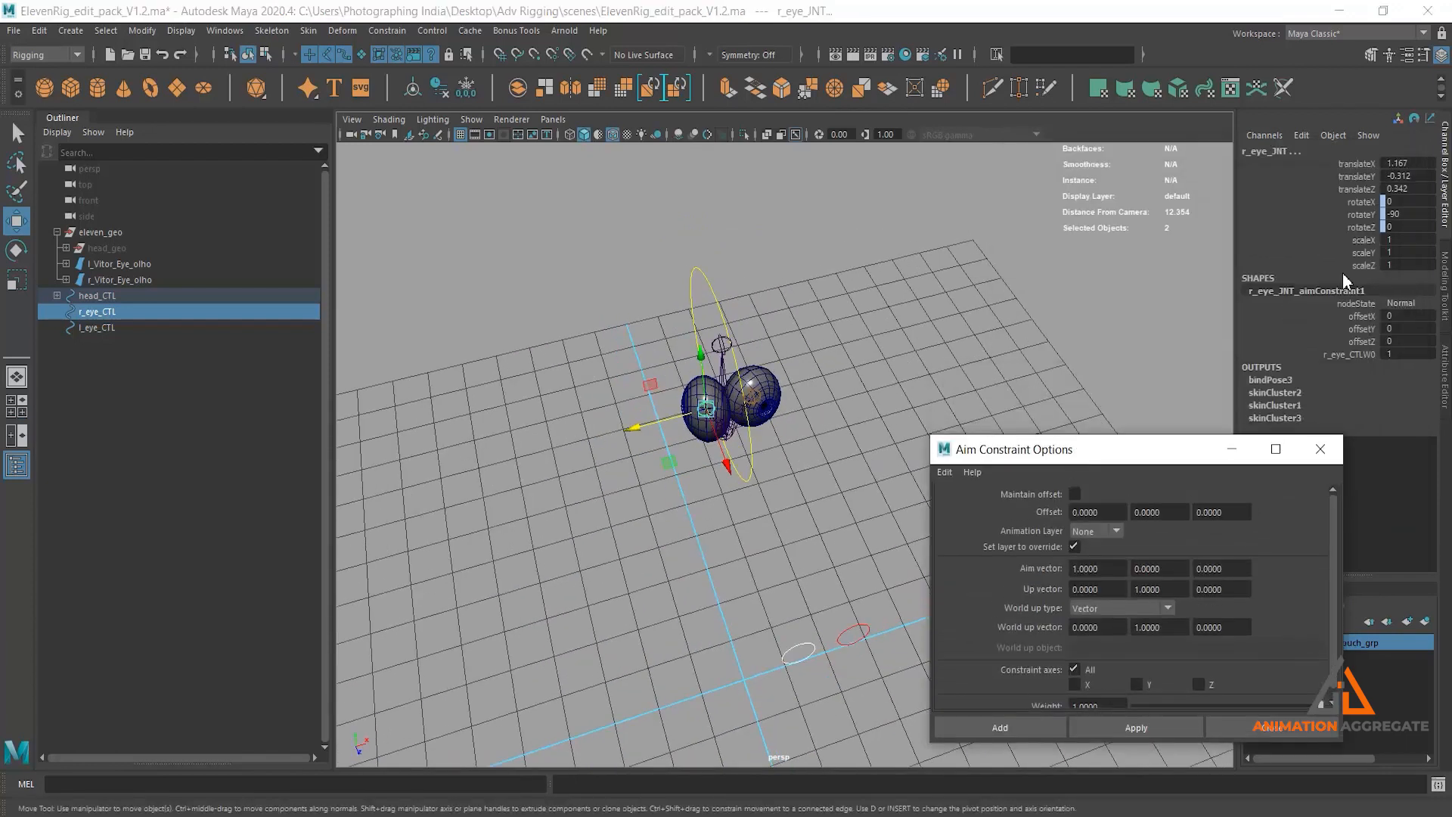
{"action": "left_click", "coordinate": [1365, 214]}
{"action": "key", "text": "e"}
{"action": "right_click_drag", "start_coordinate": [848, 352], "coordinate": [846, 324], "text": "alt"}
{"action": "key", "text": "w"}
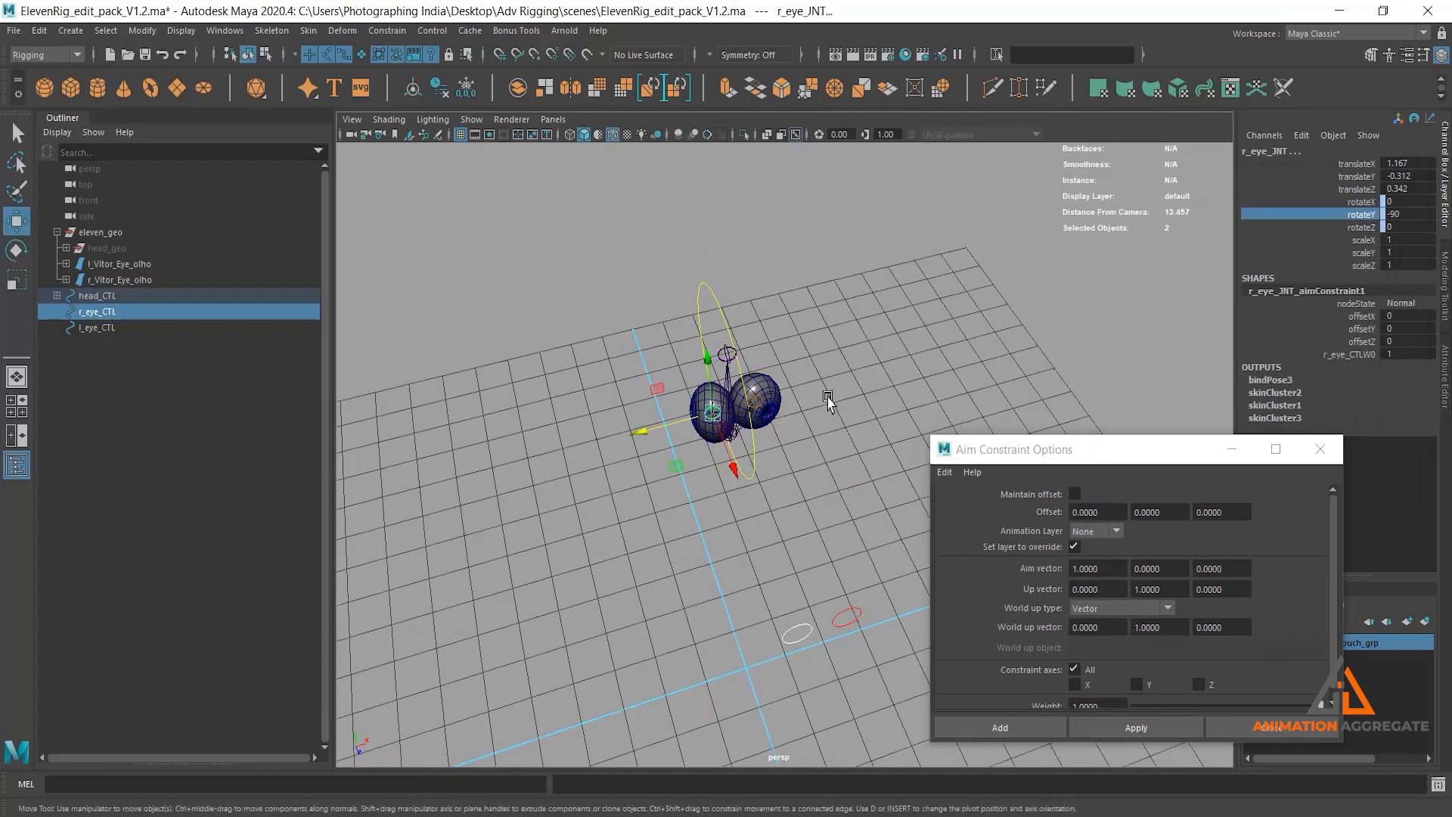
- Undo the aim constraint on the right eye joint and clear the selection
{"action": "key", "text": "ctrl+z"}
{"action": "left_click_drag", "start_coordinate": [787, 475], "coordinate": [696, 397], "text": "alt"}
{"action": "key", "text": "ctrl+y"}
{"action": "left_click", "coordinate": [866, 379]}
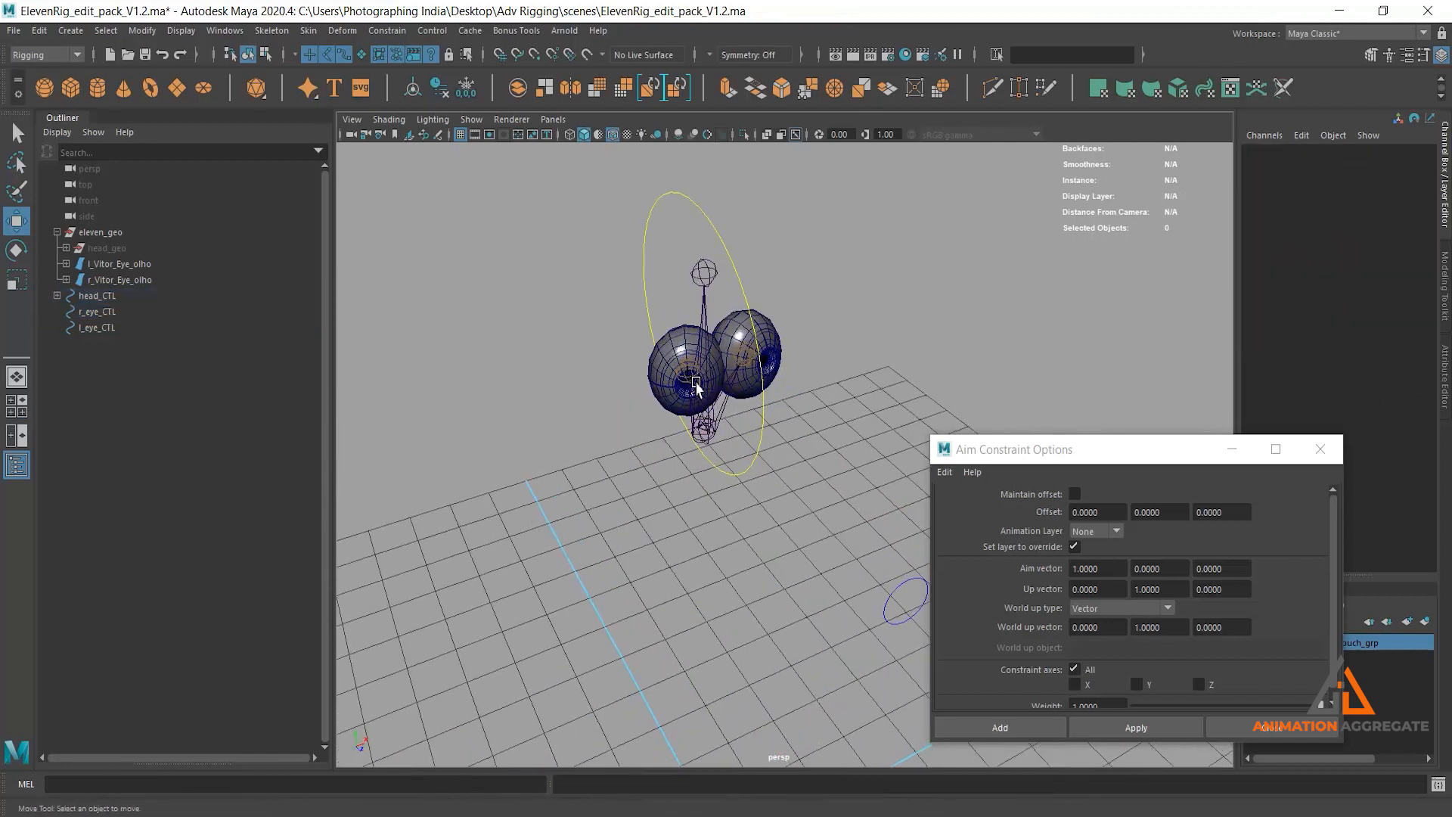
- Compare the axes of r_eye_JNT and r_eye_CTL with the aim vector set in the constraint options
{"action": "left_click", "coordinate": [692, 378]}
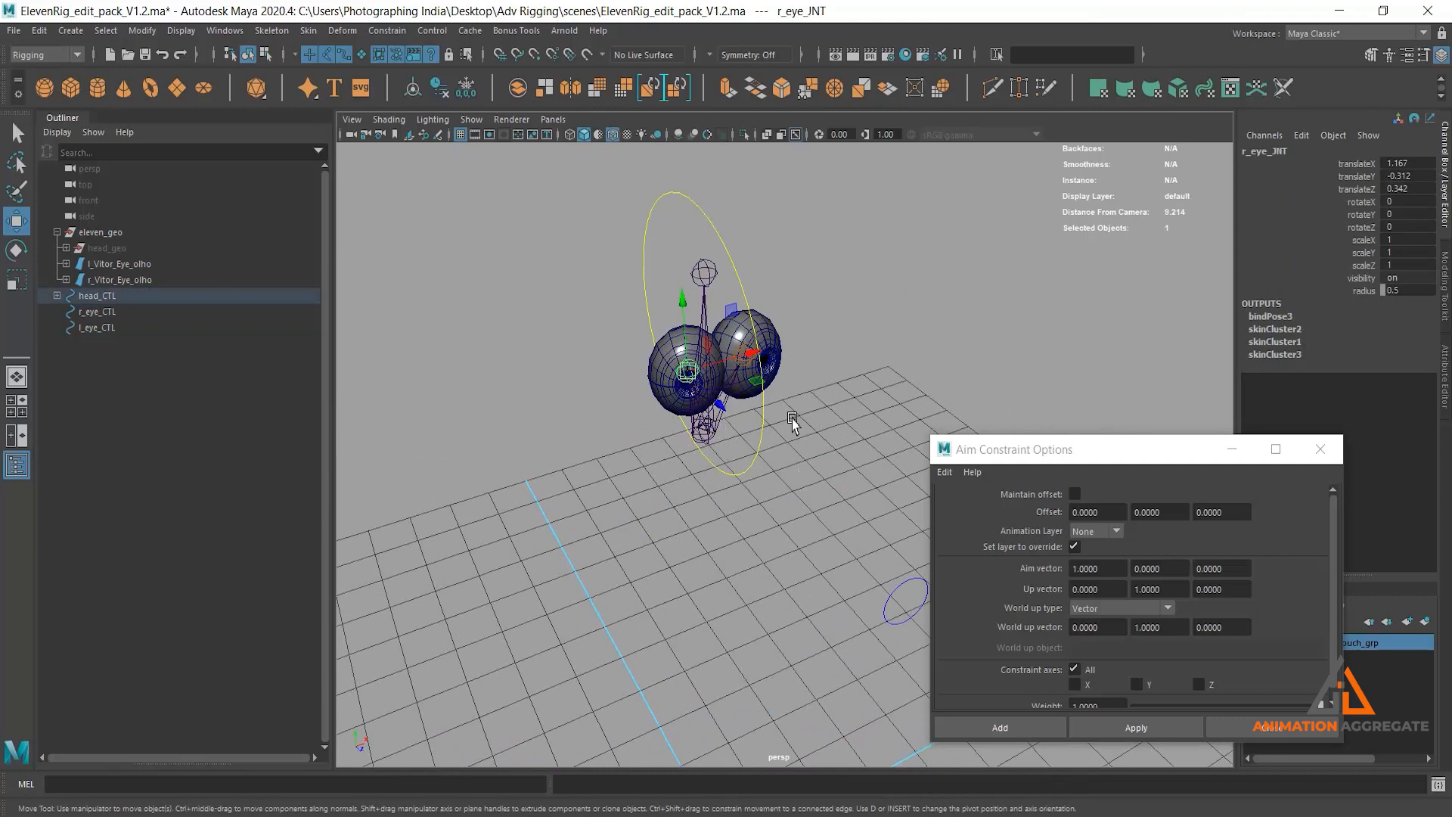
{"action": "scroll", "coordinate": [774, 453], "scroll_direction": "down", "scroll_amount": 5}
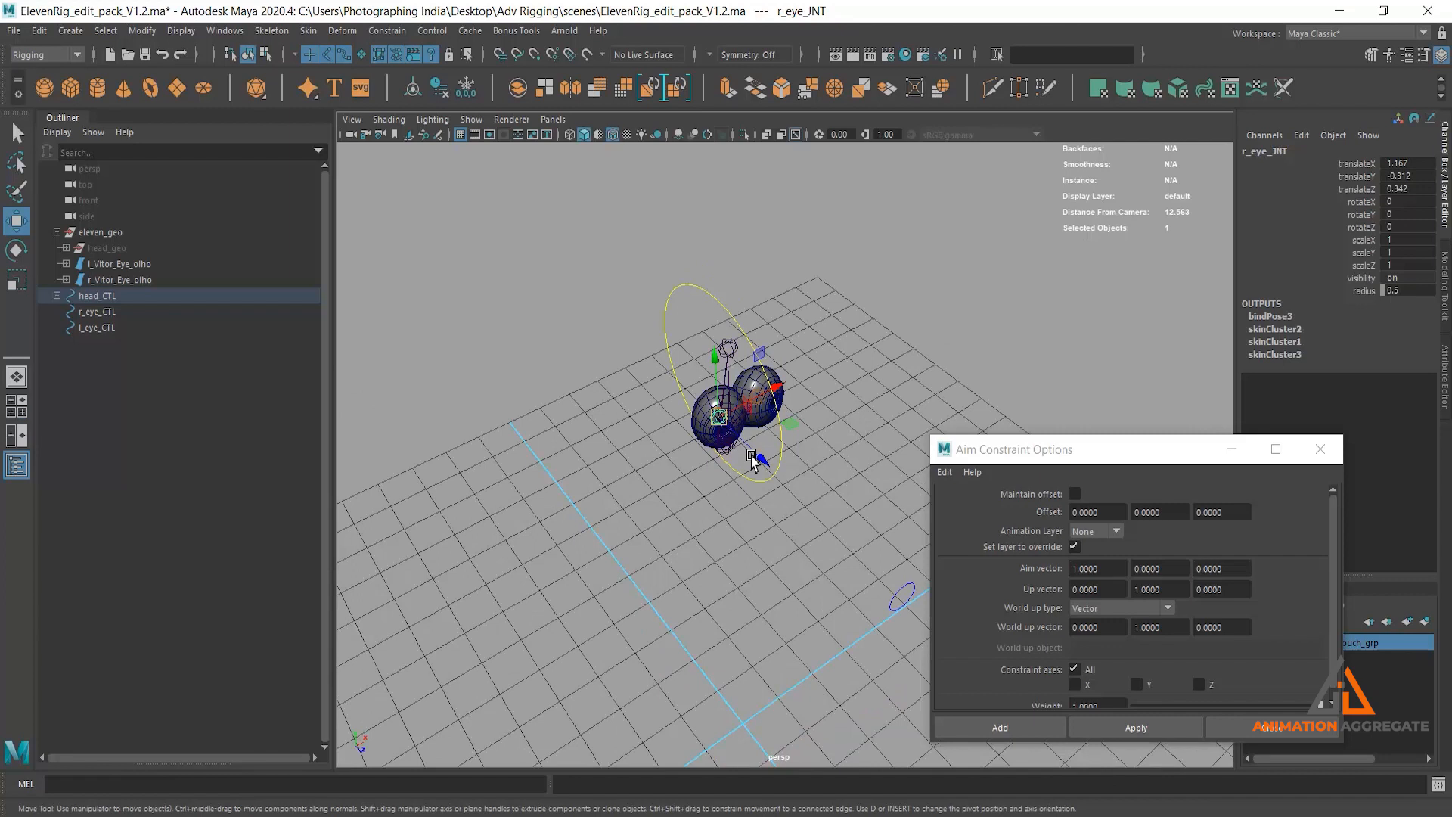
{"action": "middle_click_drag", "start_coordinate": [824, 435], "coordinate": [806, 397], "text": "alt"}
{"action": "left_click", "coordinate": [885, 536]}
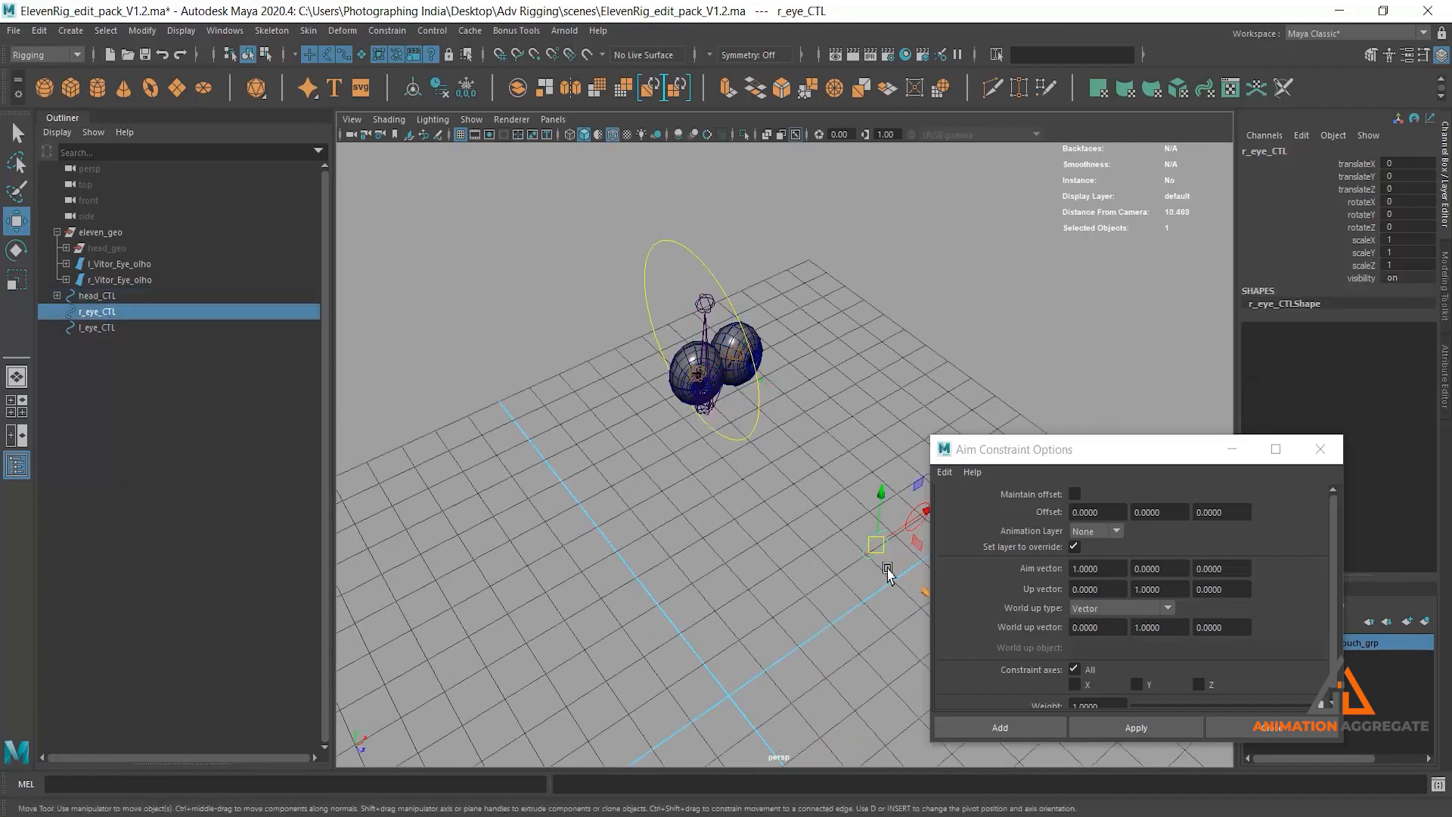
{"action": "middle_click_drag", "start_coordinate": [804, 448], "coordinate": [723, 401], "text": "alt"}
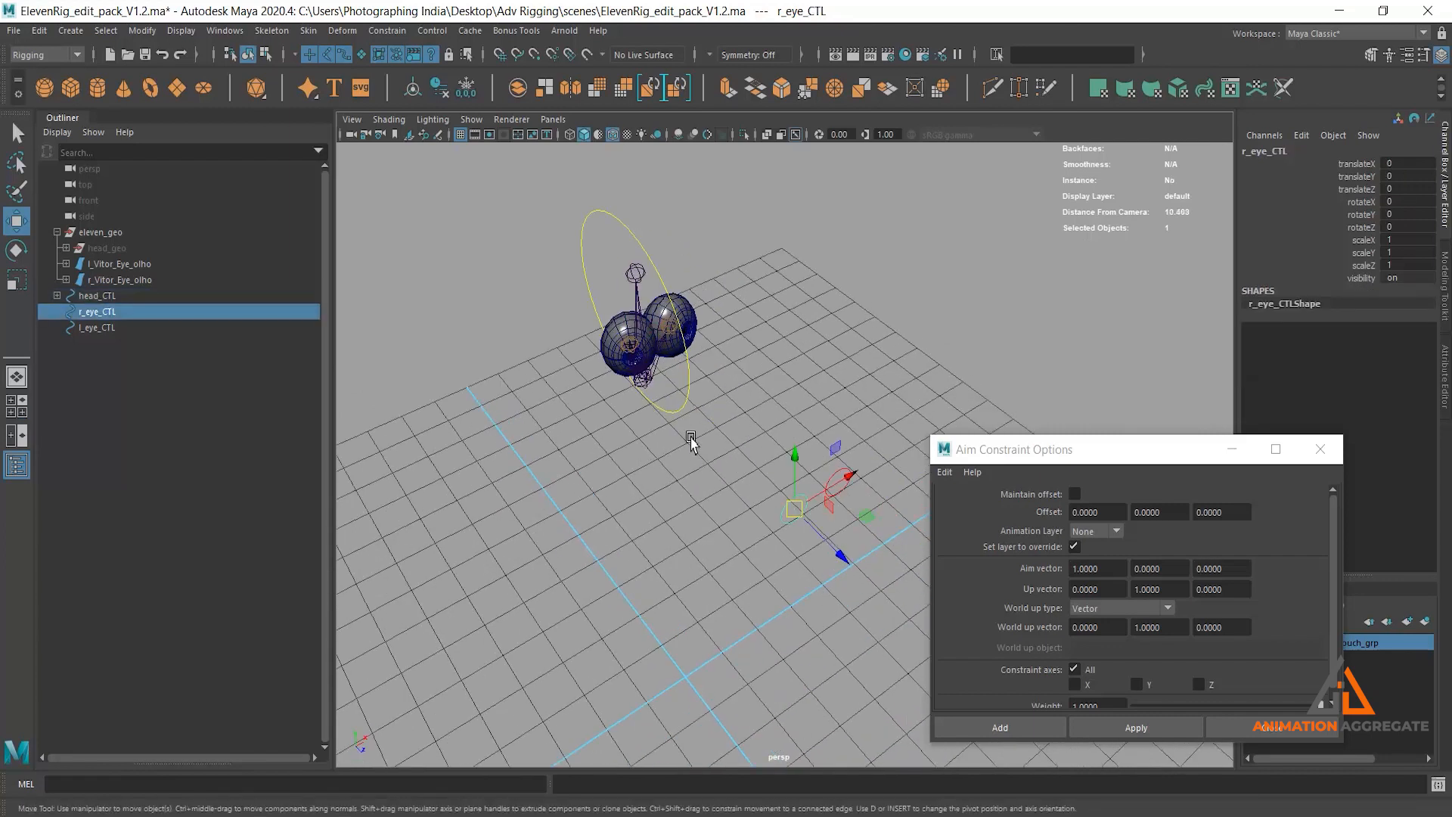
{"action": "left_click", "coordinate": [628, 352]}
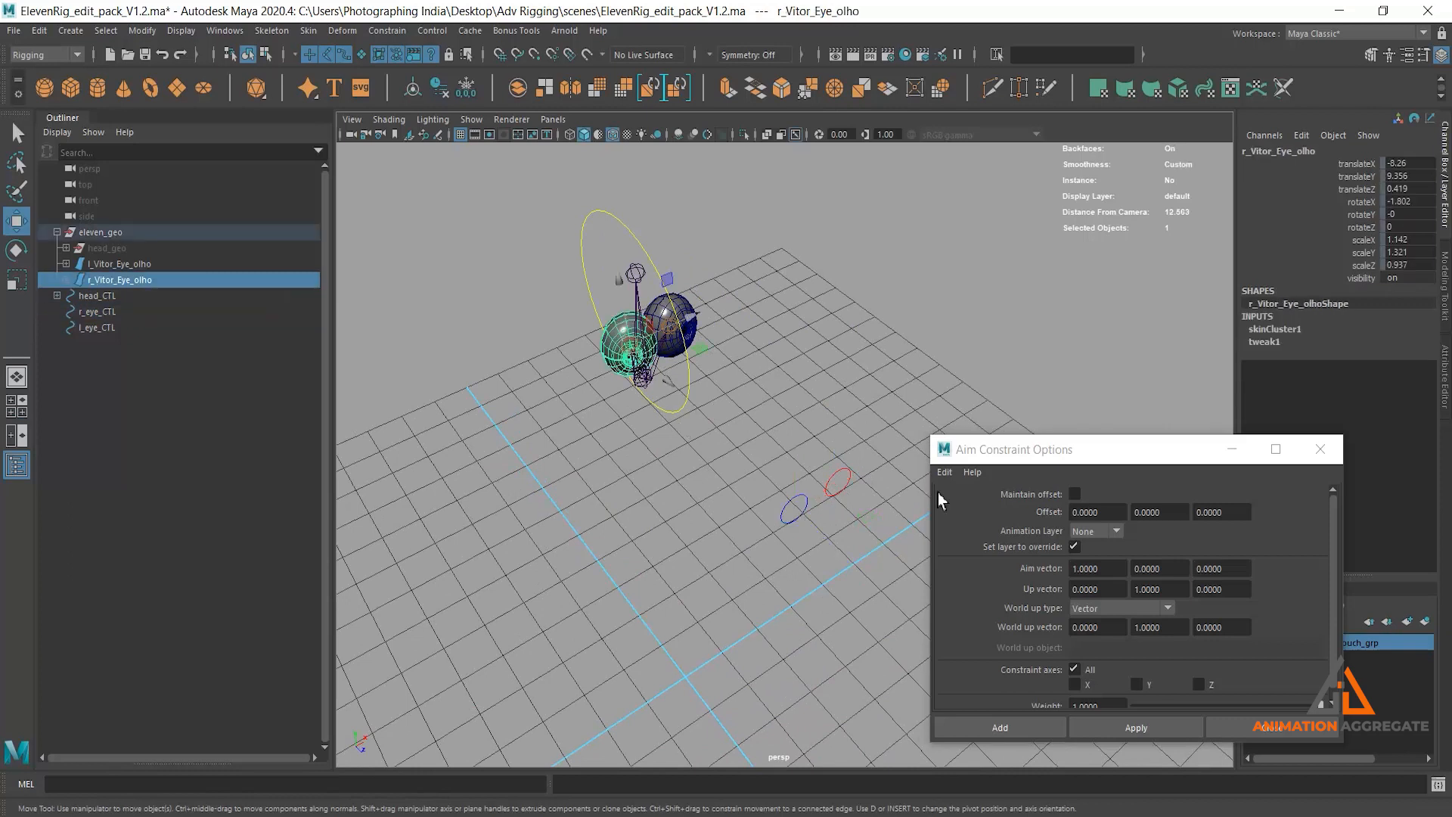
{"action": "left_click", "coordinate": [869, 351]}
{"action": "left_click_drag", "start_coordinate": [1046, 466], "coordinate": [1015, 303]}
{"action": "left_click_drag", "start_coordinate": [1080, 406], "coordinate": [977, 405]}
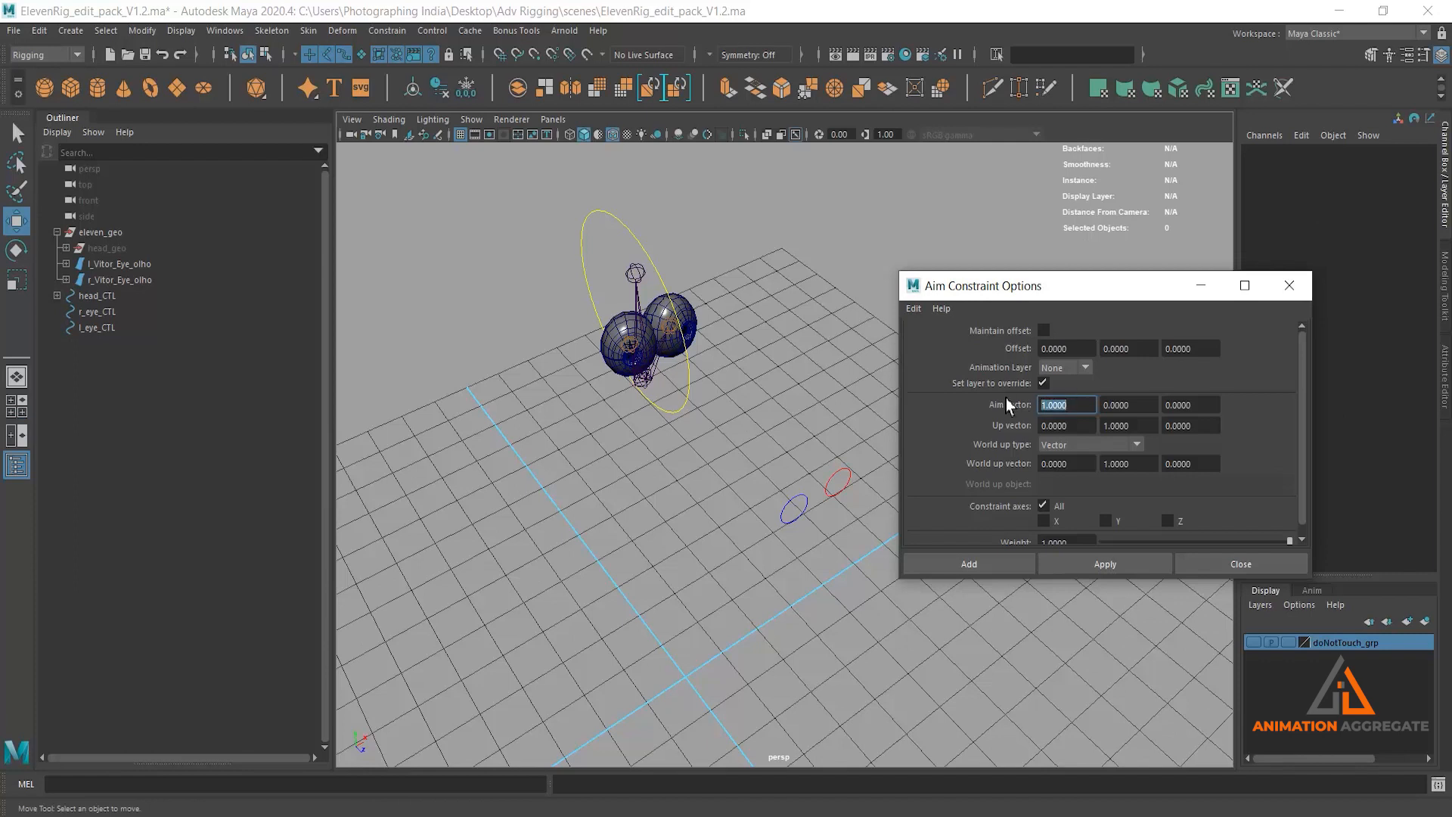
- Select the right eye joint and examine from several angles which of its axes points toward the eye control
{"action": "left_click", "coordinate": [634, 346]}
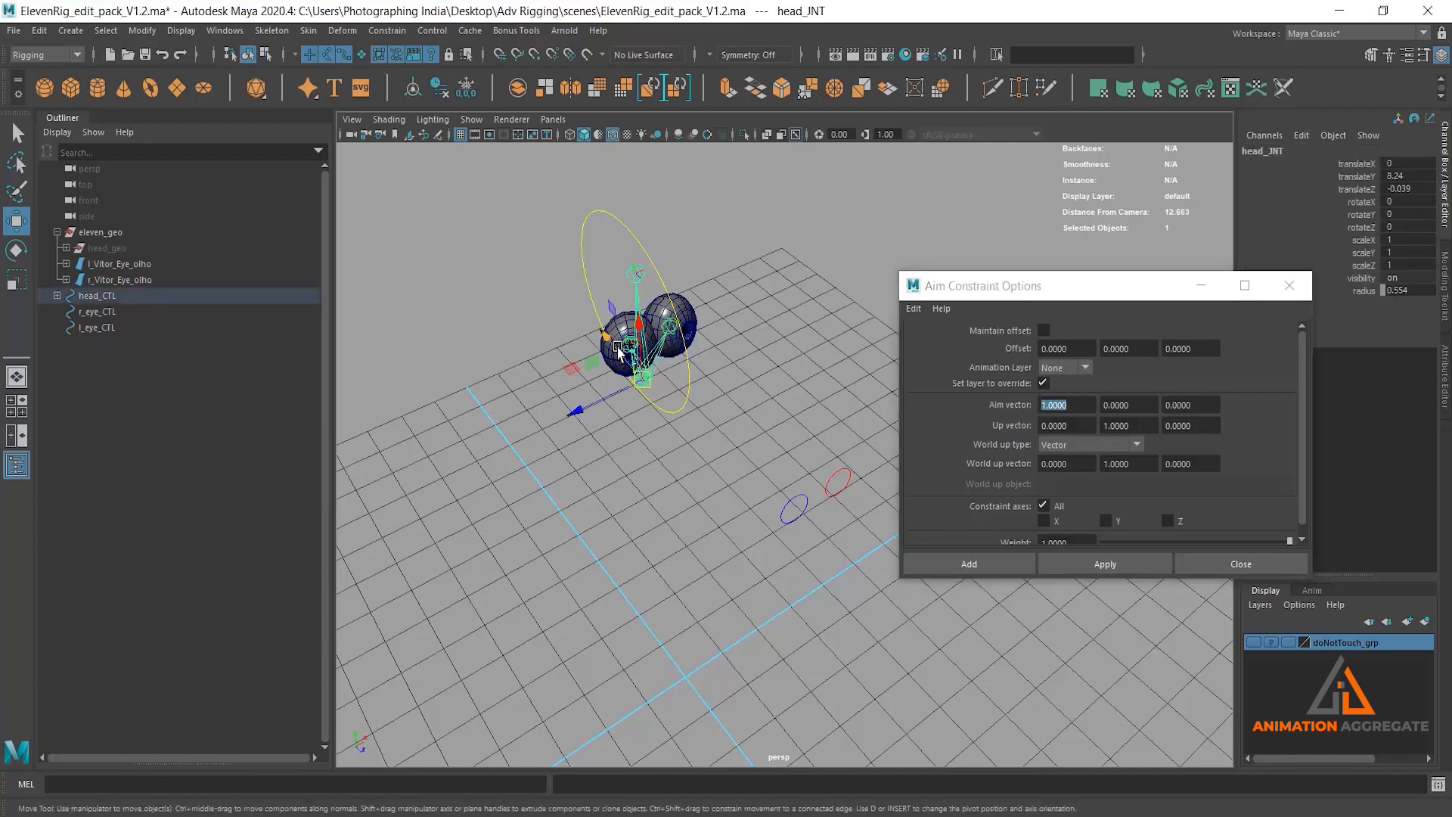
{"action": "middle_click_drag", "start_coordinate": [798, 285], "coordinate": [800, 434], "text": "alt"}
{"action": "scroll", "coordinate": [800, 434], "scroll_direction": "up", "scroll_amount": 5}
{"action": "left_click", "coordinate": [510, 407]}
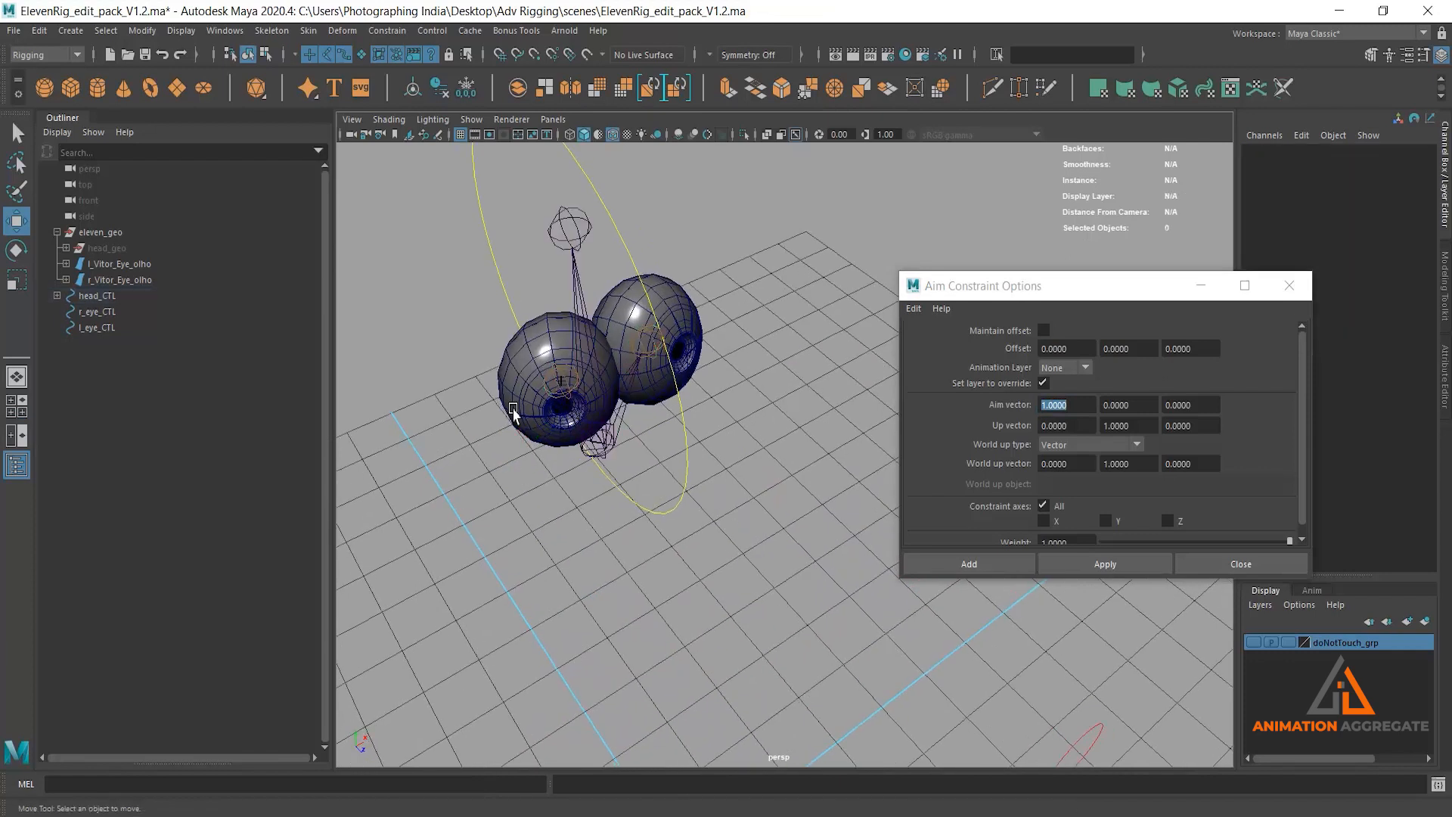
{"action": "left_click", "coordinate": [554, 376]}
{"action": "left_click_drag", "start_coordinate": [555, 378], "coordinate": [704, 370], "text": "alt"}
{"action": "scroll", "coordinate": [742, 495], "scroll_direction": "down", "scroll_amount": 5}
{"action": "left_click_drag", "start_coordinate": [742, 506], "coordinate": [912, 659], "text": "alt"}
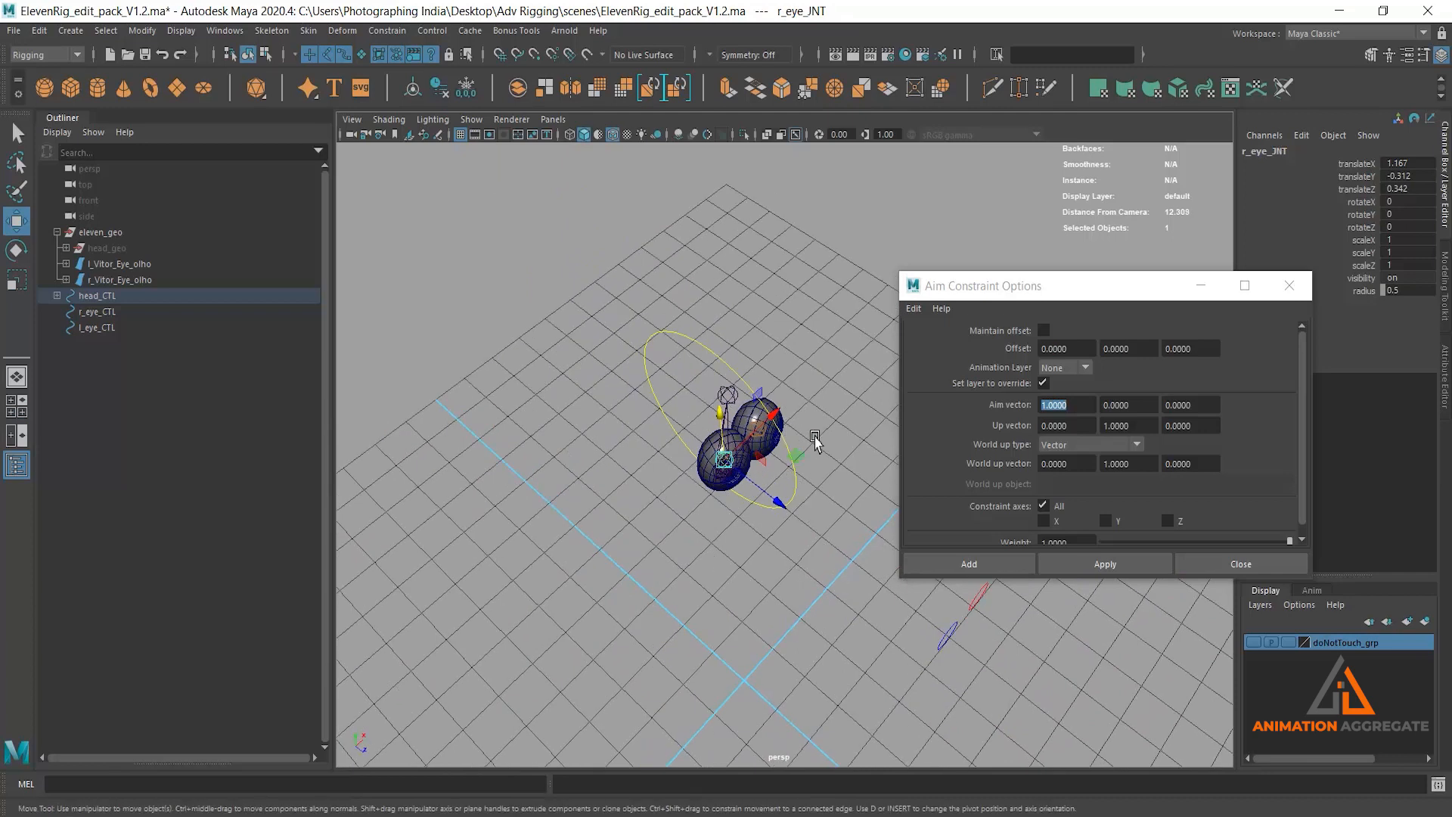
{"action": "middle_click_drag", "start_coordinate": [785, 500], "coordinate": [724, 394], "text": "alt"}
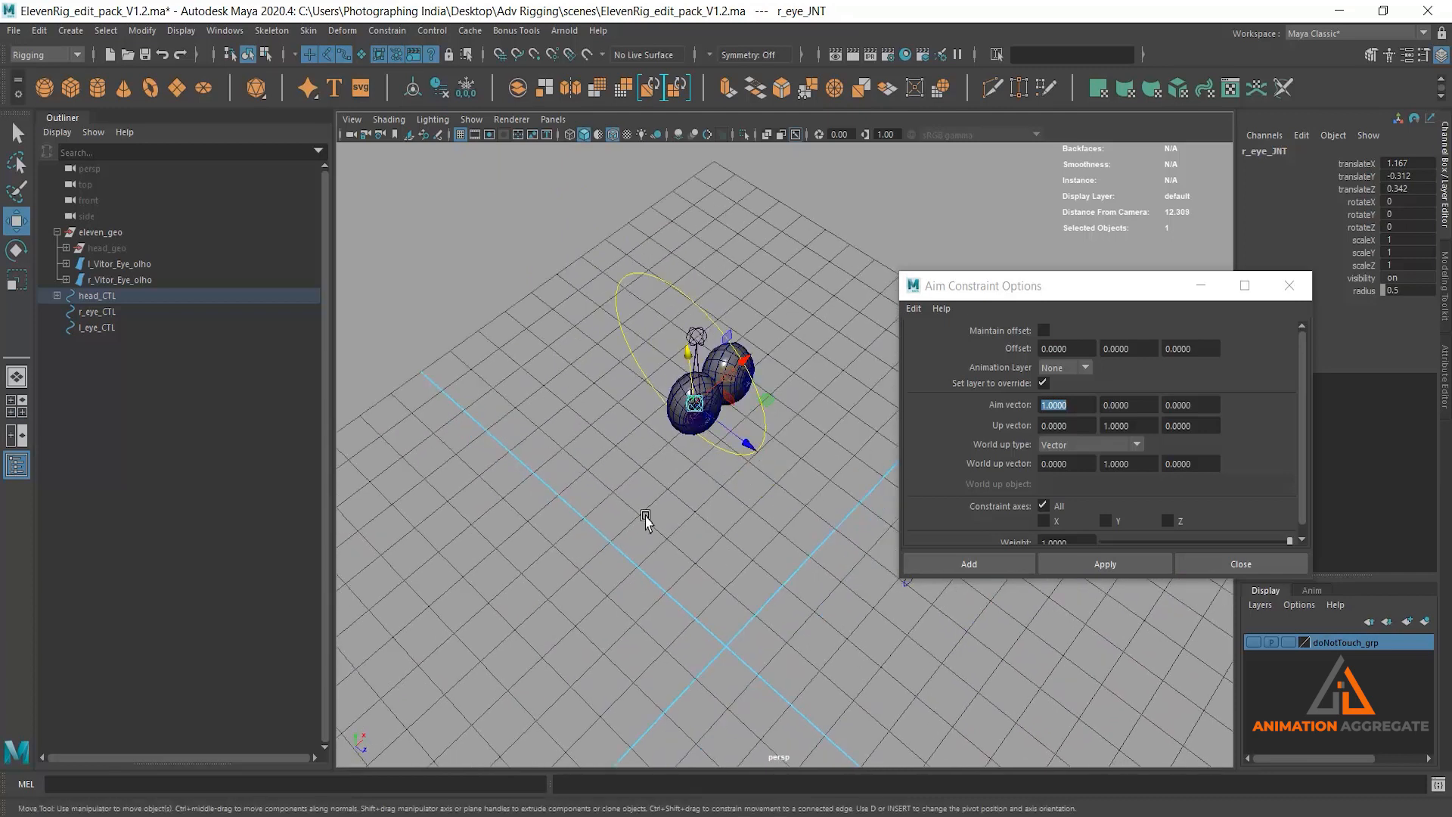
{"action": "middle_click_drag", "start_coordinate": [796, 431], "coordinate": [690, 415], "text": "alt"}
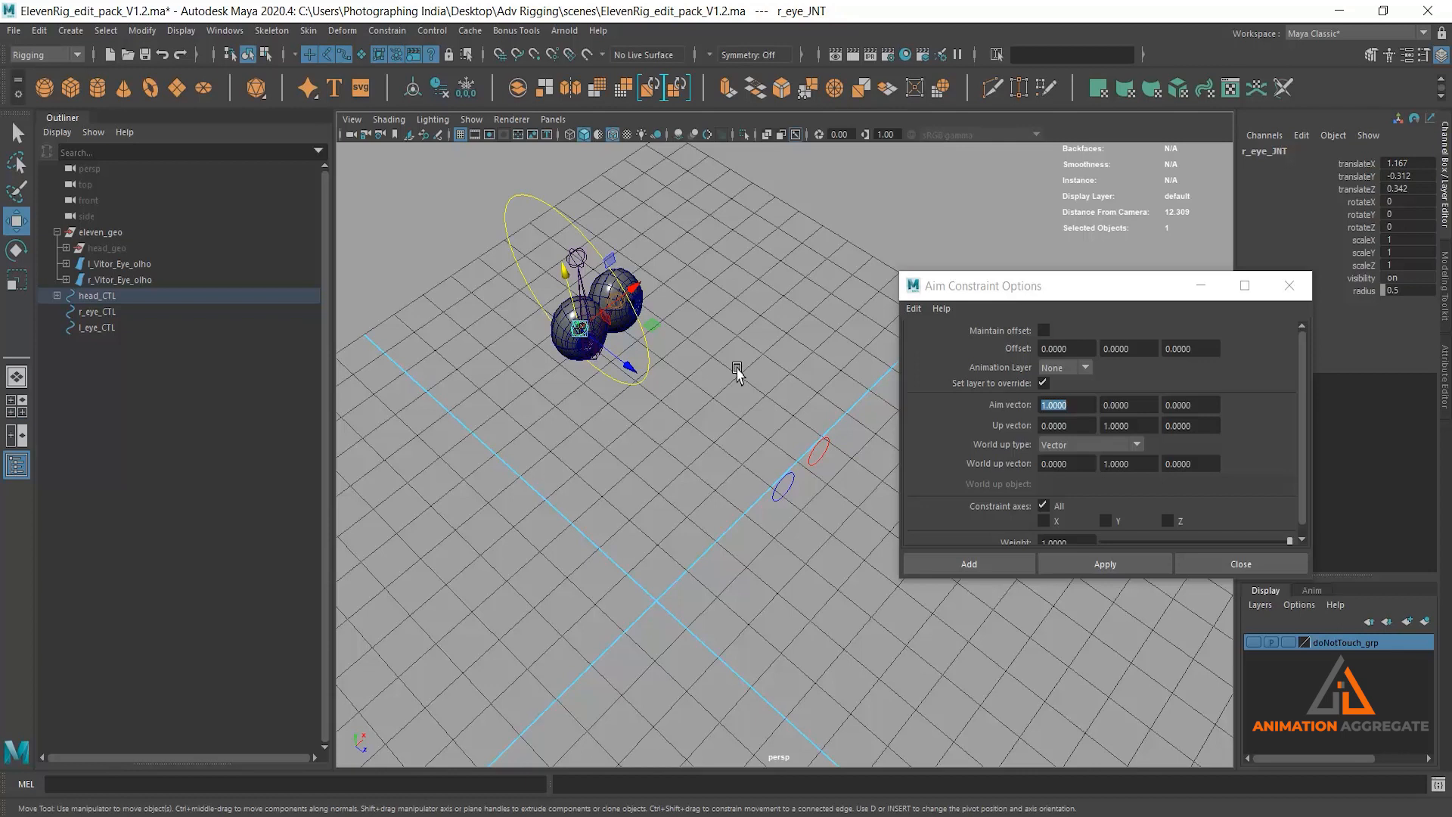
- Aim-constrain r_eye_JNT to r_eye_CTL with Maintain offset enabled, keeping the other constraint options at their defaults
{"action": "left_click", "coordinate": [1047, 331]}
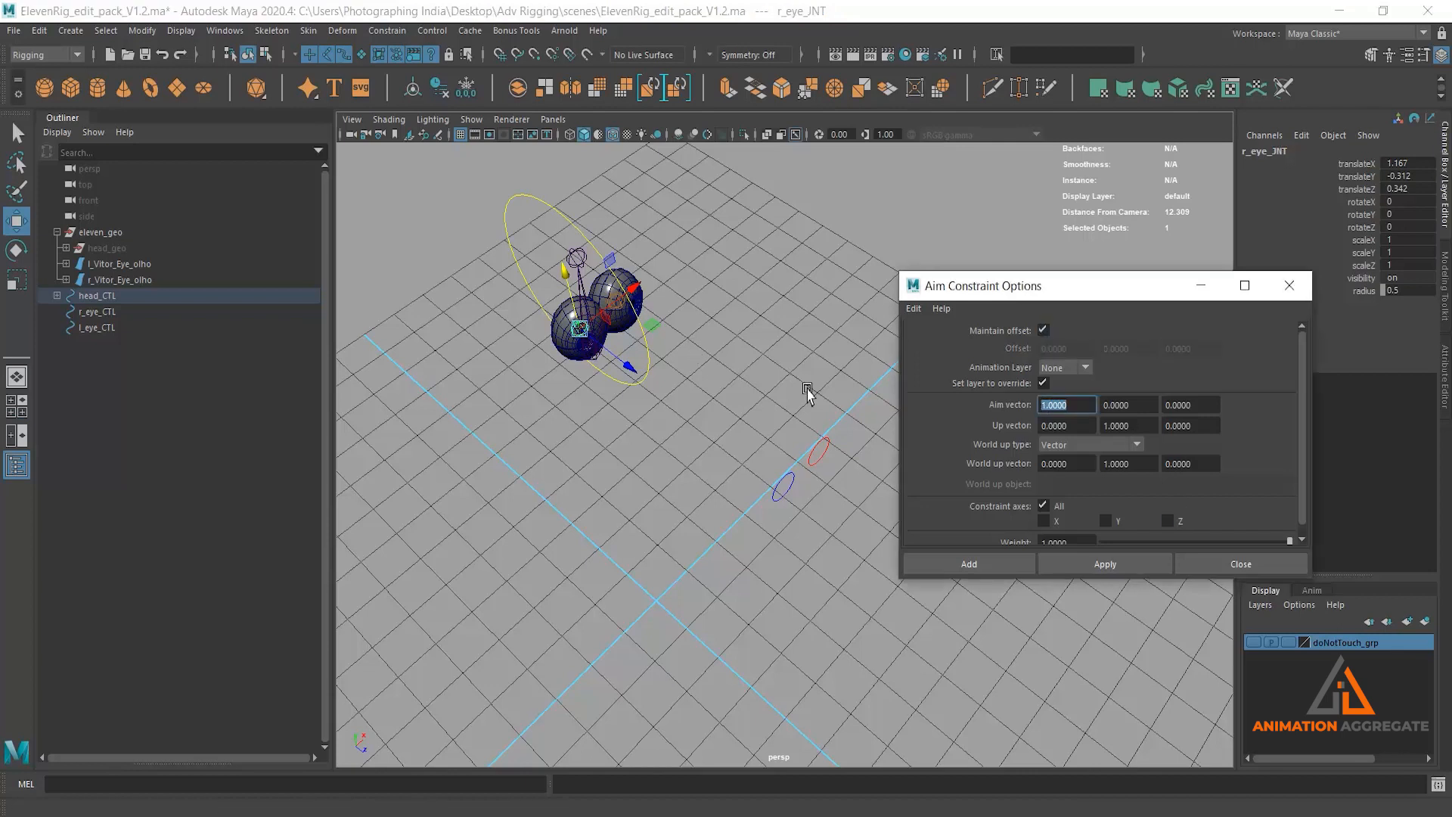
{"action": "left_click", "coordinate": [780, 482]}
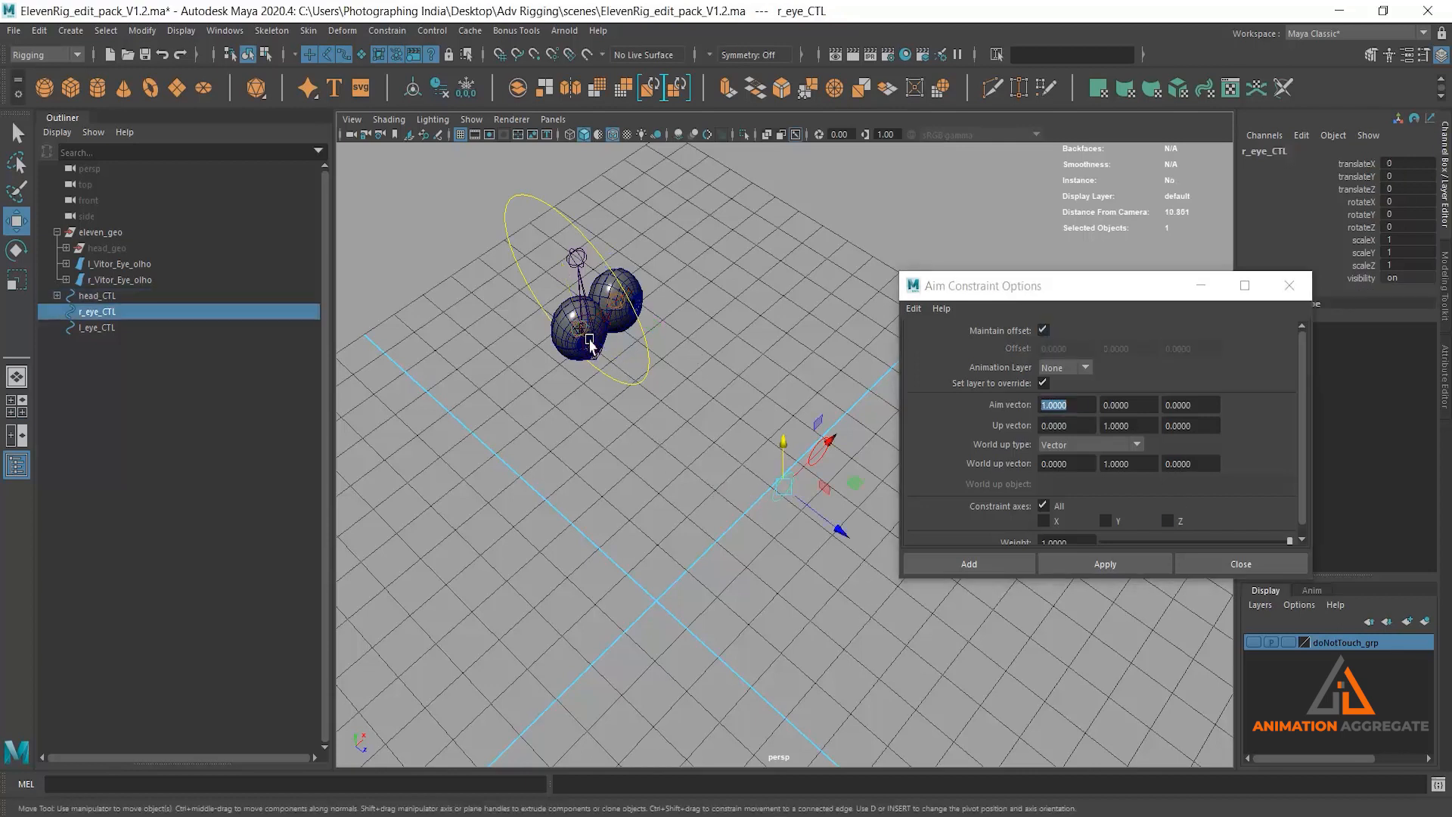
{"action": "left_click", "coordinate": [583, 332], "text": "shift"}
{"action": "key", "text": "ctrl+z"}
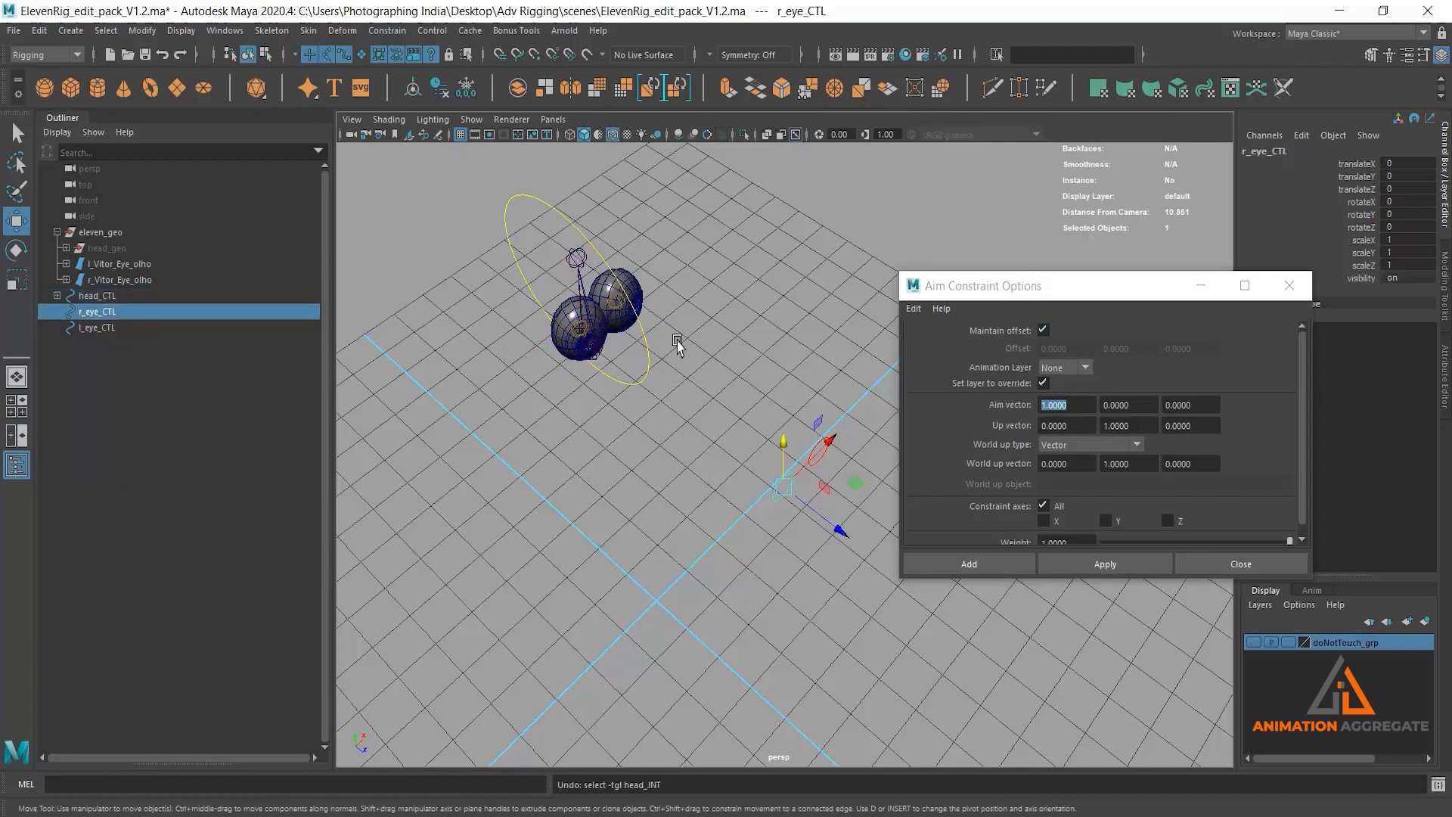
{"action": "middle_click_drag", "start_coordinate": [676, 337], "coordinate": [710, 467], "text": "alt"}
{"action": "left_click_drag", "start_coordinate": [709, 466], "coordinate": [593, 420], "text": "alt"}
{"action": "scroll", "coordinate": [592, 419], "scroll_direction": "up", "scroll_amount": 3}
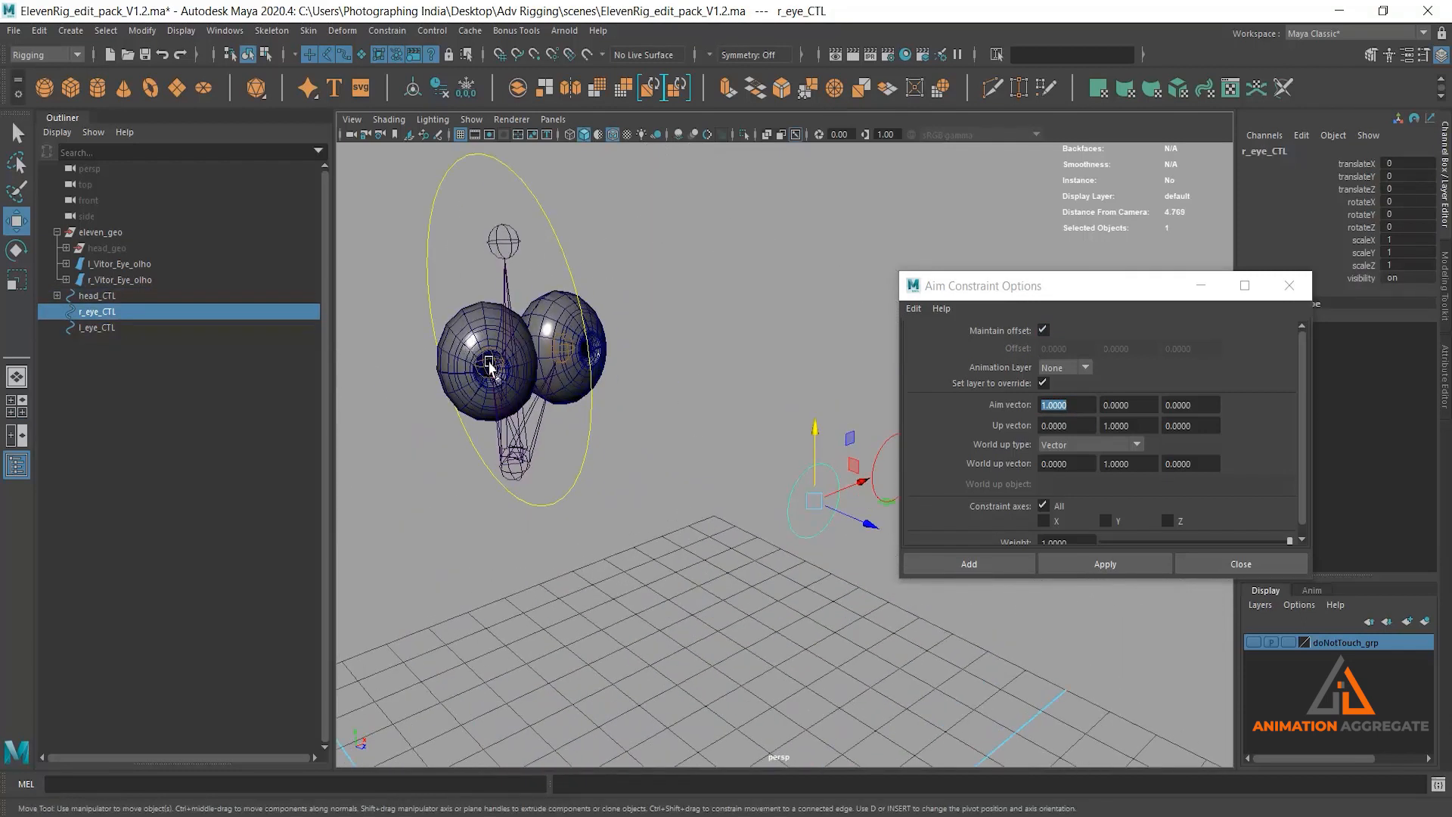
{"action": "left_click", "coordinate": [491, 366], "text": "shift"}
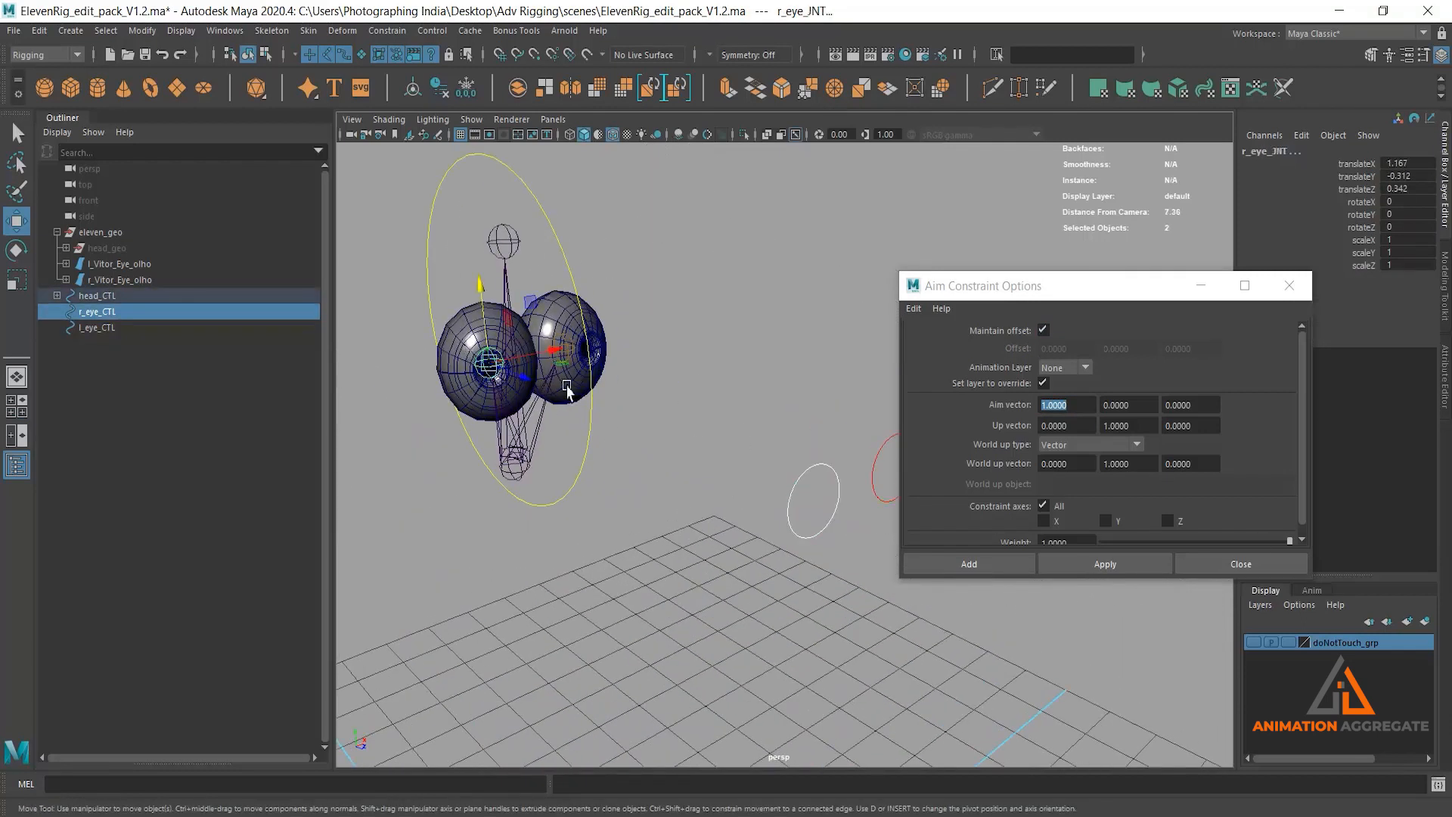
{"action": "left_click", "coordinate": [1092, 572]}
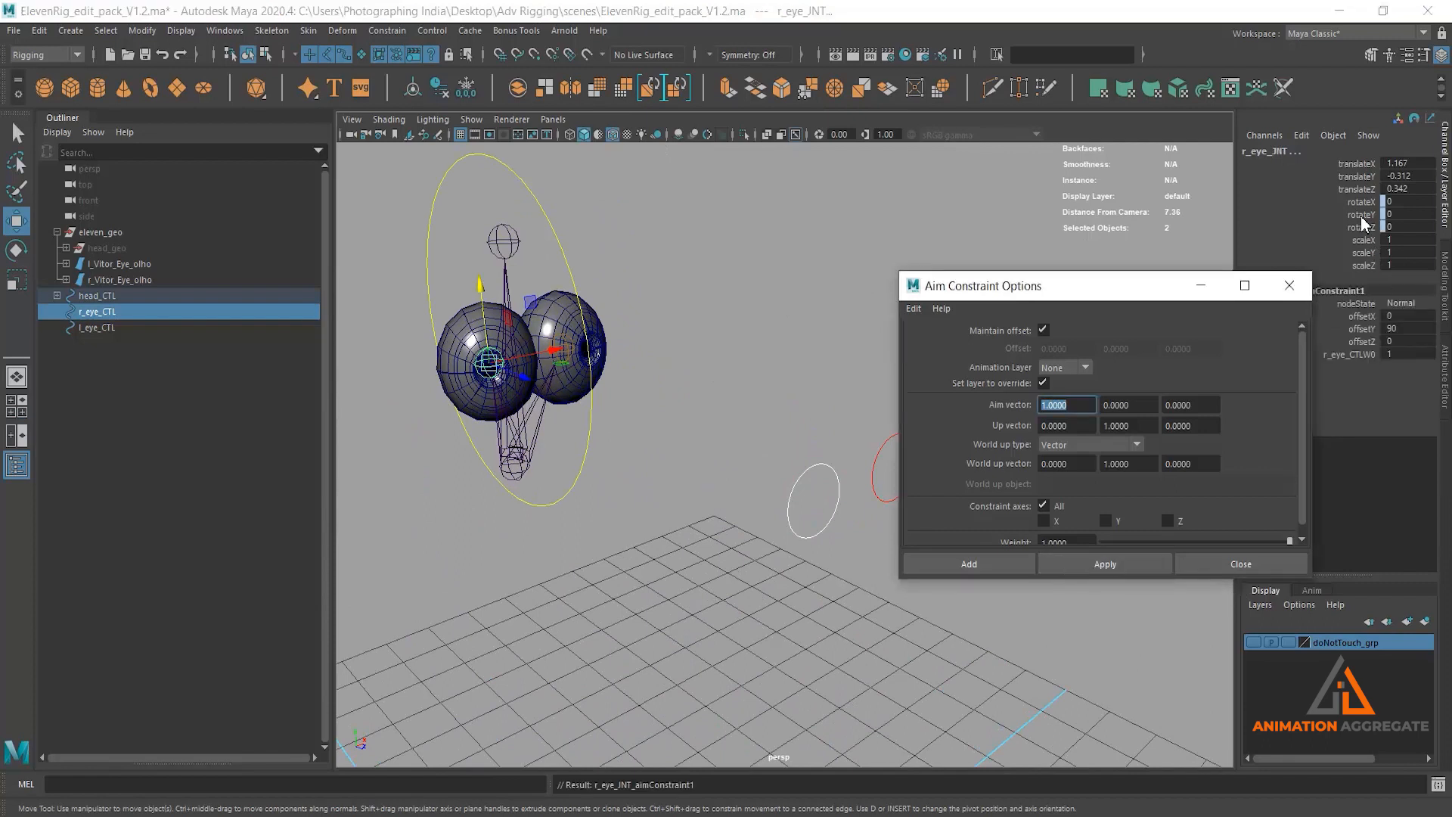
- Check the right eye joint's rotation channels and its aim constraint's Y offset, with only the joint selected at the end
{"action": "left_click_drag", "start_coordinate": [1358, 202], "coordinate": [1359, 226]}
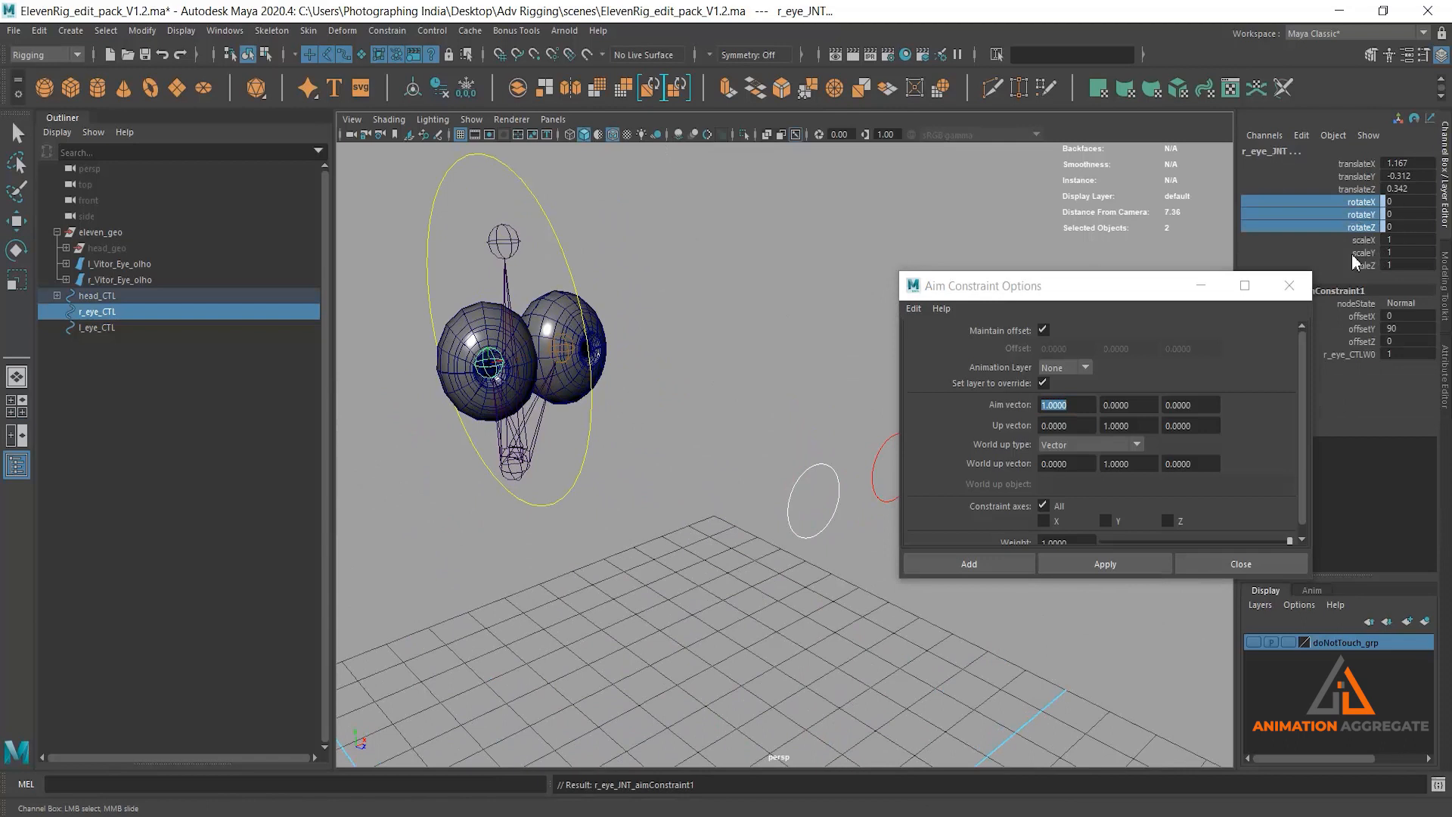
{"action": "left_click_drag", "start_coordinate": [1137, 293], "coordinate": [1122, 483]}
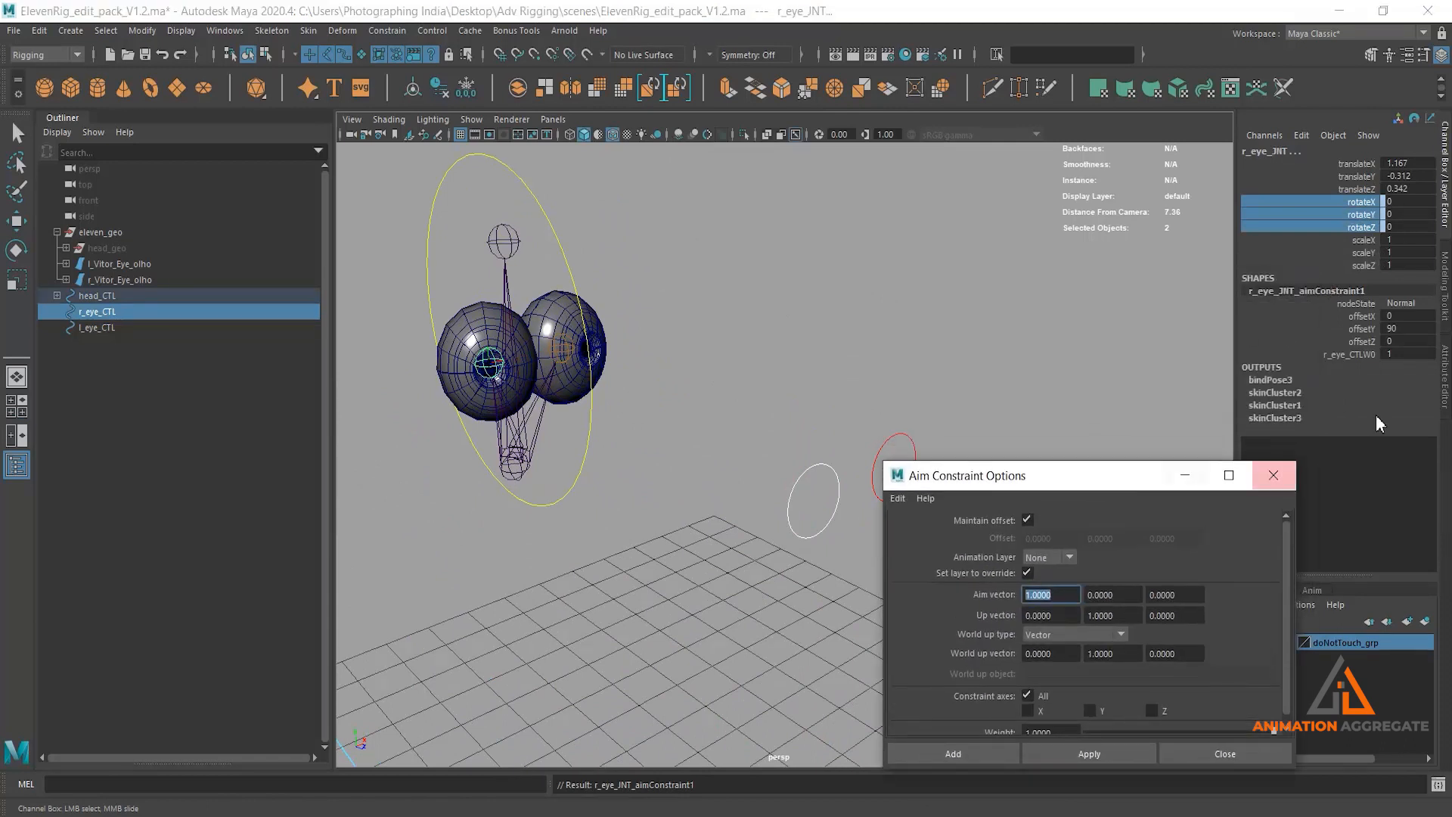
{"action": "left_click", "coordinate": [1364, 330]}
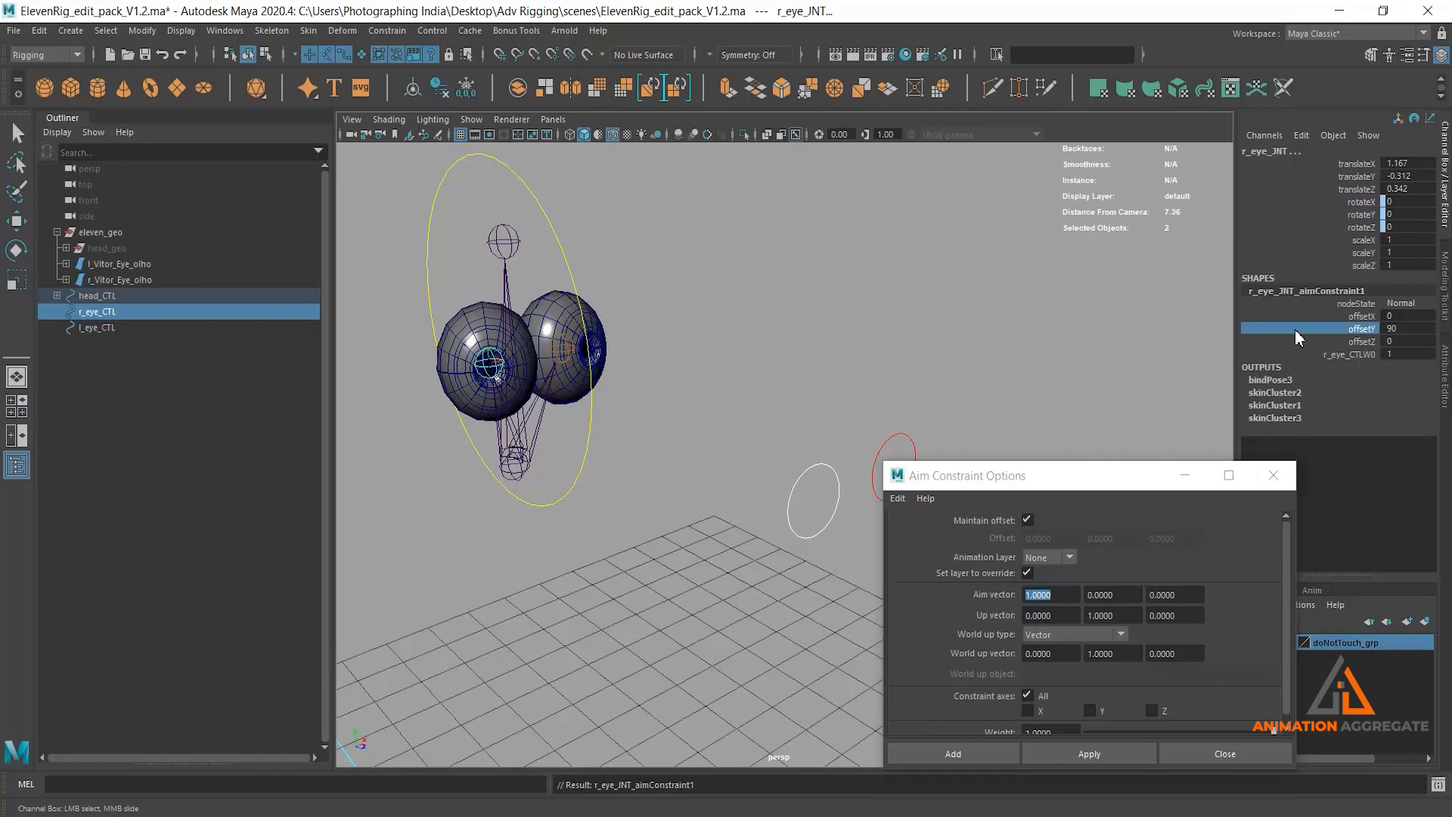
{"action": "left_click_drag", "start_coordinate": [1373, 203], "coordinate": [1366, 229]}
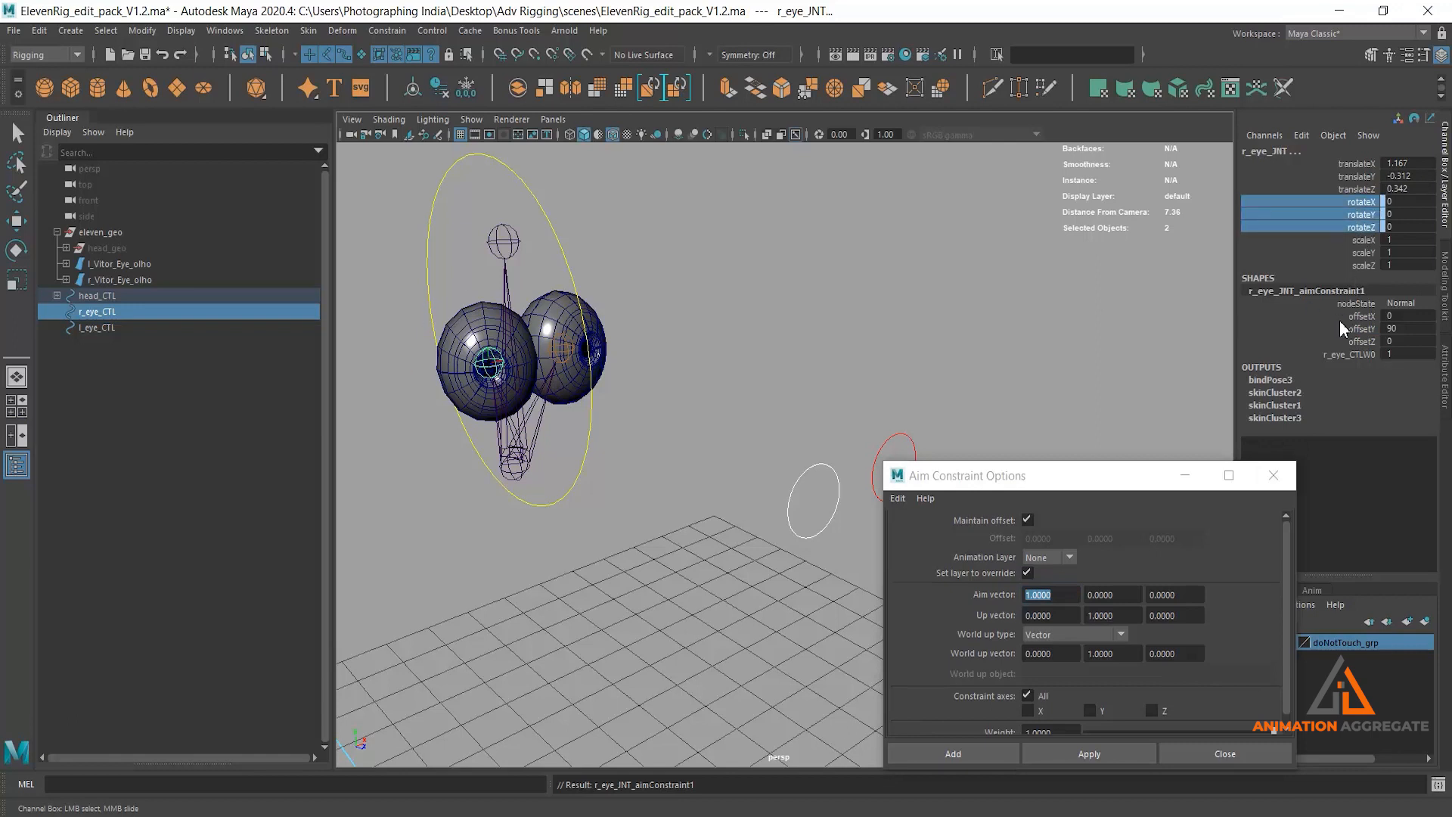
{"action": "left_click_drag", "start_coordinate": [1102, 481], "coordinate": [1132, 315]}
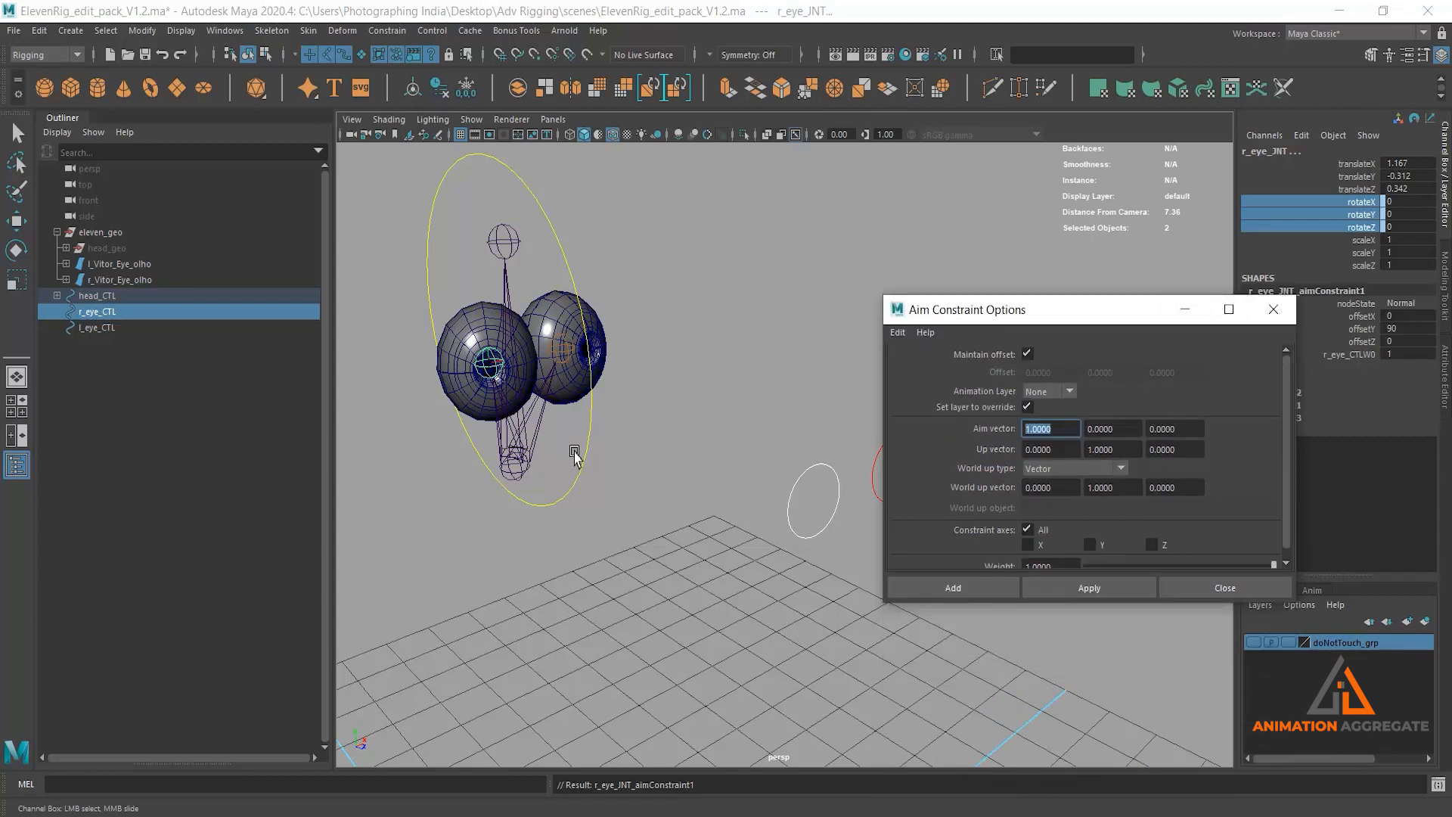
{"action": "left_click", "coordinate": [490, 360]}
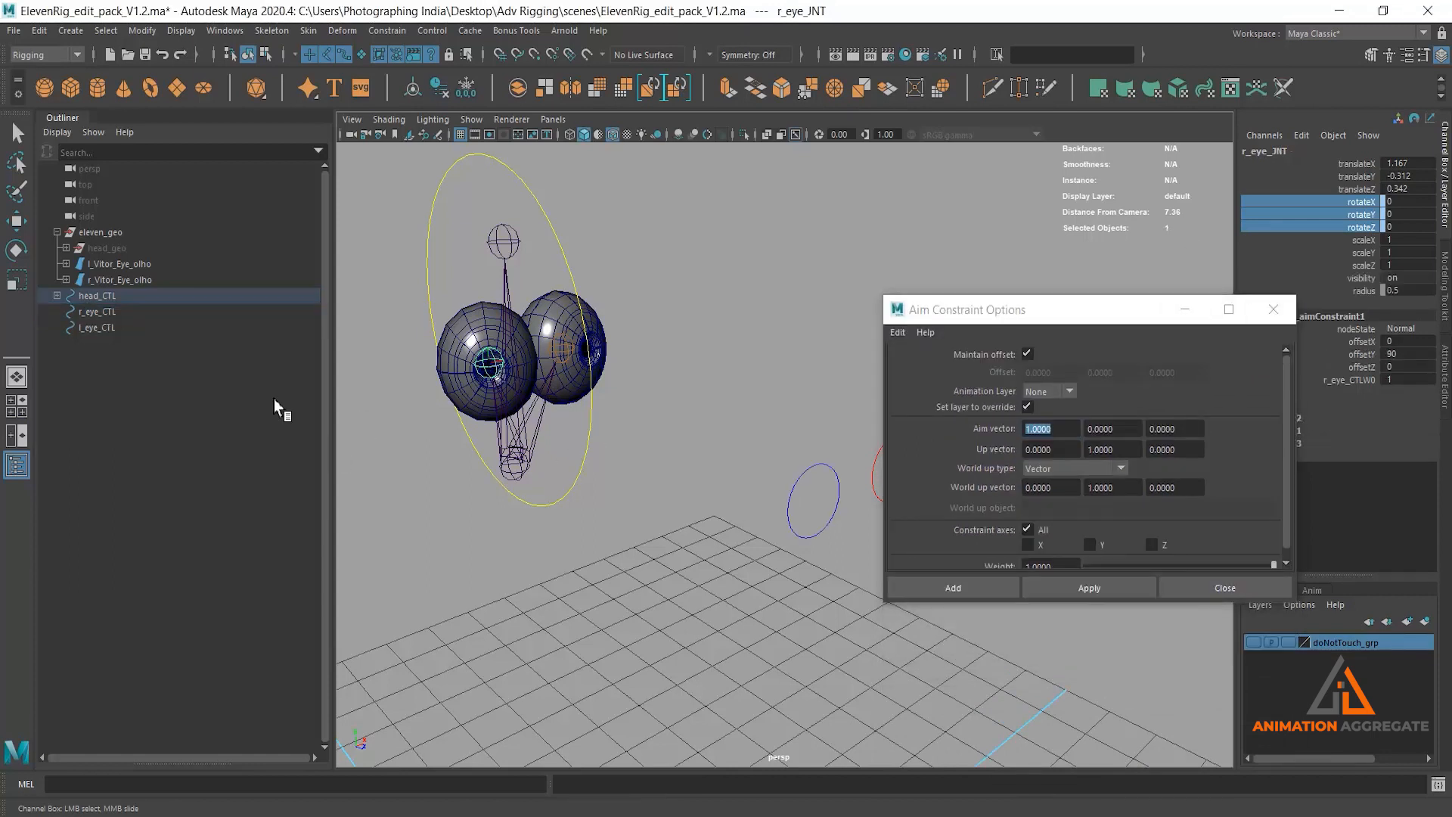
- Expand the head_CTL hierarchy down to r_eye_JNT and delete the aim constraint beneath that joint
{"action": "left_click", "coordinate": [57, 297]}
{"action": "left_click", "coordinate": [66, 312]}
{"action": "left_click", "coordinate": [76, 343]}
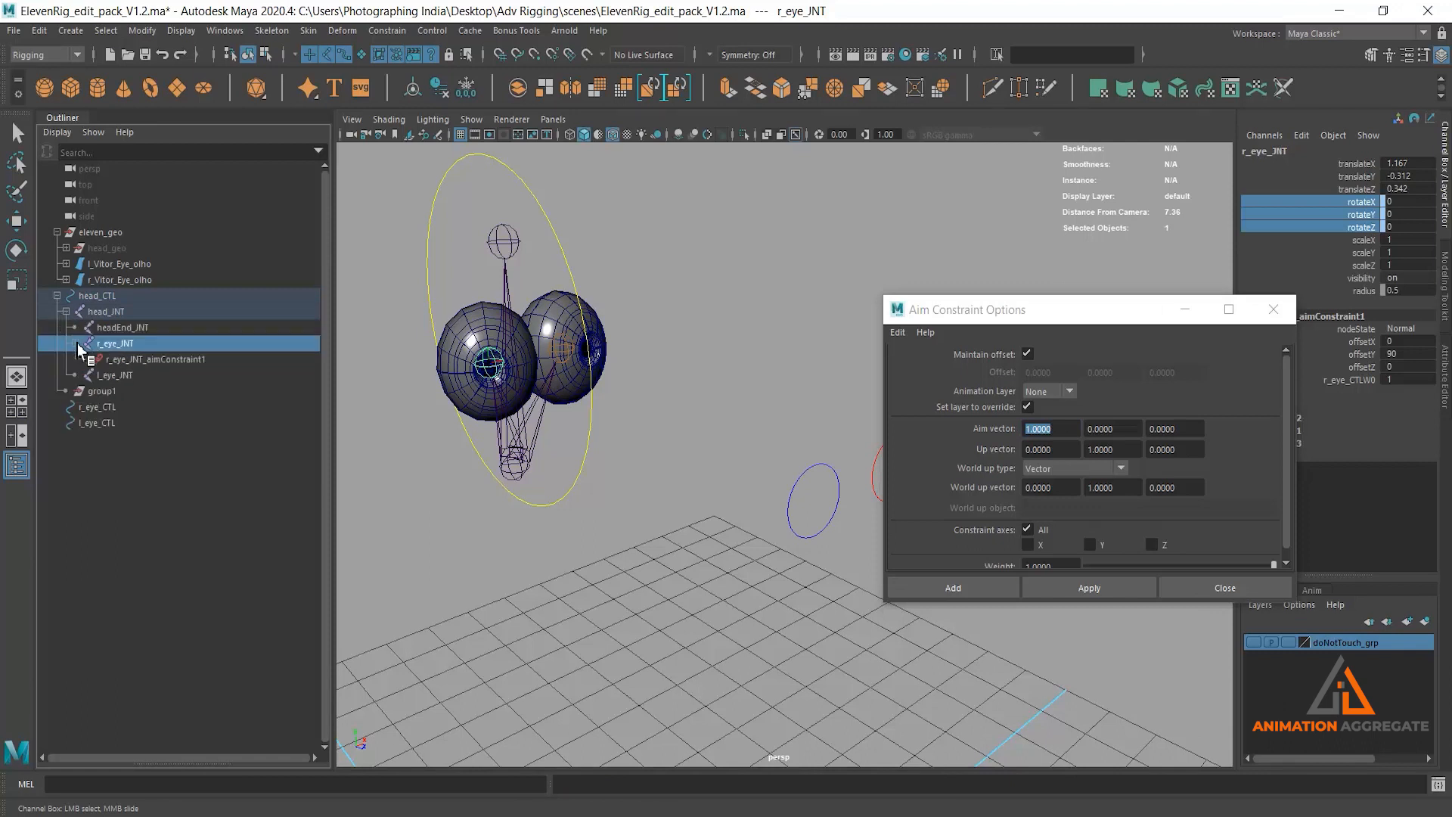
{"action": "left_click", "coordinate": [137, 360]}
{"action": "key", "text": "Delete"}
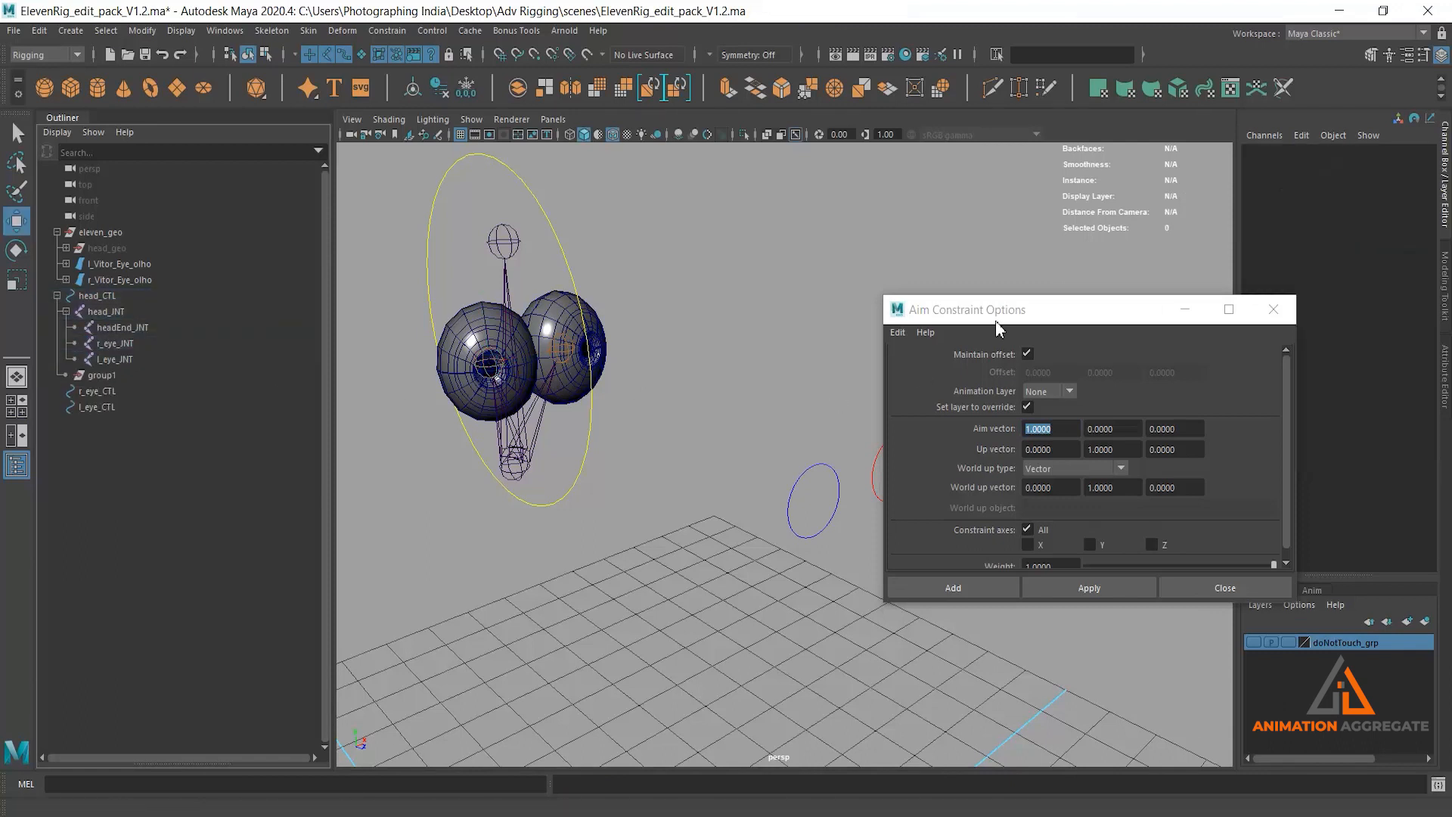
- Turn off Maintain offset and set the aim vector to 0, 0, 1, matching the axis of r_eye_JNT that faces the control
{"action": "left_click", "coordinate": [1026, 354]}
{"action": "mouse_move", "coordinate": [1102, 318]}
{"action": "left_mouse_down"}
{"action": "mouse_move", "coordinate": [1105, 365]}
{"action": "mouse_move", "coordinate": [1127, 323]}
{"action": "left_mouse_up"}
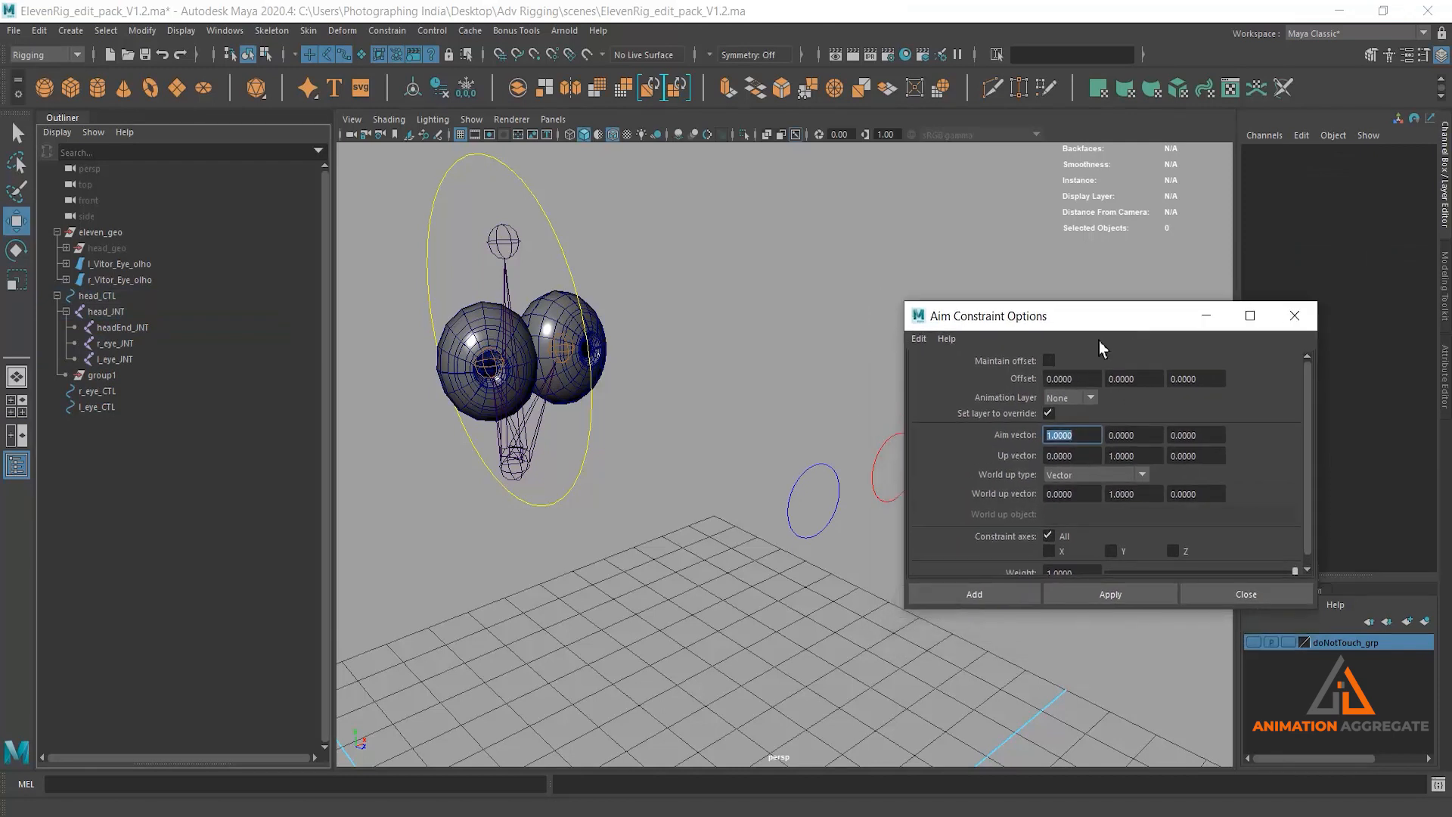
{"action": "left_click", "coordinate": [490, 359]}
{"action": "left_click_drag", "start_coordinate": [554, 414], "coordinate": [604, 454], "text": "alt"}
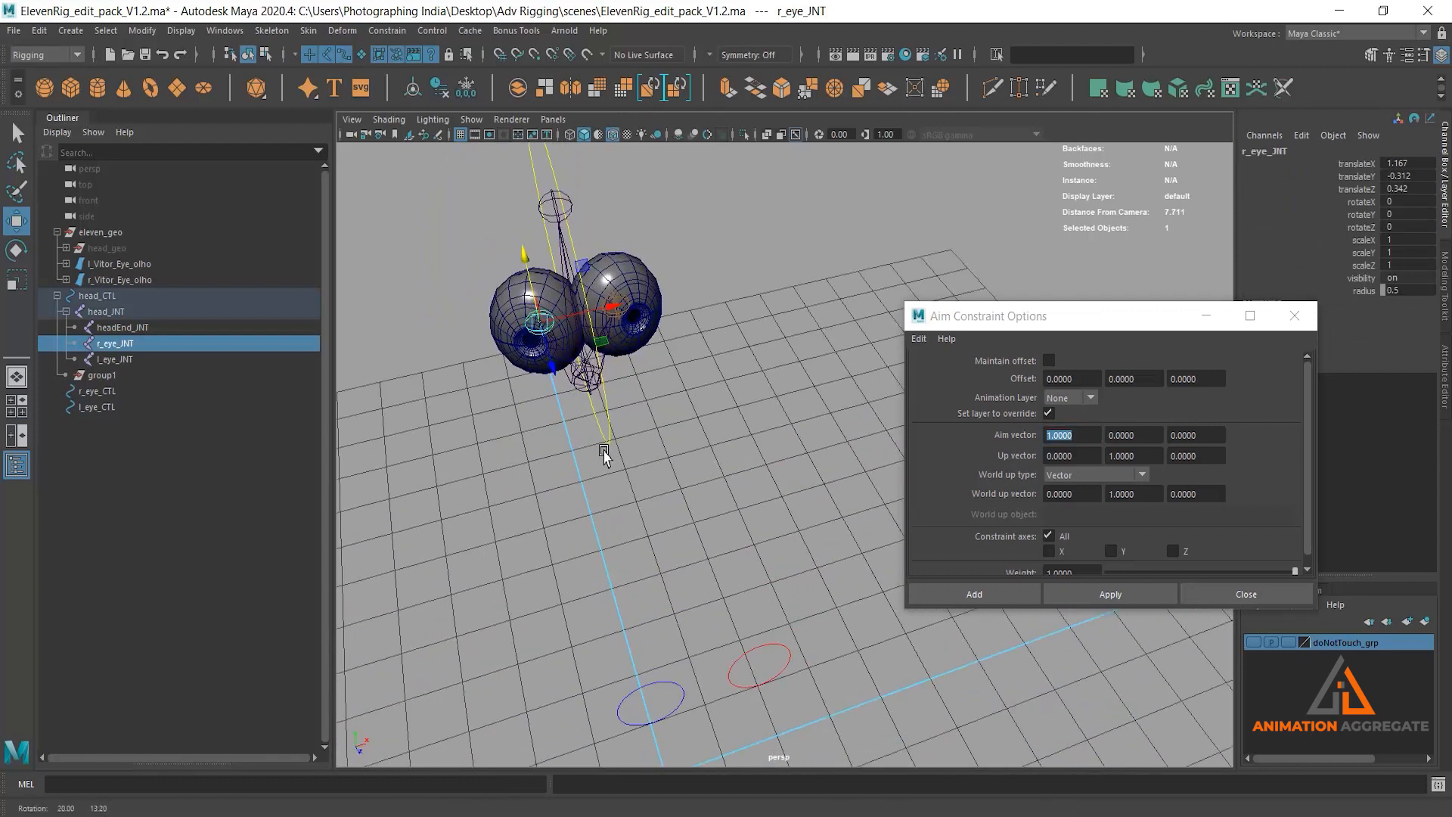
{"action": "middle_click_drag", "start_coordinate": [739, 406], "coordinate": [781, 328], "text": "alt"}
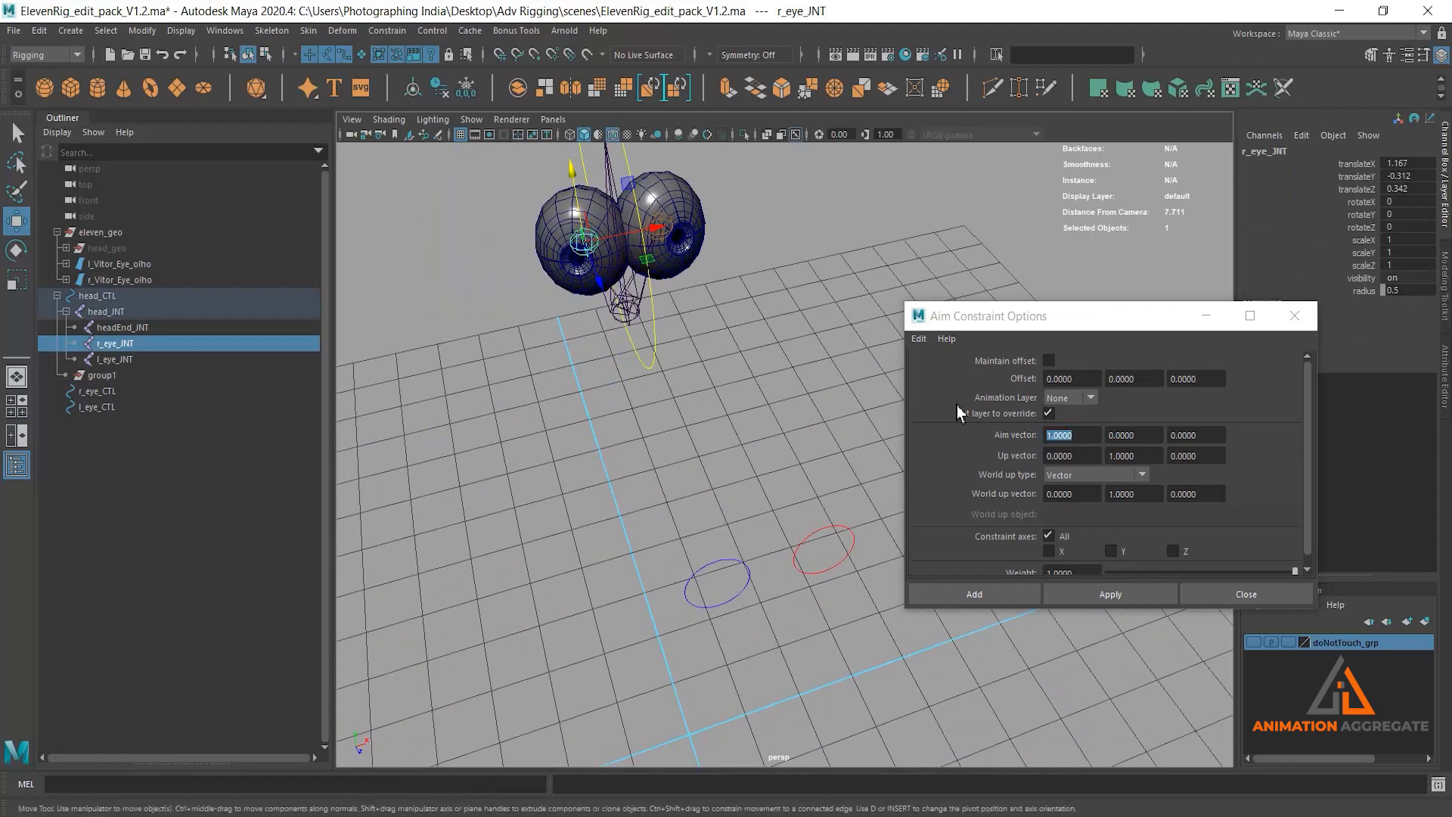
{"action": "left_click", "coordinate": [1088, 435]}
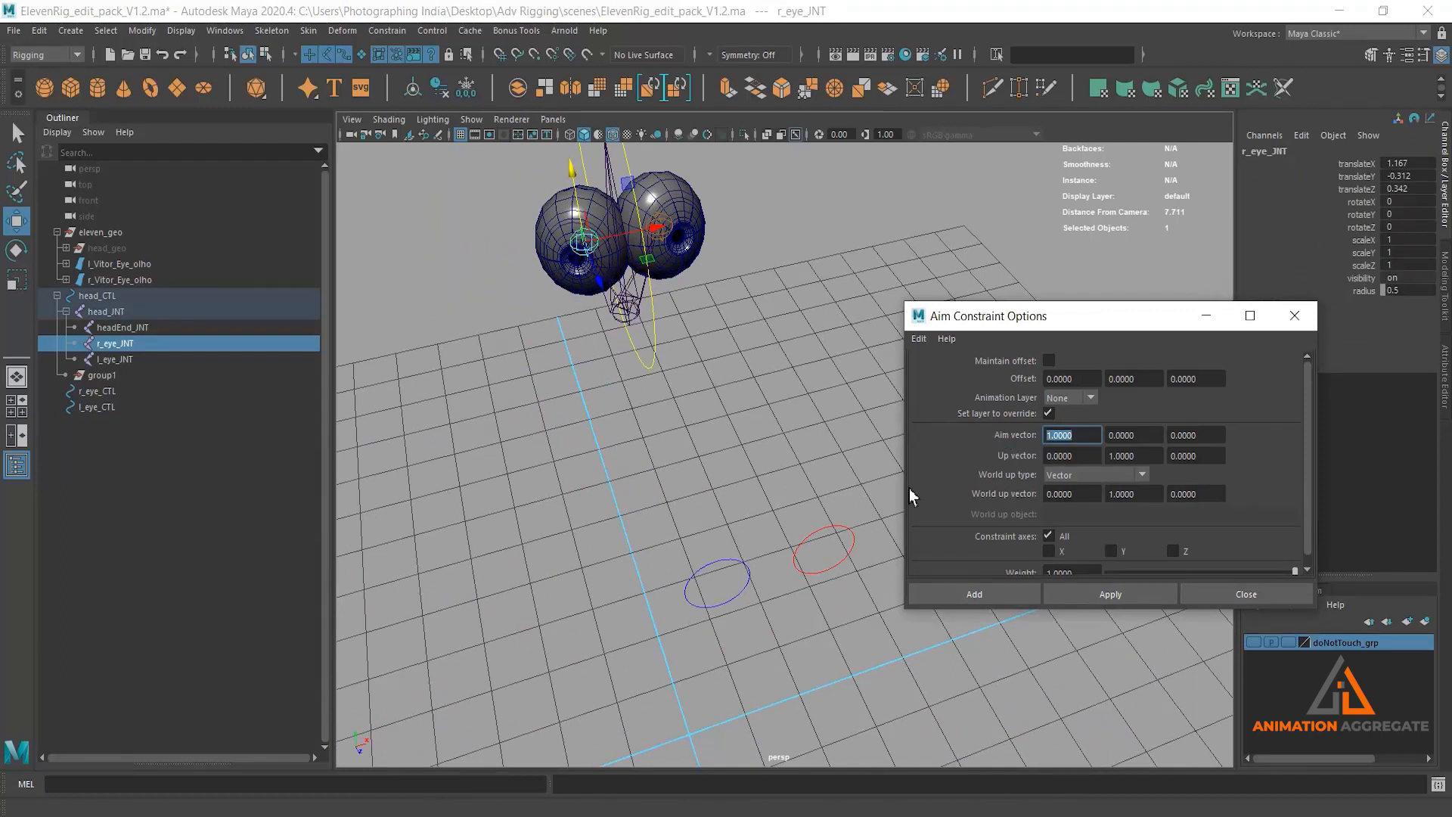
{"action": "type", "text": "0"}
{"action": "key", "text": "Return"}
{"action": "left_click", "coordinate": [1220, 435]}
{"action": "type", "text": "1"}
{"action": "key", "text": "Return"}
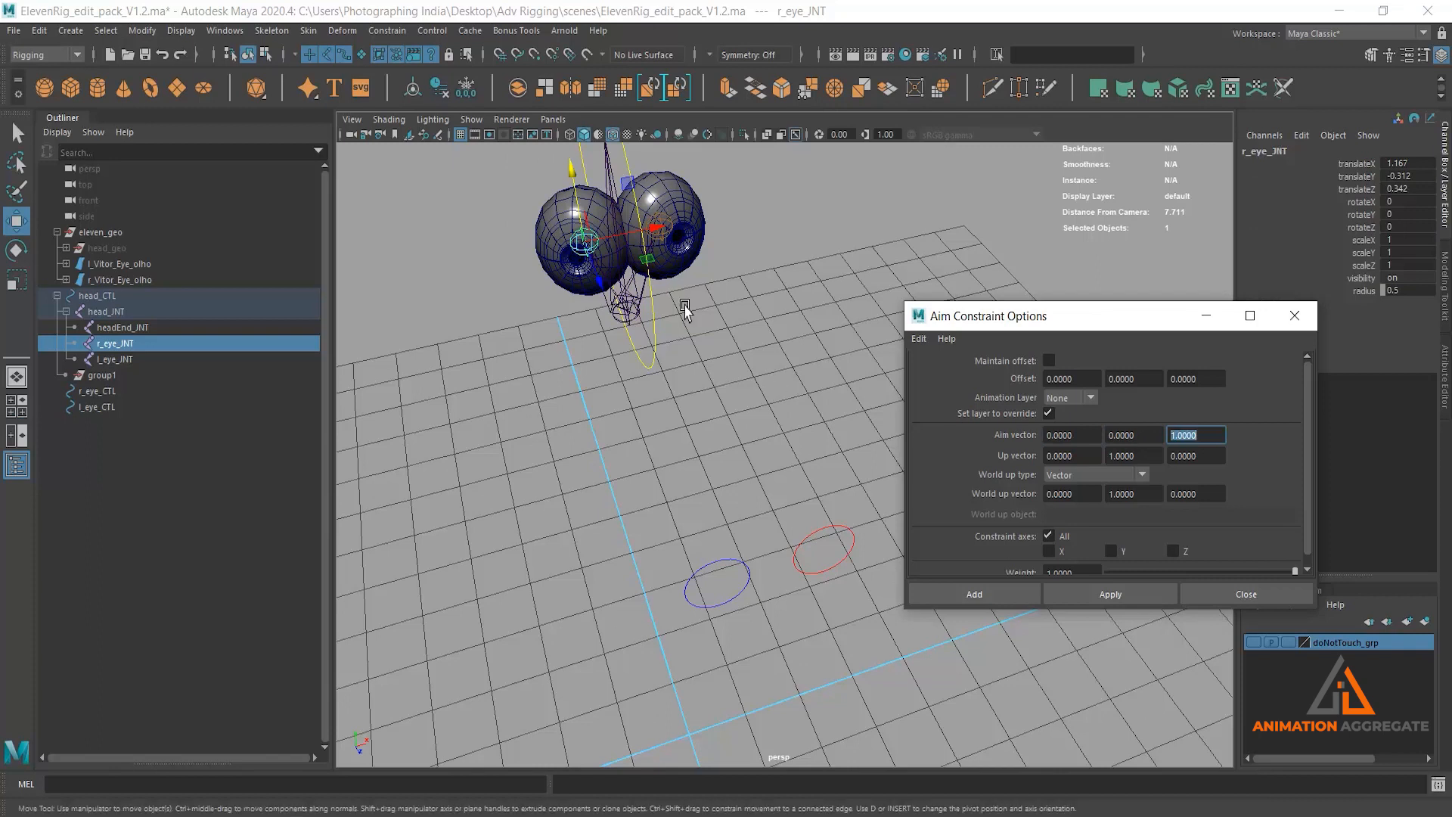
- Aim-constrain r_eye_JNT to r_eye_CTL with the aim vector 0, 0, 1 and no maintained offset
{"action": "left_click", "coordinate": [725, 564]}
{"action": "left_click", "coordinate": [564, 259], "text": "shift"}
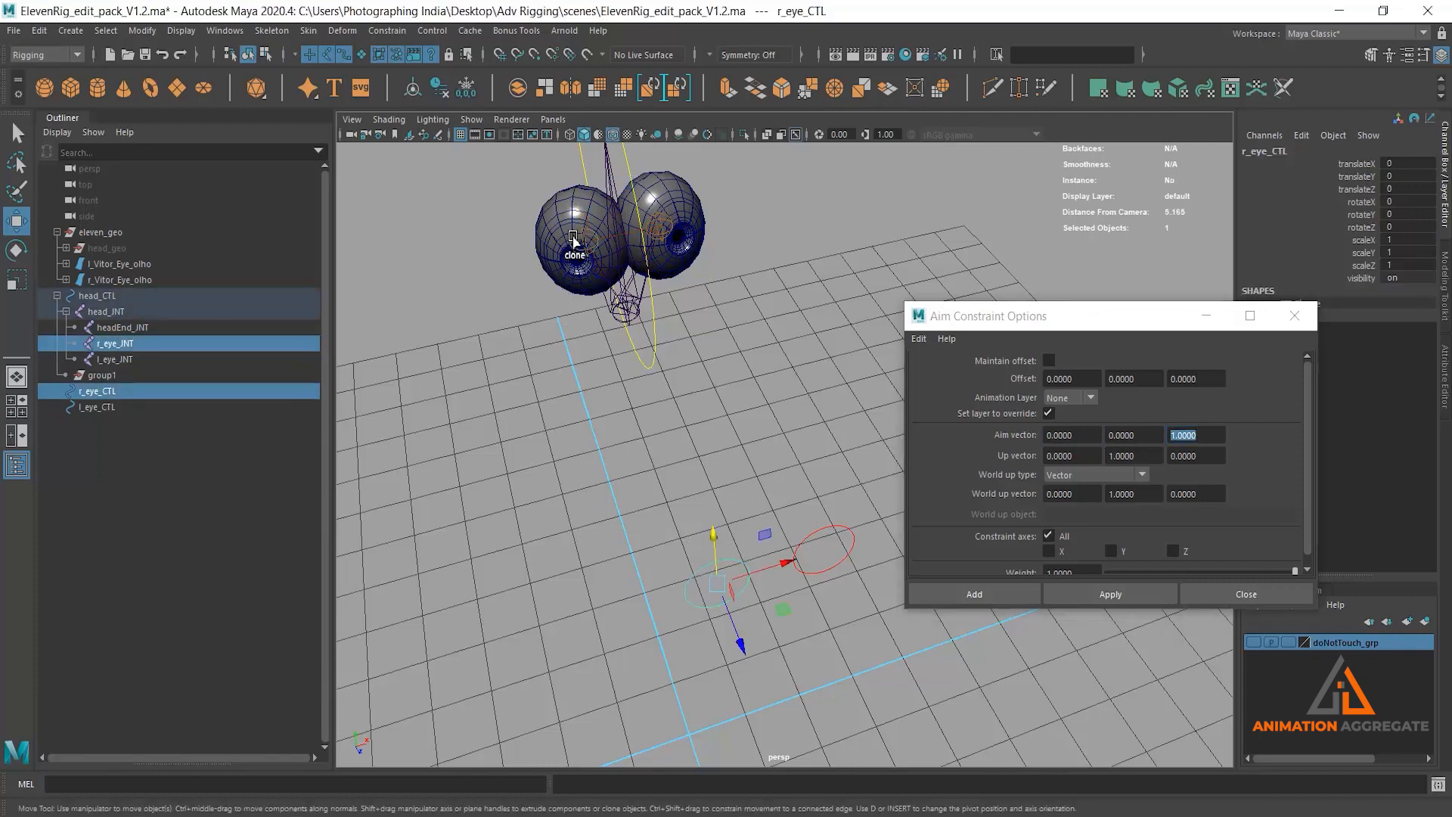
{"action": "left_click", "coordinate": [1132, 603]}
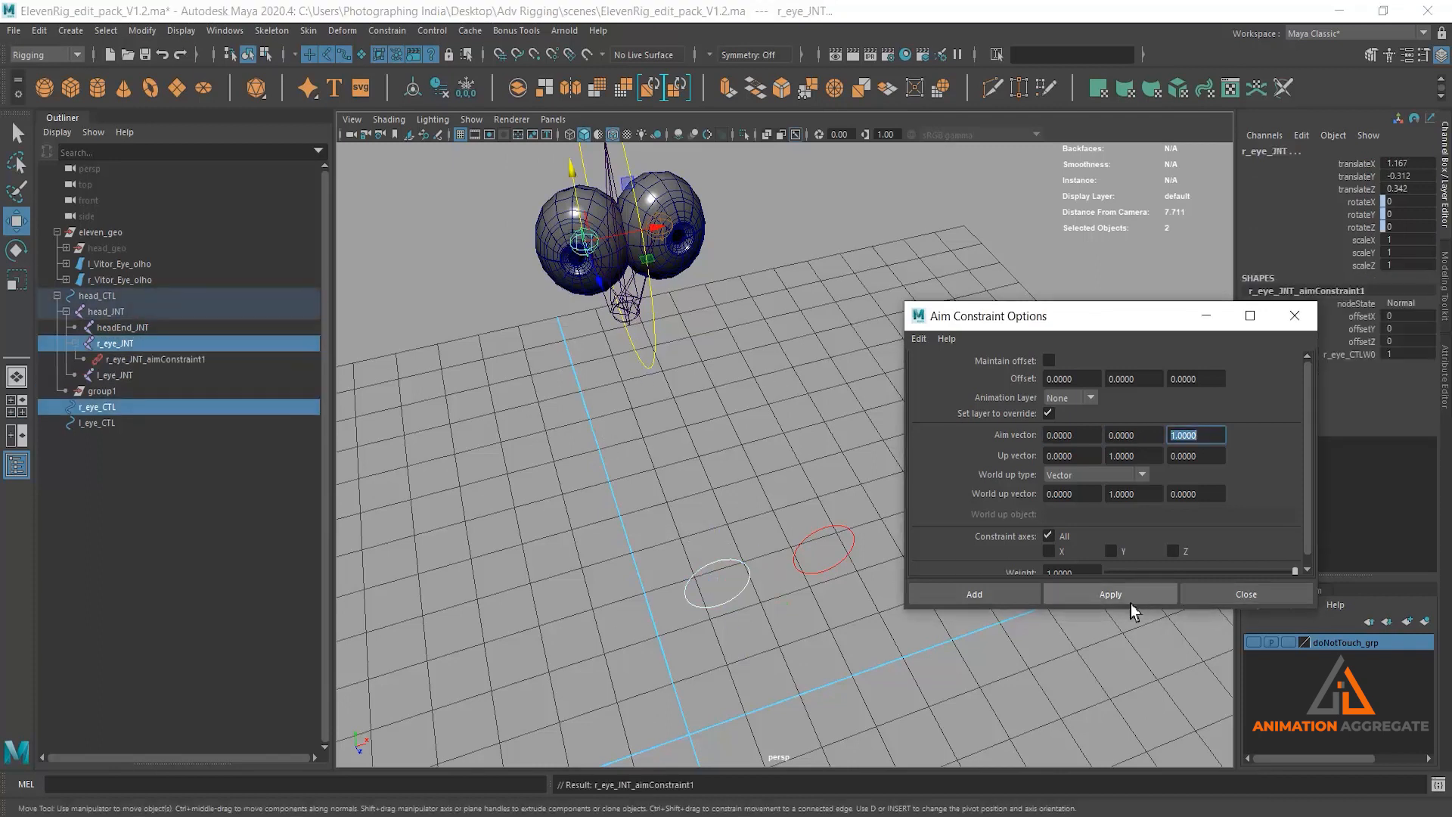
- Move r_eye_CTL sideways to test how the right eye follows it, and undo the move
{"action": "left_click", "coordinate": [717, 609]}
{"action": "left_click_drag", "start_coordinate": [720, 622], "coordinate": [680, 486], "text": "alt"}
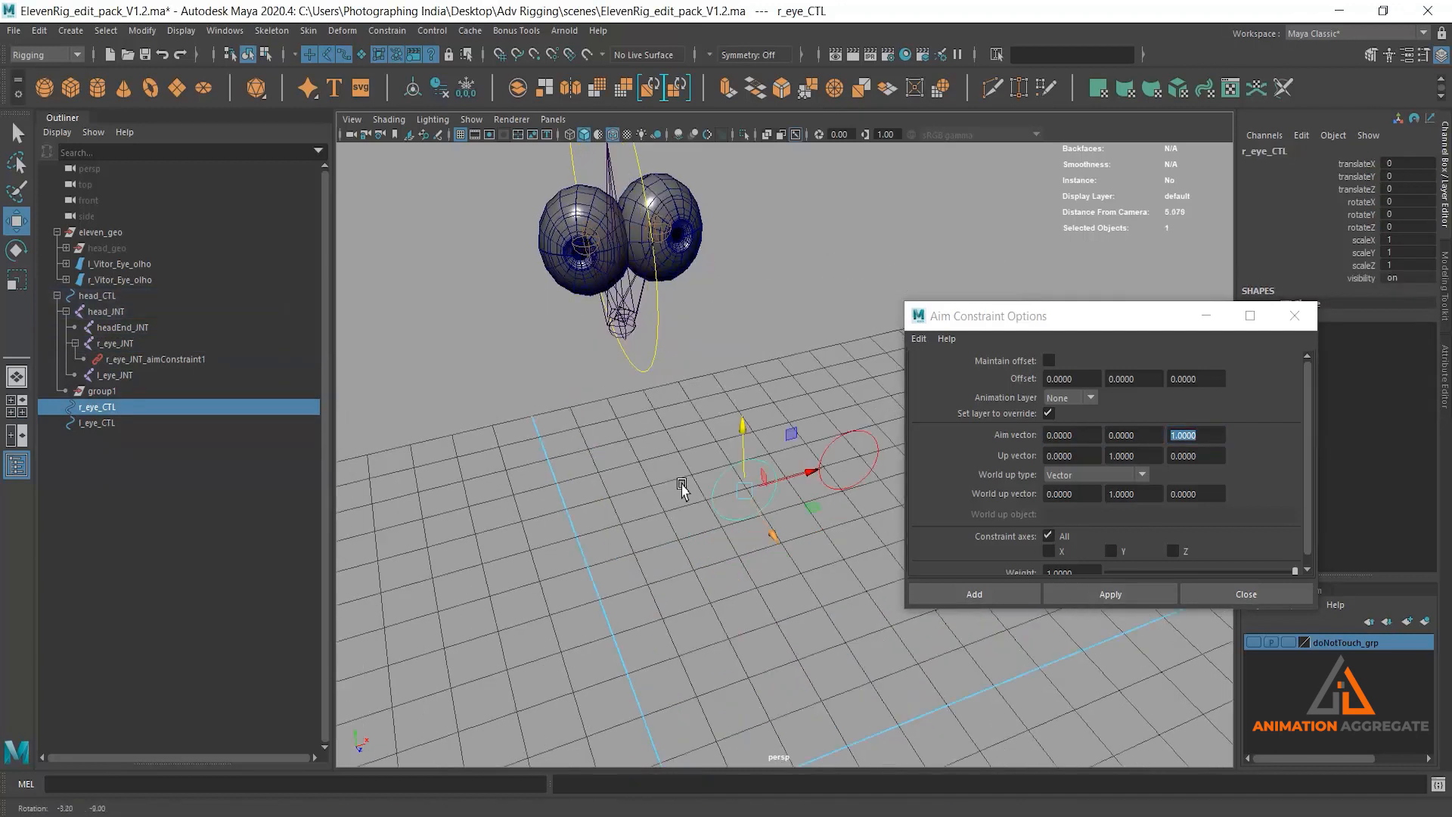
{"action": "left_click", "coordinate": [578, 238]}
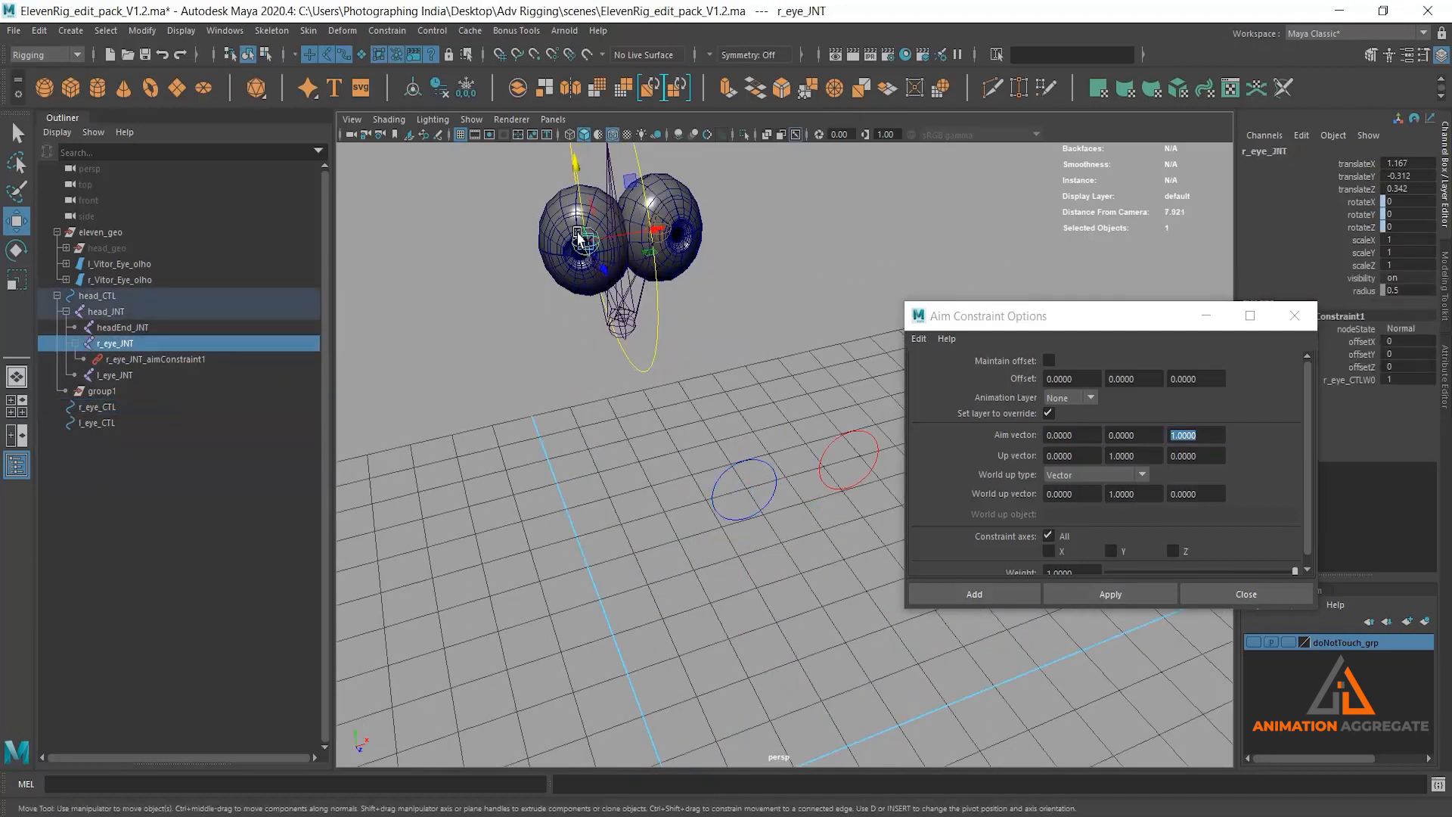
{"action": "left_click", "coordinate": [753, 522]}
{"action": "left_click_drag", "start_coordinate": [751, 492], "coordinate": [675, 501]}
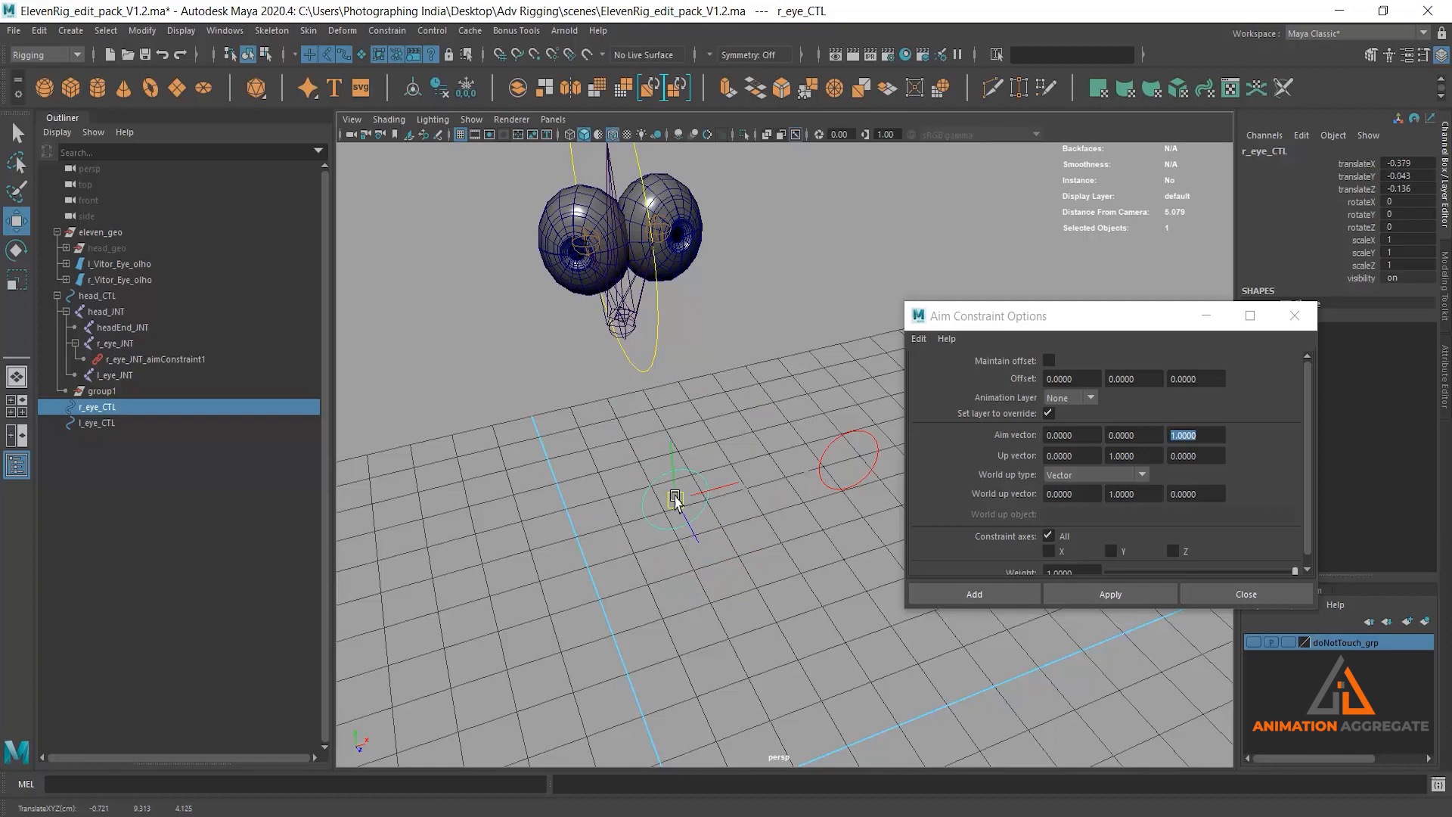
{"action": "key", "text": "ctrl+z"}
- Rotate head_CTL about Z to roughly -27 and -30 degrees to test the constrained right eye, undoing each rotation
{"action": "right_click_drag", "start_coordinate": [718, 415], "coordinate": [700, 356], "text": "alt"}
{"action": "left_click_drag", "start_coordinate": [700, 356], "coordinate": [643, 352], "text": "alt"}
{"action": "left_click", "coordinate": [674, 403]}
{"action": "key", "text": "e"}
{"action": "middle_click_drag", "start_coordinate": [698, 344], "coordinate": [767, 423], "text": "alt"}
{"action": "right_click_drag", "start_coordinate": [666, 428], "coordinate": [700, 465], "text": "alt"}
{"action": "left_click_drag", "start_coordinate": [700, 465], "coordinate": [686, 479], "text": "alt"}
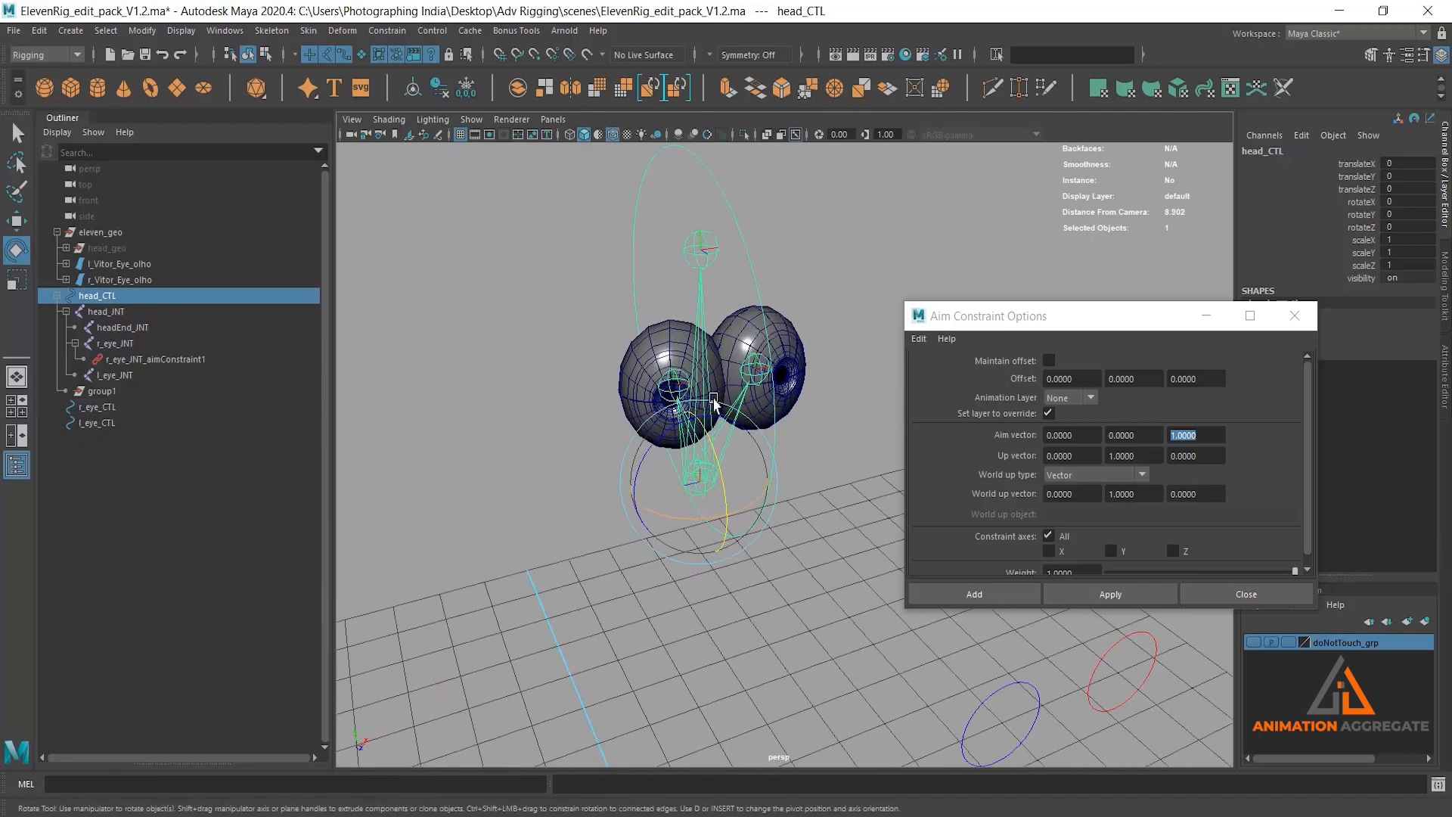
{"action": "right_click_drag", "start_coordinate": [714, 401], "coordinate": [720, 528], "text": "alt"}
{"action": "left_click_drag", "start_coordinate": [621, 457], "coordinate": [655, 433]}
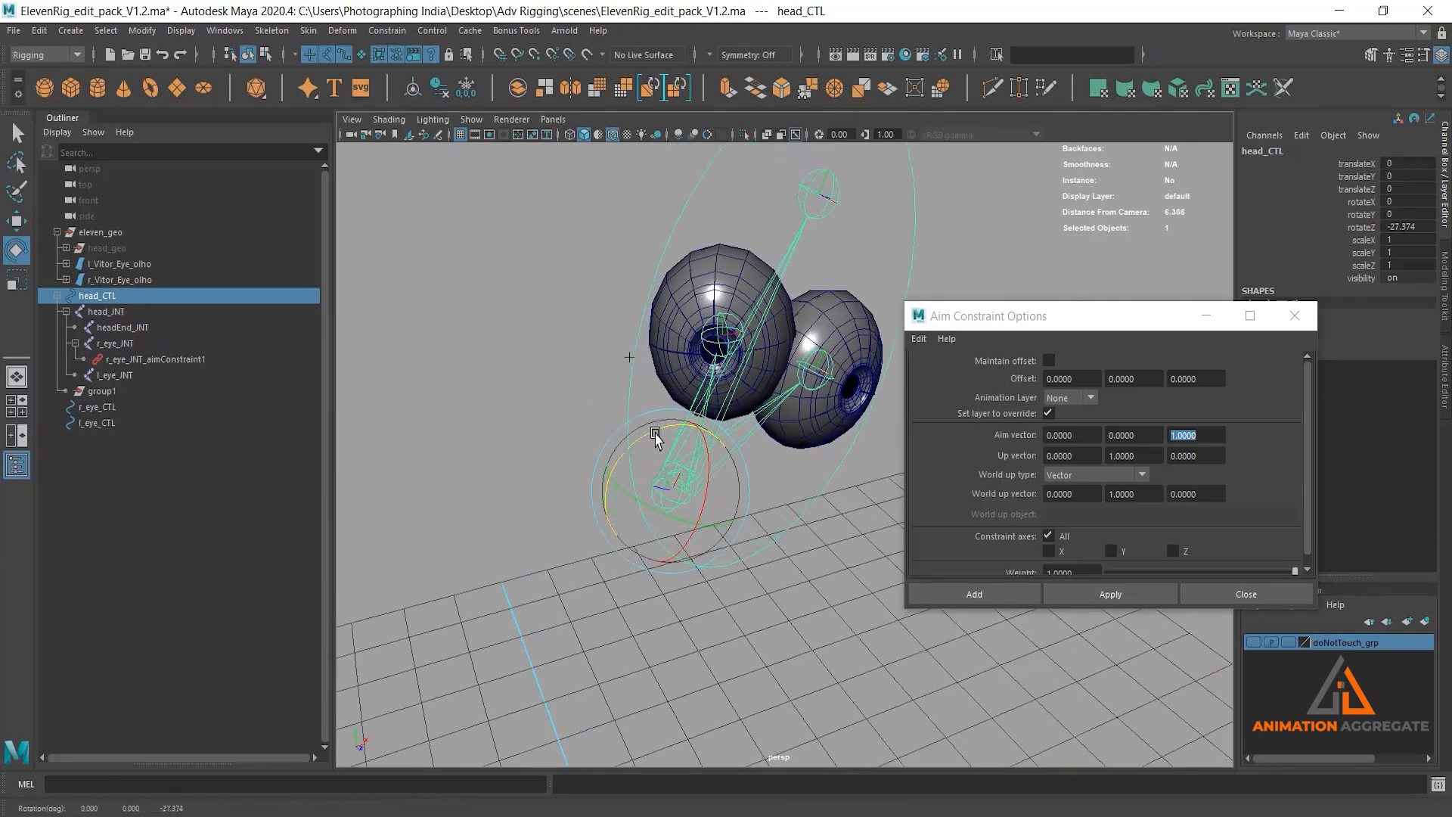
{"action": "key", "text": "ctrl+z"}
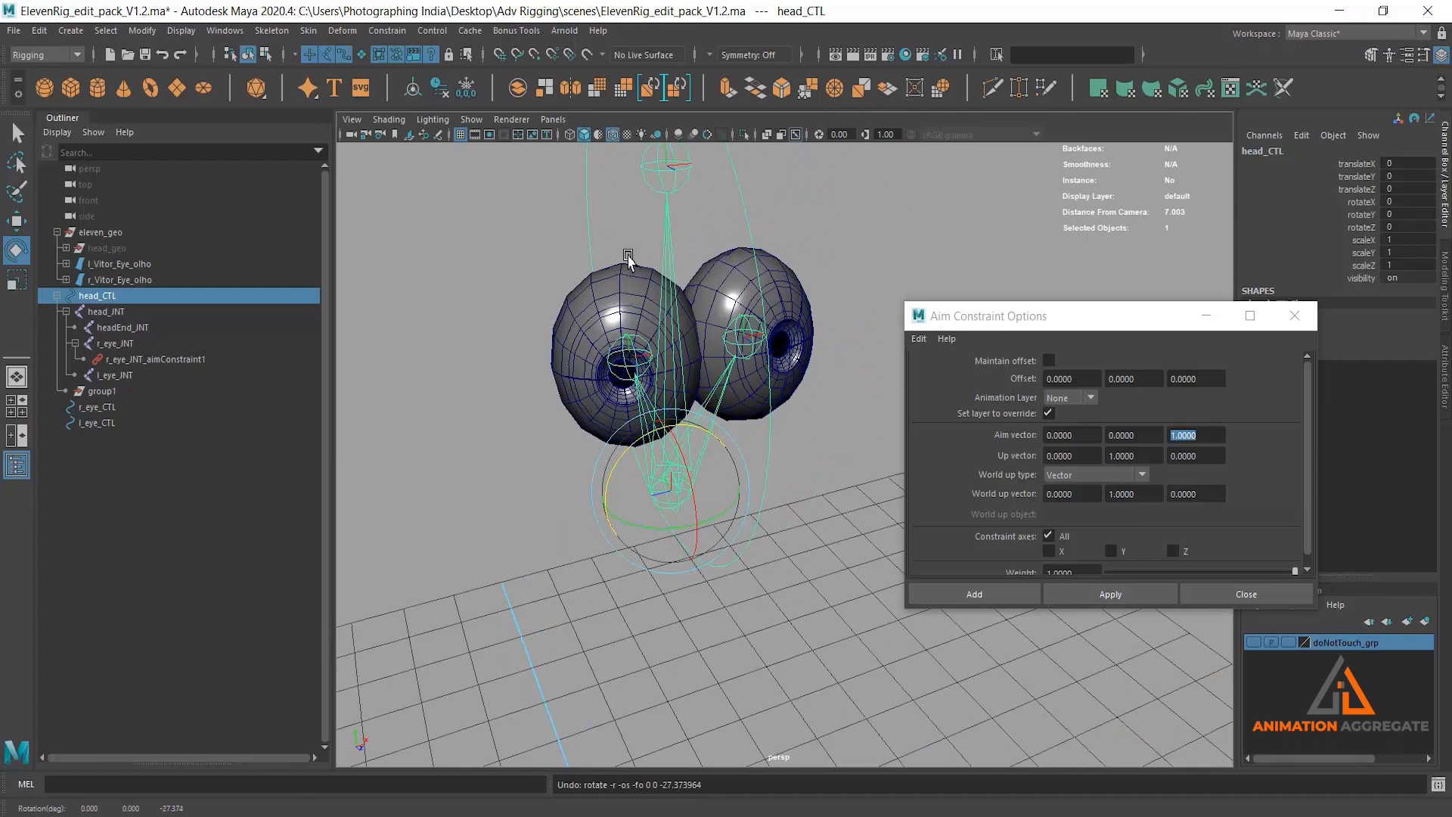
{"action": "left_click_drag", "start_coordinate": [628, 462], "coordinate": [665, 438]}
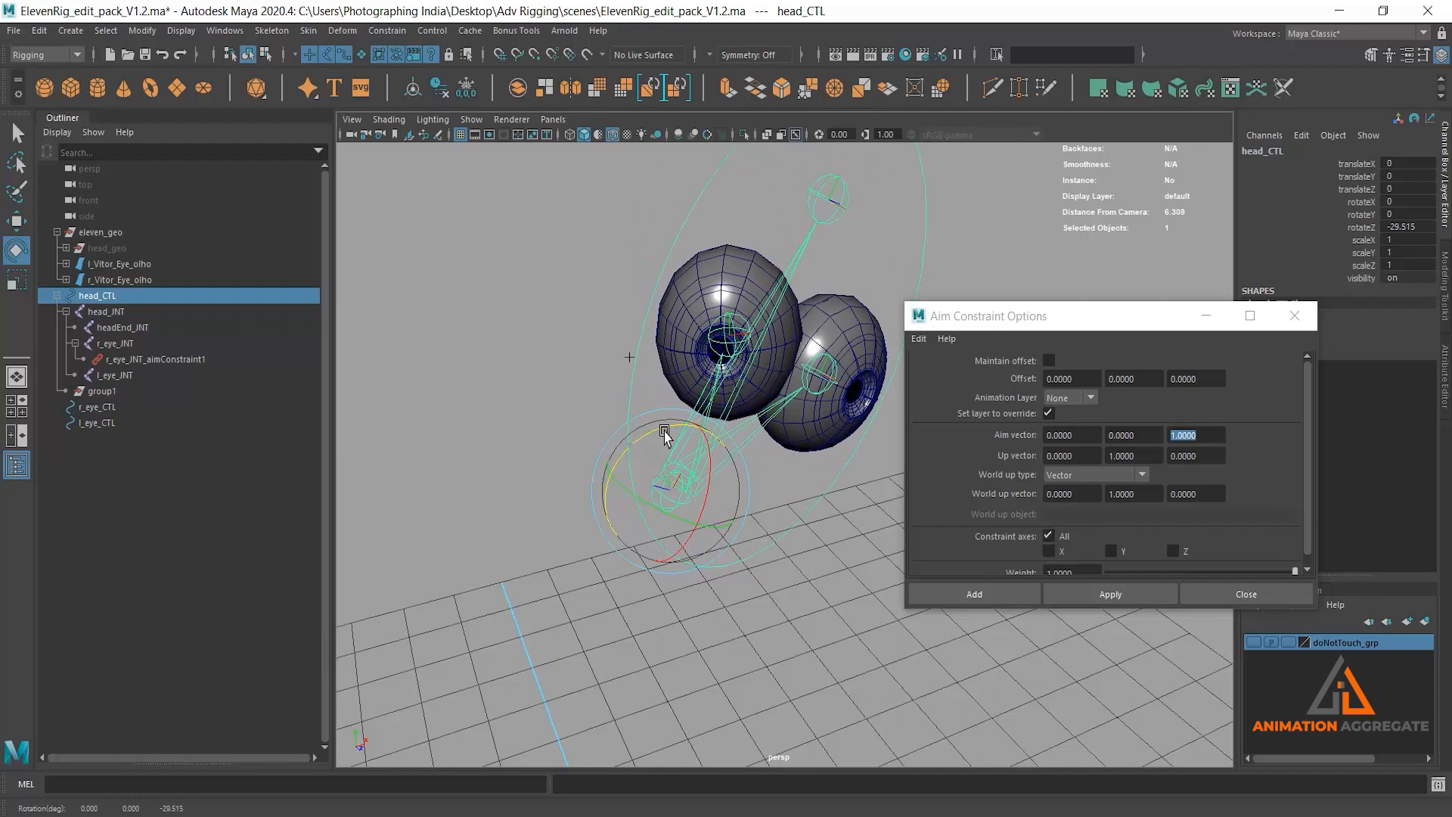
{"action": "key", "text": "ctrl+z"}
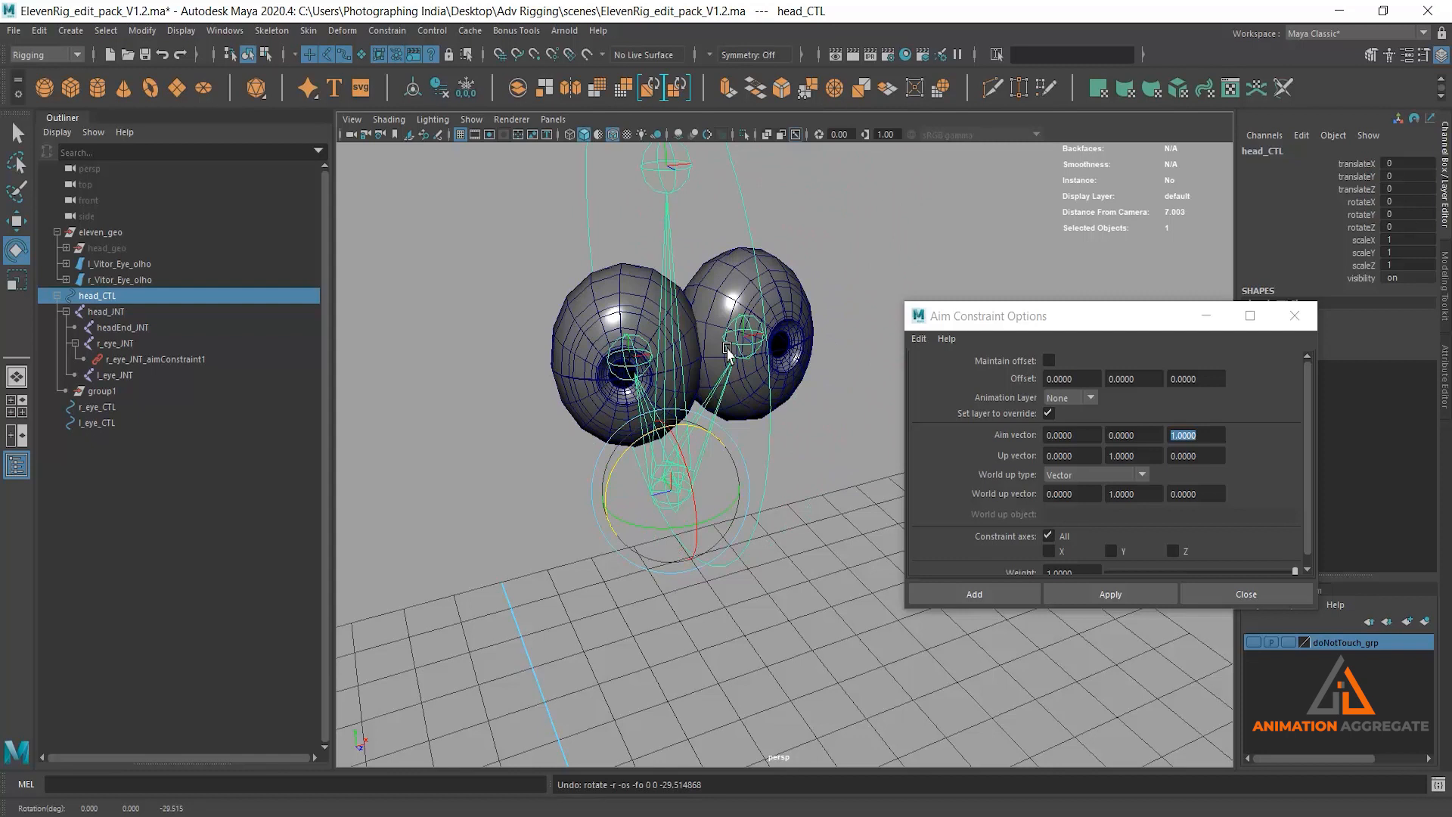
- Delete the aim constraint under r_eye_JNT and set the constraint options' world up type to Object up
{"action": "left_click", "coordinate": [185, 360]}
{"action": "key", "text": "Delete"}
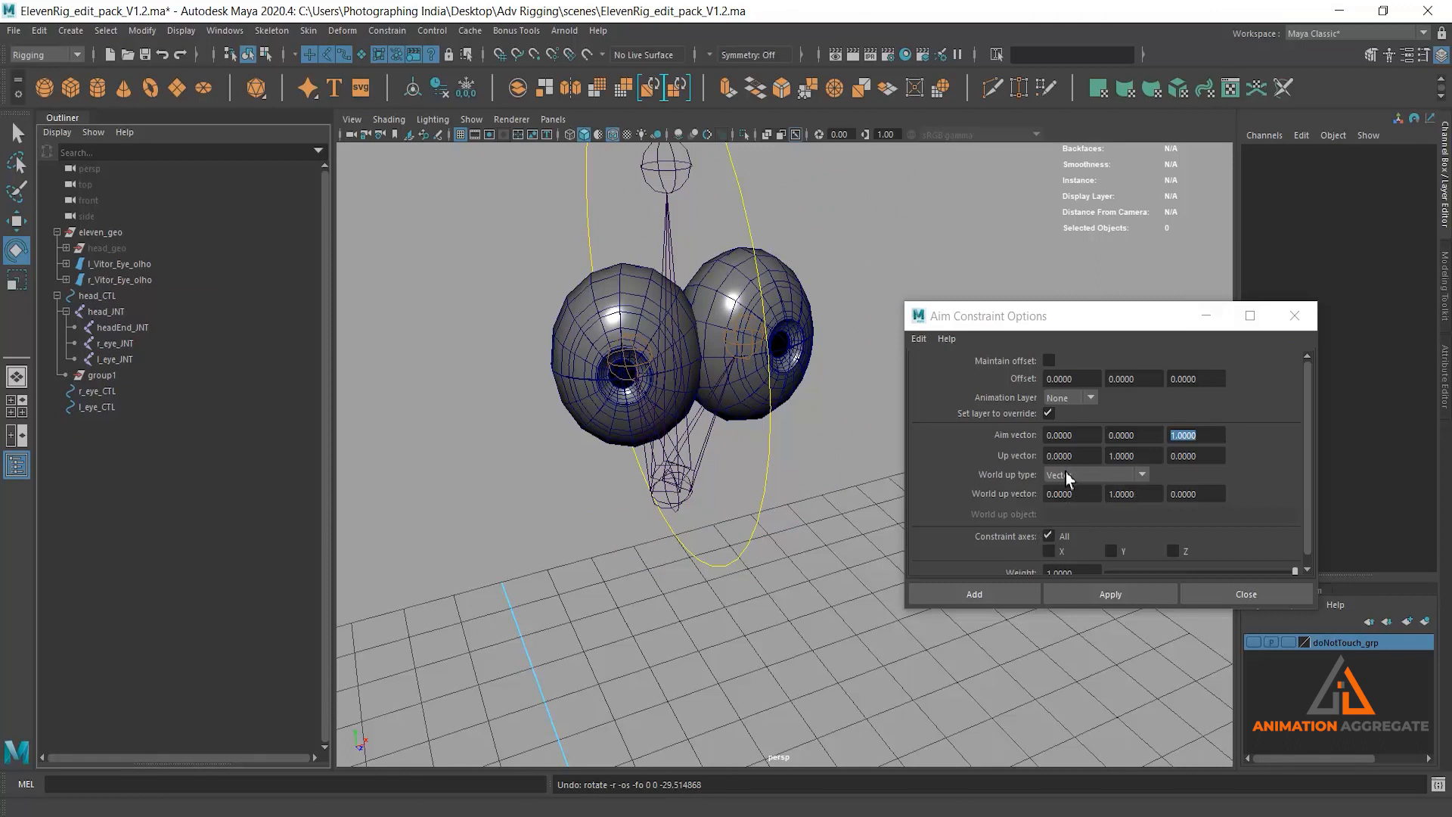
{"action": "left_click", "coordinate": [1145, 456]}
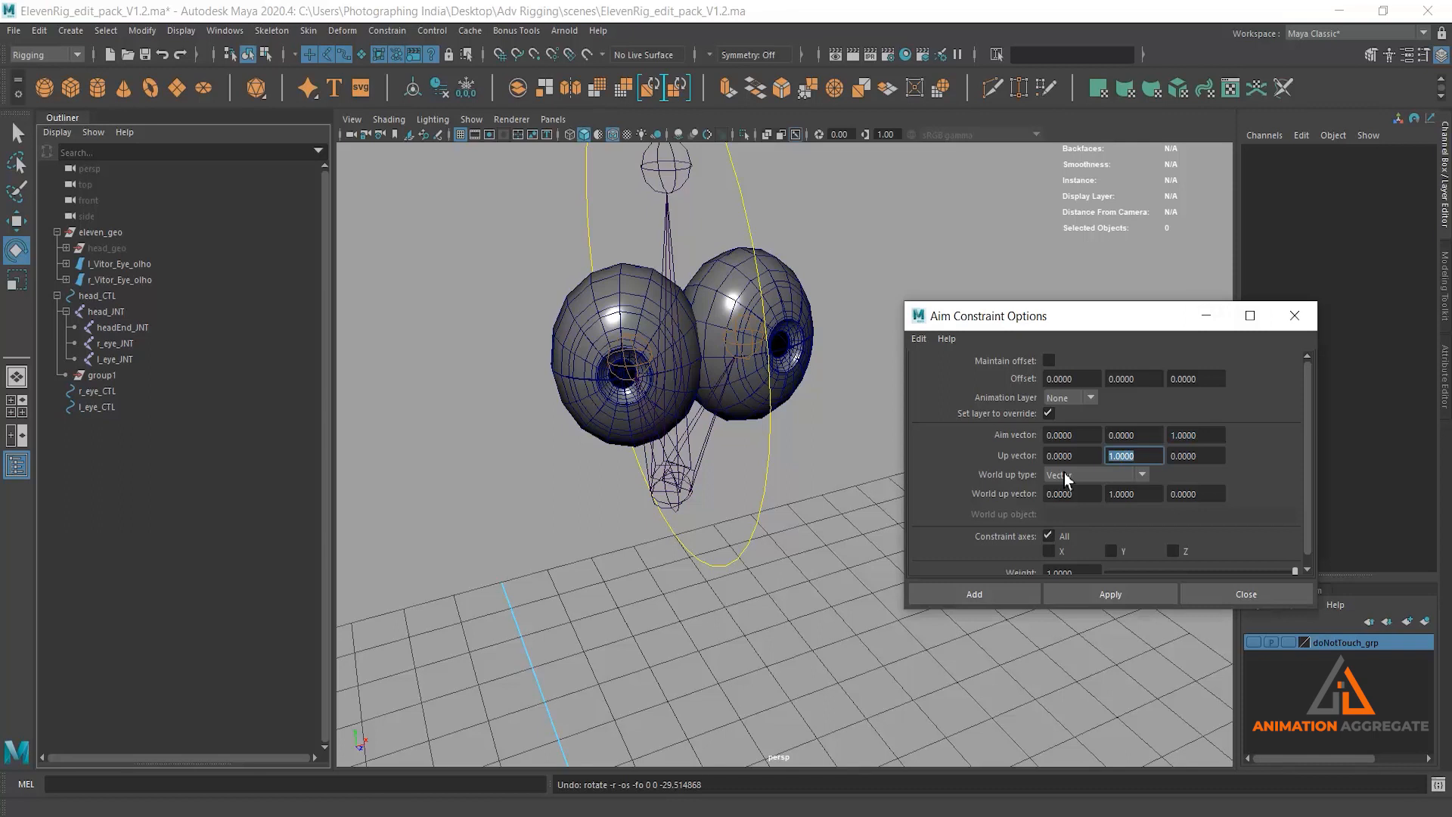
{"action": "left_click", "coordinate": [1071, 474]}
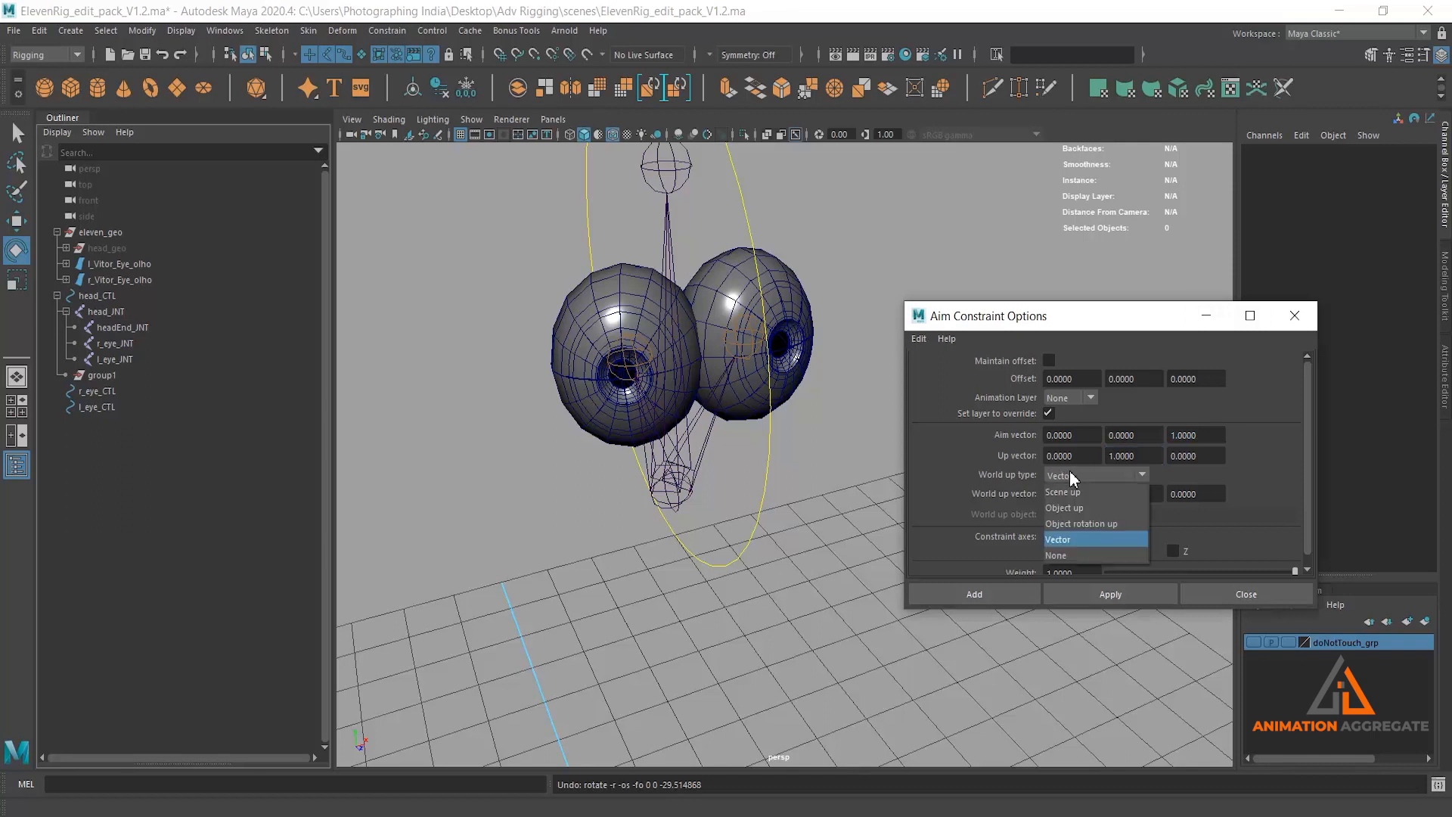
{"action": "left_click", "coordinate": [1079, 511]}
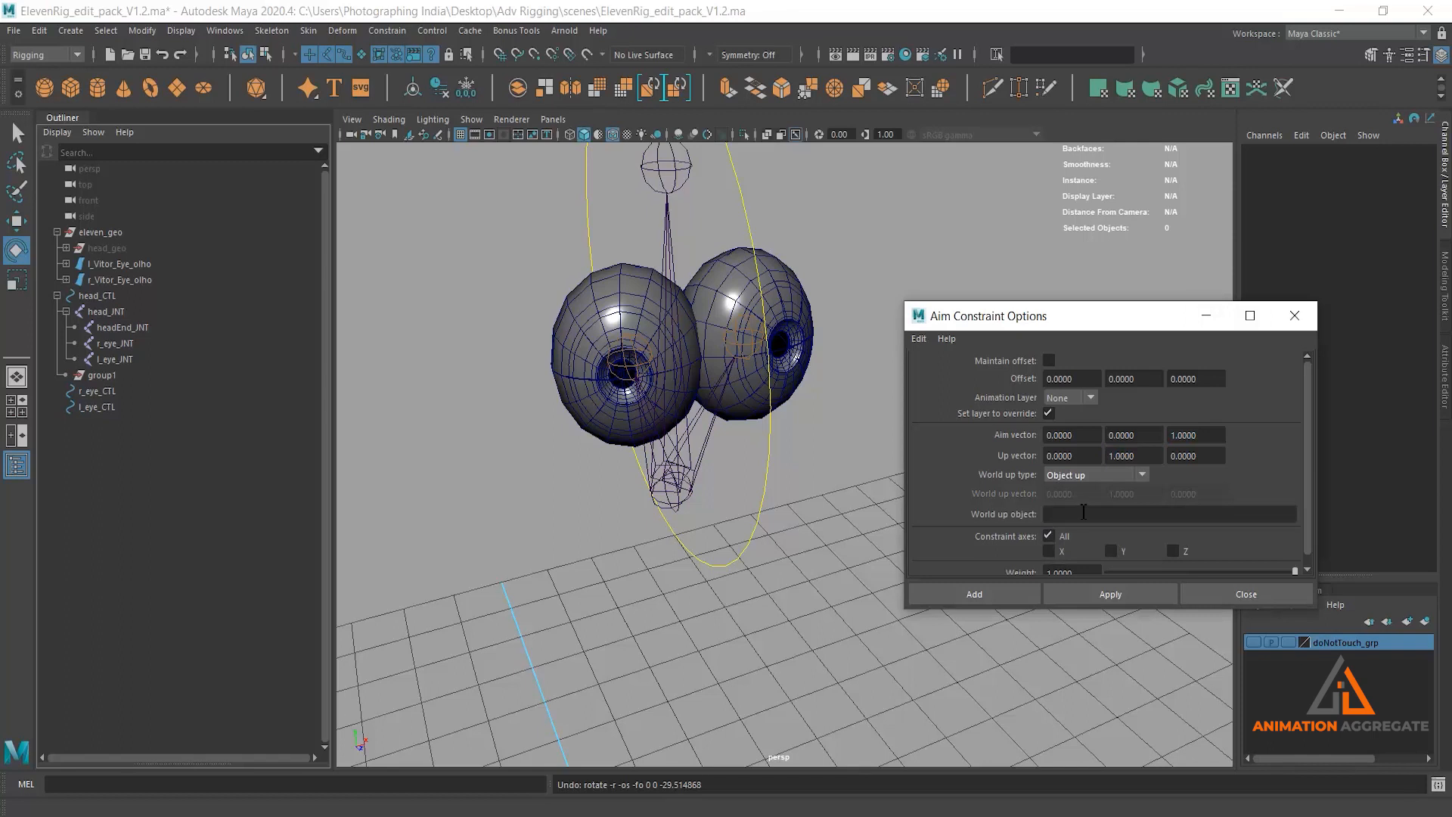
{"action": "left_click", "coordinate": [1101, 513]}
- Create a locator and parent it under r_eye_JNT
{"action": "left_click", "coordinate": [71, 30]}
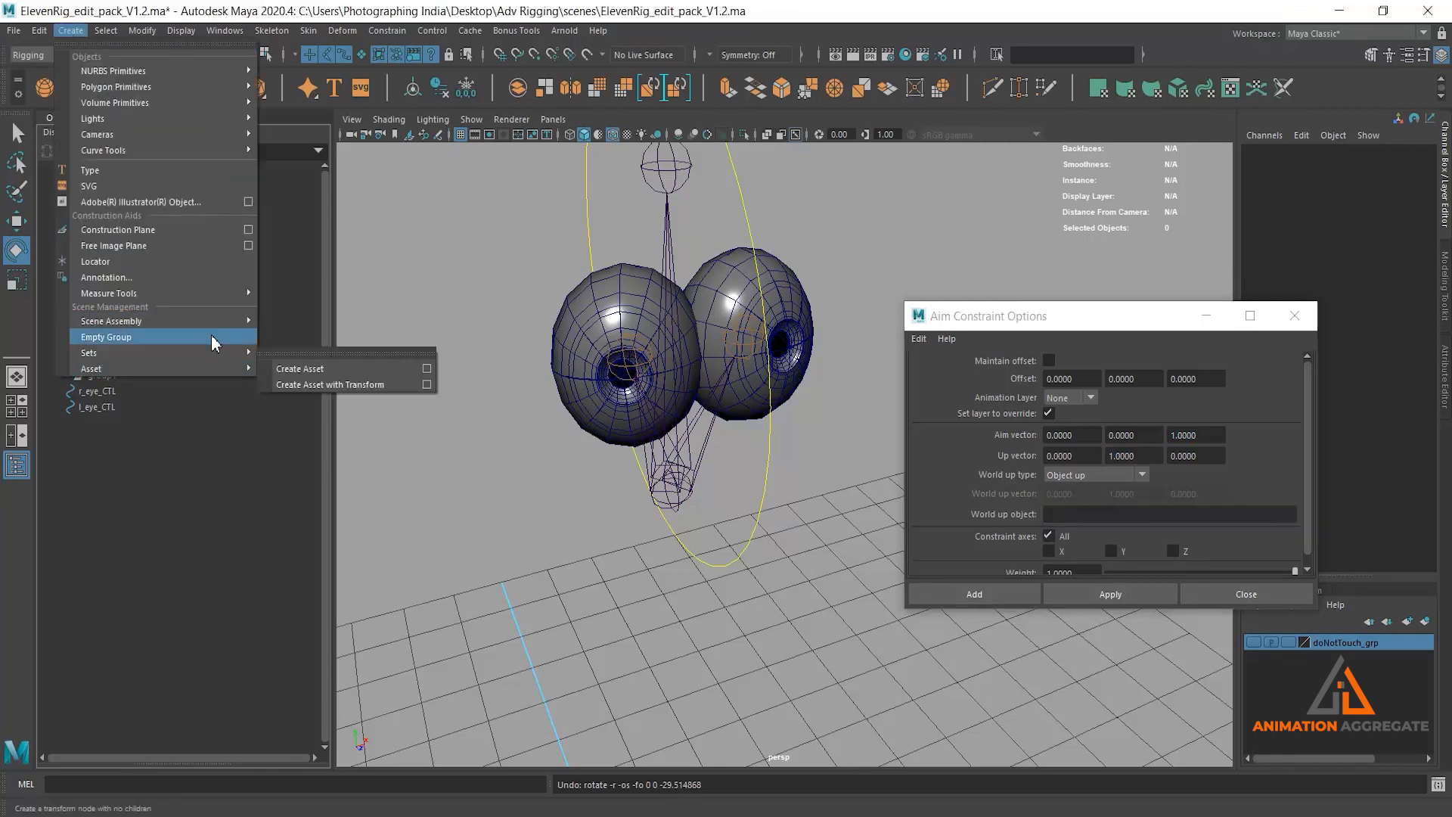
{"action": "left_click", "coordinate": [169, 262]}
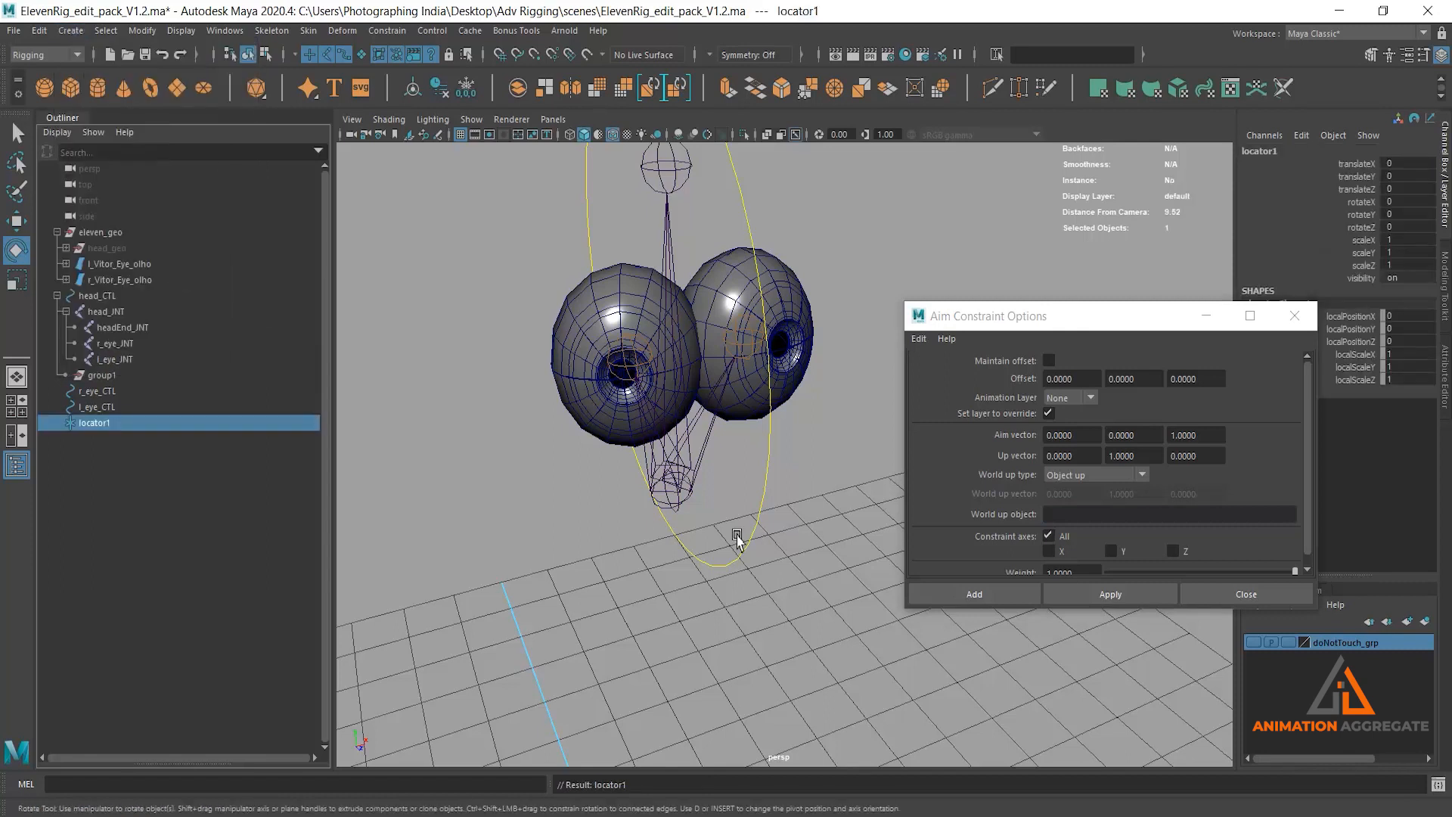
{"action": "left_click_drag", "start_coordinate": [674, 538], "coordinate": [637, 545], "text": "alt"}
{"action": "key", "text": "w"}
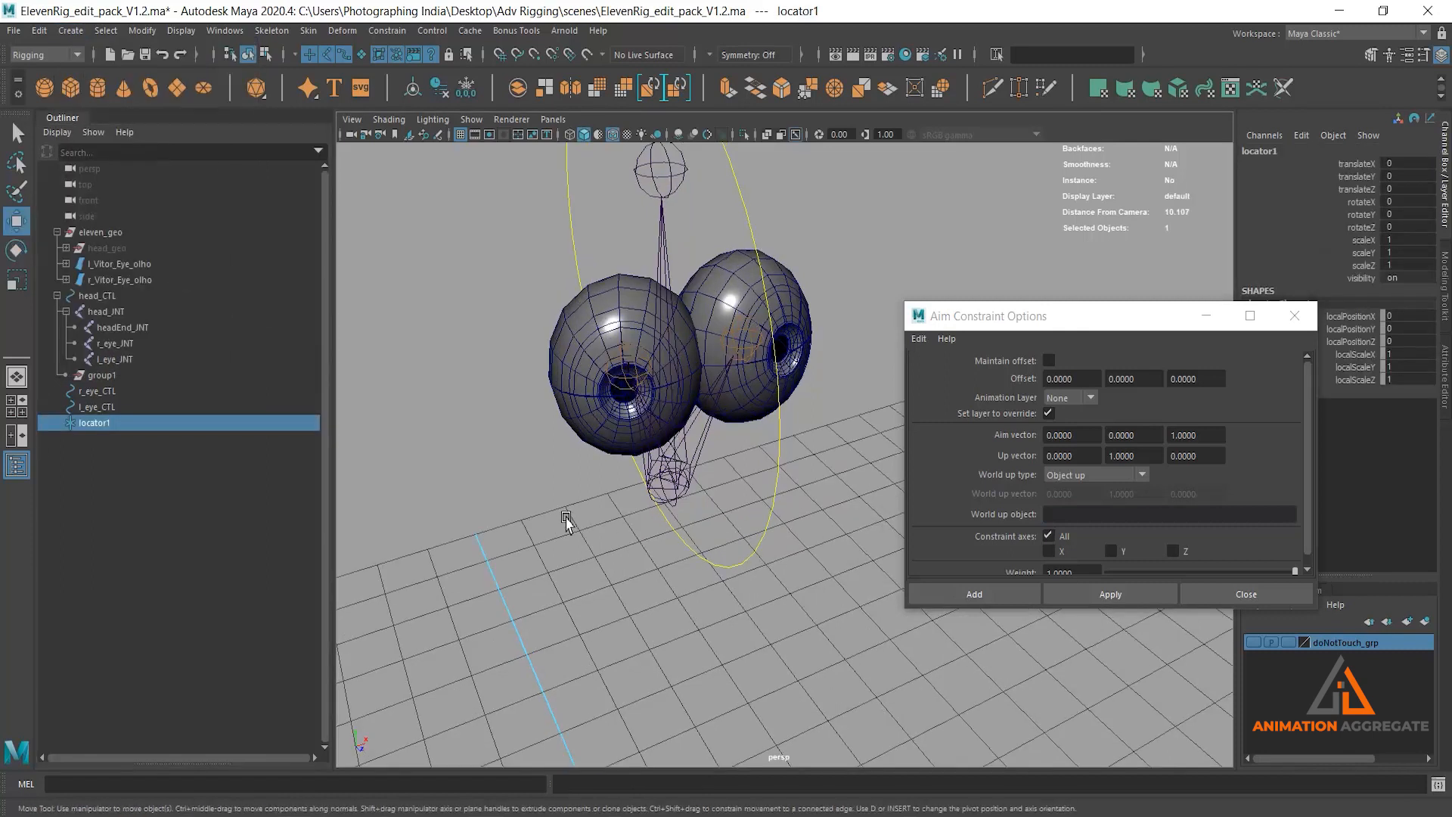
{"action": "left_click", "coordinate": [634, 369]}
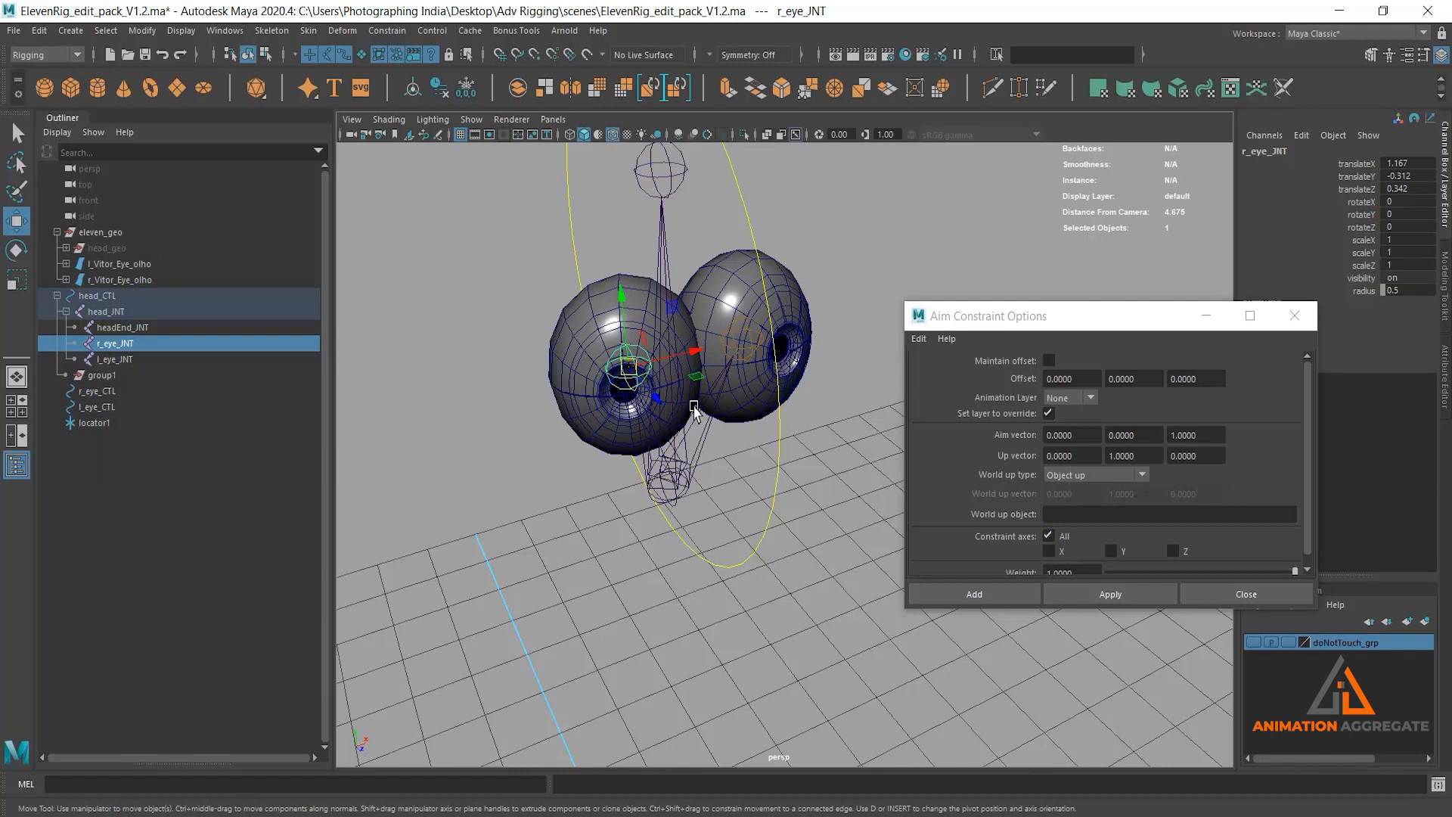
{"action": "key", "text": "p"}
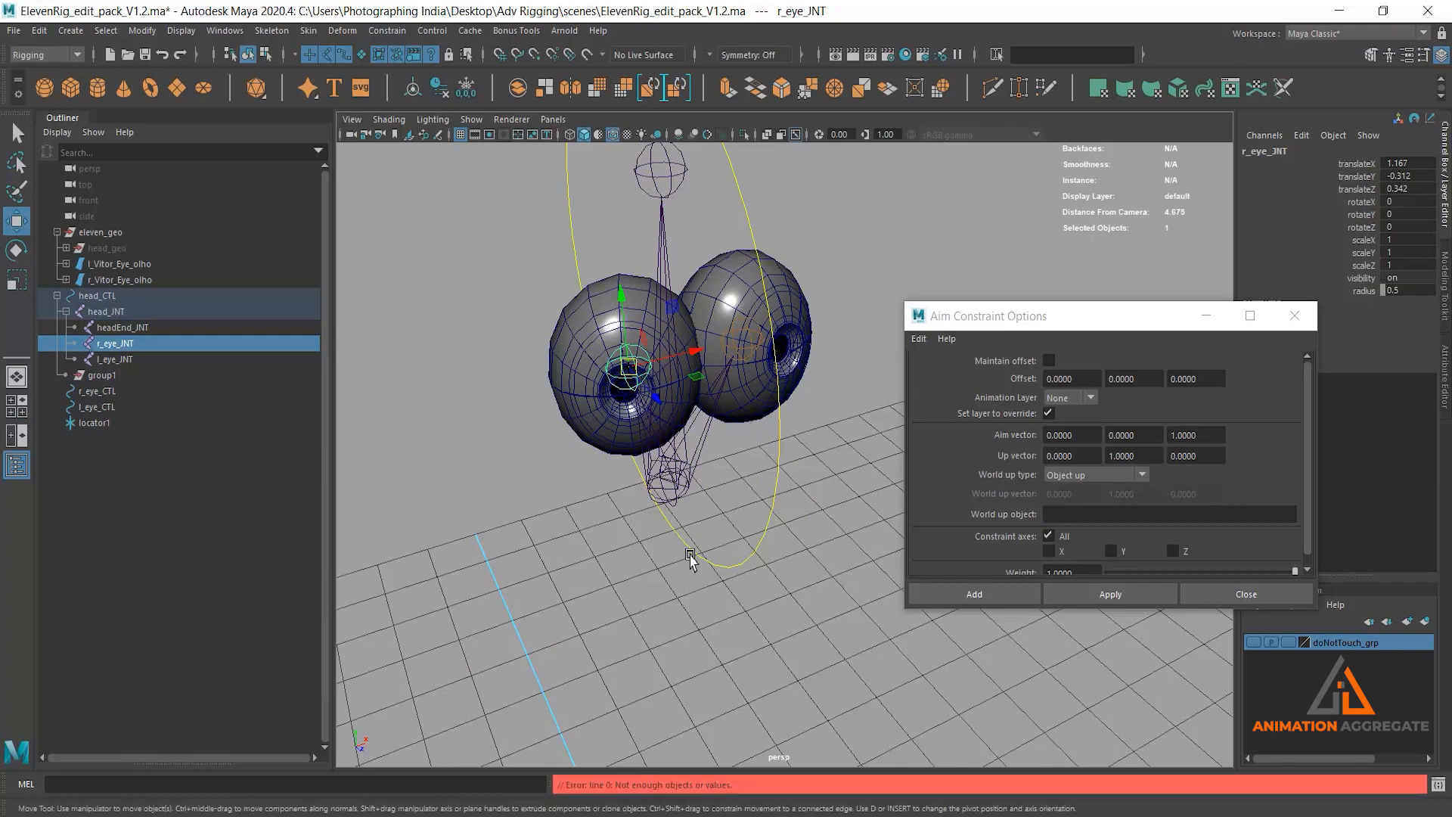
{"action": "left_click", "coordinate": [103, 423]}
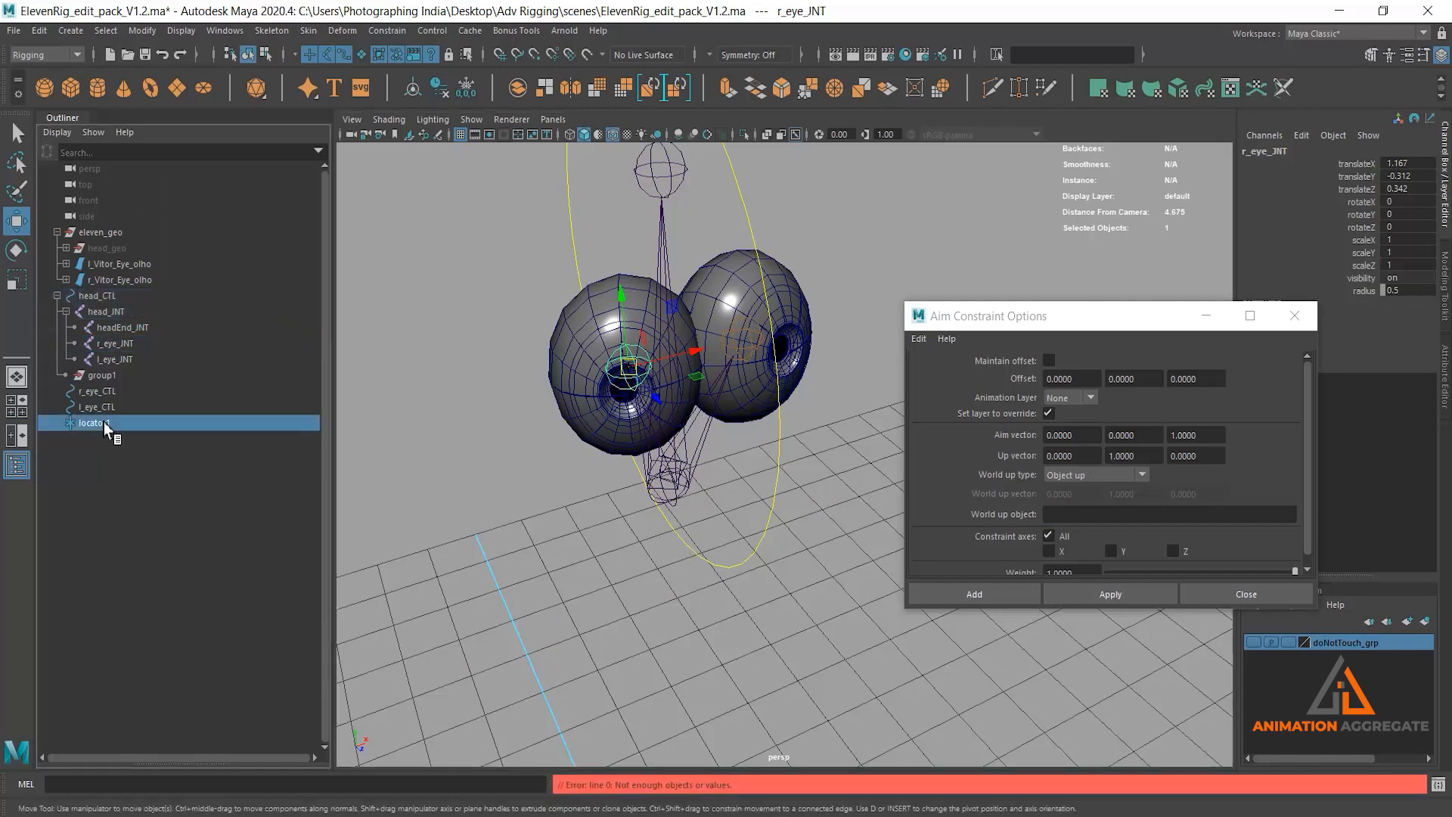
{"action": "left_click", "coordinate": [138, 361], "text": "ctrl"}
{"action": "key", "text": "ctrl+z"}
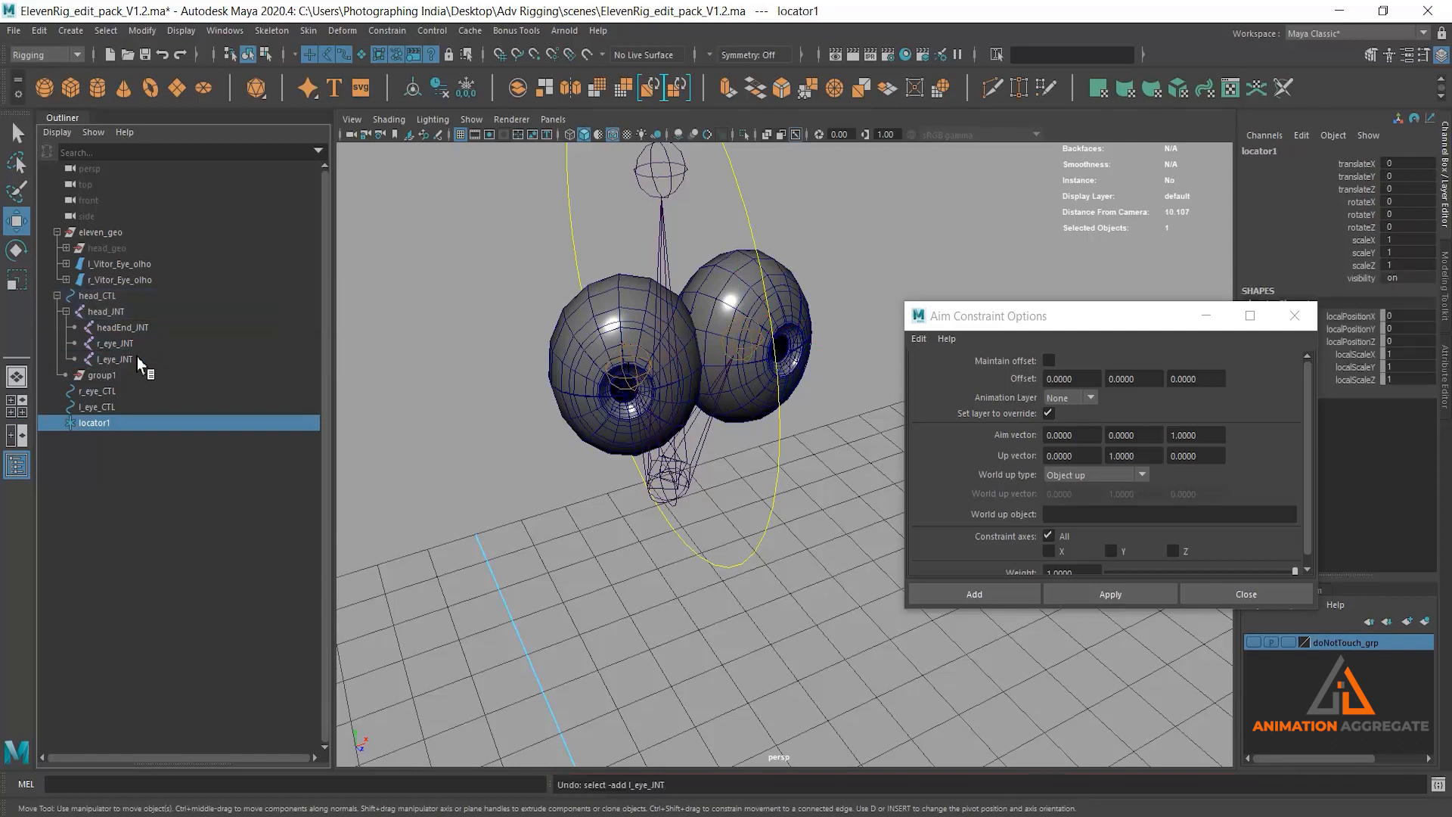
{"action": "left_click", "coordinate": [136, 349], "text": "ctrl"}
{"action": "key", "text": "p"}
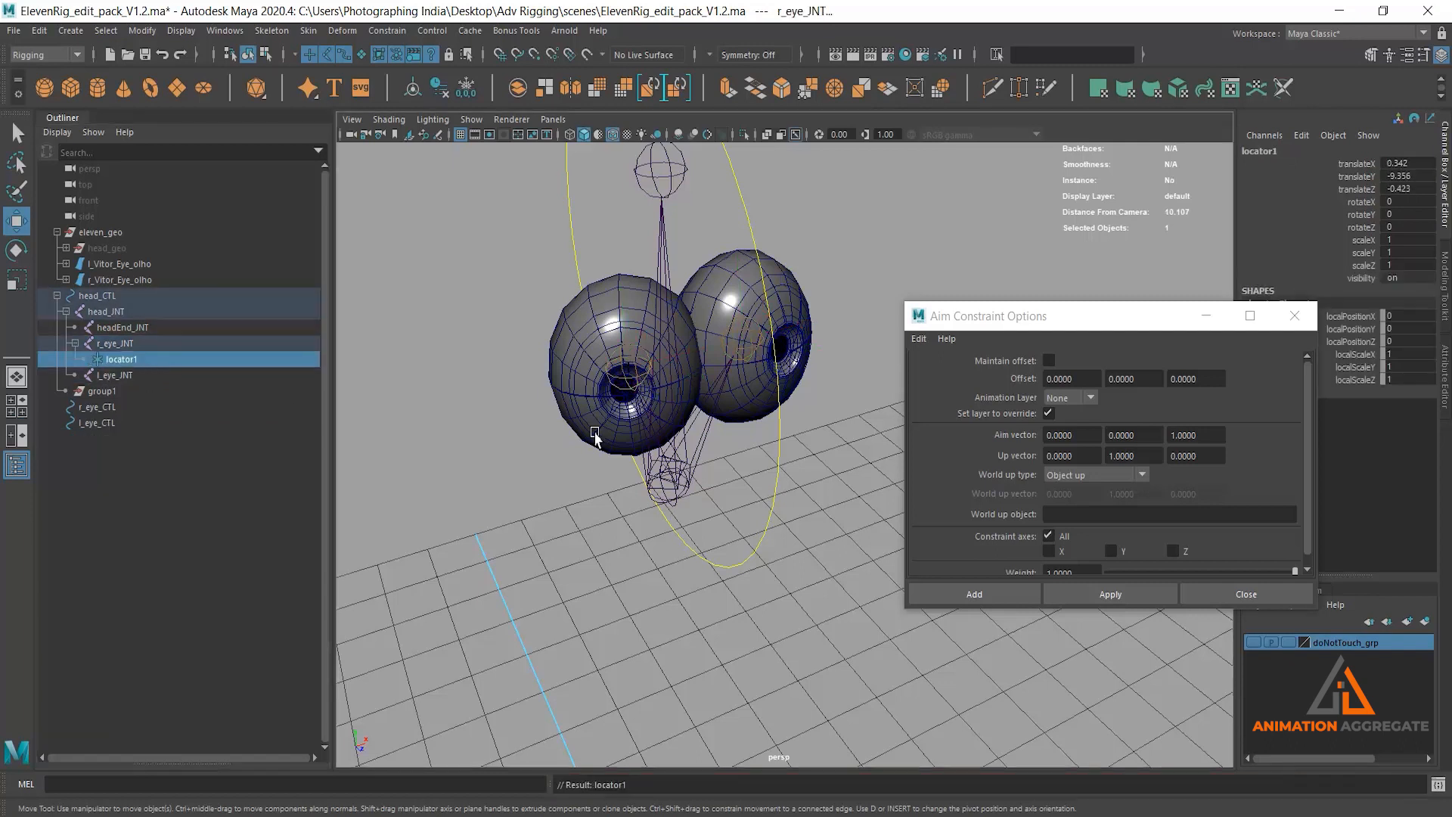
- Zero the locator's translation on all axes and set its local scale X, Y and Z to 0.25
{"action": "left_click_drag", "start_coordinate": [1412, 163], "coordinate": [1419, 186]}
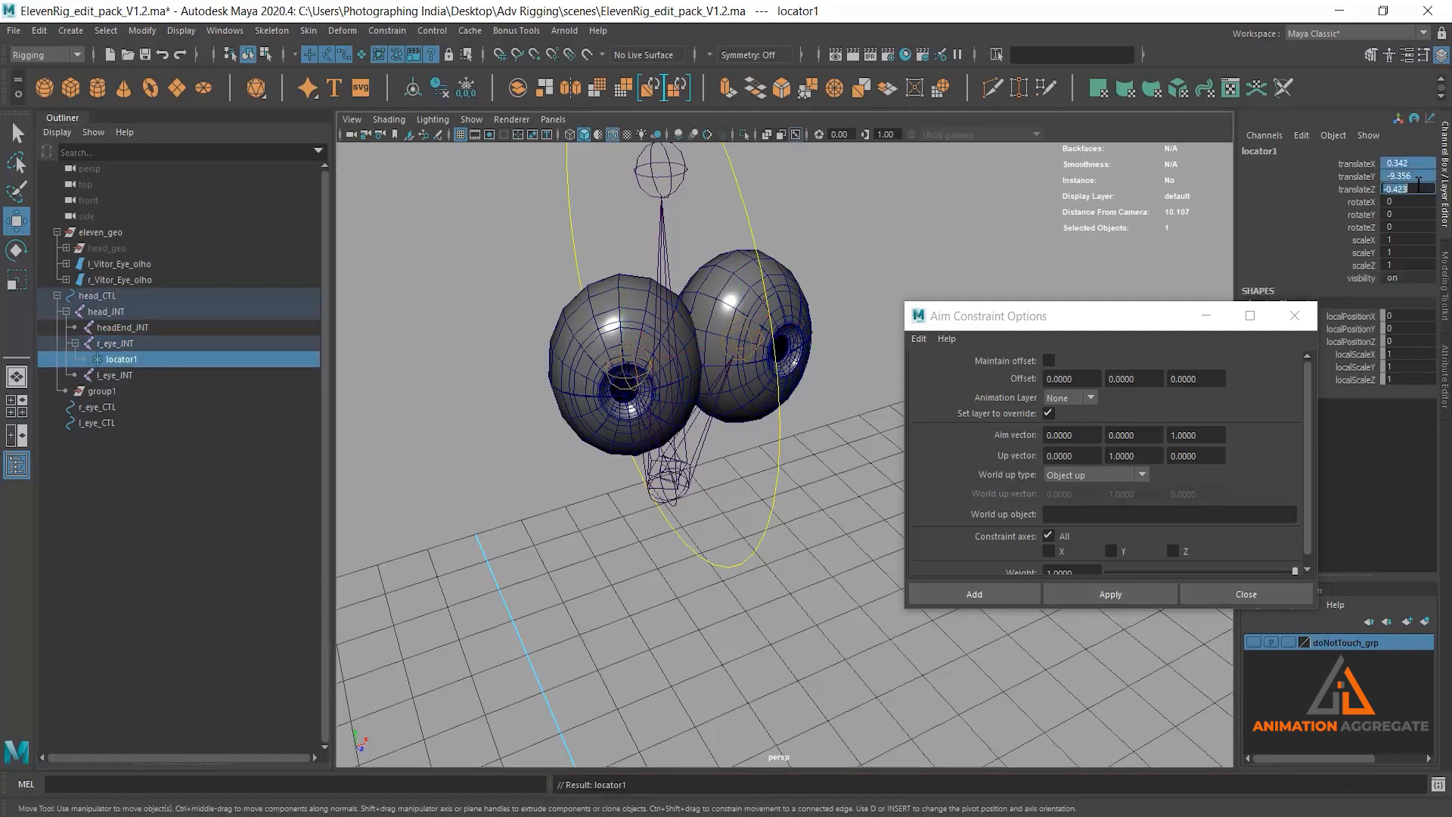
{"action": "key", "text": "Return"}
{"action": "mouse_move", "coordinate": [823, 471]}
{"action": "left_mouse_down", "text": "alt"}
{"action": "mouse_move", "coordinate": [754, 469]}
{"action": "mouse_move", "coordinate": [836, 444]}
{"action": "mouse_move", "coordinate": [810, 473]}
{"action": "left_mouse_up", "text": "alt"}
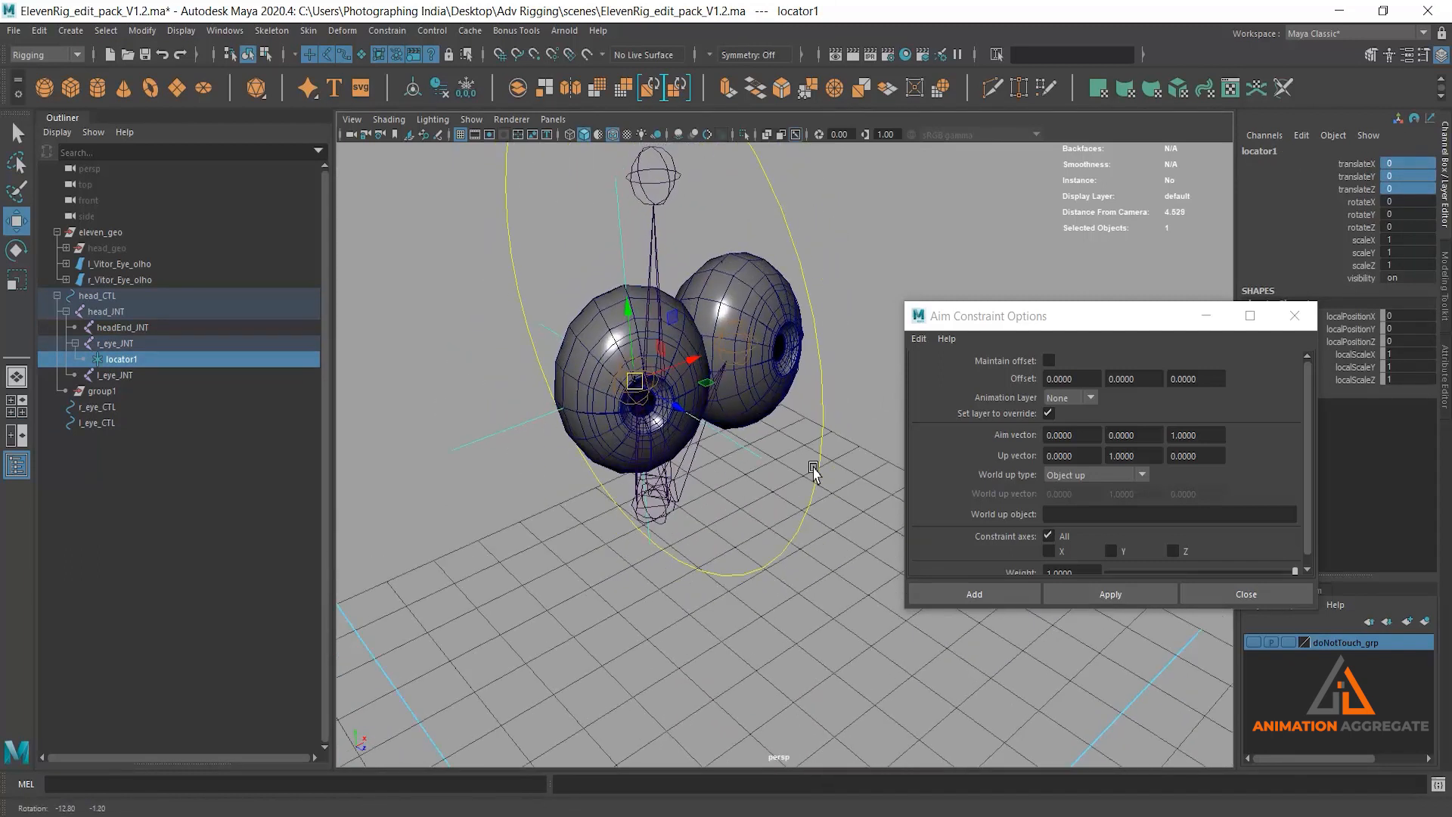
{"action": "left_click_drag", "start_coordinate": [1418, 354], "coordinate": [1420, 378]}
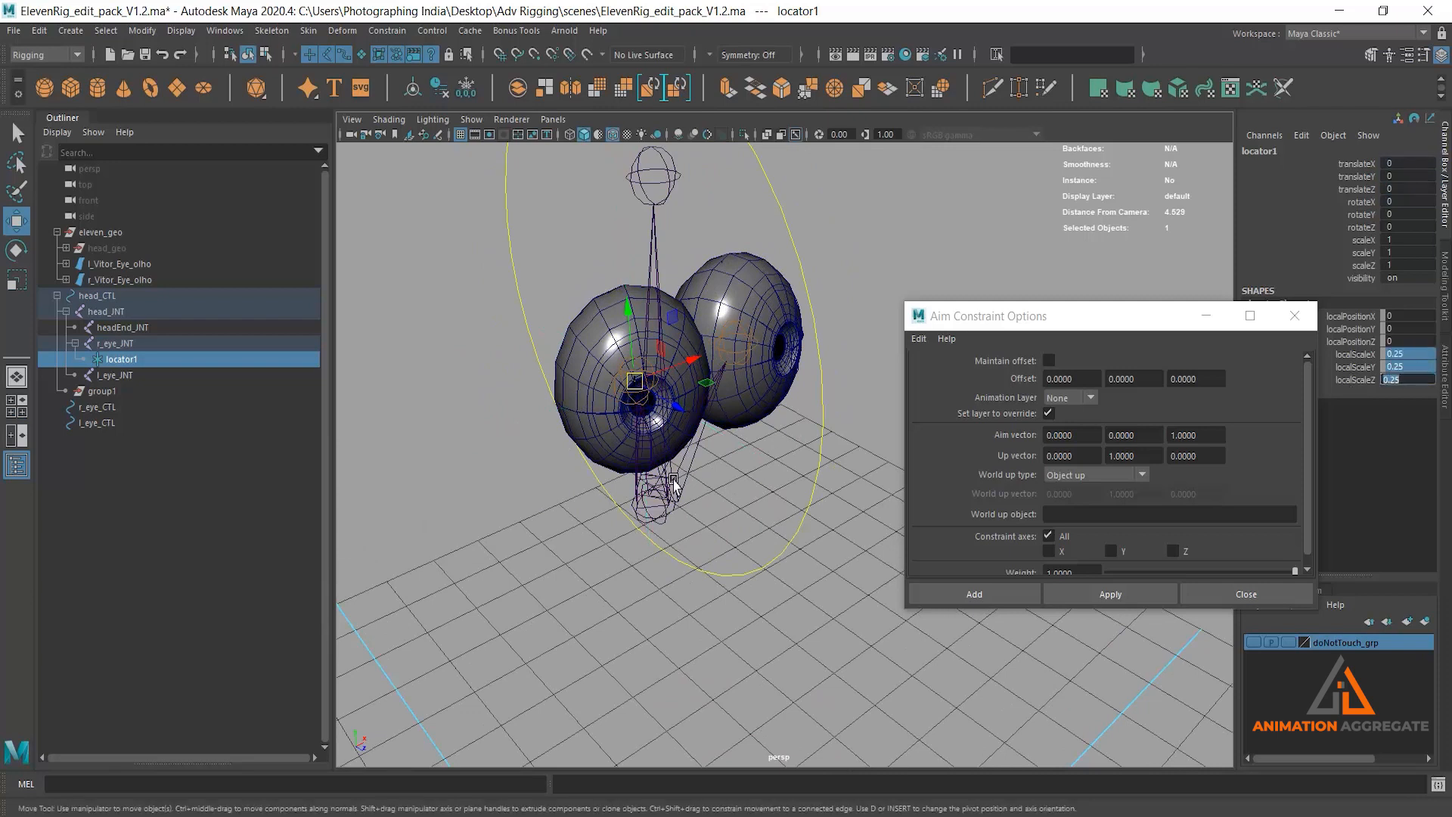
- Duplicate the locator and snap the copy onto the left eye joint
{"action": "right_click_drag", "start_coordinate": [673, 486], "coordinate": [649, 415], "text": "alt"}
{"action": "left_click_drag", "start_coordinate": [709, 427], "coordinate": [749, 412], "text": "alt"}
{"action": "key", "text": "ctrl+d"}
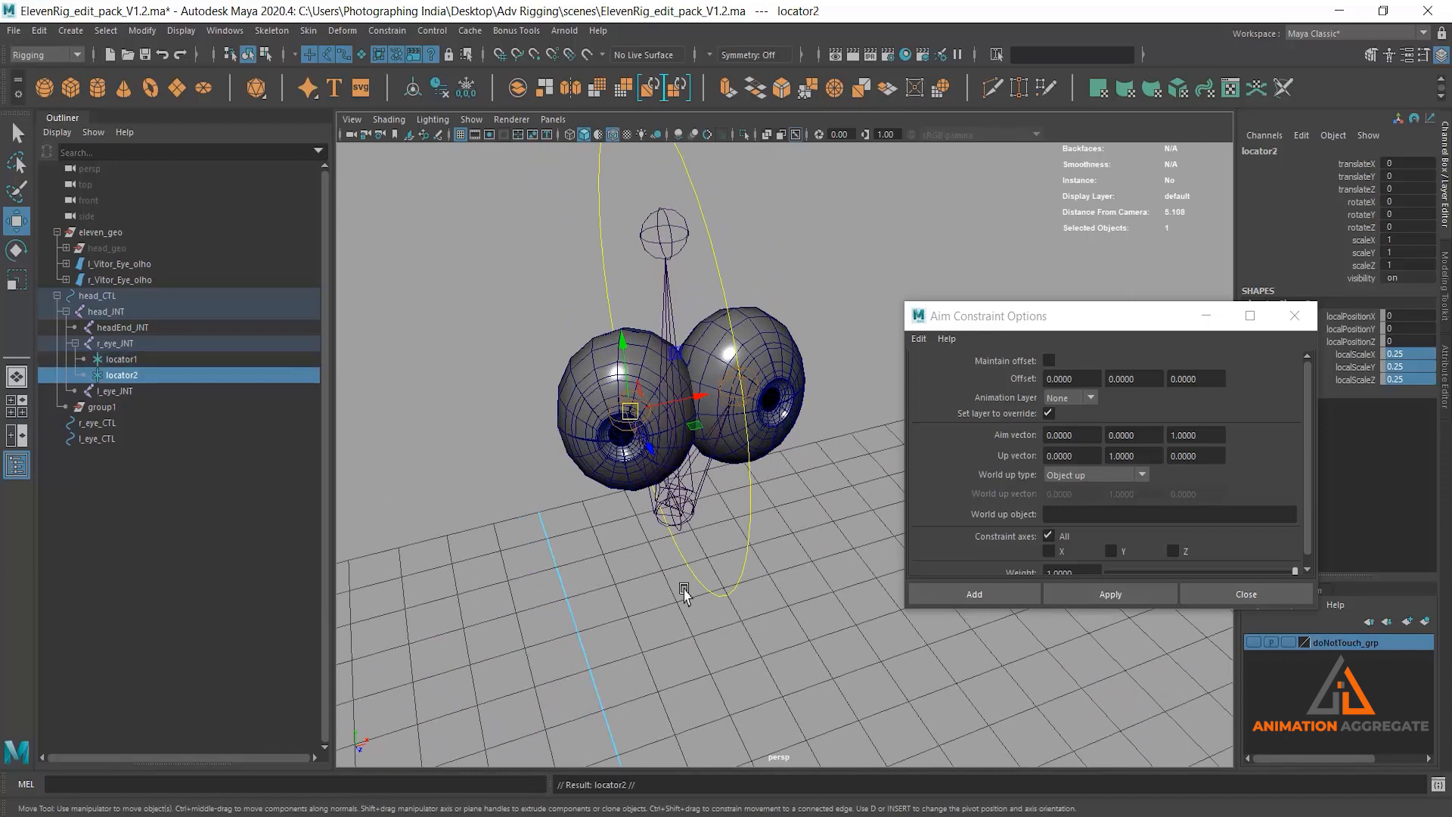
{"action": "right_click_drag", "start_coordinate": [724, 429], "coordinate": [759, 454], "text": "alt"}
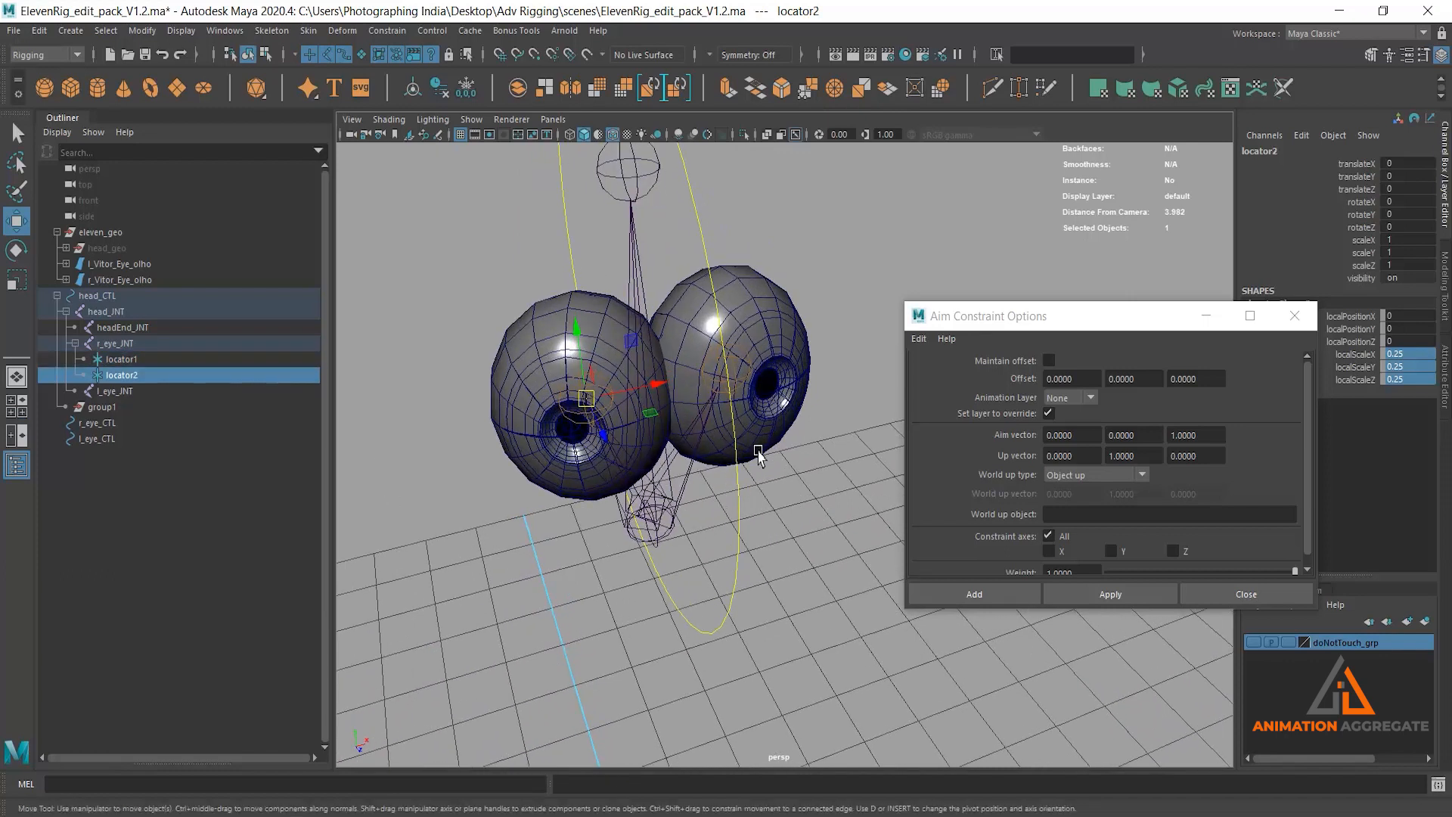
{"action": "middle_click_drag", "start_coordinate": [760, 397], "coordinate": [726, 373]}
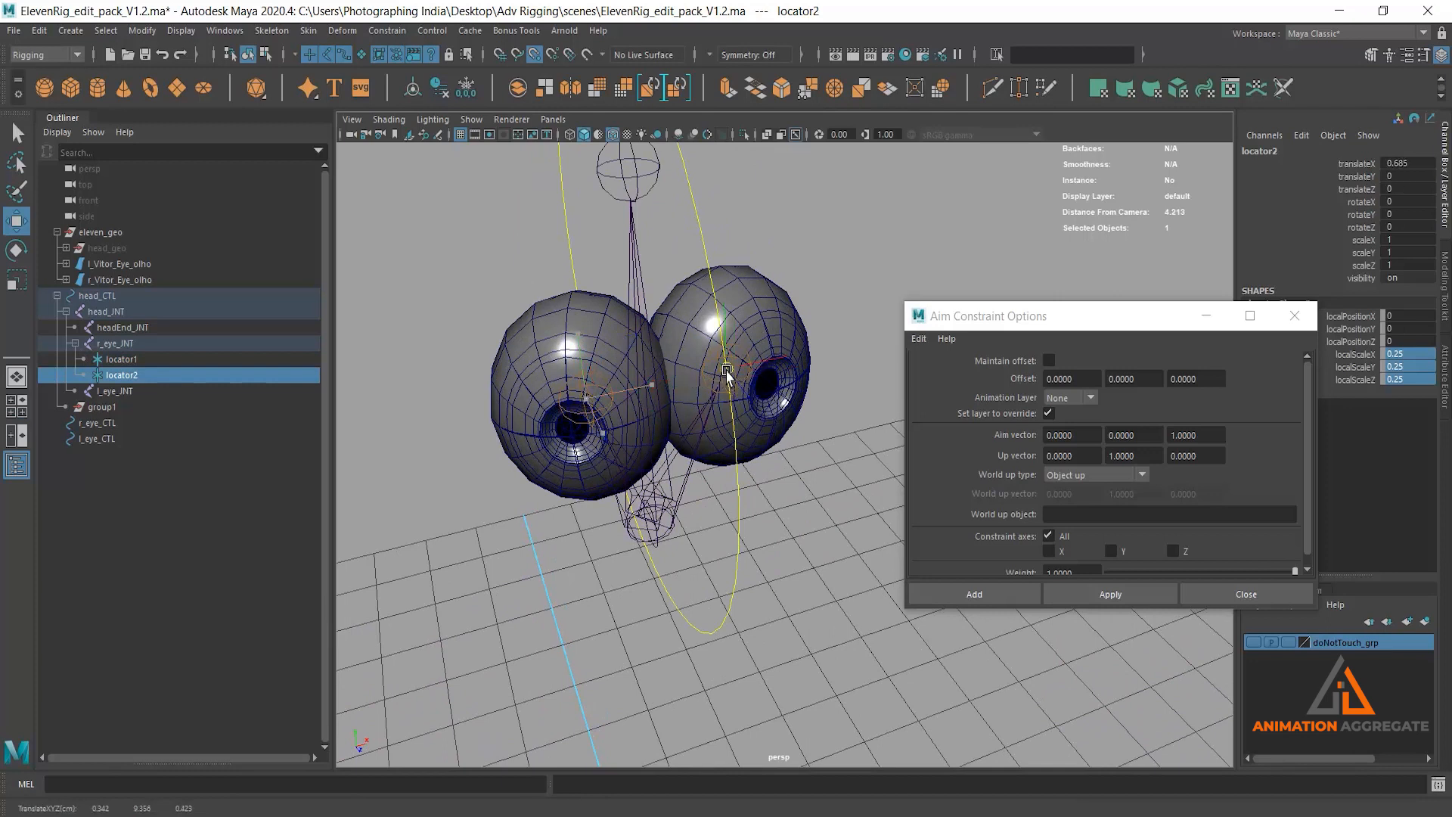
- Hide the left and right eye meshes, l_Vitor_Eye_olho and r_Vitor_Eye_olho
{"action": "left_click", "coordinate": [157, 281]}
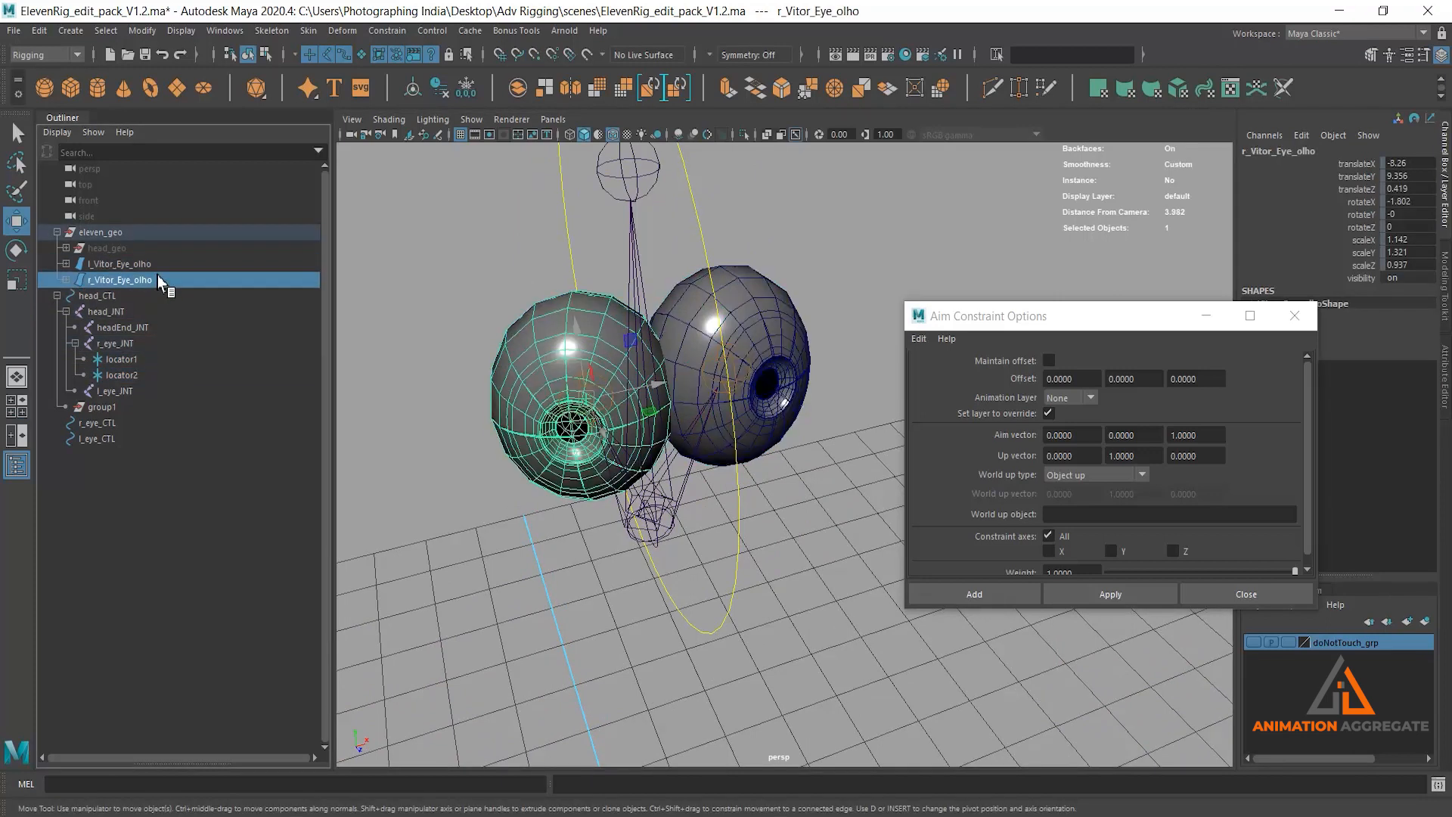
{"action": "left_click", "coordinate": [145, 264]}
{"action": "left_click", "coordinate": [145, 280], "text": "ctrl"}
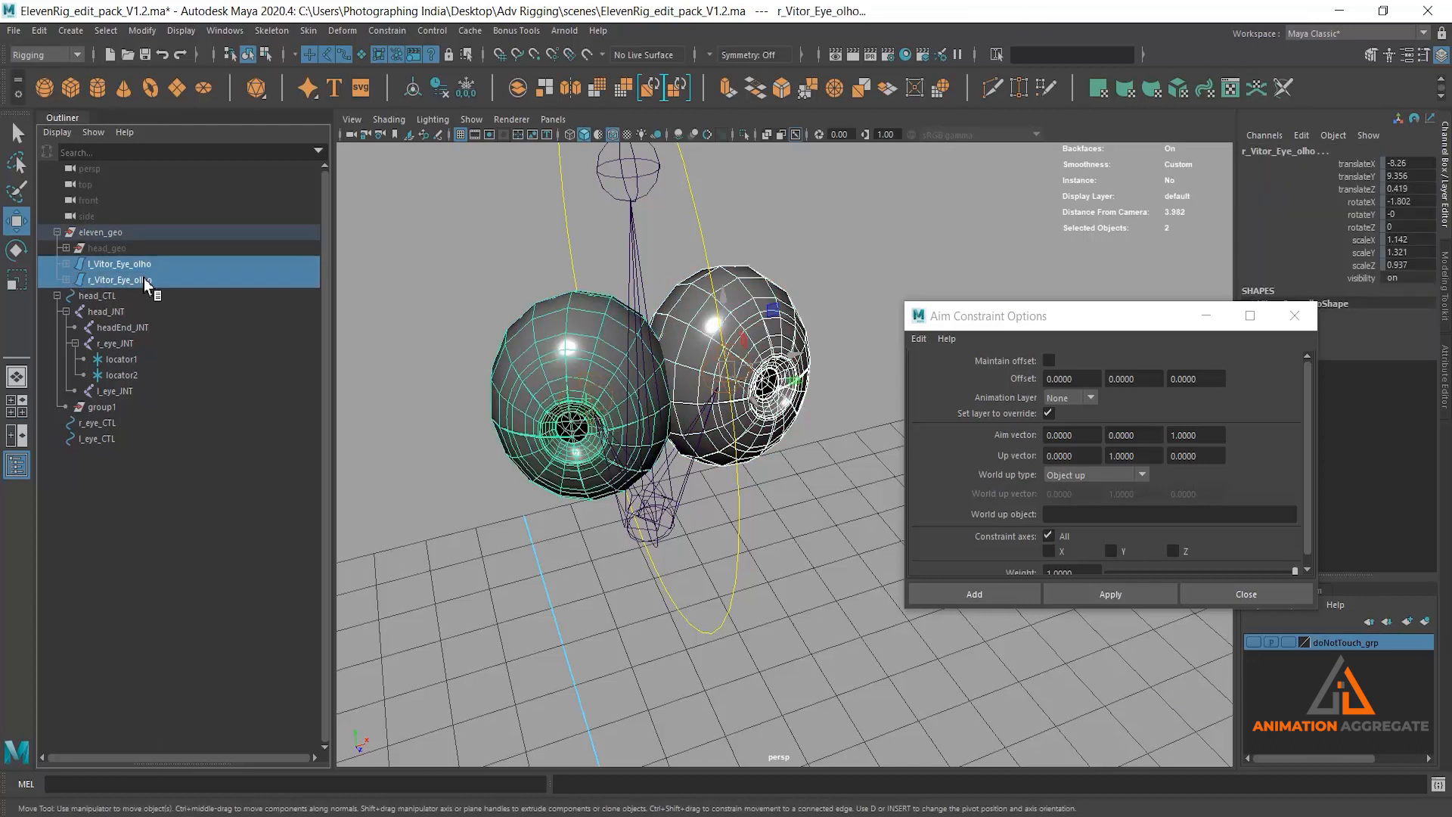
{"action": "key", "text": "ctrl+h"}
{"action": "left_click_drag", "start_coordinate": [759, 431], "coordinate": [791, 416], "text": "alt"}
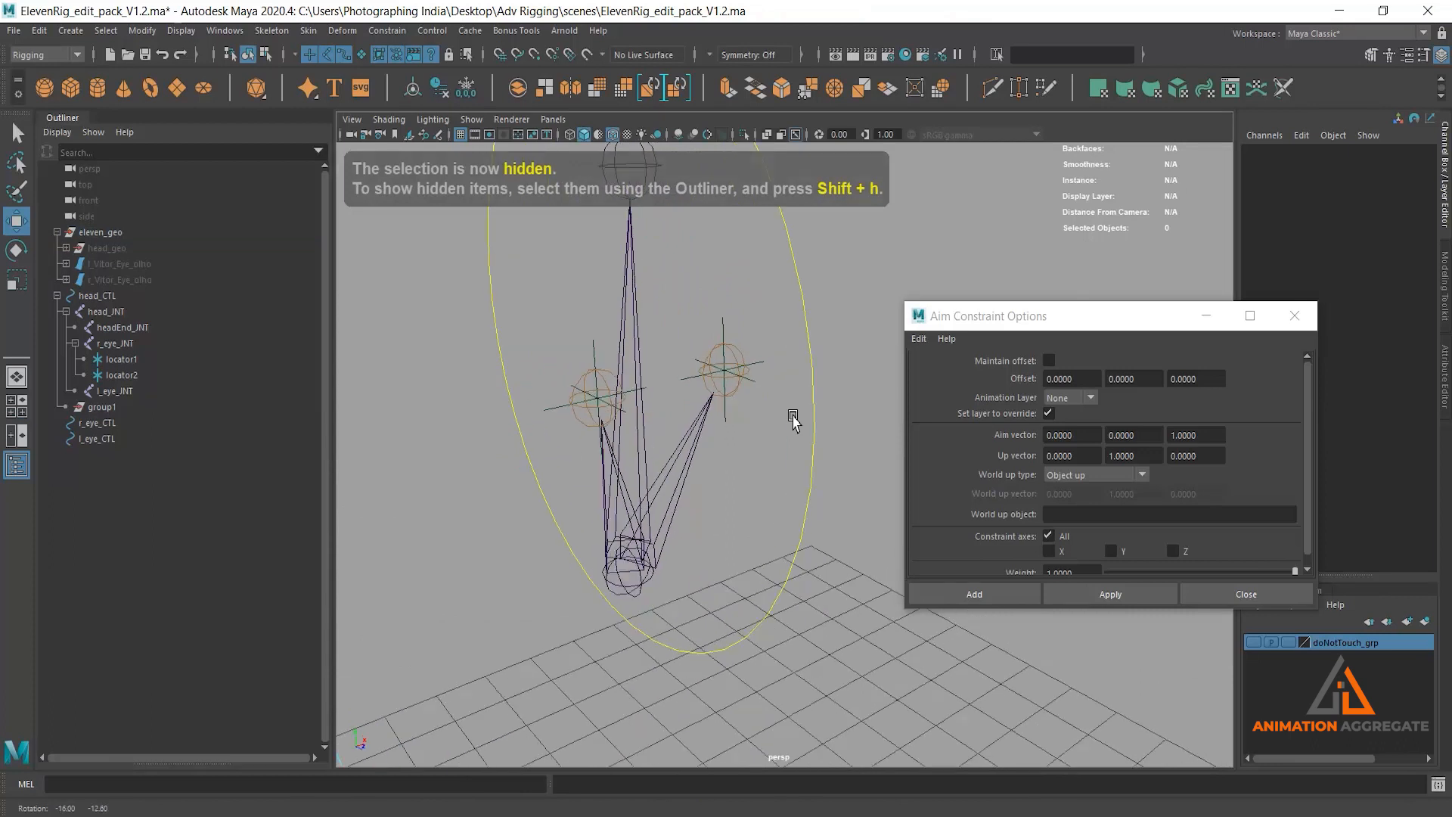
- Unparent locator1 and locator2 from r_eye_JNT so both sit at the scene's top level
{"action": "left_click", "coordinate": [757, 393]}
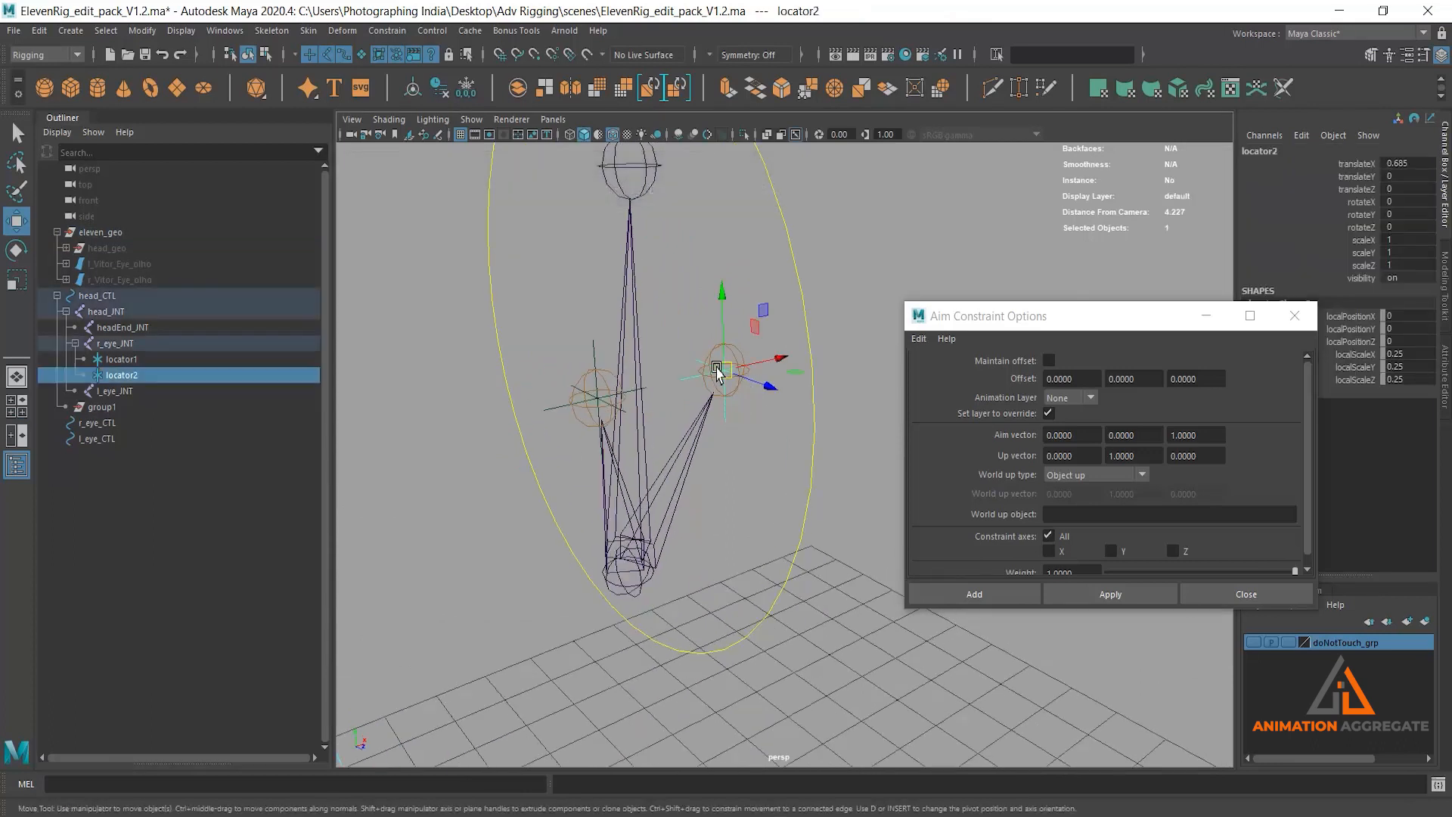
{"action": "right_click_drag", "start_coordinate": [646, 325], "coordinate": [685, 454], "text": "alt"}
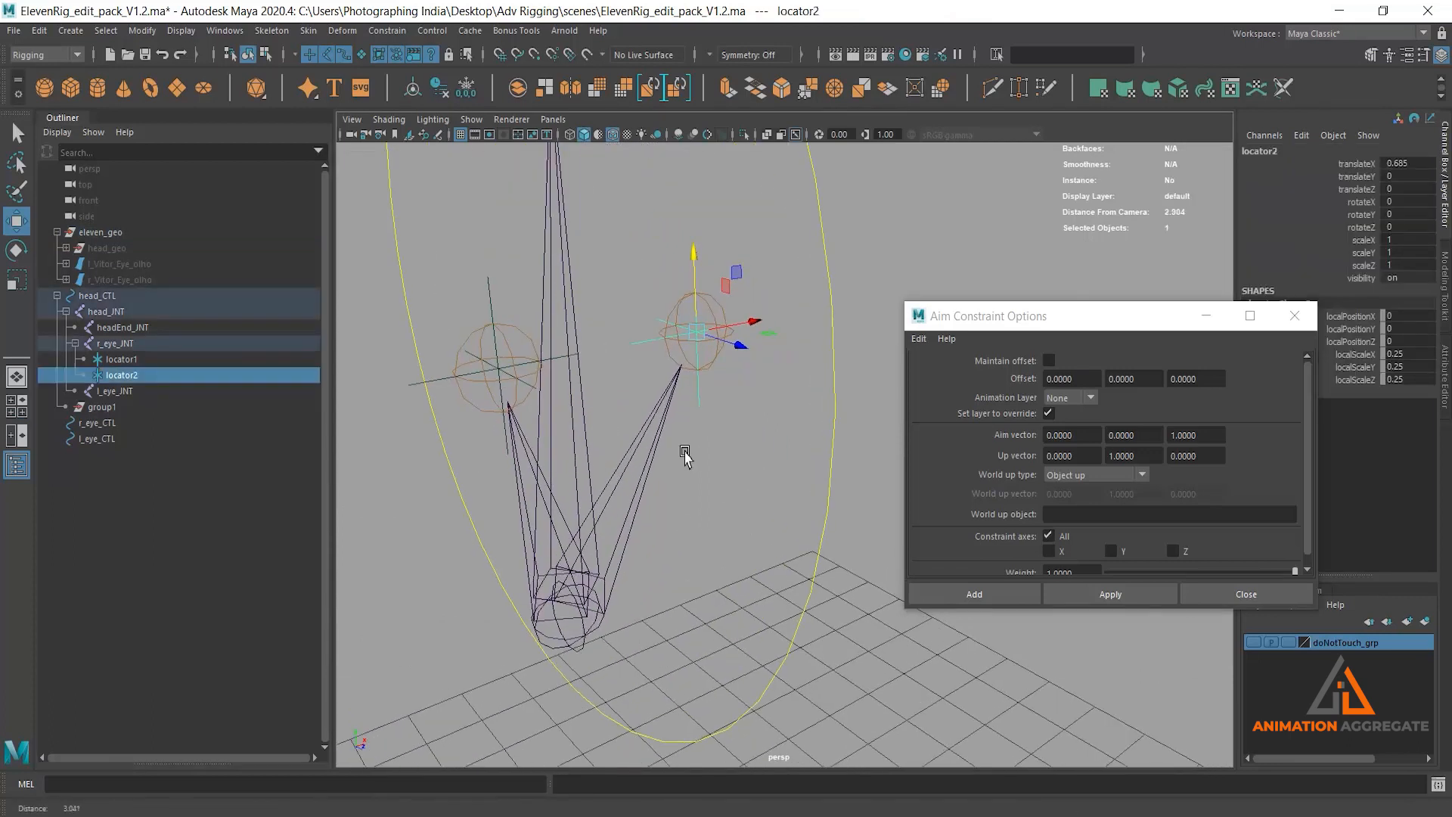
{"action": "left_click", "coordinate": [677, 298], "text": "shift"}
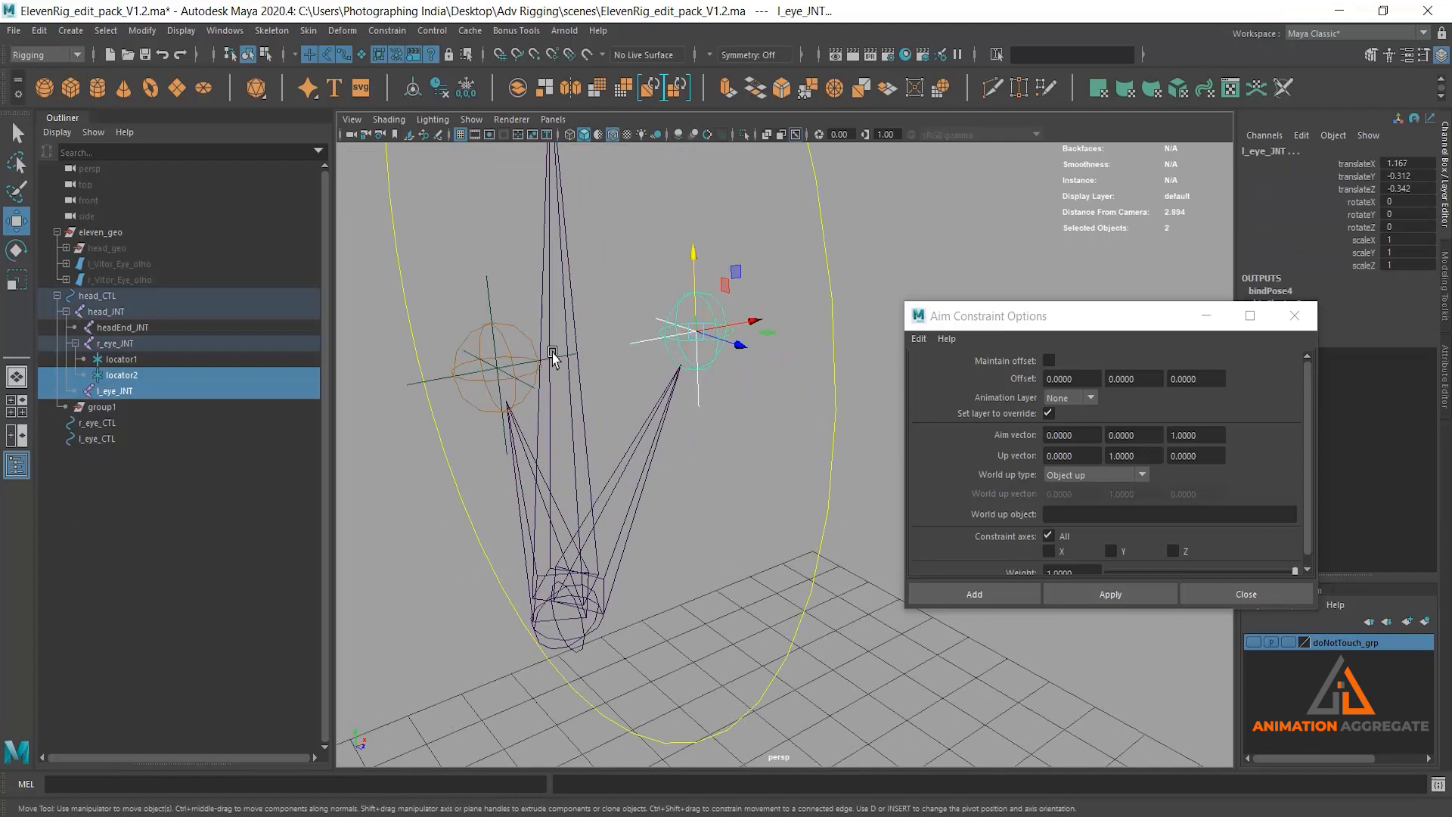
{"action": "left_click", "coordinate": [135, 360]}
{"action": "left_click", "coordinate": [138, 374], "text": "ctrl"}
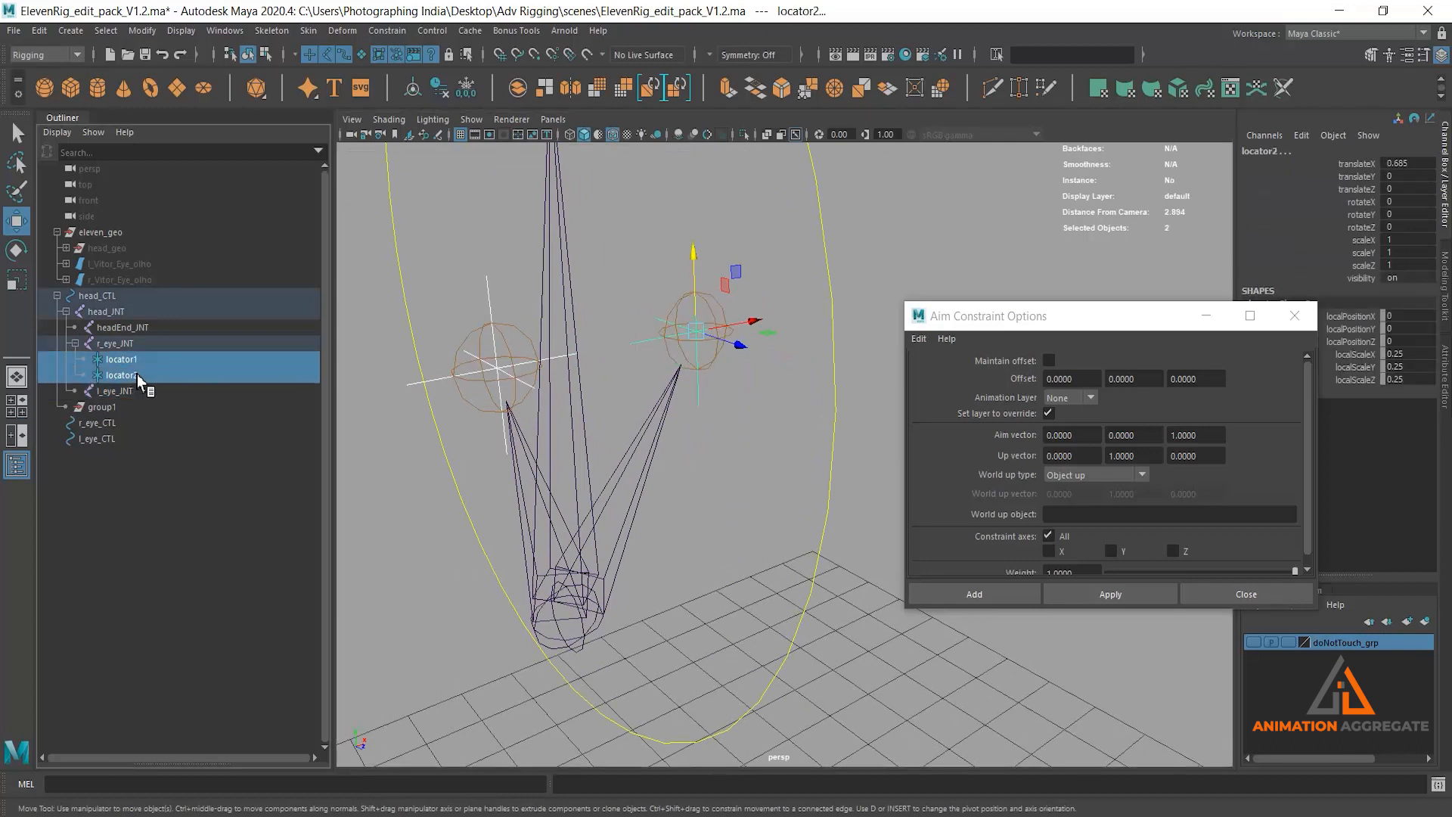
{"action": "right_click_drag", "start_coordinate": [725, 500], "coordinate": [652, 440], "text": "alt"}
{"action": "mouse_move", "coordinate": [651, 440]}
{"action": "left_mouse_down", "text": "alt"}
{"action": "mouse_move", "coordinate": [634, 464]}
{"action": "mouse_move", "coordinate": [663, 440]}
{"action": "left_mouse_up", "text": "alt"}
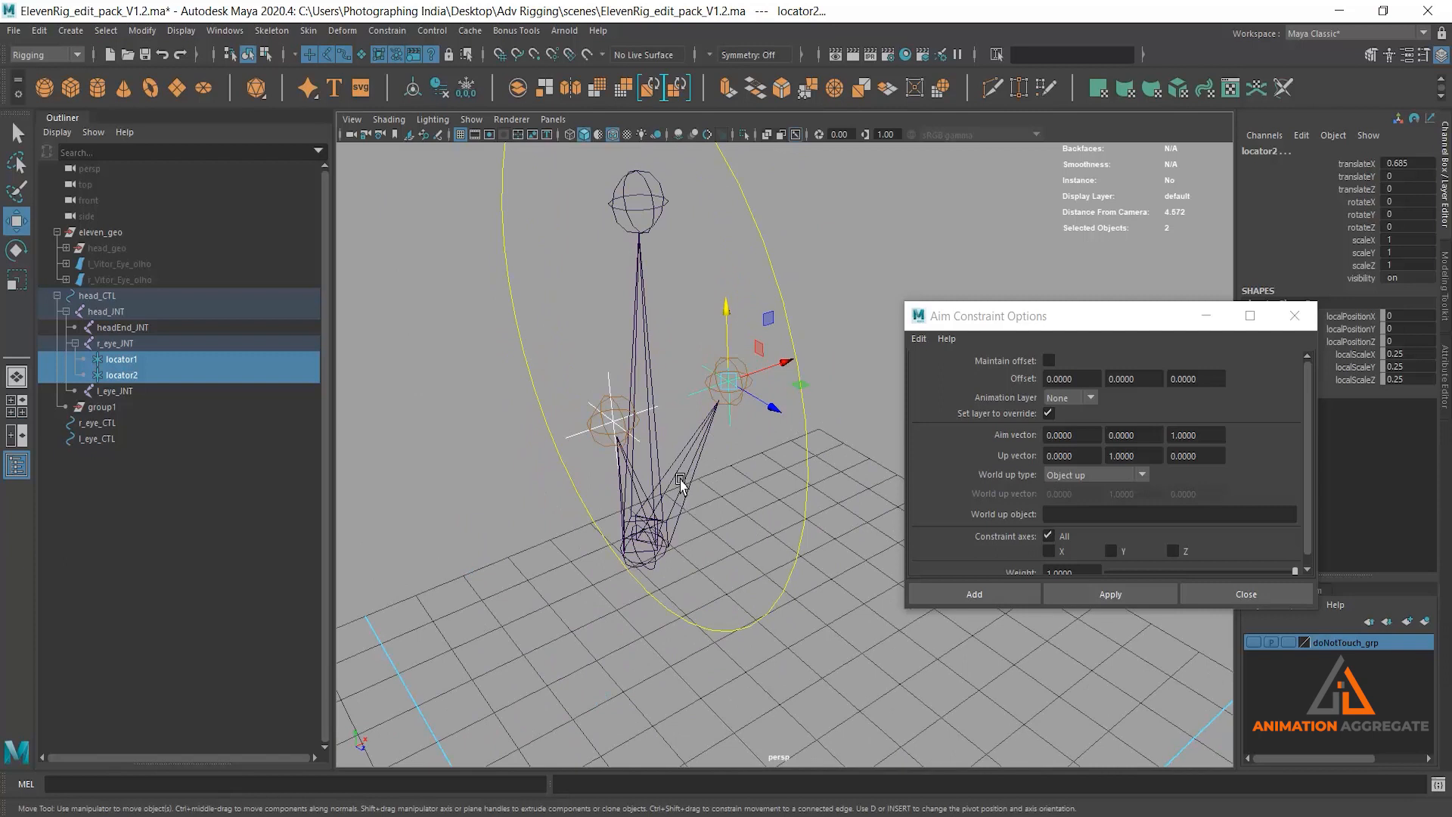
{"action": "left_click_drag", "start_coordinate": [687, 492], "coordinate": [690, 496], "text": "alt"}
{"action": "key", "text": "shift+p"}
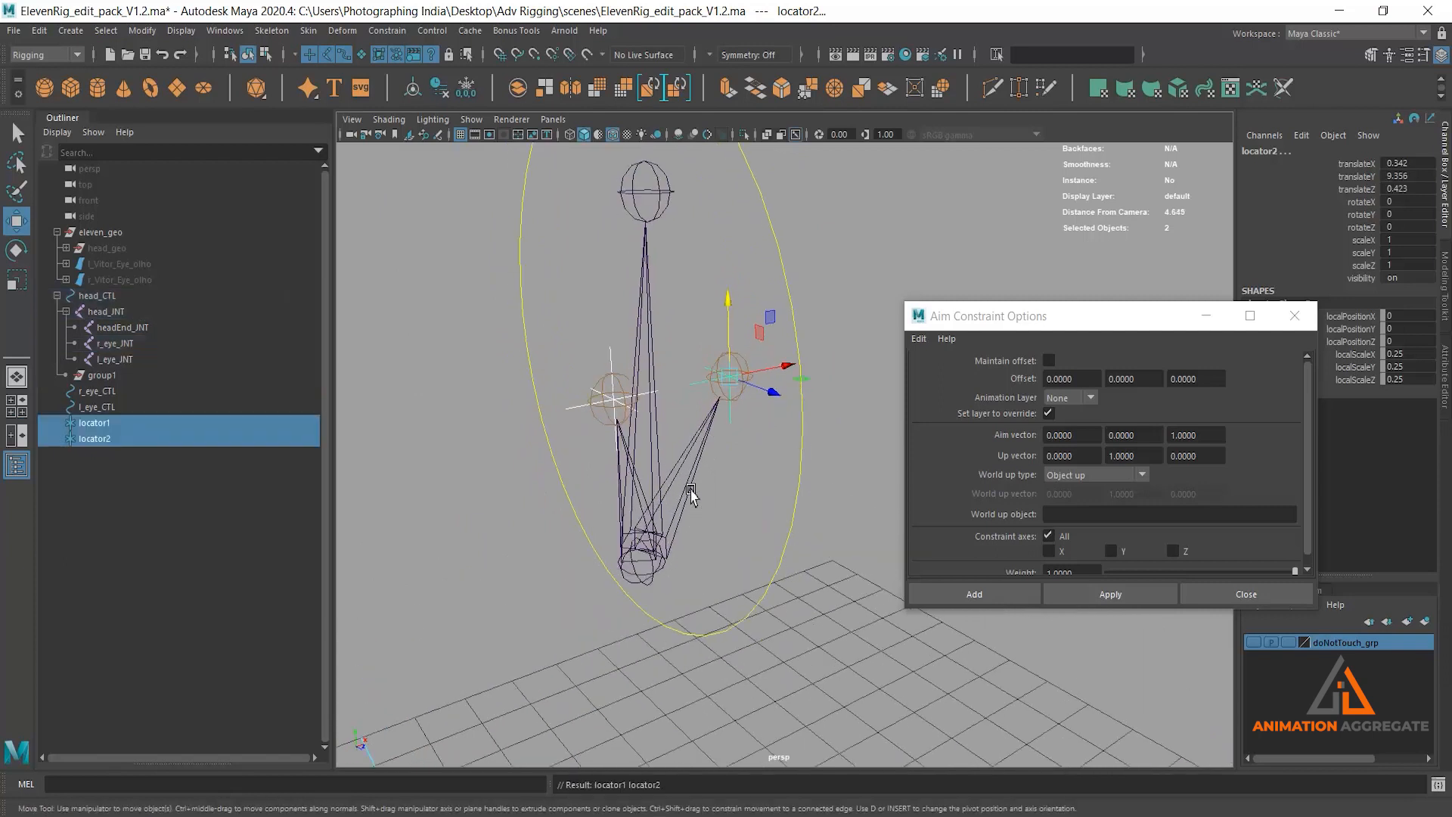
{"action": "left_click_drag", "start_coordinate": [772, 563], "coordinate": [739, 492], "text": "alt"}
{"action": "left_click", "coordinate": [694, 503]}
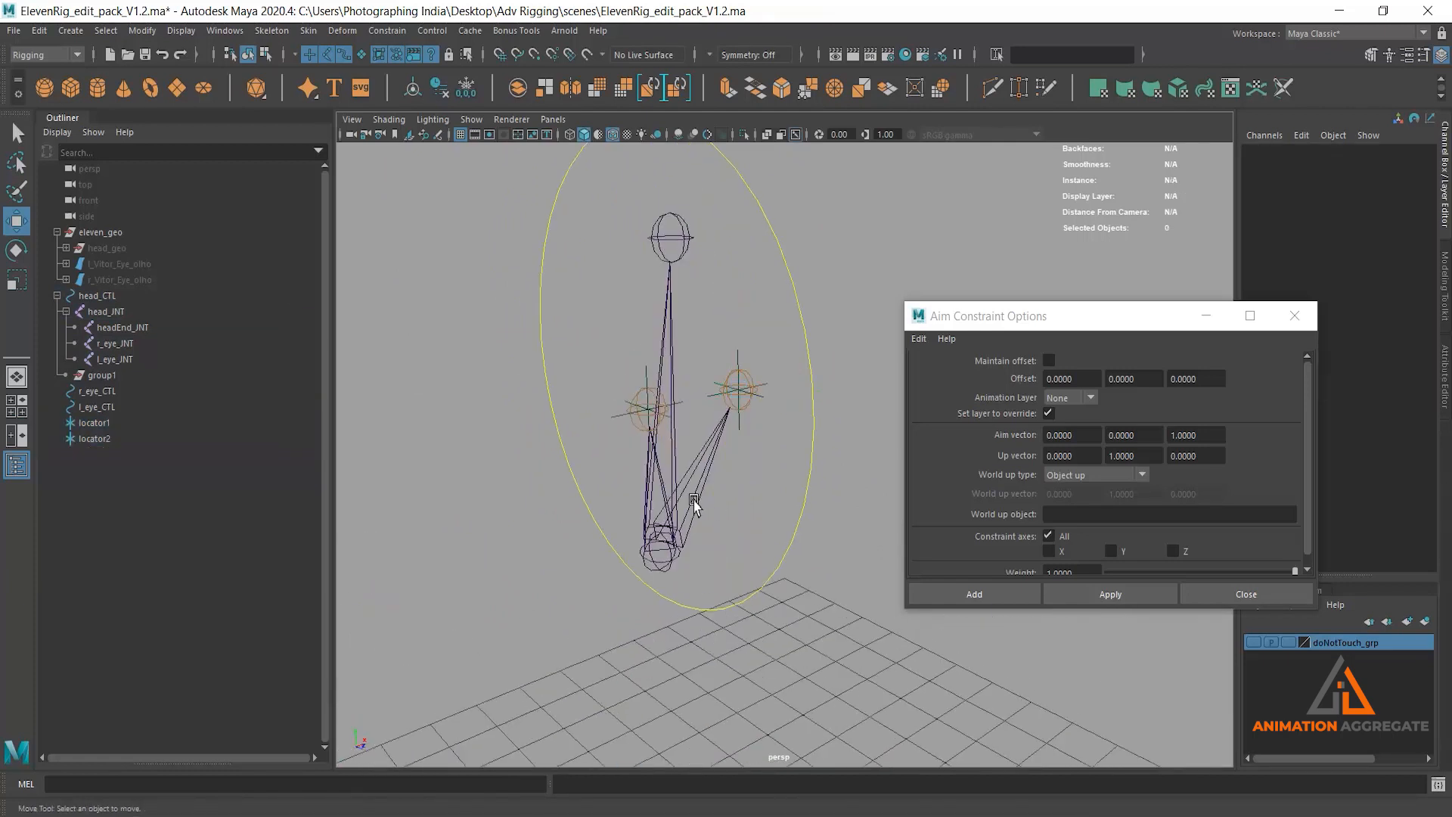
- Raise both locators together above the eye joints to a translate Y of about 9.737
{"action": "left_click", "coordinate": [625, 412]}
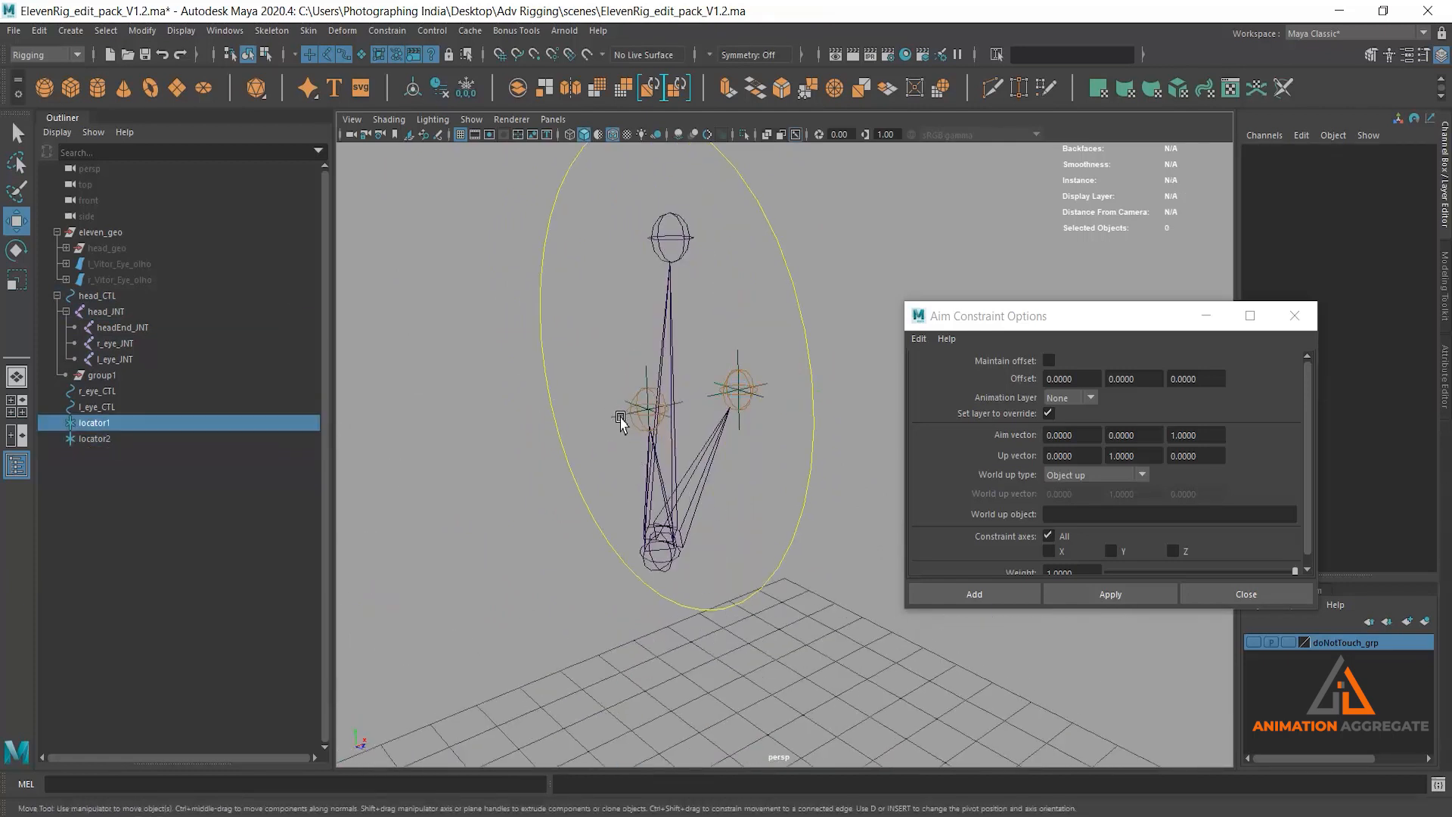
{"action": "left_click", "coordinate": [755, 398], "text": "shift"}
{"action": "key", "text": "ctrl+z"}
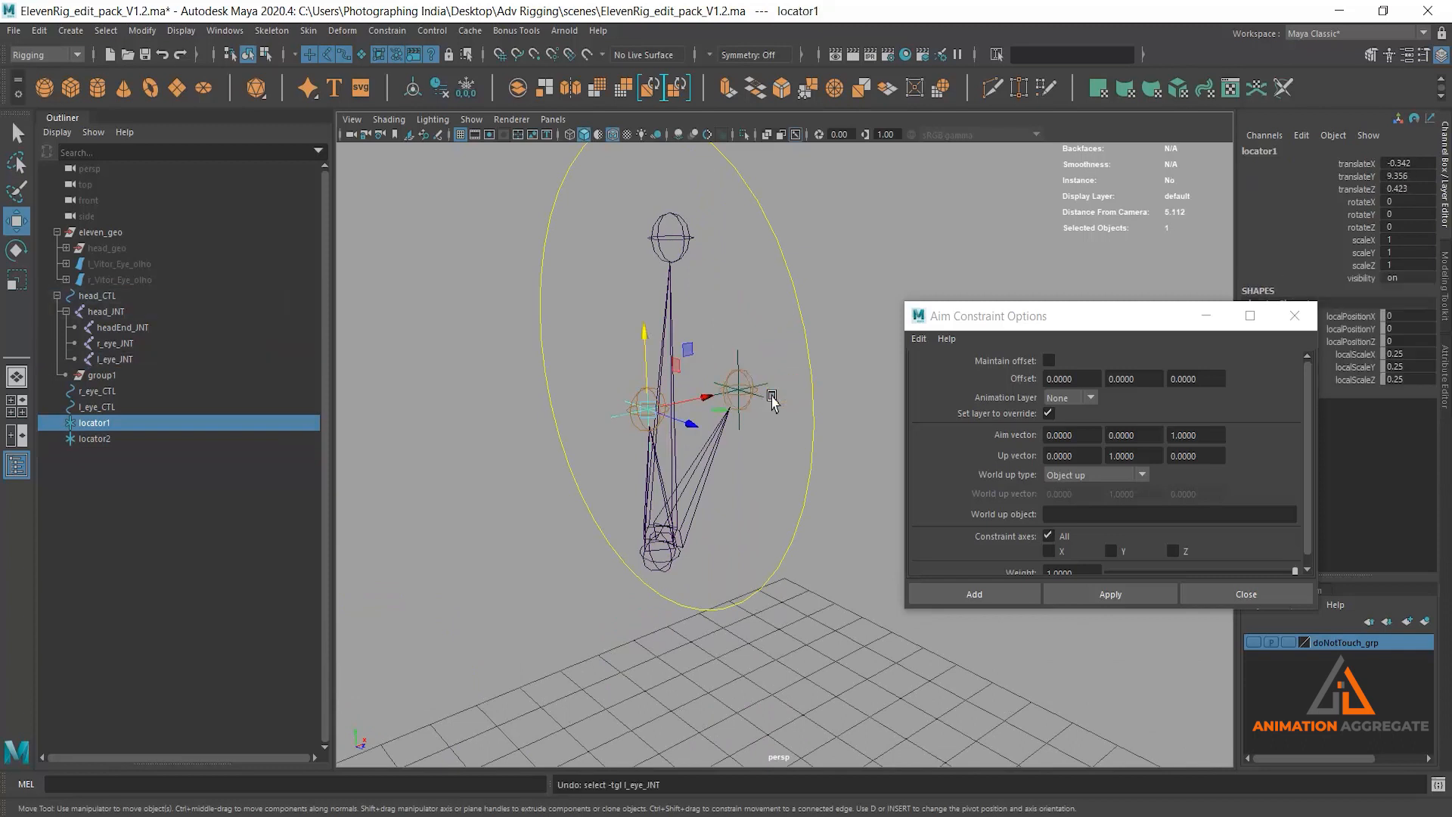
{"action": "left_click", "coordinate": [133, 441], "text": "ctrl"}
{"action": "left_click_drag", "start_coordinate": [739, 311], "coordinate": [734, 249]}
{"action": "left_click_drag", "start_coordinate": [760, 405], "coordinate": [677, 423], "text": "alt"}
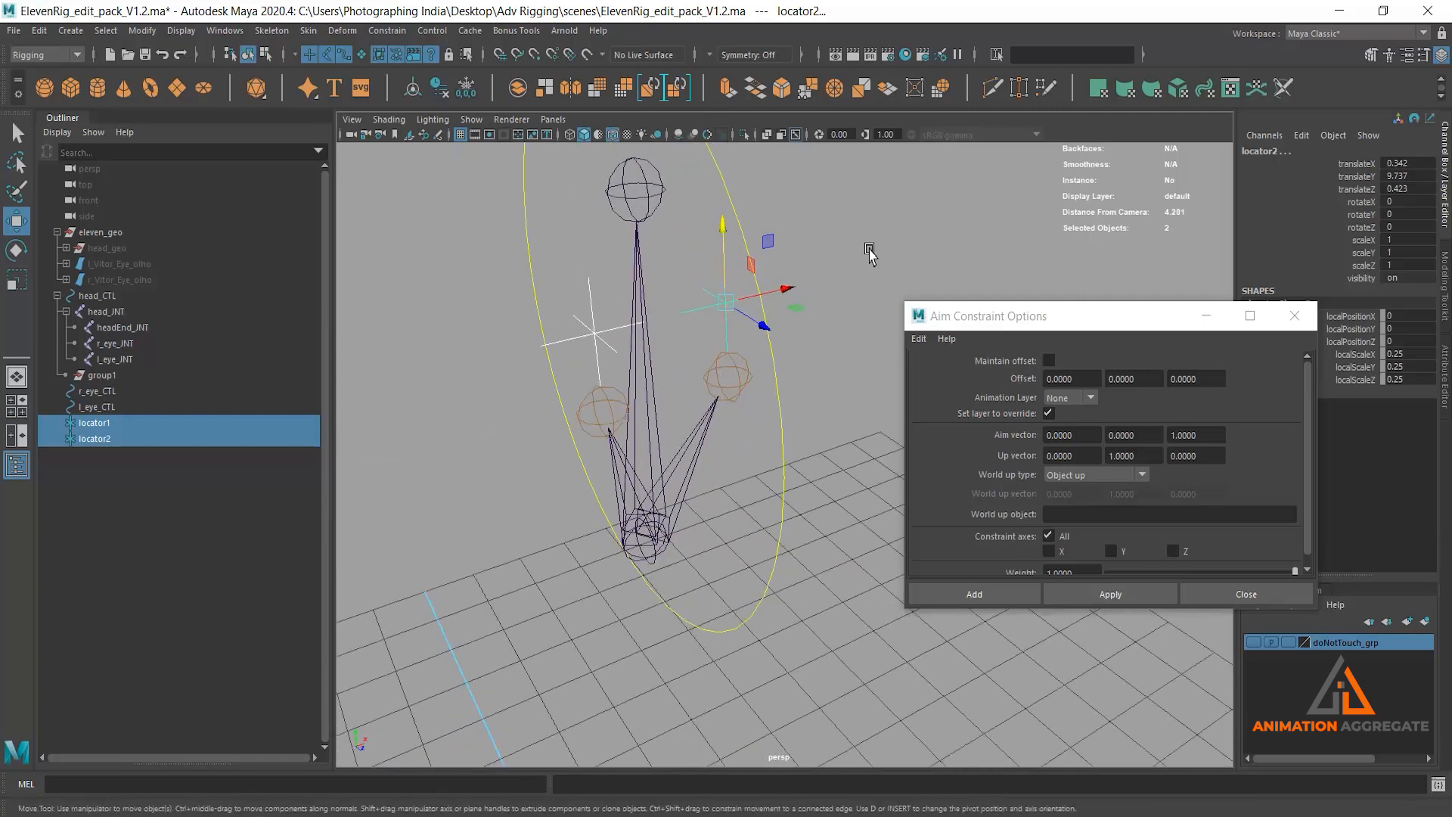
{"action": "left_click", "coordinate": [733, 373]}
{"action": "left_click_drag", "start_coordinate": [744, 378], "coordinate": [823, 479], "text": "alt"}
- Enter locator1 as the world up object in the aim constraint options
{"action": "left_click", "coordinate": [575, 318]}
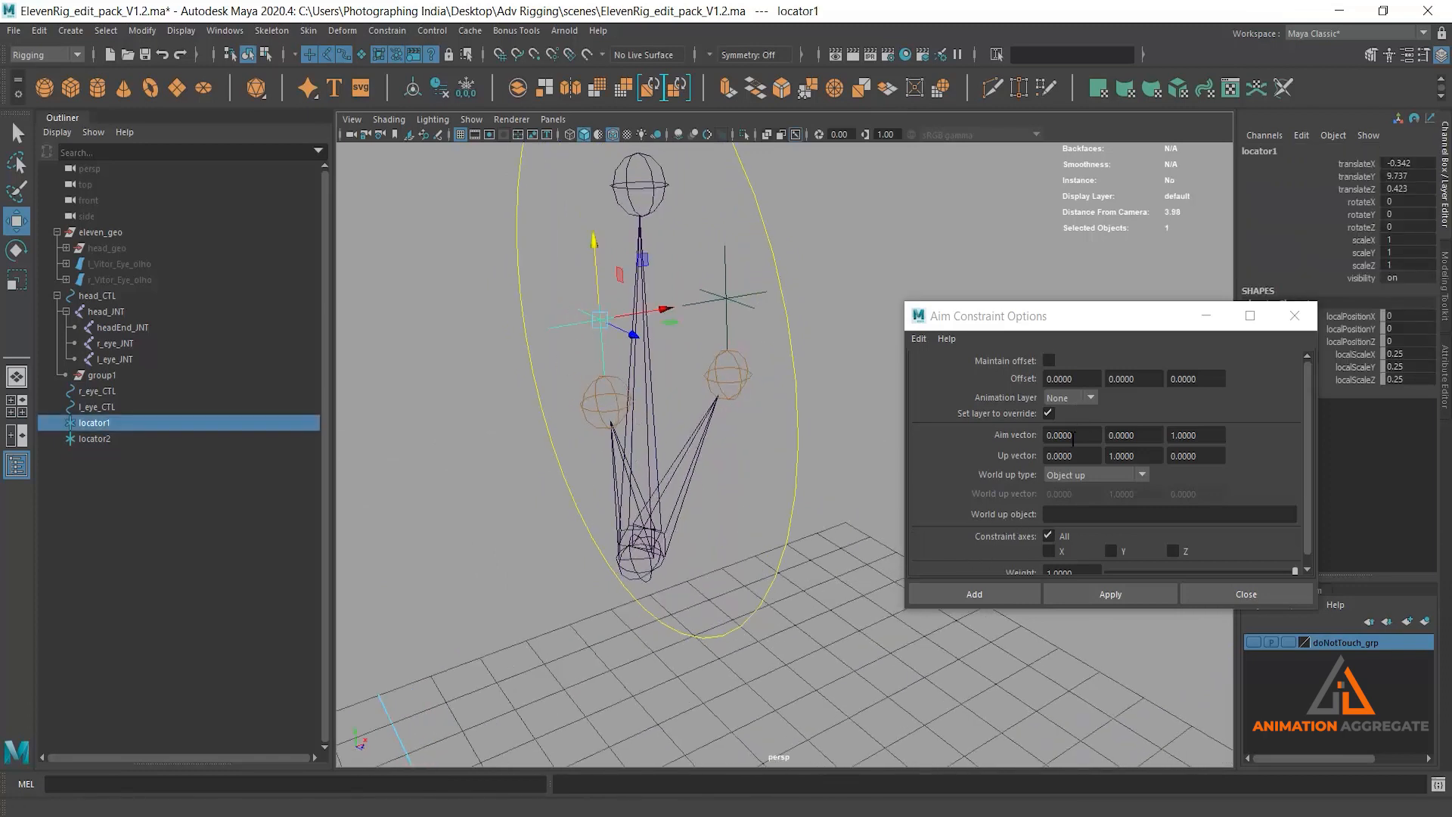
{"action": "left_click", "coordinate": [1112, 522]}
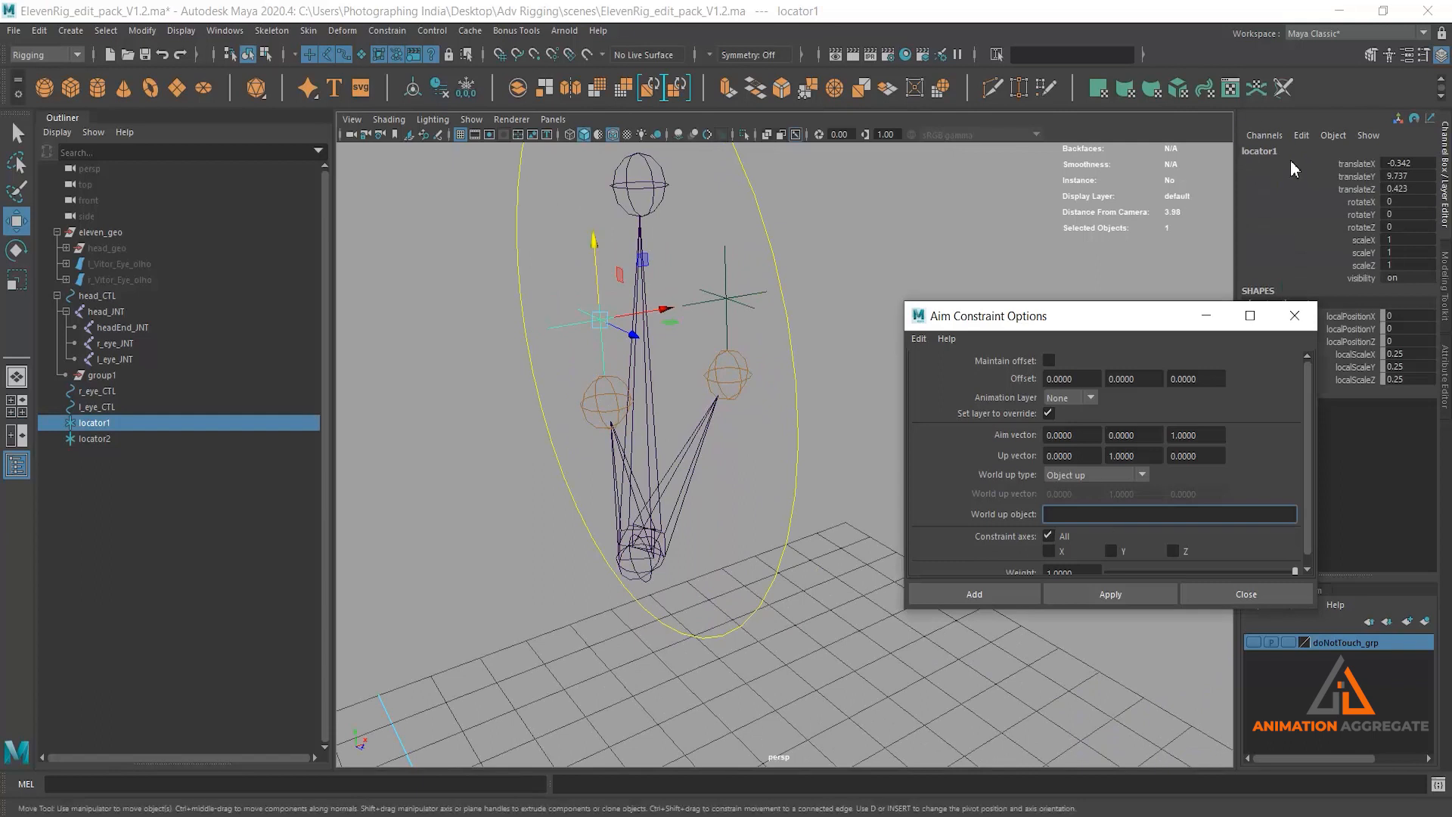
{"action": "left_click", "coordinate": [1289, 154]}
{"action": "left_click", "coordinate": [1112, 517]}
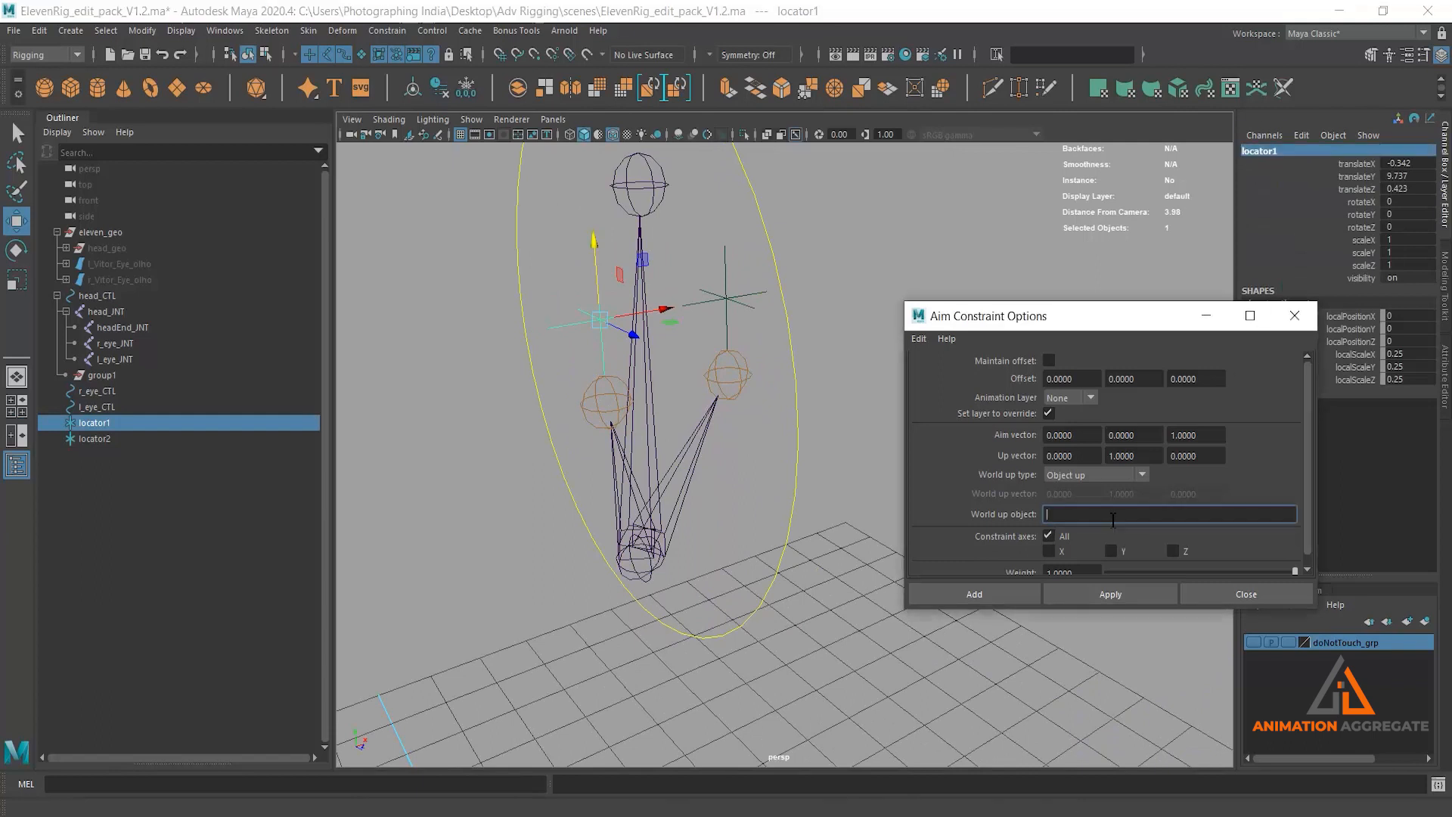
{"action": "scroll", "coordinate": [753, 591], "scroll_direction": "down", "scroll_amount": 6}
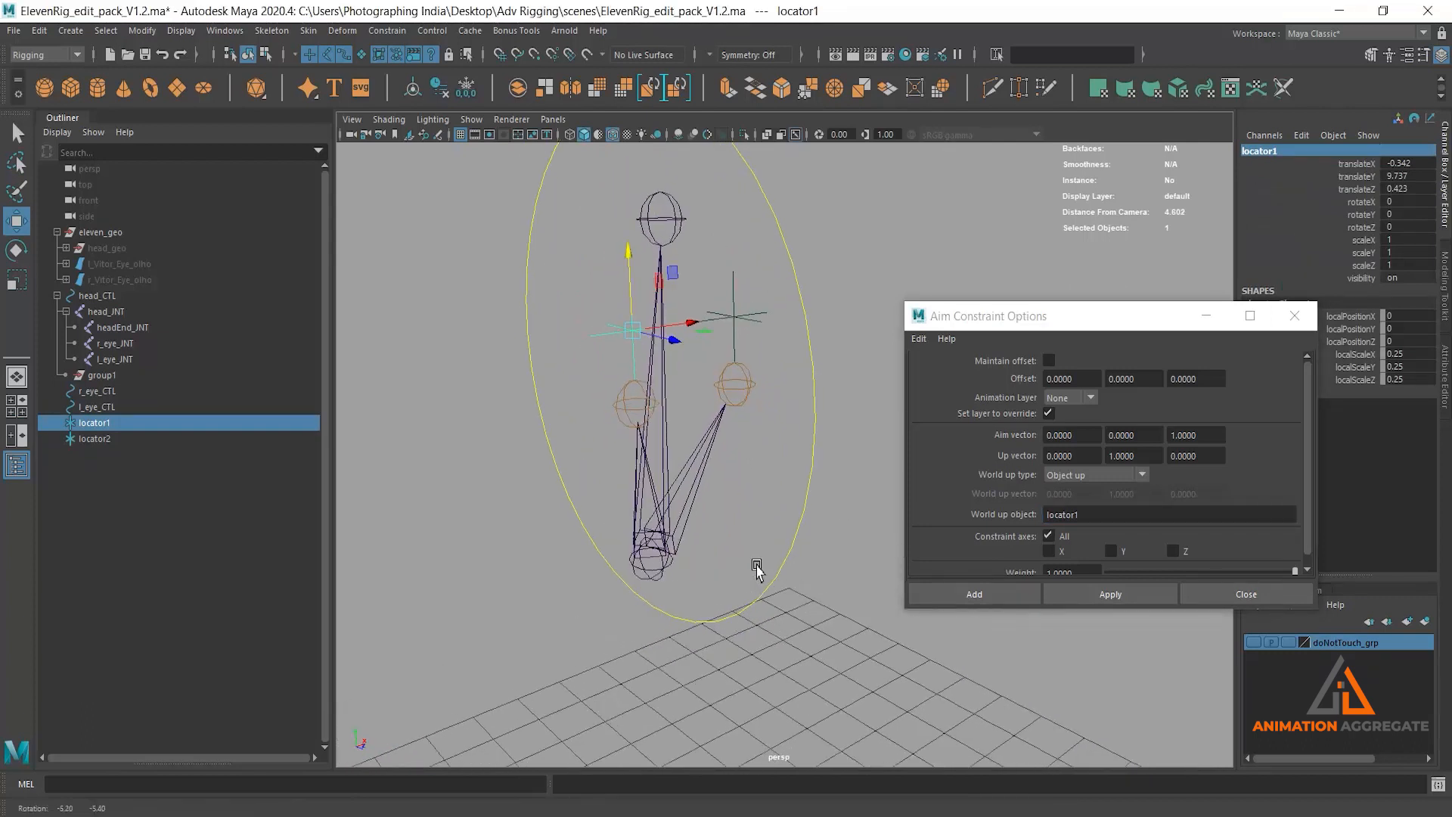
- Aim-constrain r_eye_JNT to r_eye_CTL with the current constraint options
{"action": "middle_click_drag", "start_coordinate": [795, 481], "coordinate": [661, 396], "text": "alt"}
{"action": "scroll", "coordinate": [661, 396], "scroll_direction": "down", "scroll_amount": 4}
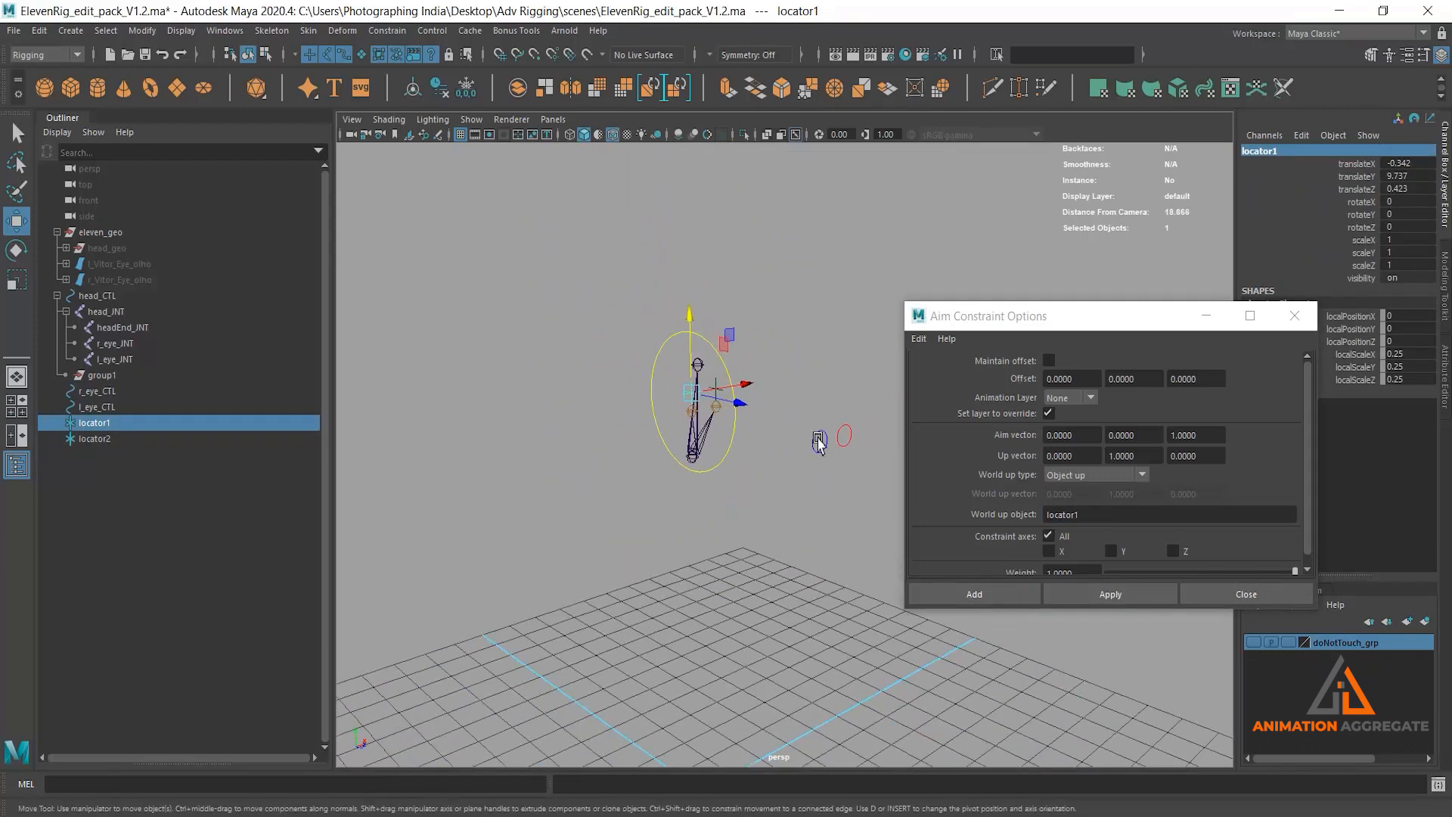
{"action": "left_click", "coordinate": [818, 438]}
{"action": "scroll", "coordinate": [723, 344], "scroll_direction": "up", "scroll_amount": 3}
{"action": "left_click", "coordinate": [629, 389], "text": "shift"}
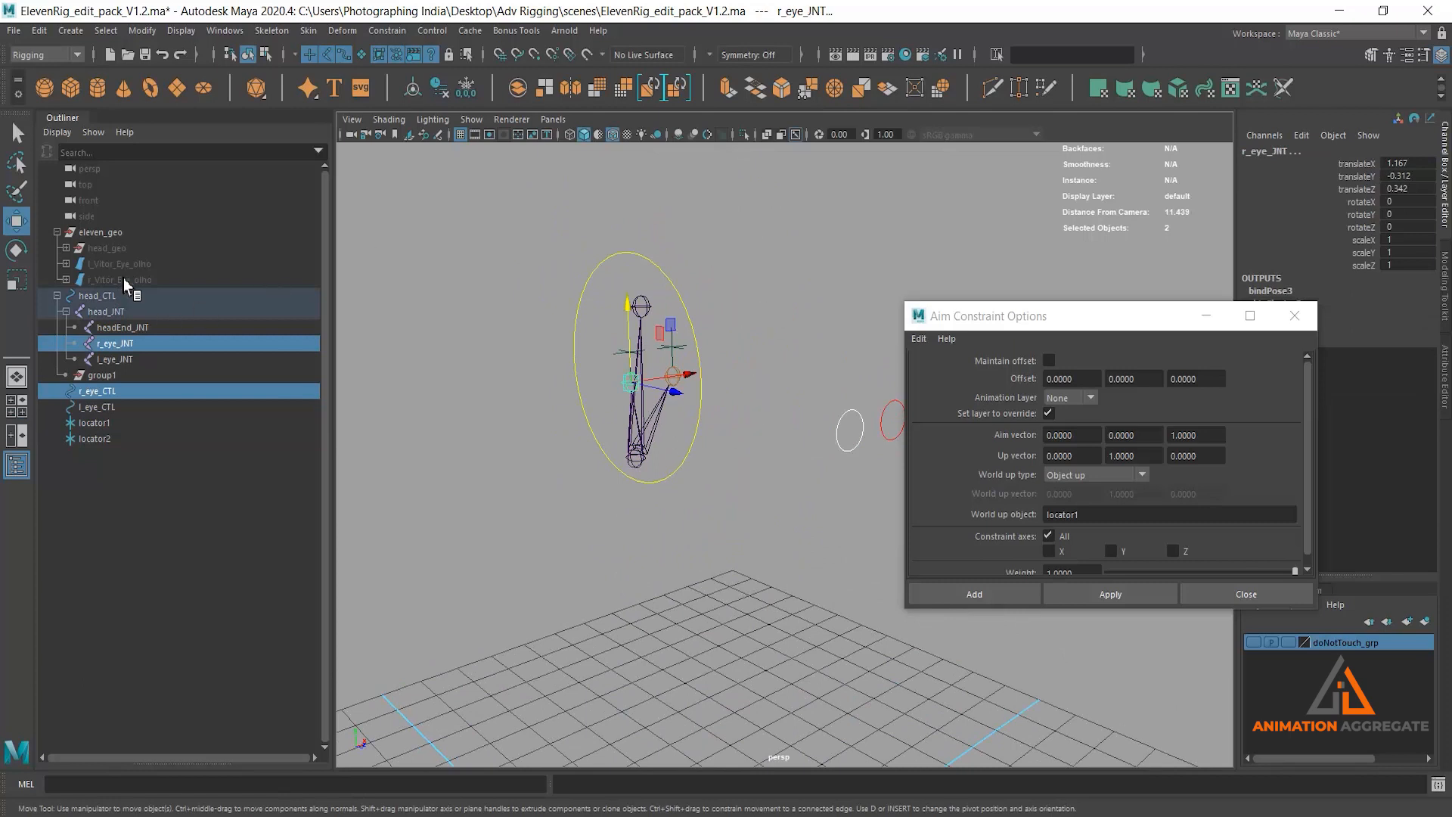
{"action": "left_click", "coordinate": [1110, 594]}
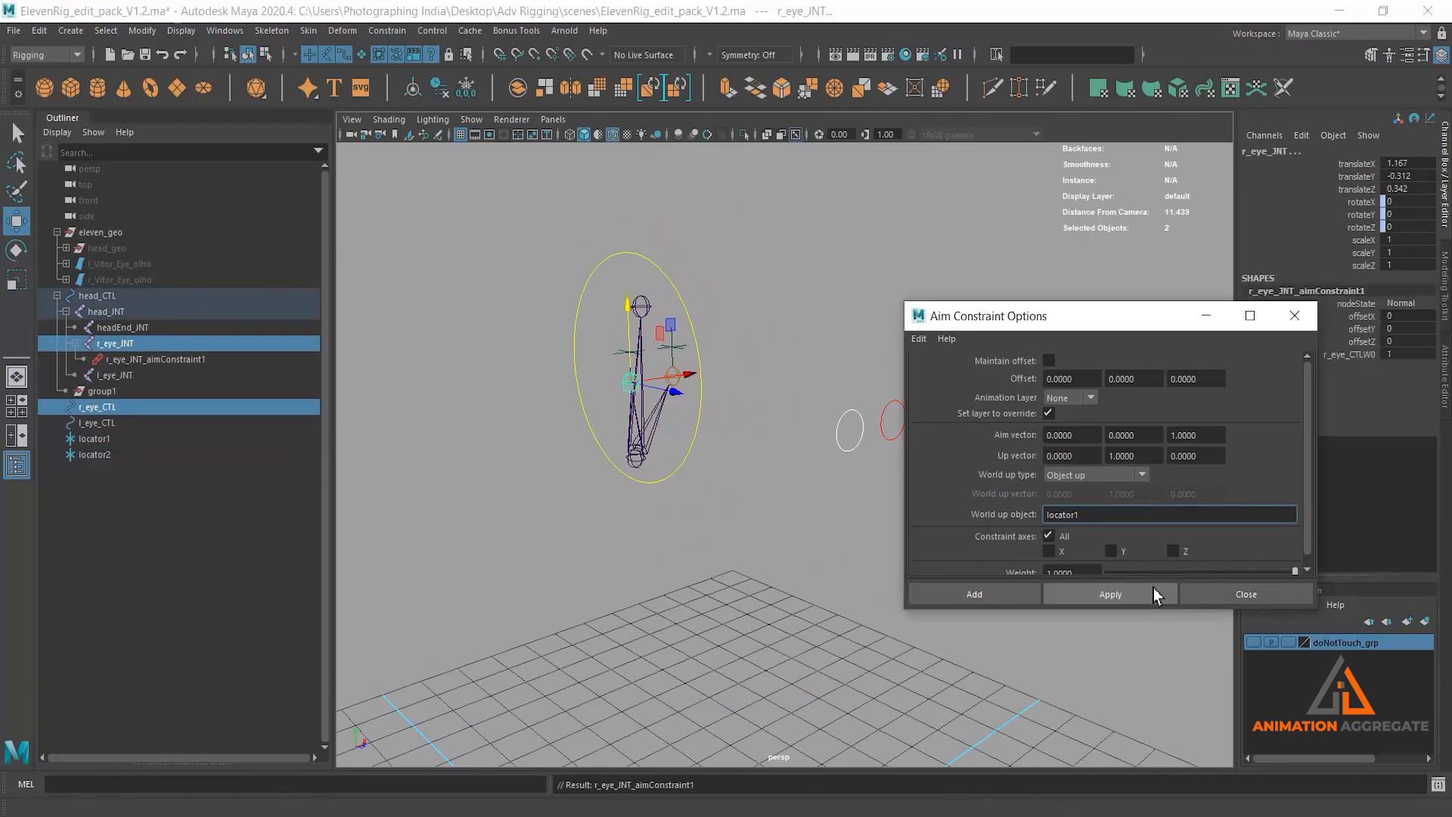
- Unhide the left and right eye meshes
{"action": "left_click_drag", "start_coordinate": [695, 436], "coordinate": [669, 348], "text": "alt"}
{"action": "right_click_drag", "start_coordinate": [669, 347], "coordinate": [685, 422], "text": "alt"}
{"action": "middle_click_drag", "start_coordinate": [710, 352], "coordinate": [697, 438], "text": "alt"}
{"action": "left_click_drag", "start_coordinate": [696, 438], "coordinate": [704, 366], "text": "alt"}
{"action": "middle_click_drag", "start_coordinate": [704, 367], "coordinate": [737, 340], "text": "alt"}
{"action": "right_click_drag", "start_coordinate": [737, 341], "coordinate": [725, 450], "text": "alt"}
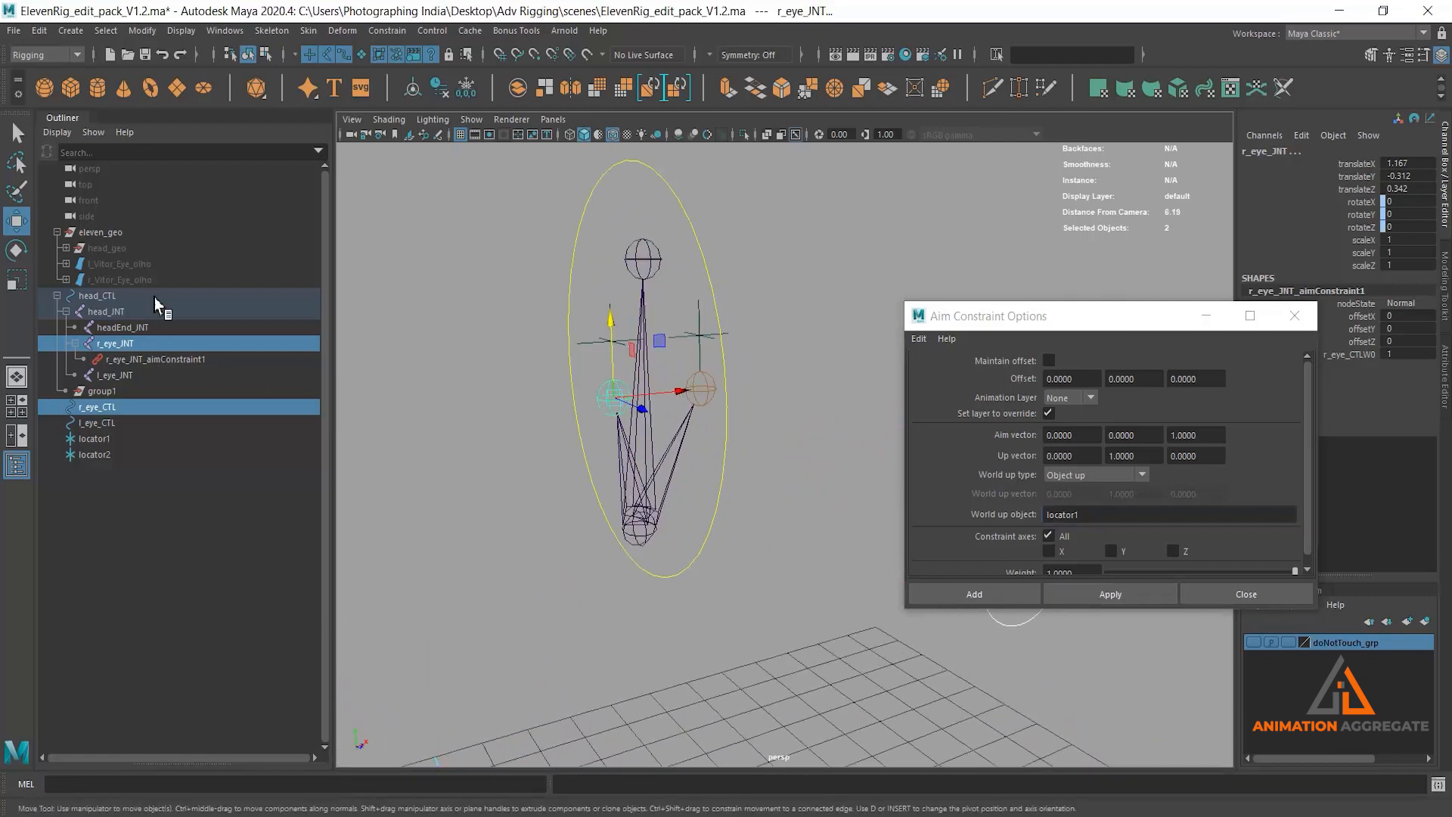
{"action": "left_click", "coordinate": [150, 266]}
{"action": "left_click", "coordinate": [146, 280], "text": "shift"}
{"action": "key", "text": "shift+h"}
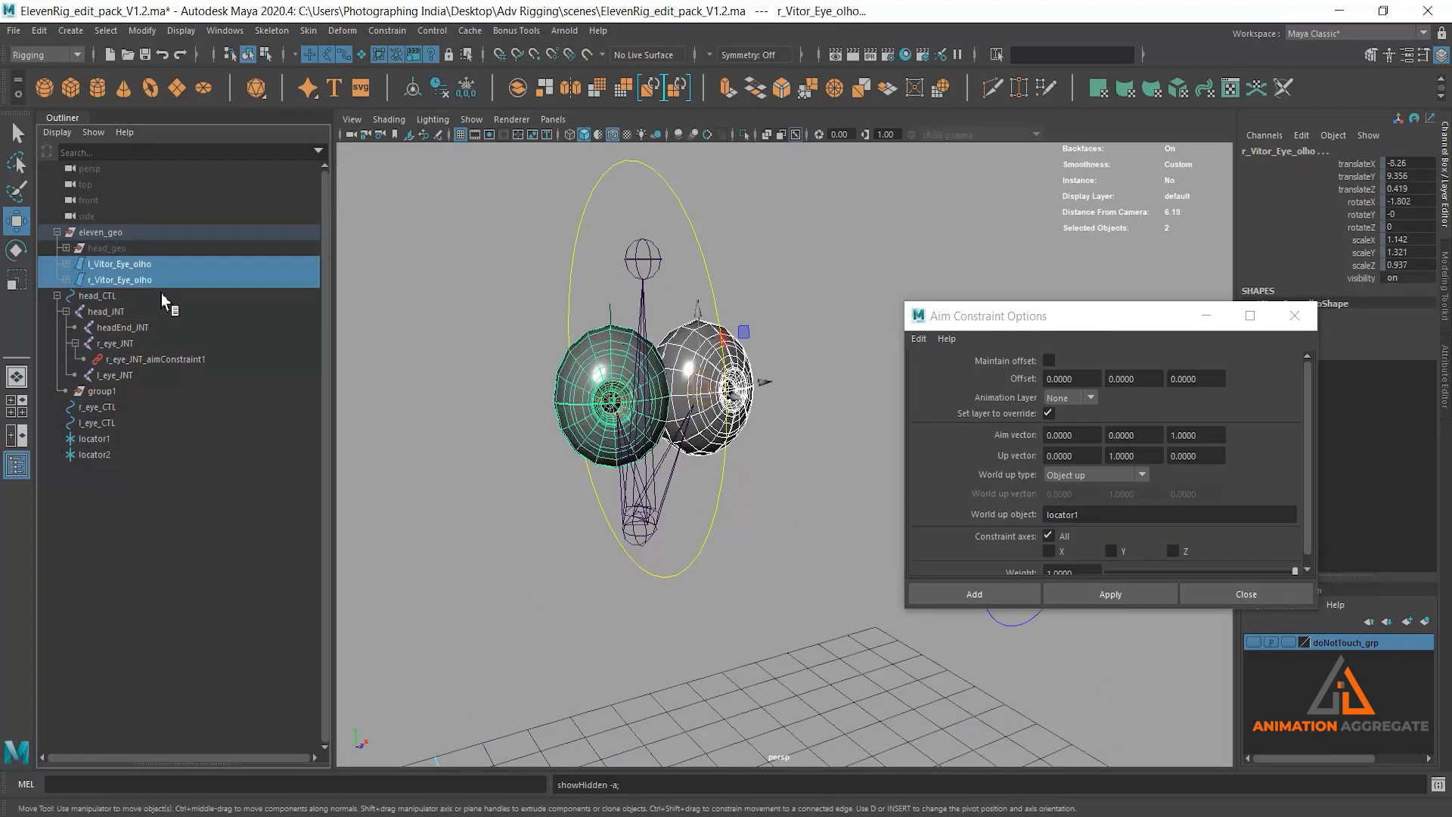
- Parent locator1 and locator2 under head_JNT
{"action": "right_click_drag", "start_coordinate": [786, 503], "coordinate": [673, 500], "text": "alt"}
{"action": "left_click_drag", "start_coordinate": [673, 499], "coordinate": [720, 265], "text": "alt"}
{"action": "left_click", "coordinate": [738, 245]}
{"action": "left_click", "coordinate": [600, 321]}
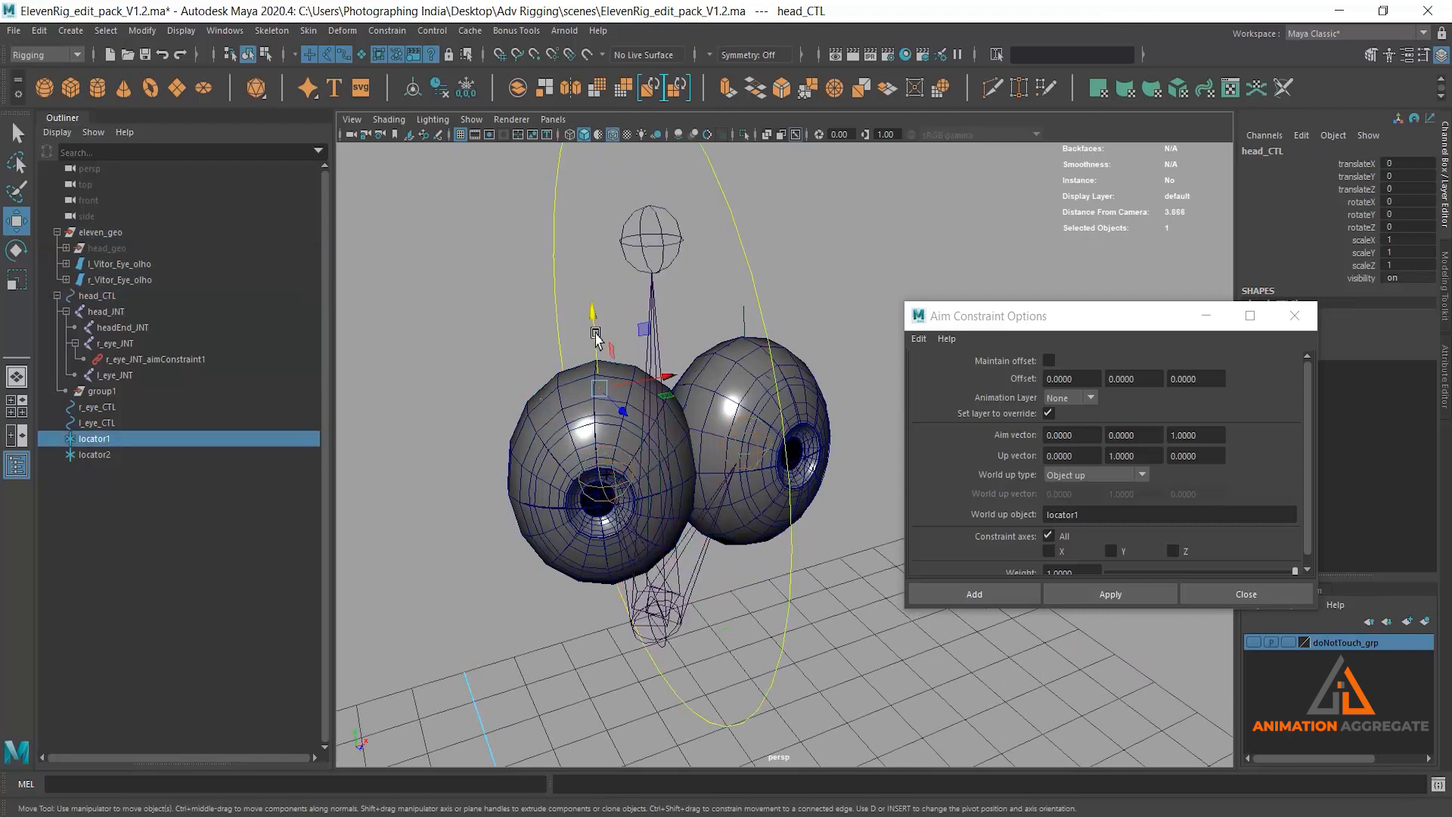
{"action": "left_click", "coordinate": [743, 312], "text": "shift"}
{"action": "left_click", "coordinate": [672, 607], "text": "shift"}
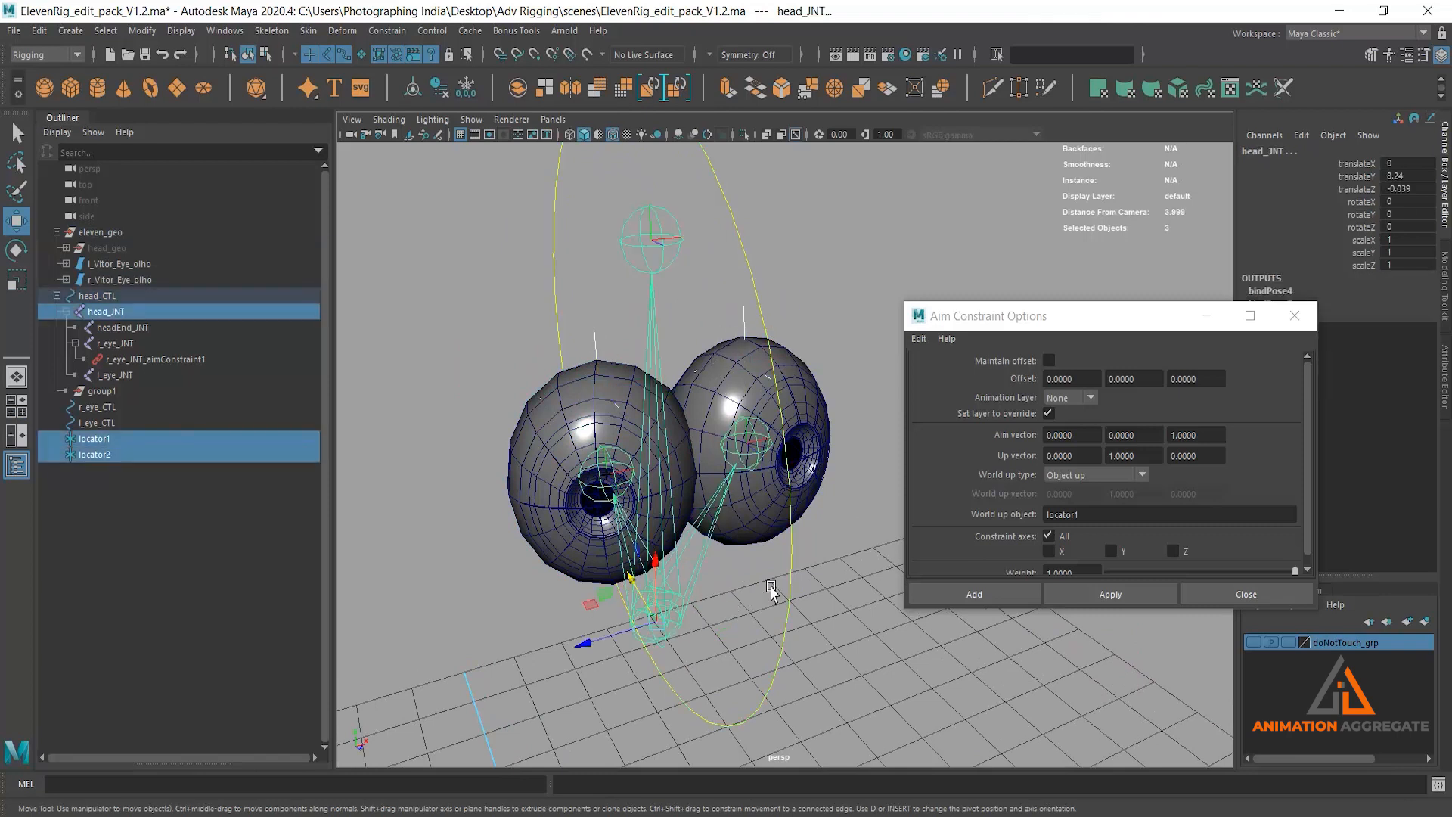
{"action": "key", "text": "p"}
- Rotate head_CTL about -27.6 degrees in Z and examine how the two eyes follow the head
{"action": "left_click", "coordinate": [793, 601]}
{"action": "scroll", "coordinate": [770, 569], "scroll_direction": "down", "scroll_amount": 2}
{"action": "left_click_drag", "start_coordinate": [770, 569], "coordinate": [771, 537], "text": "alt"}
{"action": "key", "text": "e"}
{"action": "left_click_drag", "start_coordinate": [617, 605], "coordinate": [649, 574]}
{"action": "left_click_drag", "start_coordinate": [741, 527], "coordinate": [681, 508], "text": "alt"}
{"action": "middle_click_drag", "start_coordinate": [754, 474], "coordinate": [529, 476], "text": "alt"}
{"action": "right_click_drag", "start_coordinate": [529, 476], "coordinate": [673, 573], "text": "alt"}
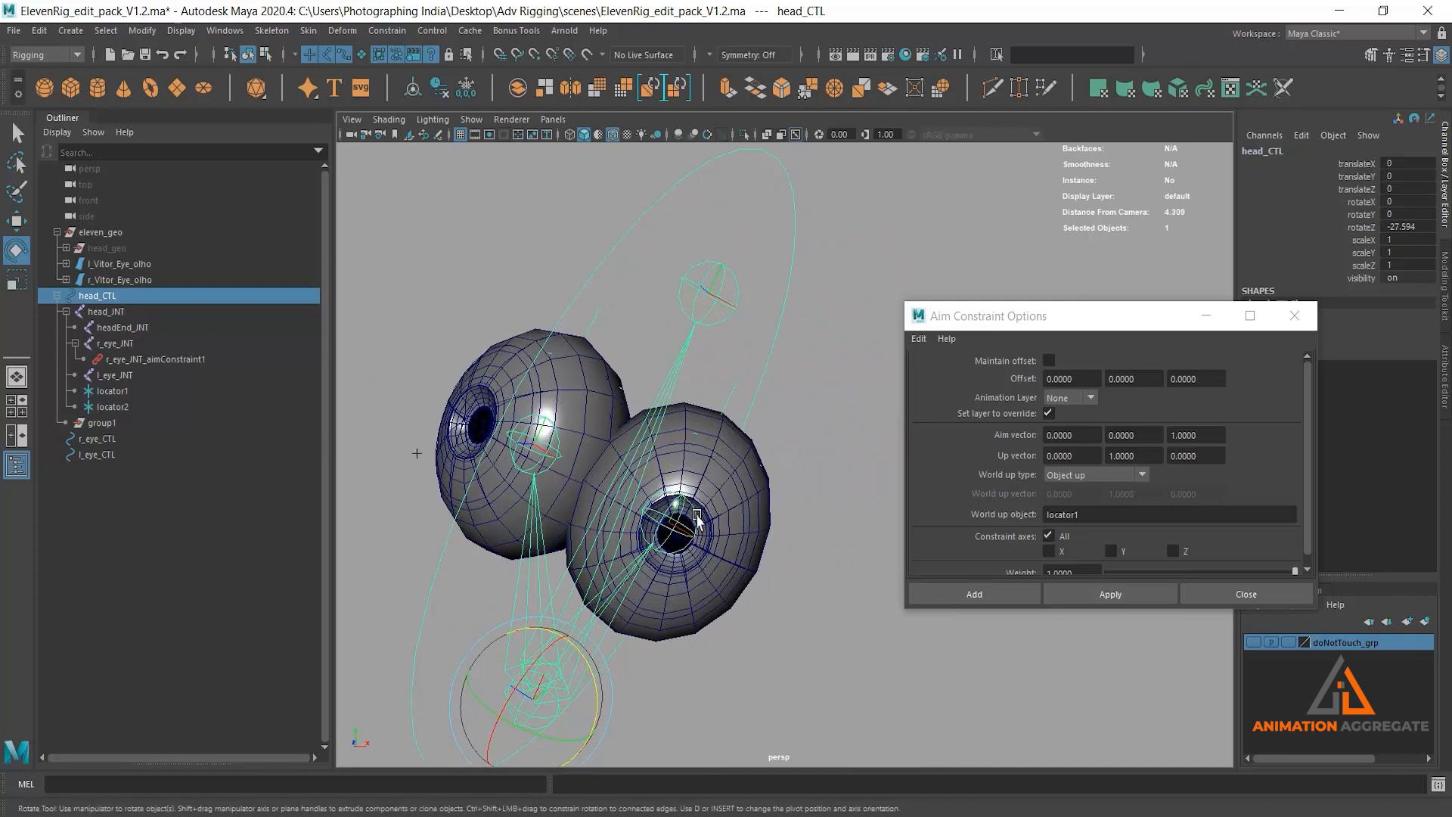
{"action": "left_click_drag", "start_coordinate": [637, 469], "coordinate": [609, 499], "text": "alt"}
{"action": "left_click_drag", "start_coordinate": [698, 514], "coordinate": [740, 579], "text": "alt"}
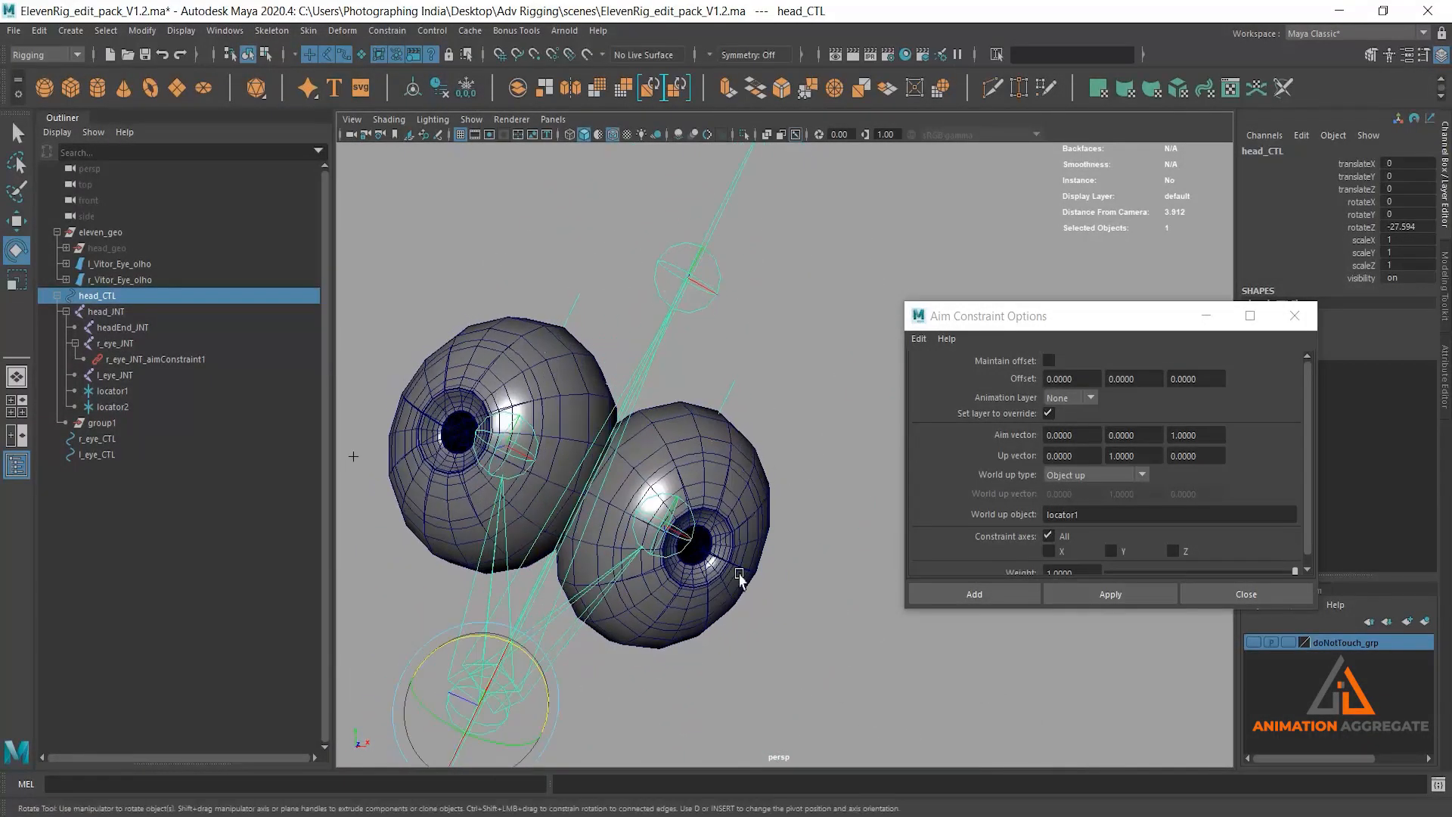
{"action": "right_click_drag", "start_coordinate": [740, 579], "coordinate": [664, 484], "text": "alt"}
{"action": "left_click_drag", "start_coordinate": [665, 484], "coordinate": [692, 372], "text": "alt"}
{"action": "right_click_drag", "start_coordinate": [692, 372], "coordinate": [699, 412], "text": "alt"}
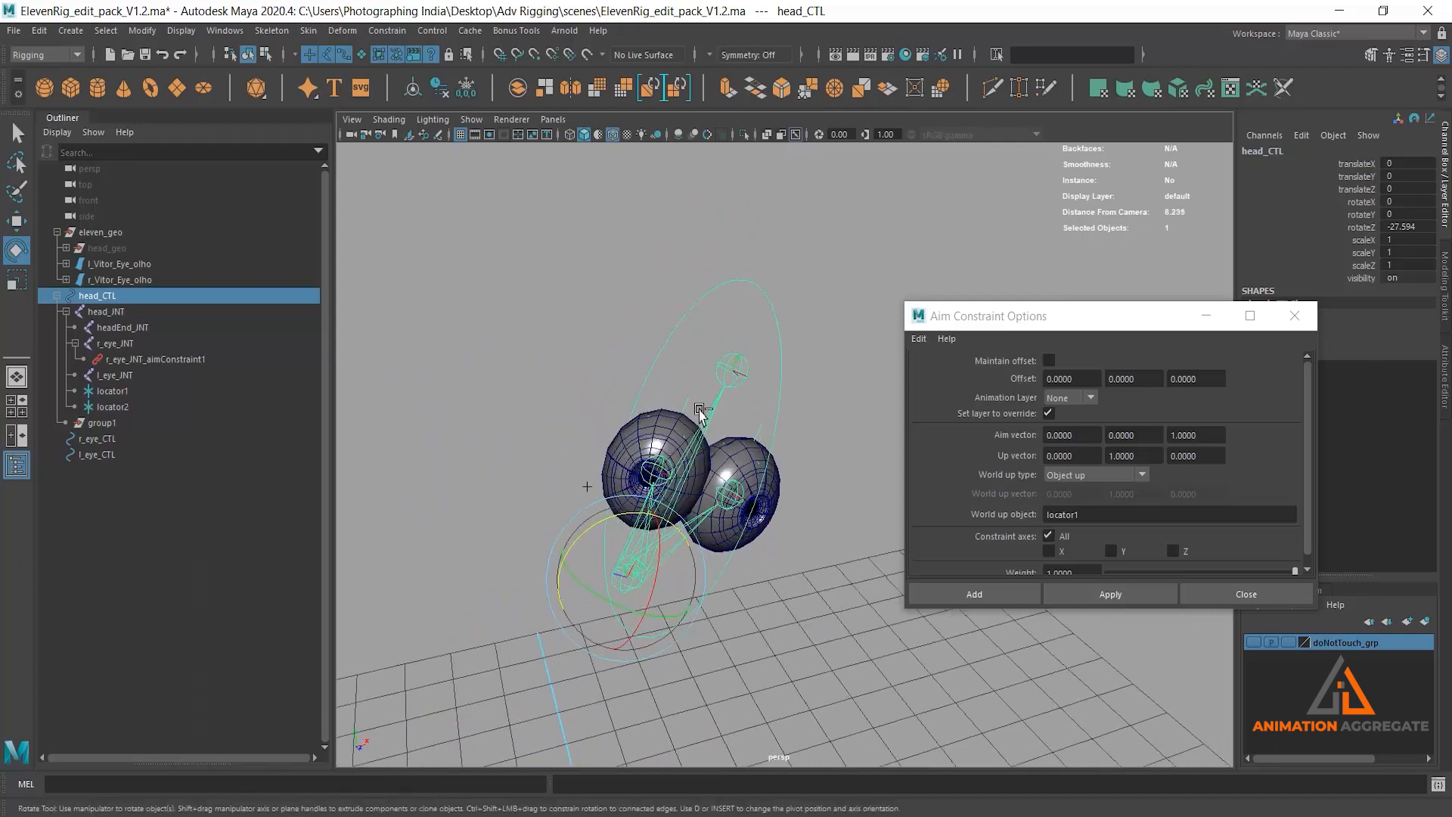
- Undo the test rotation of head_CTL and clear the selection
{"action": "key", "text": "ctrl+z"}
{"action": "key", "text": "ctrl+z"}
{"action": "left_click_drag", "start_coordinate": [727, 484], "coordinate": [665, 477], "text": "alt"}
{"action": "left_click", "coordinate": [774, 362]}
- Set the world up object to locator2 and aim-constrain l_eye_JNT to l_eye_CTL
{"action": "mouse_move", "coordinate": [728, 541]}
{"action": "left_mouse_down", "text": "alt"}
{"action": "mouse_move", "coordinate": [658, 502]}
{"action": "mouse_move", "coordinate": [712, 523]}
{"action": "left_mouse_up", "text": "alt"}
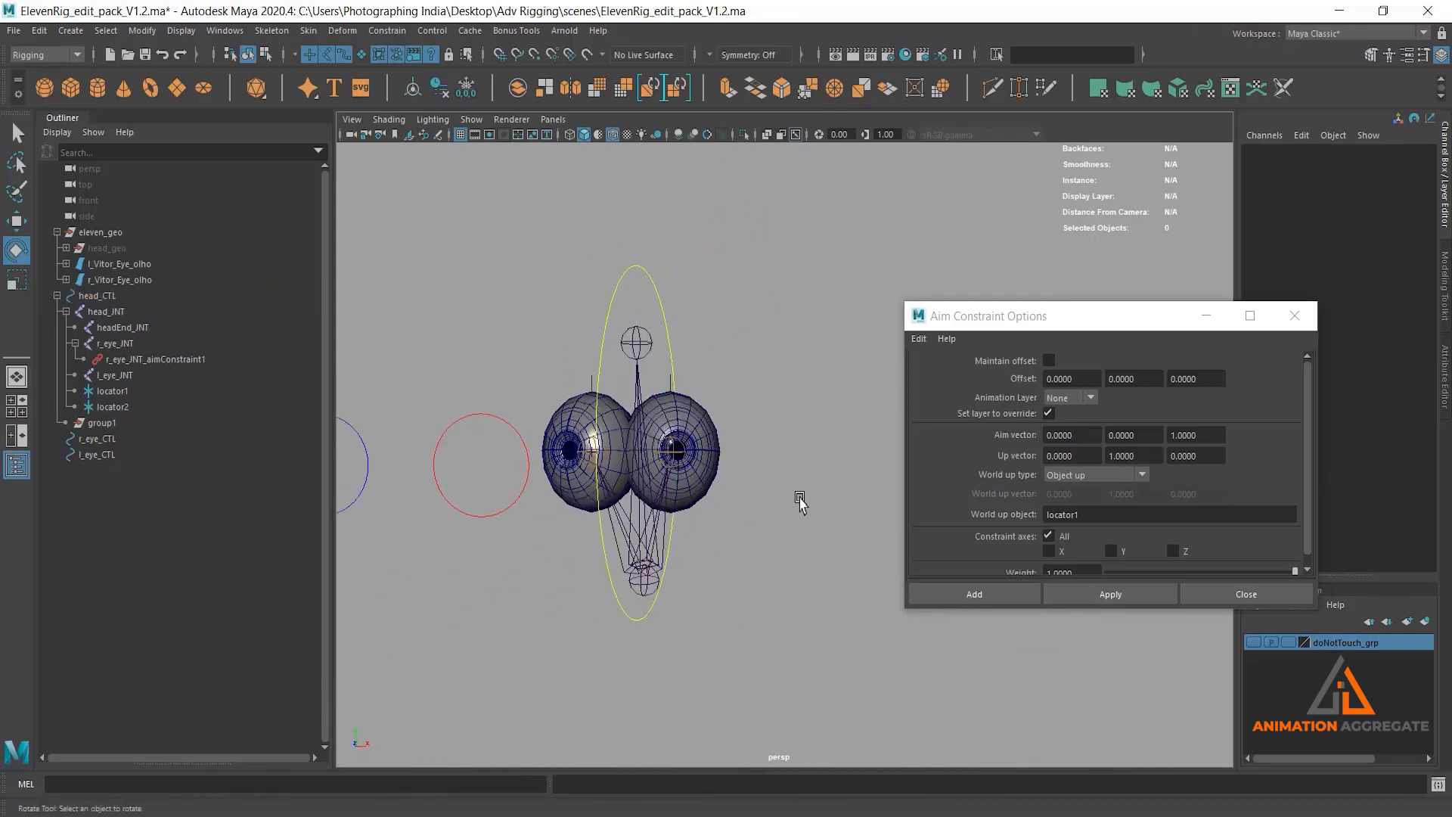
{"action": "left_click", "coordinate": [1164, 521]}
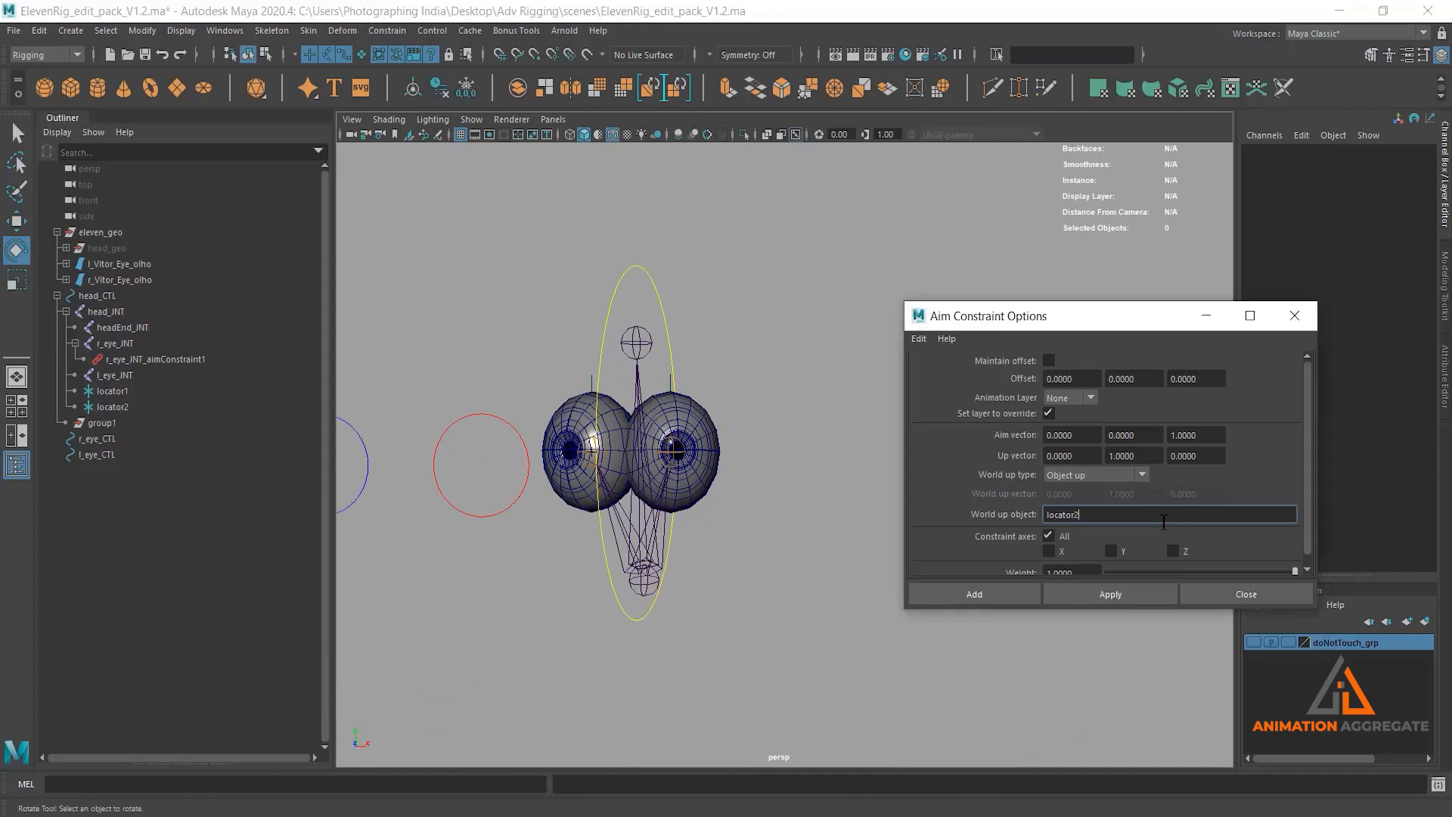
{"action": "left_click", "coordinate": [487, 413]}
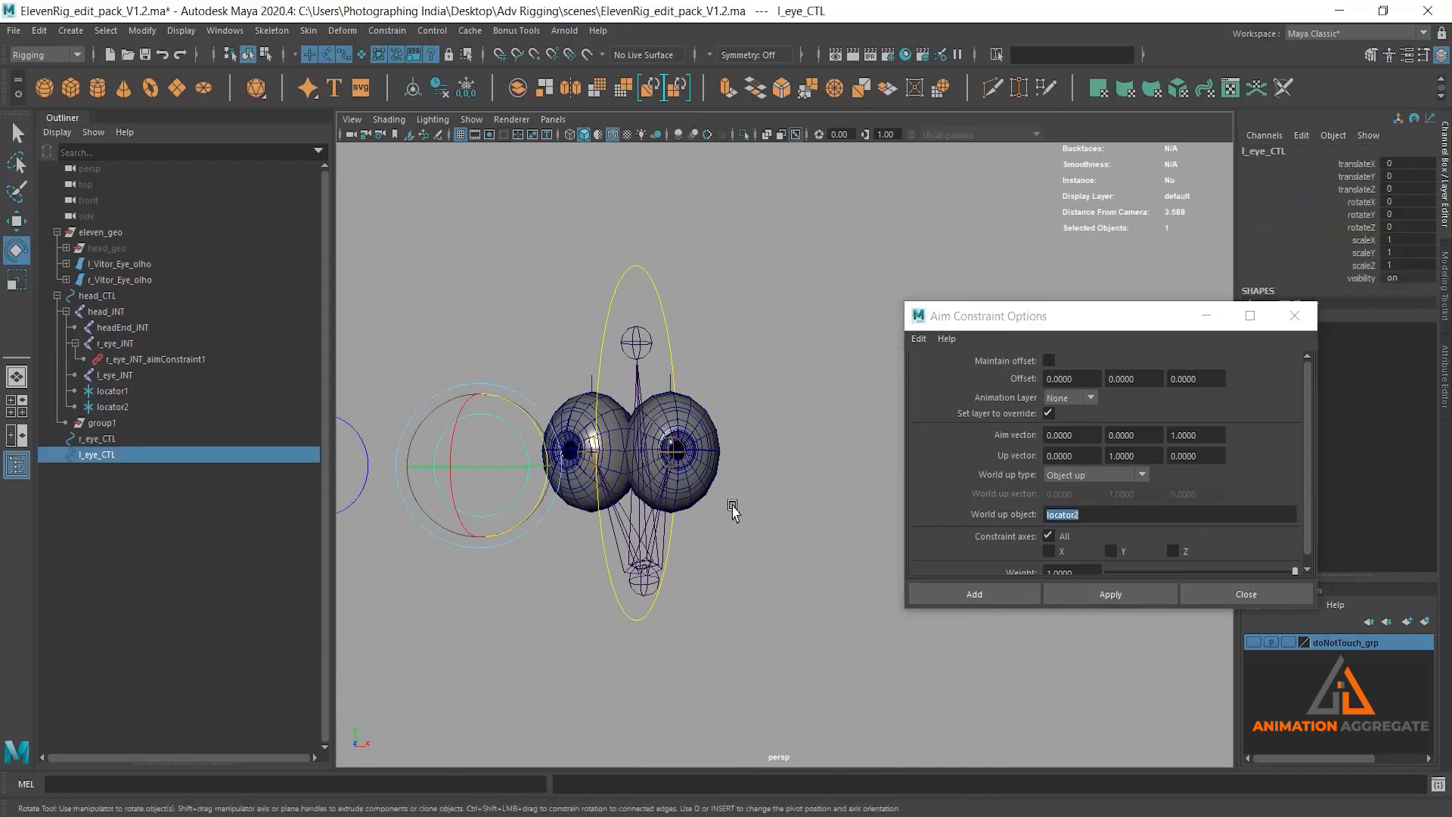
{"action": "left_click_drag", "start_coordinate": [733, 509], "coordinate": [683, 512], "text": "alt"}
{"action": "middle_click_drag", "start_coordinate": [683, 425], "coordinate": [691, 485], "text": "alt"}
{"action": "right_click_drag", "start_coordinate": [673, 515], "coordinate": [707, 560], "text": "alt"}
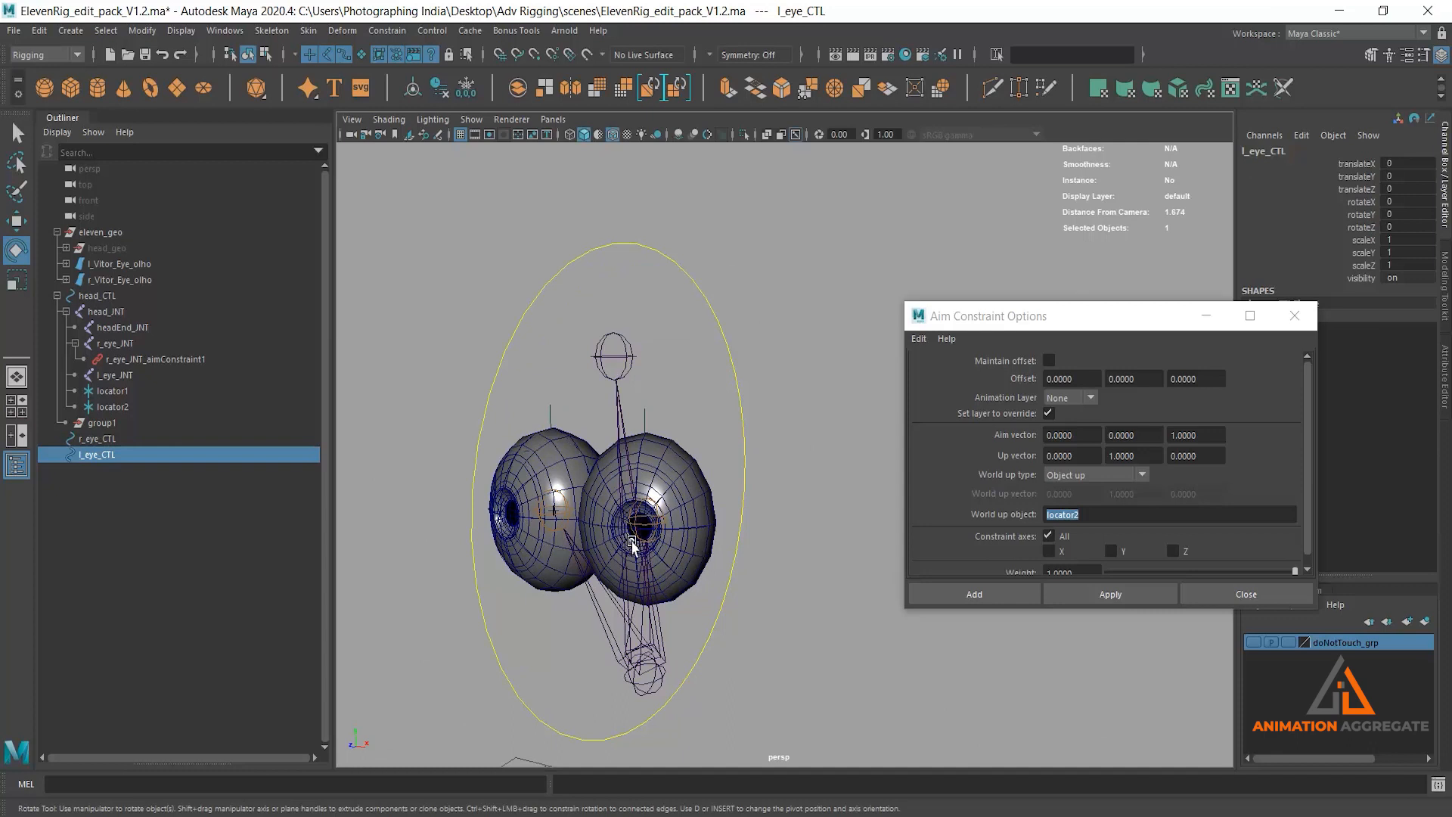
{"action": "left_click", "coordinate": [653, 531], "text": "shift"}
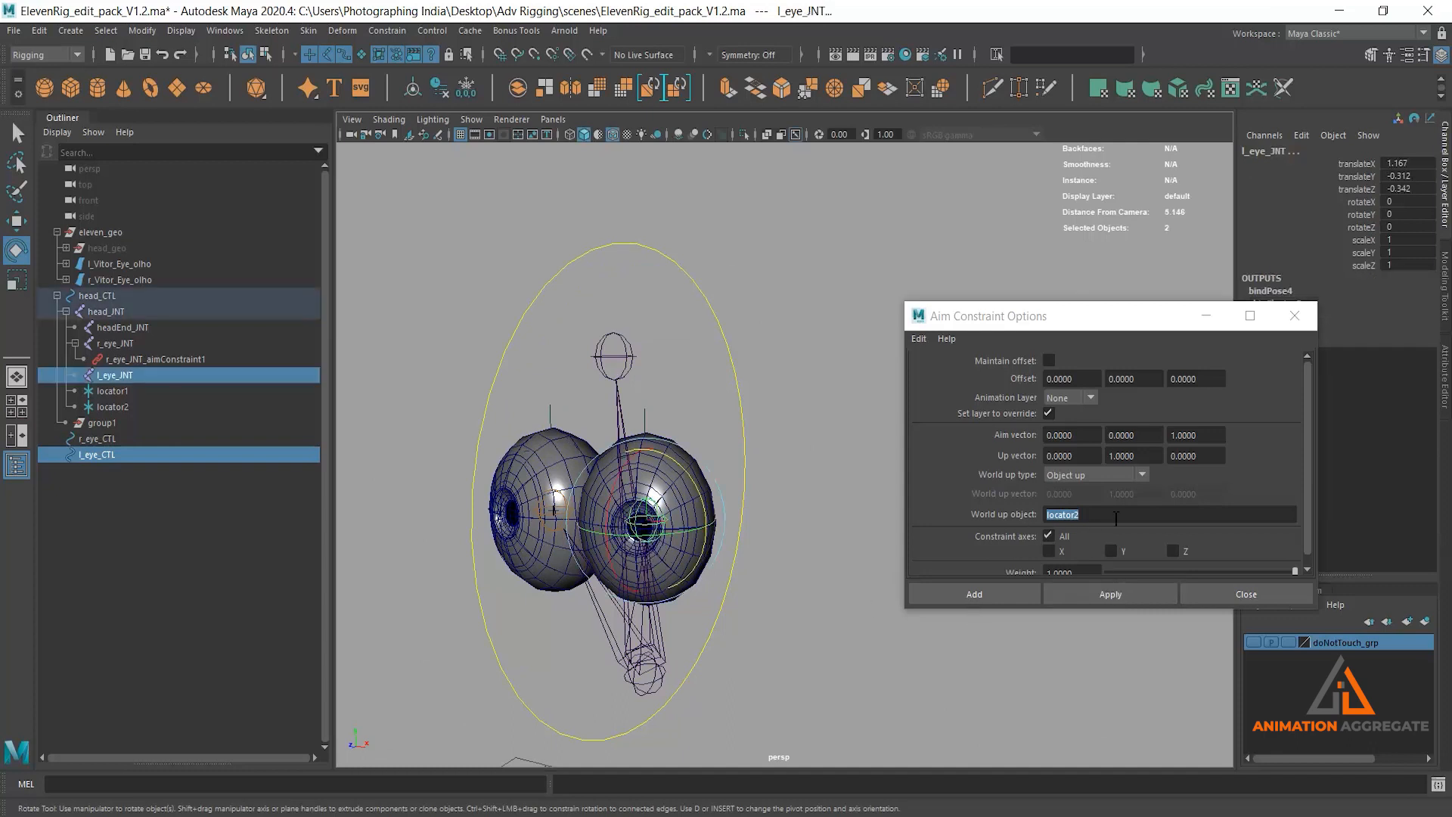
{"action": "left_click", "coordinate": [1110, 598]}
- Rotate head_CTL about -31.2 degrees in Z to test both constrained eyes
{"action": "left_click_drag", "start_coordinate": [740, 628], "coordinate": [731, 633], "text": "alt"}
{"action": "left_click", "coordinate": [696, 652]}
{"action": "right_click_drag", "start_coordinate": [736, 606], "coordinate": [649, 641], "text": "alt"}
{"action": "left_click_drag", "start_coordinate": [648, 641], "coordinate": [660, 680]}
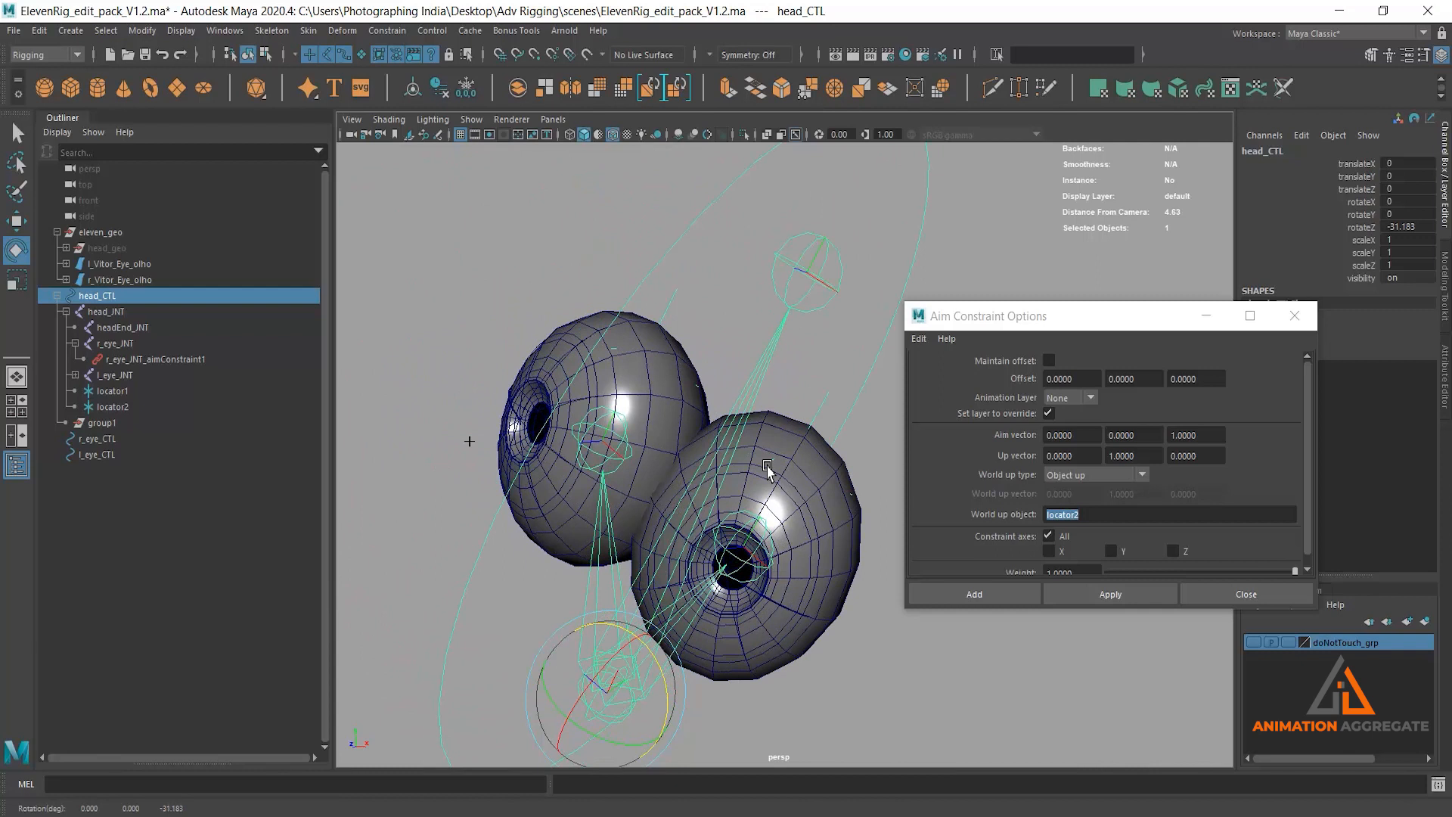
- Close the aim constraint options and undo the test rotation of head_CTL
{"action": "left_click", "coordinate": [1283, 593]}
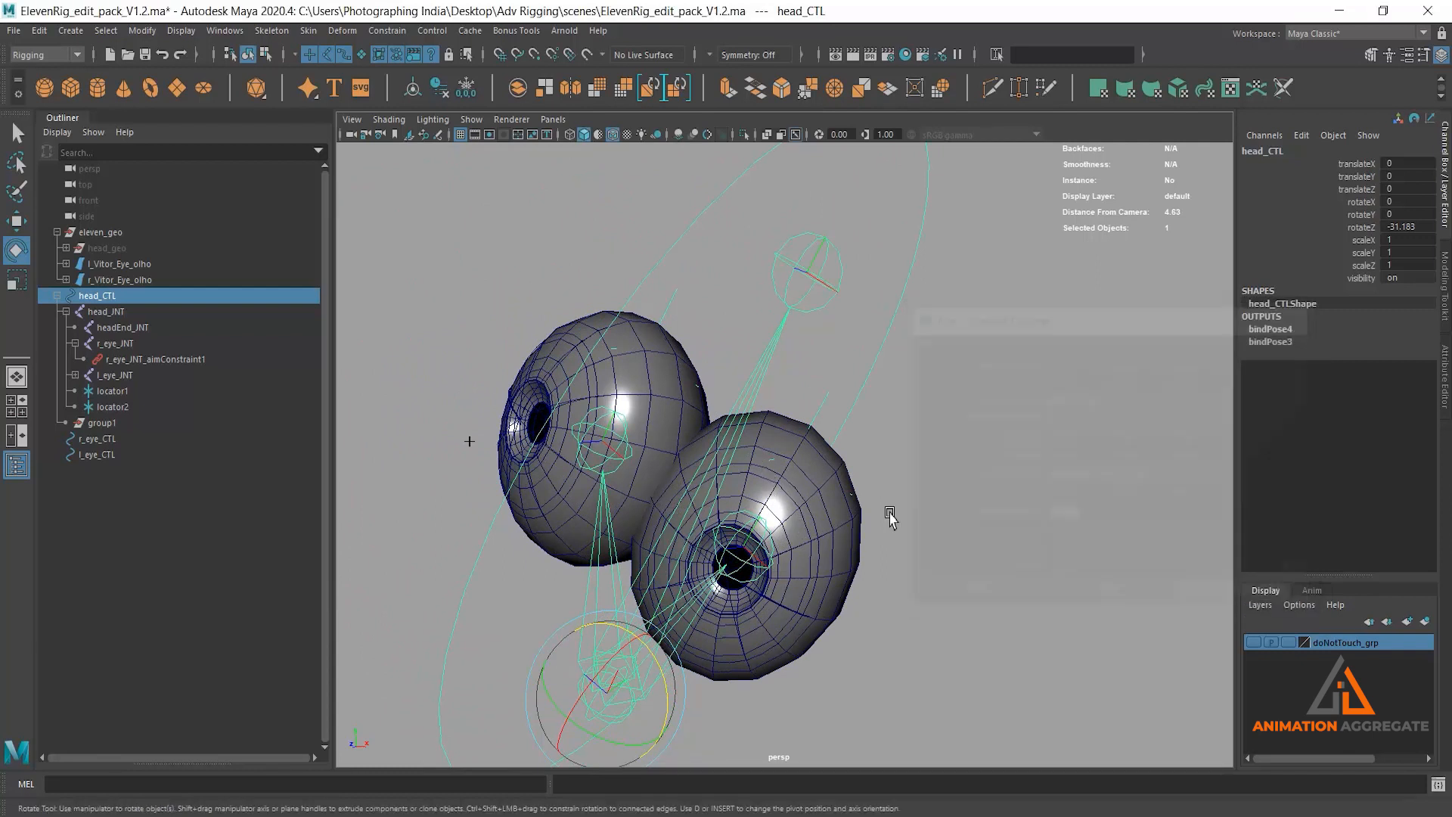
{"action": "scroll", "coordinate": [809, 424], "scroll_direction": "down", "scroll_amount": 3}
{"action": "key", "text": "ctrl+z"}
{"action": "key", "text": "ctrl+z"}
{"action": "right_click_drag", "start_coordinate": [856, 533], "coordinate": [751, 491], "text": "alt"}
{"action": "left_click_drag", "start_coordinate": [752, 490], "coordinate": [794, 450], "text": "alt"}
{"action": "right_click_drag", "start_coordinate": [794, 450], "coordinate": [729, 442], "text": "alt"}
{"action": "left_click_drag", "start_coordinate": [729, 443], "coordinate": [810, 398], "text": "alt"}
{"action": "right_click_drag", "start_coordinate": [869, 488], "coordinate": [807, 480], "text": "alt"}
{"action": "left_click_drag", "start_coordinate": [807, 480], "coordinate": [954, 375], "text": "alt"}
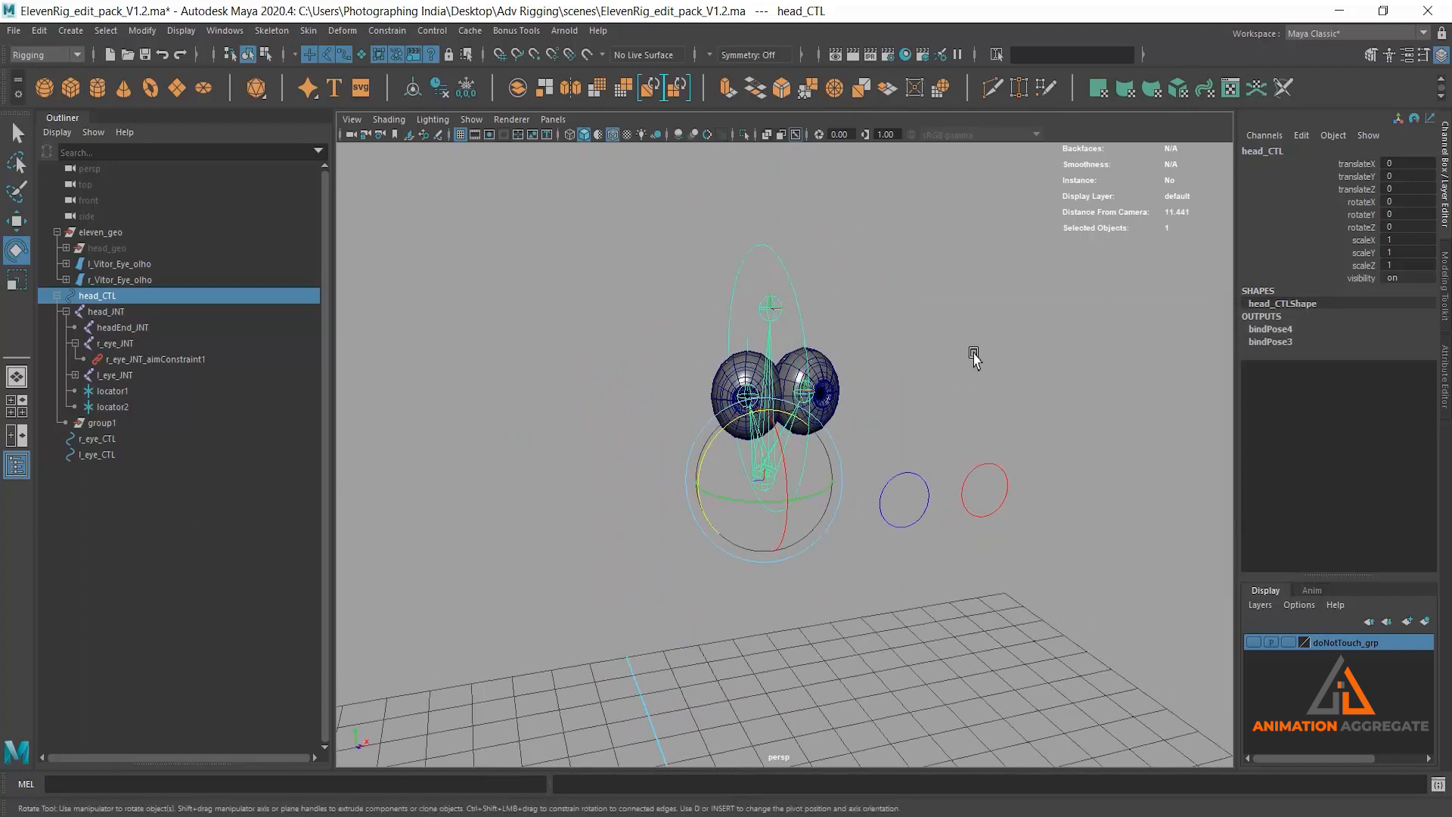
- Duplicate r_eye_CTL to make the curve for a shared main eye control
{"action": "left_click", "coordinate": [972, 353]}
{"action": "right_click_drag", "start_coordinate": [783, 321], "coordinate": [821, 484], "text": "alt"}
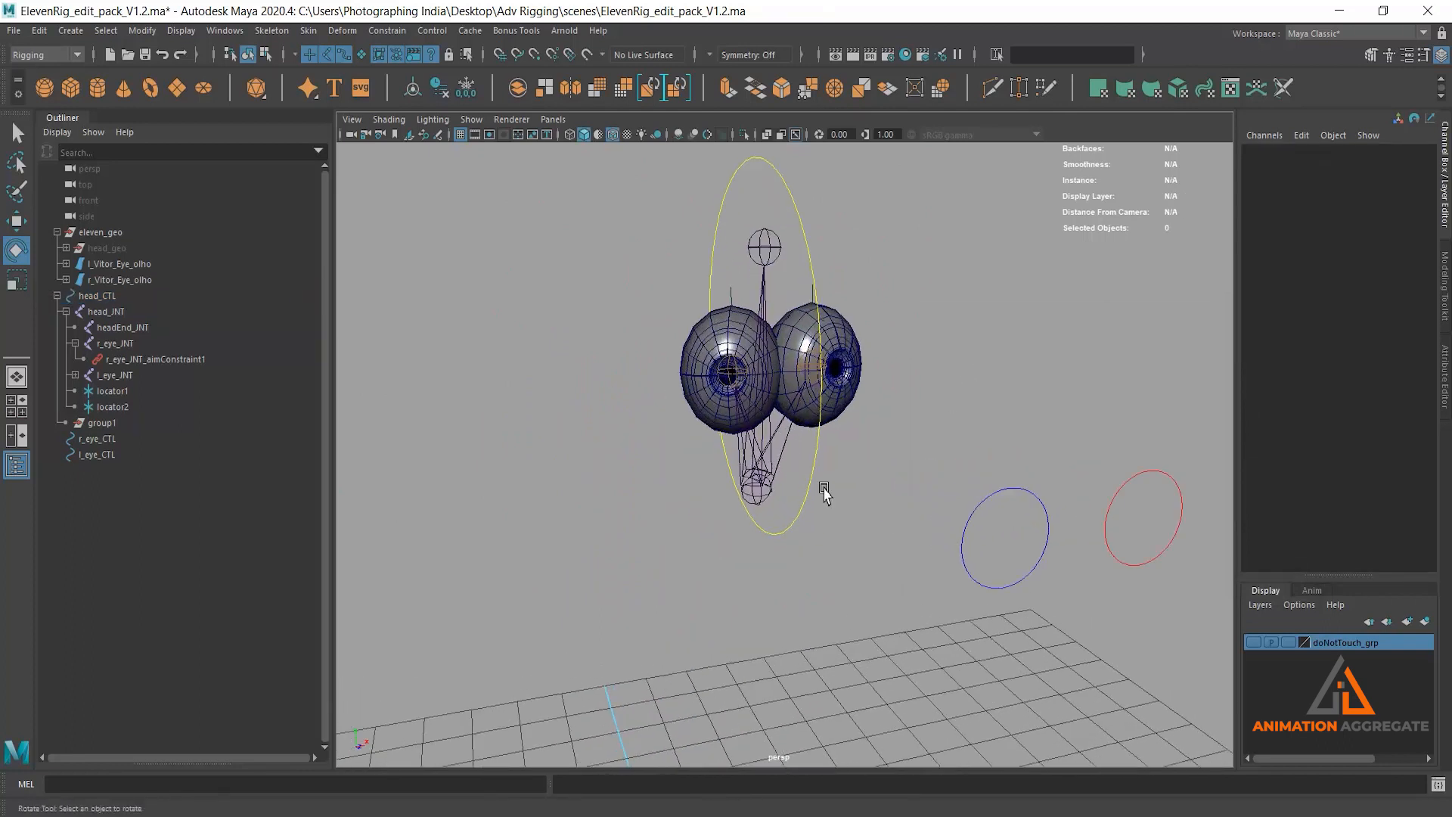
{"action": "left_click_drag", "start_coordinate": [944, 404], "coordinate": [987, 507]}
{"action": "key", "text": "ctrl+d"}
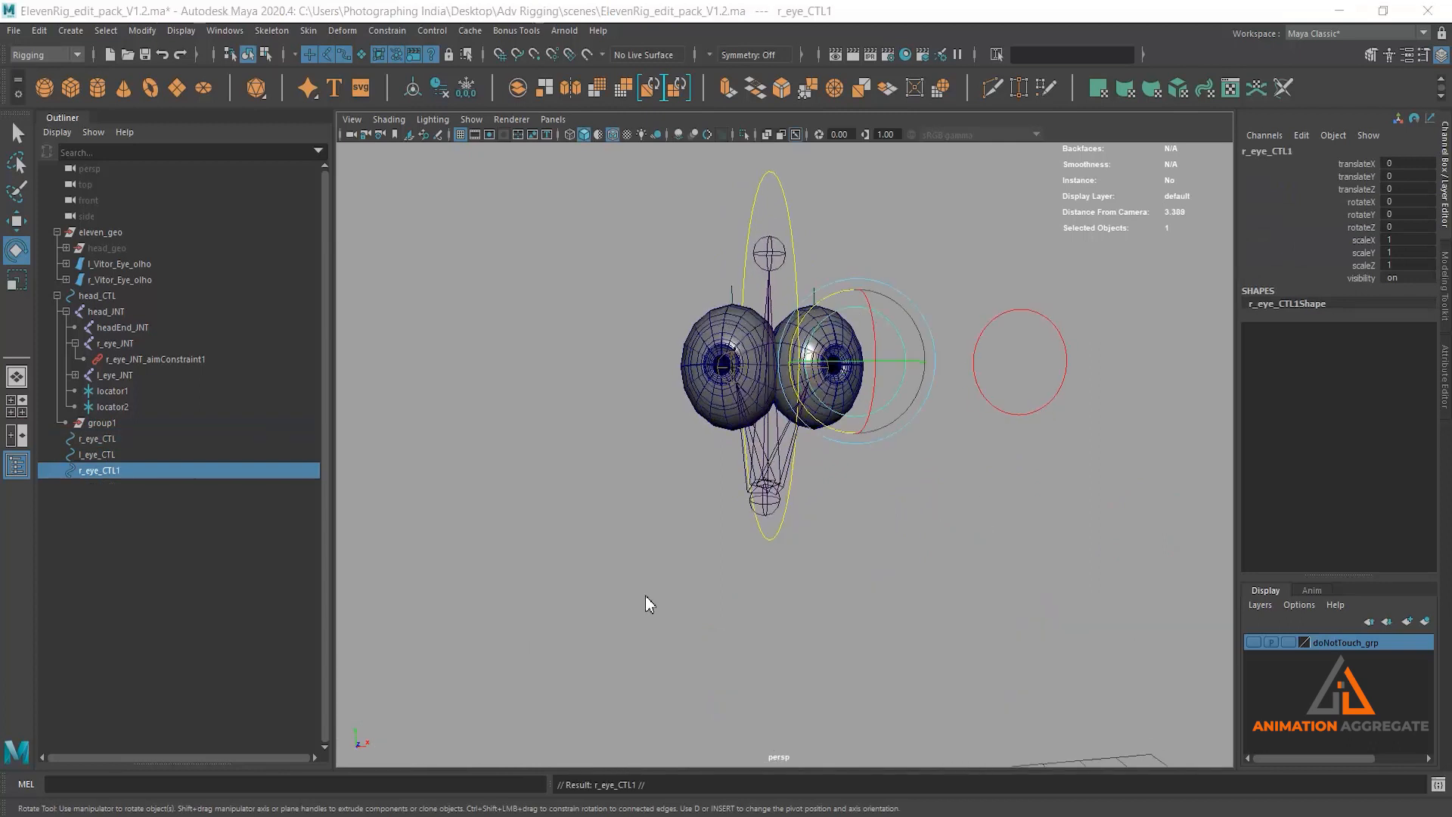
- In the front view, snap the duplicated control along X onto the central grid line between the two eyes
{"action": "key", "text": "space"}
{"action": "key", "text": "space"}
{"action": "key", "text": "space"}
{"action": "scroll", "coordinate": [742, 583], "scroll_direction": "down", "scroll_amount": 2}
{"action": "scroll", "coordinate": [754, 574], "scroll_direction": "up", "scroll_amount": 2}
{"action": "key", "text": "w"}
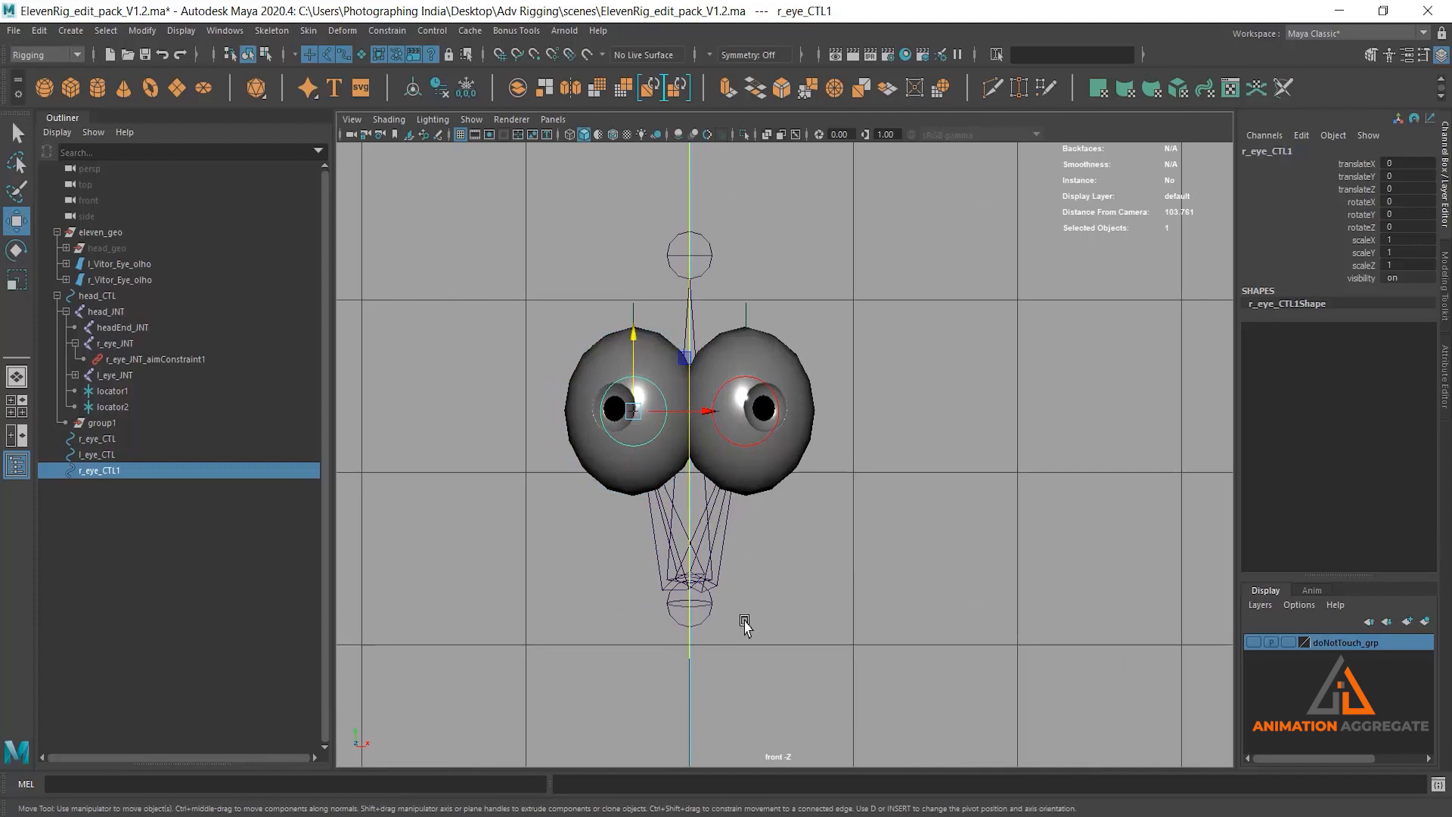
{"action": "left_click", "coordinate": [711, 414]}
{"action": "key", "text": "x"}
{"action": "middle_click_drag", "start_coordinate": [690, 659], "coordinate": [687, 658]}
- Scale r_eye_CTL1 to about 3.802 in X and 2.152 in Y and Z so it encloses both eye controls
{"action": "key", "text": "r"}
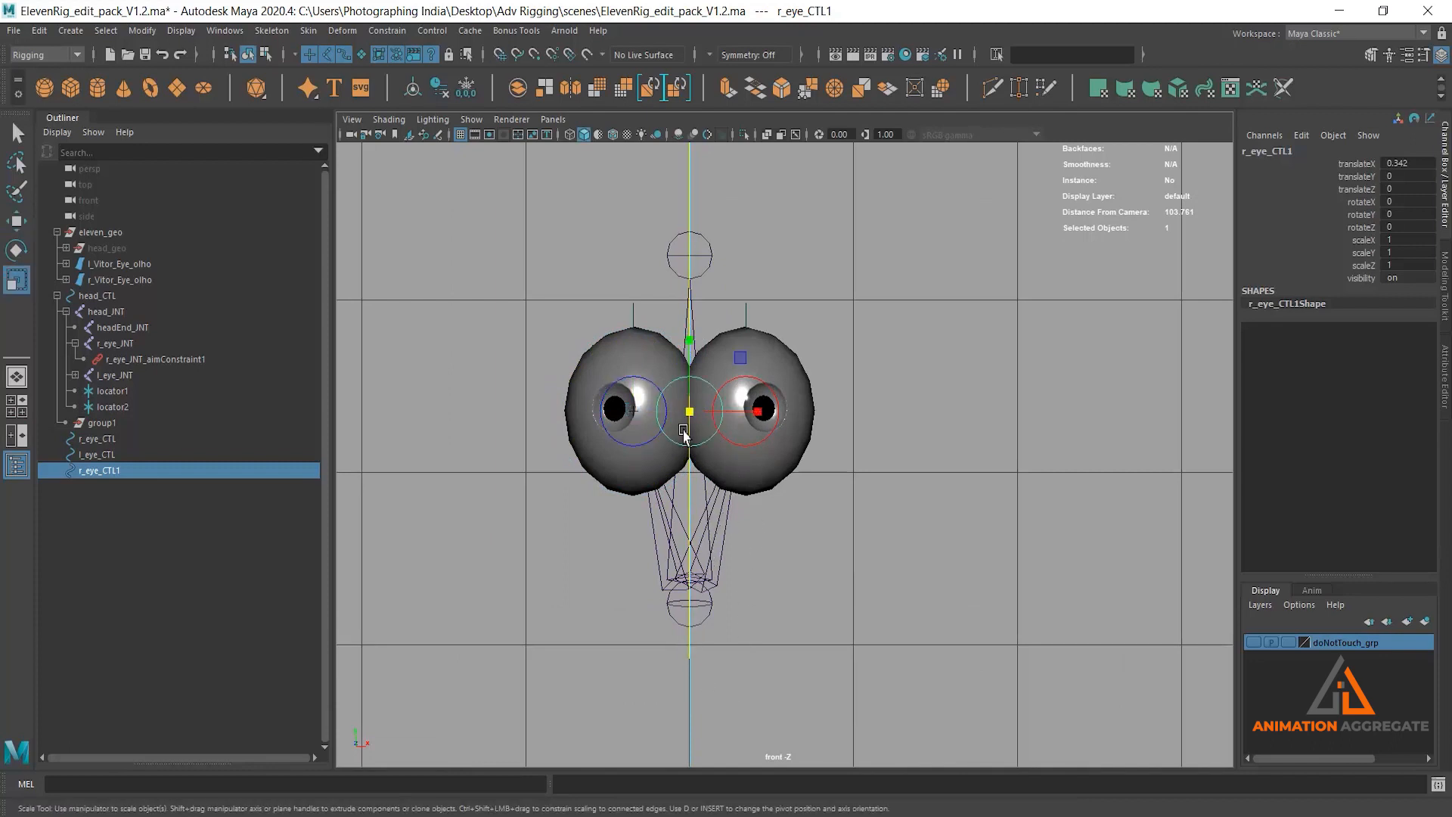
{"action": "left_click_drag", "start_coordinate": [689, 412], "coordinate": [727, 431]}
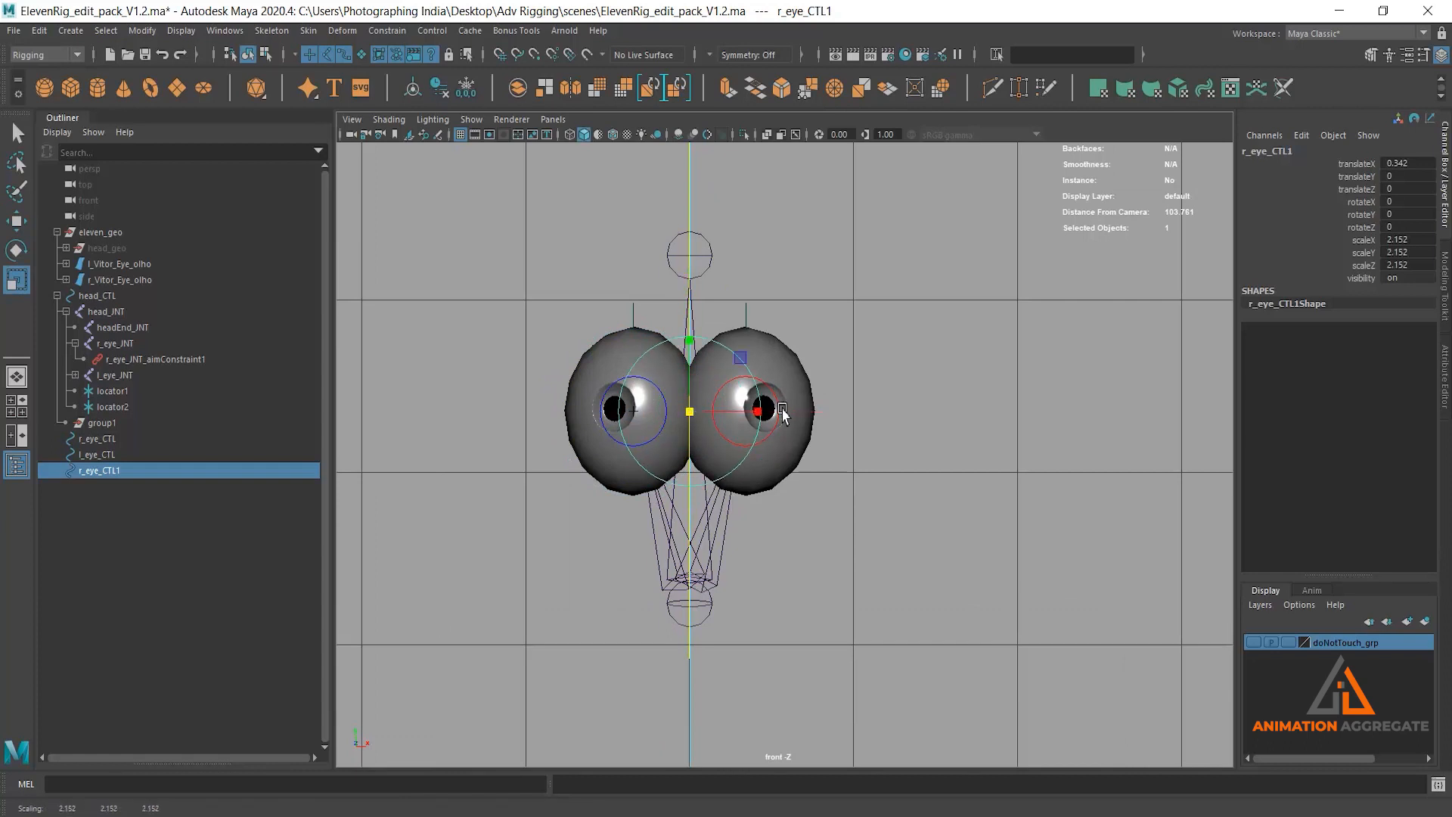
{"action": "left_click_drag", "start_coordinate": [759, 429], "coordinate": [809, 430]}
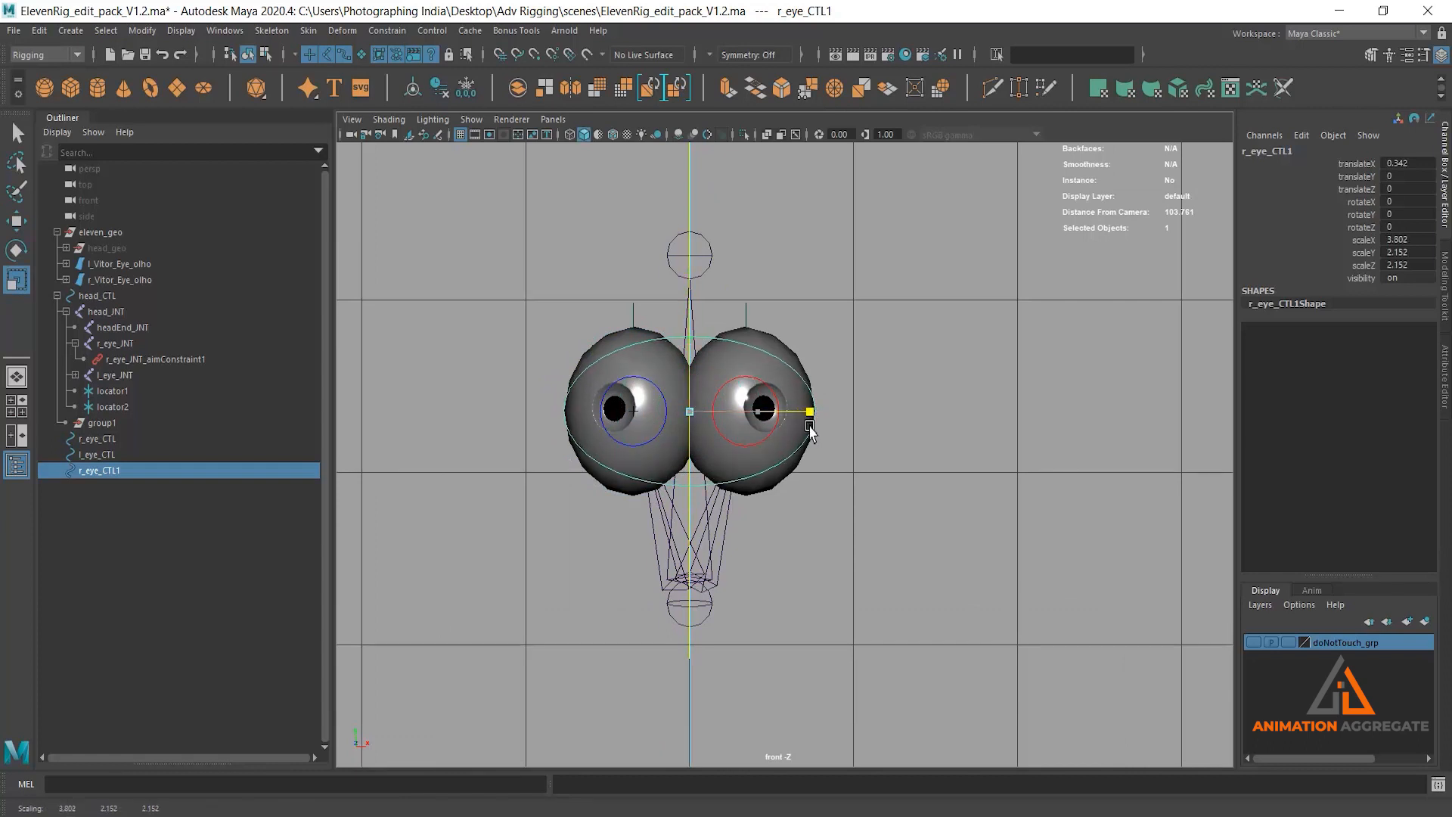
- Scale the upper and lower middle control vertices of r_eye_CTL1 closer together in Y to flatten the oval into a rounded capsule shape
{"action": "key", "text": "space"}
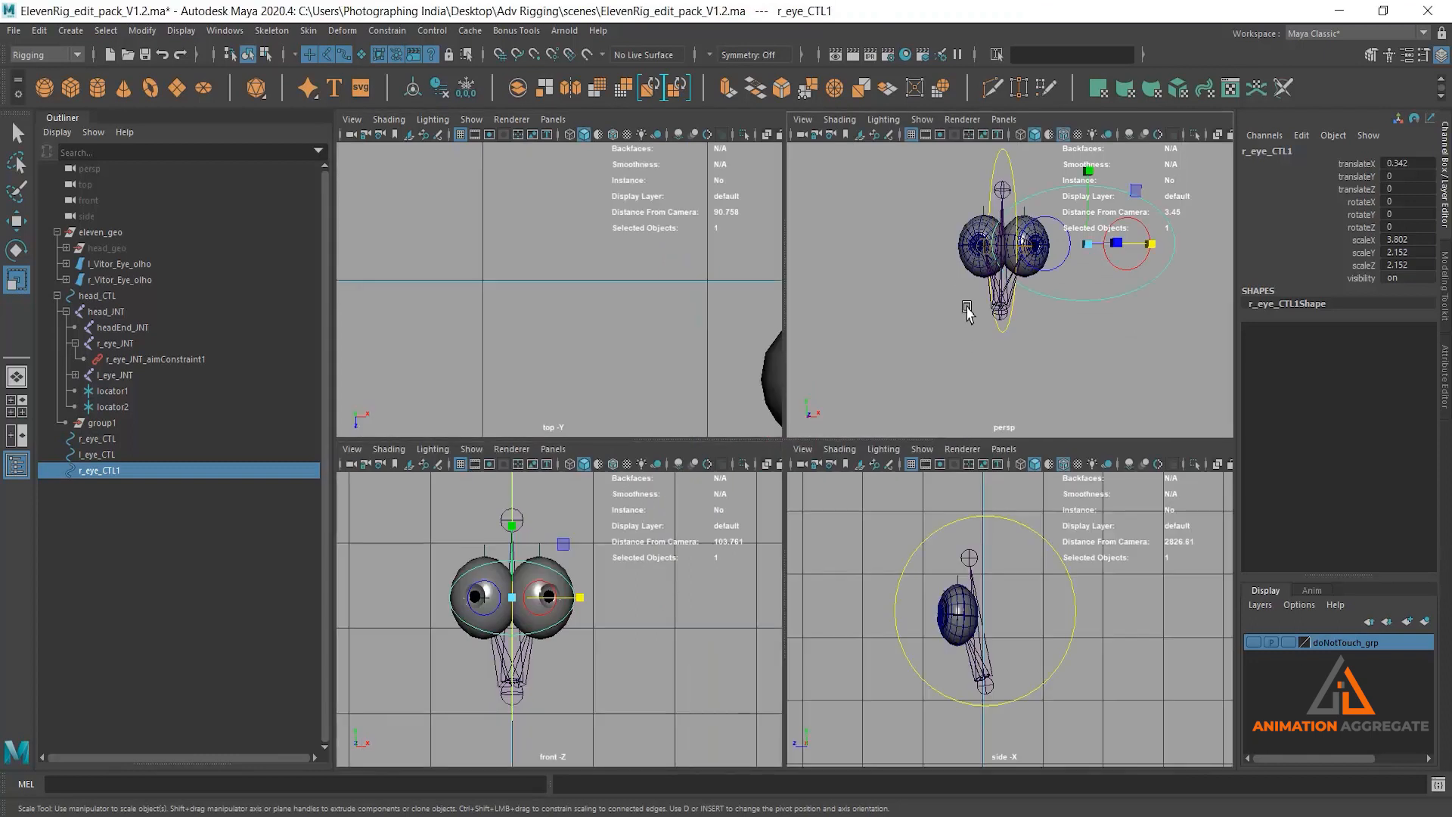
{"action": "key", "text": "space"}
{"action": "left_click_drag", "start_coordinate": [901, 407], "coordinate": [983, 514], "text": "alt"}
{"action": "right_click_drag", "start_coordinate": [1041, 396], "coordinate": [961, 376]}
{"action": "left_click_drag", "start_coordinate": [1024, 467], "coordinate": [1028, 441], "text": "alt"}
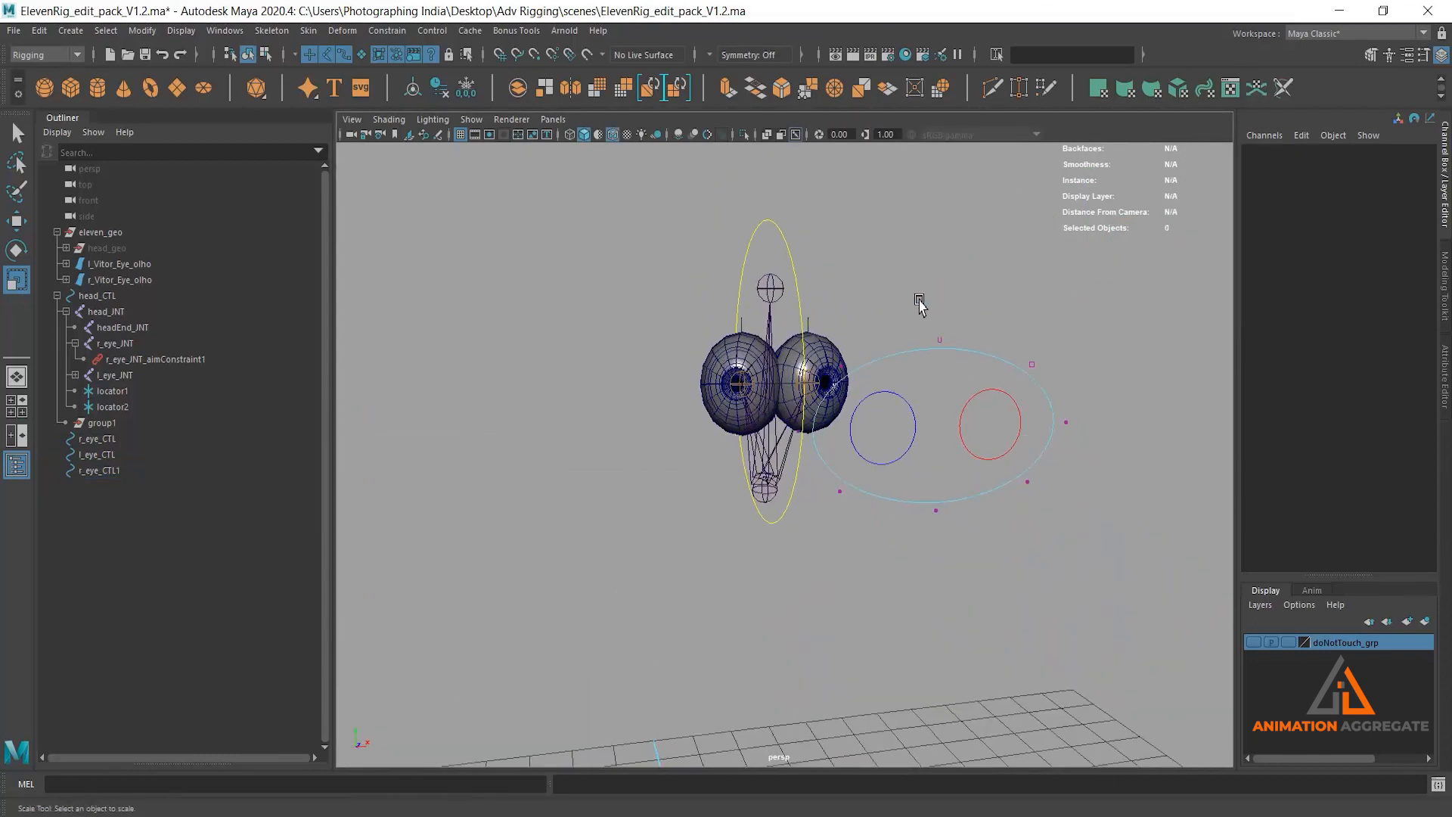
{"action": "left_click_drag", "start_coordinate": [919, 303], "coordinate": [941, 479]}
{"action": "left_click_drag", "start_coordinate": [952, 546], "coordinate": [953, 546], "text": "shift"}
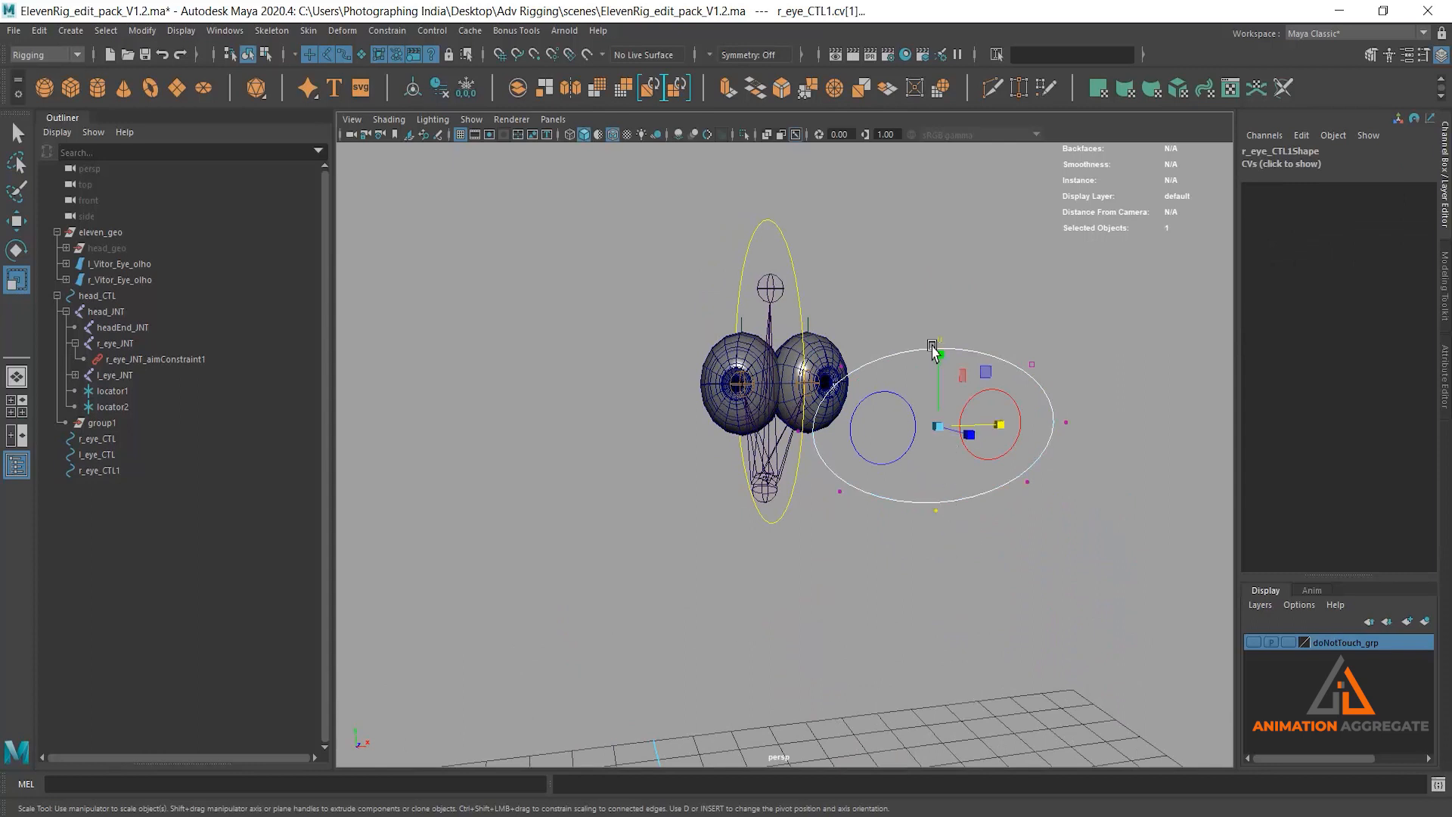
{"action": "left_click_drag", "start_coordinate": [940, 354], "coordinate": [938, 386]}
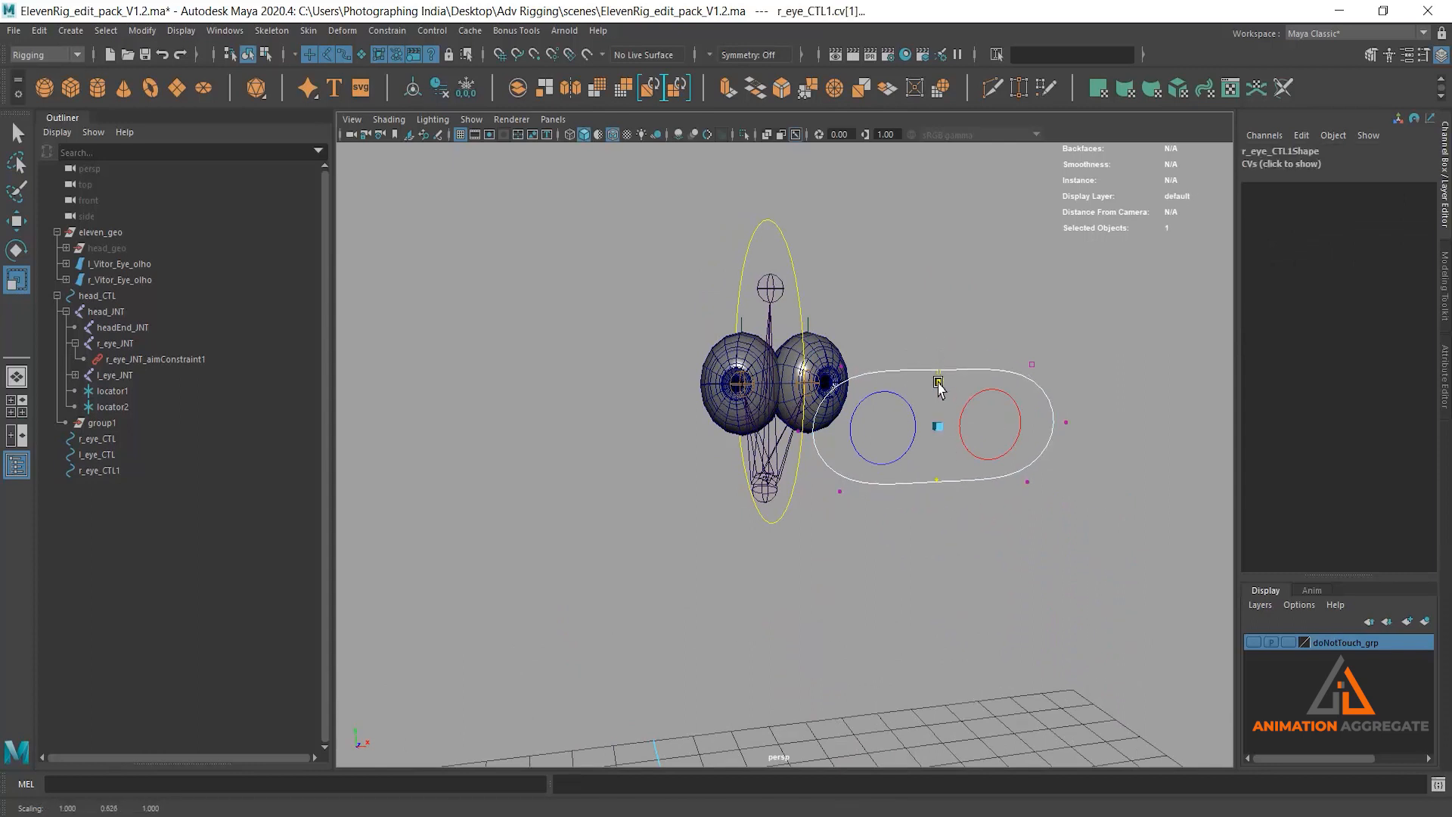
{"action": "left_click_drag", "start_coordinate": [839, 473], "coordinate": [861, 473], "text": "alt"}
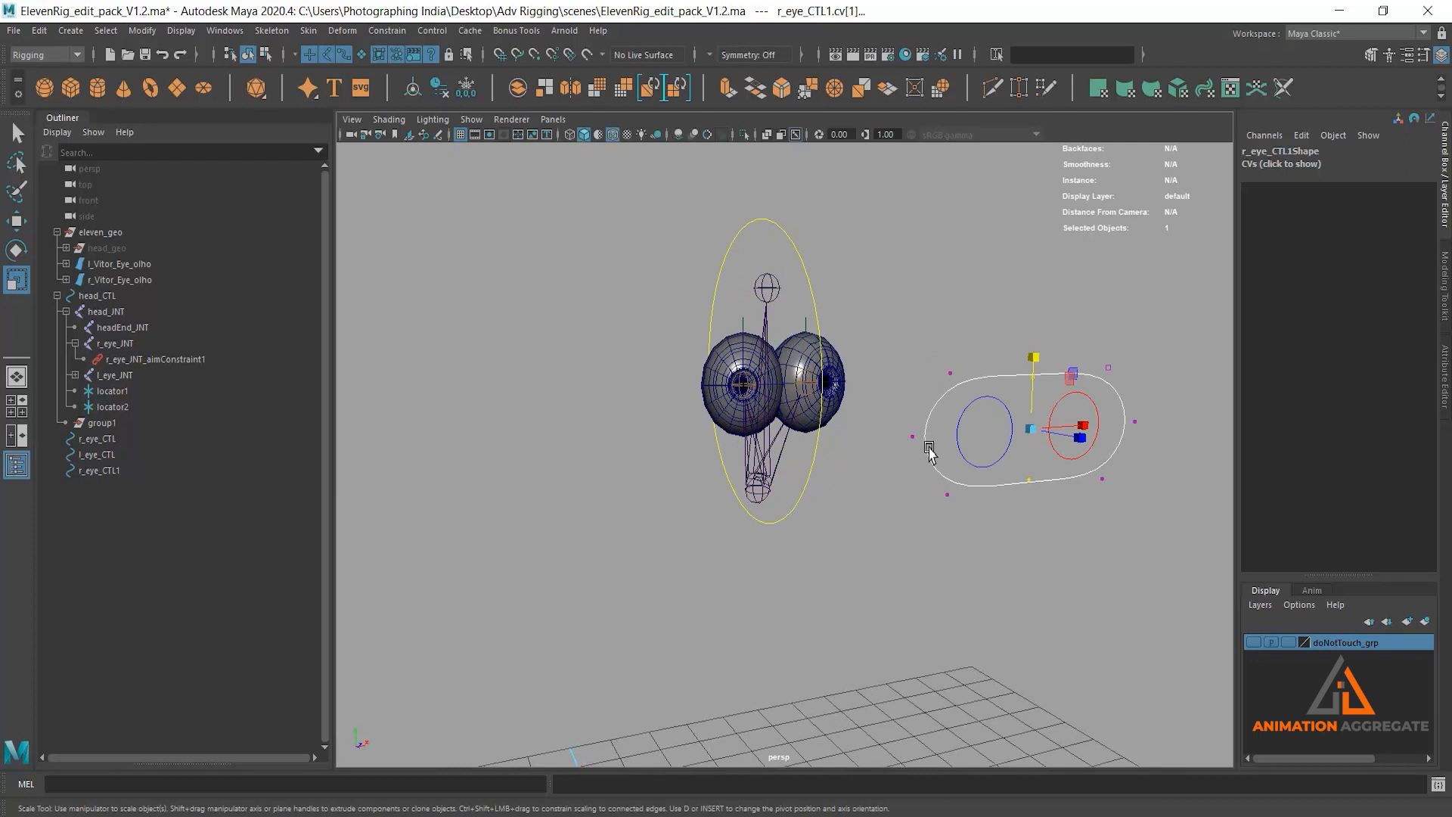
{"action": "left_click", "coordinate": [913, 438]}
{"action": "left_click_drag", "start_coordinate": [1125, 444], "coordinate": [1037, 562], "text": "shift"}
{"action": "right_click_drag", "start_coordinate": [1022, 540], "coordinate": [982, 508], "text": "alt"}
{"action": "left_click_drag", "start_coordinate": [982, 508], "coordinate": [996, 510], "text": "alt"}
- Collapse the head_CTL and eleven_geo hierarchies so only the top-level groups and controls are listed
{"action": "left_click", "coordinate": [117, 235]}
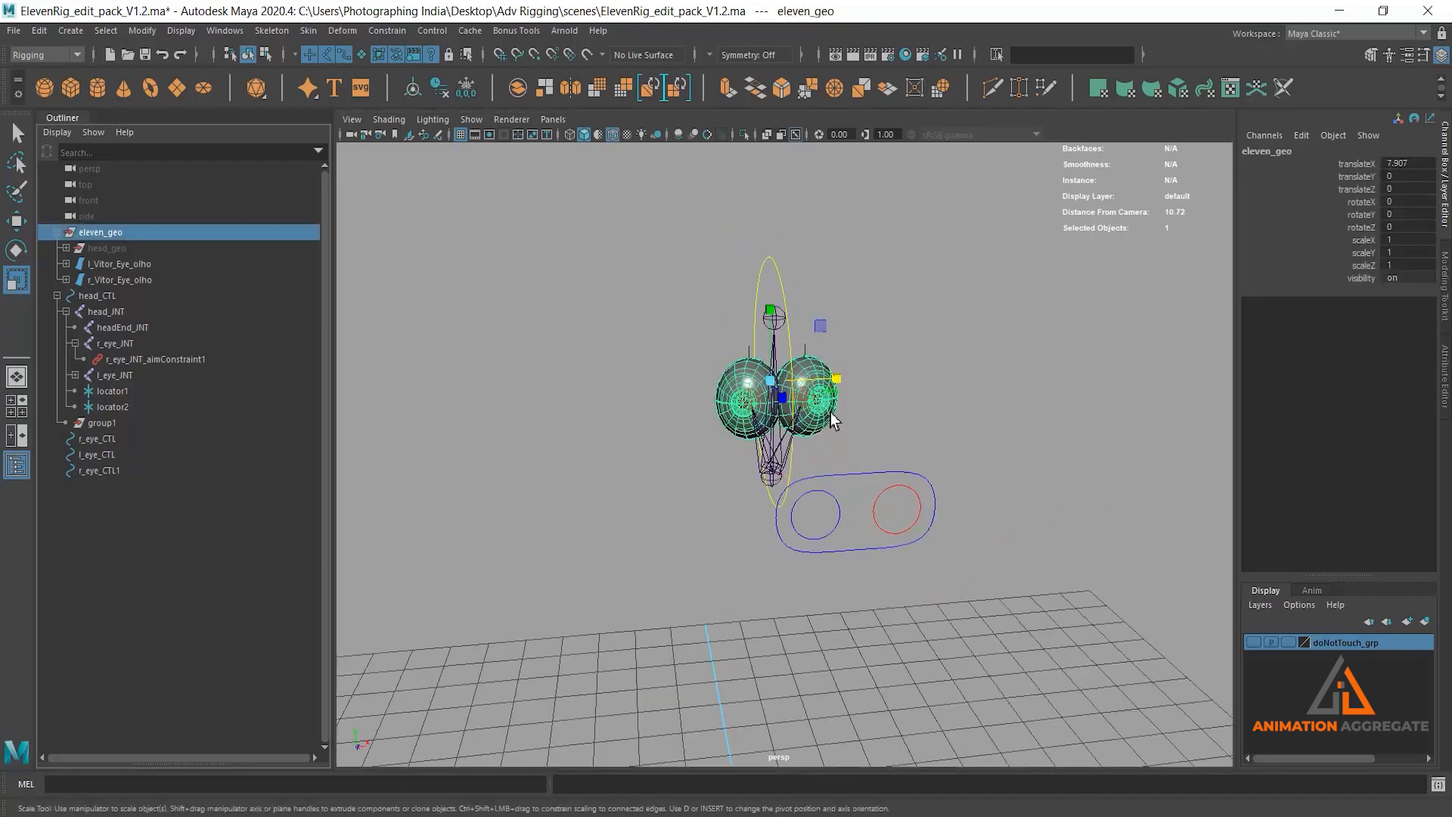
{"action": "left_click", "coordinate": [978, 379]}
{"action": "left_click_drag", "start_coordinate": [978, 380], "coordinate": [850, 383], "text": "alt"}
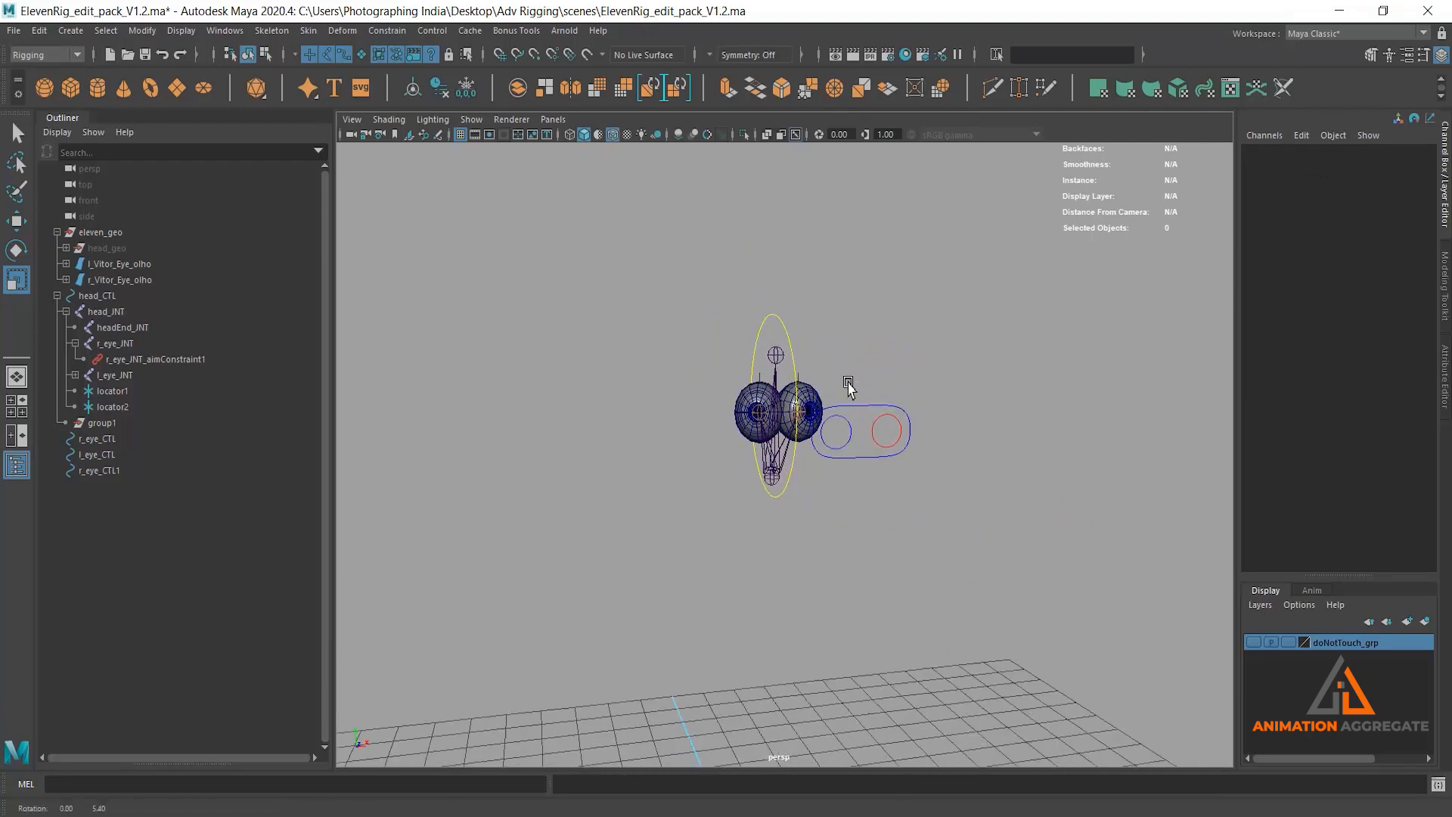
{"action": "left_click", "coordinate": [120, 441]}
{"action": "left_click_drag", "start_coordinate": [699, 464], "coordinate": [778, 521], "text": "alt"}
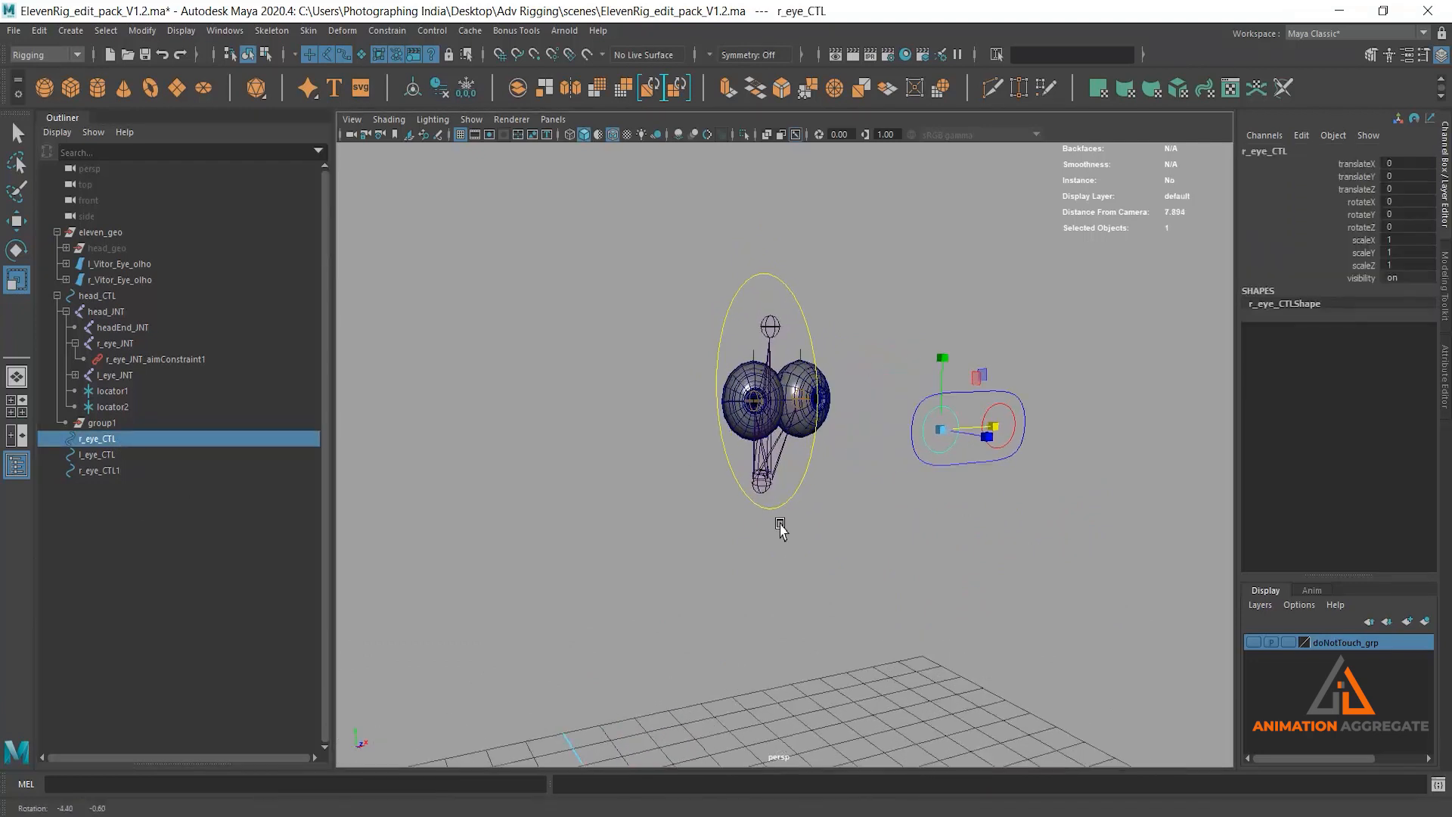
{"action": "left_click", "coordinate": [57, 295]}
{"action": "scroll", "coordinate": [754, 534], "scroll_direction": "down", "scroll_amount": 2}
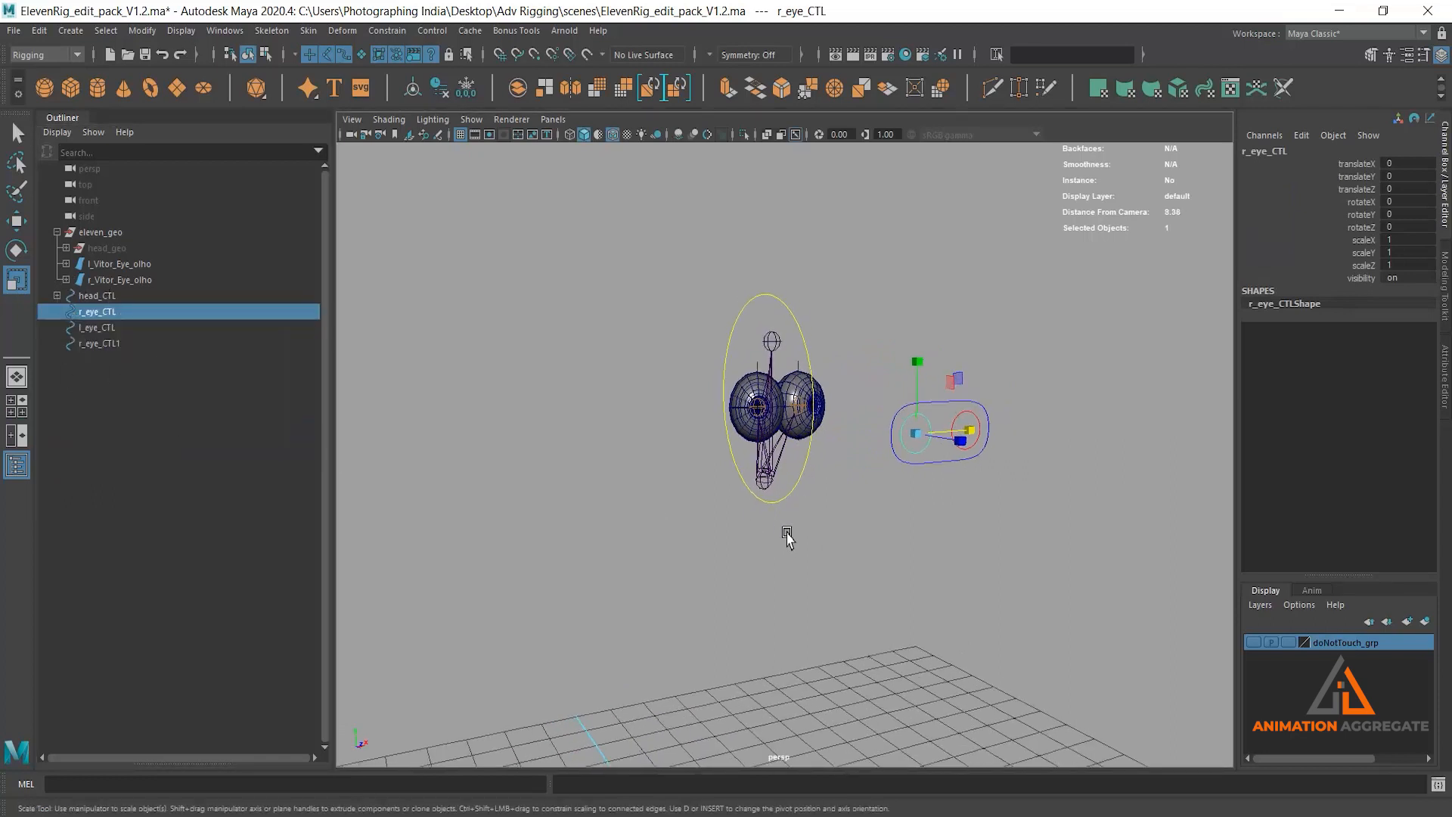
{"action": "left_click", "coordinate": [91, 298]}
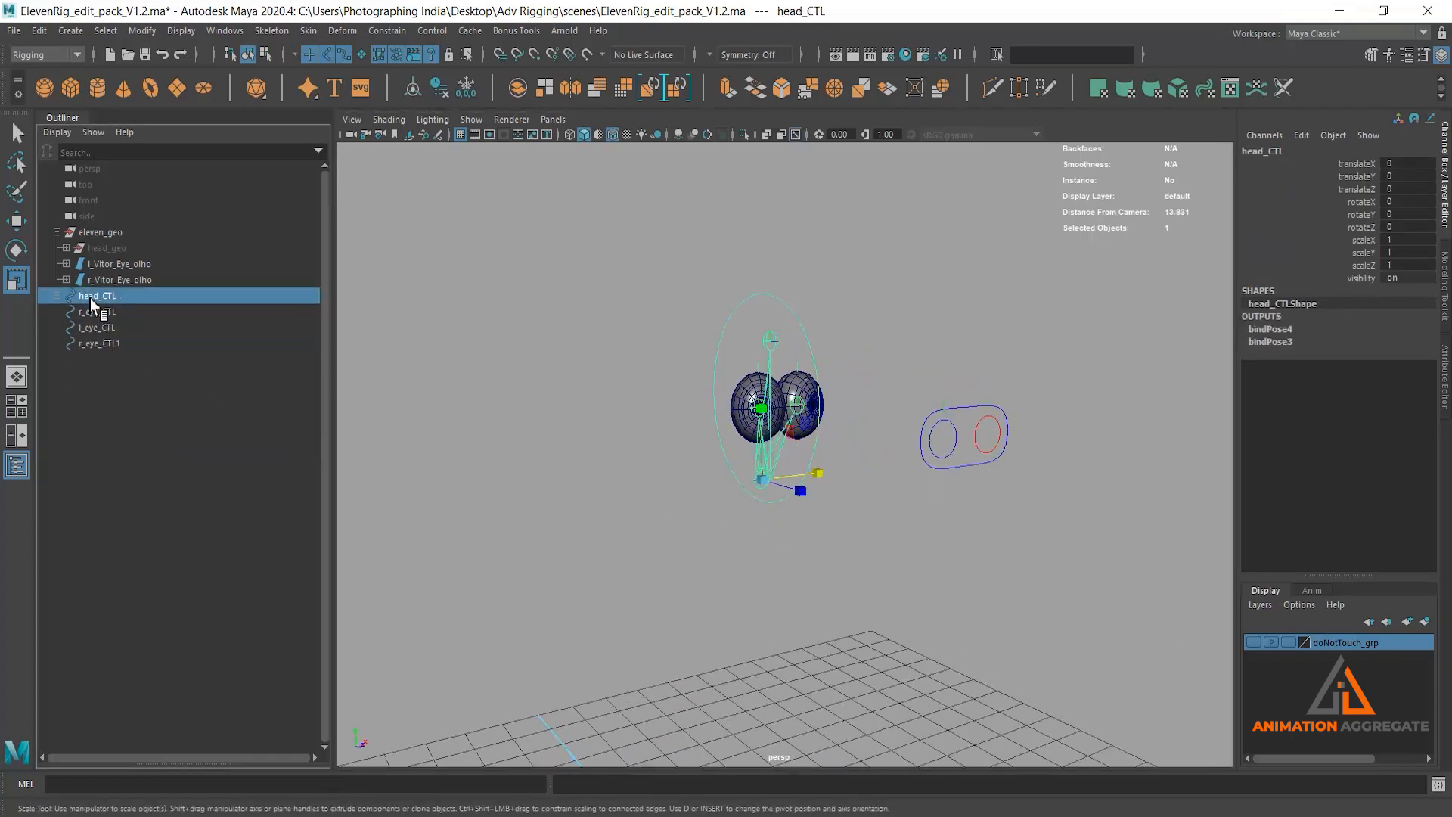
{"action": "left_click", "coordinate": [57, 233]}
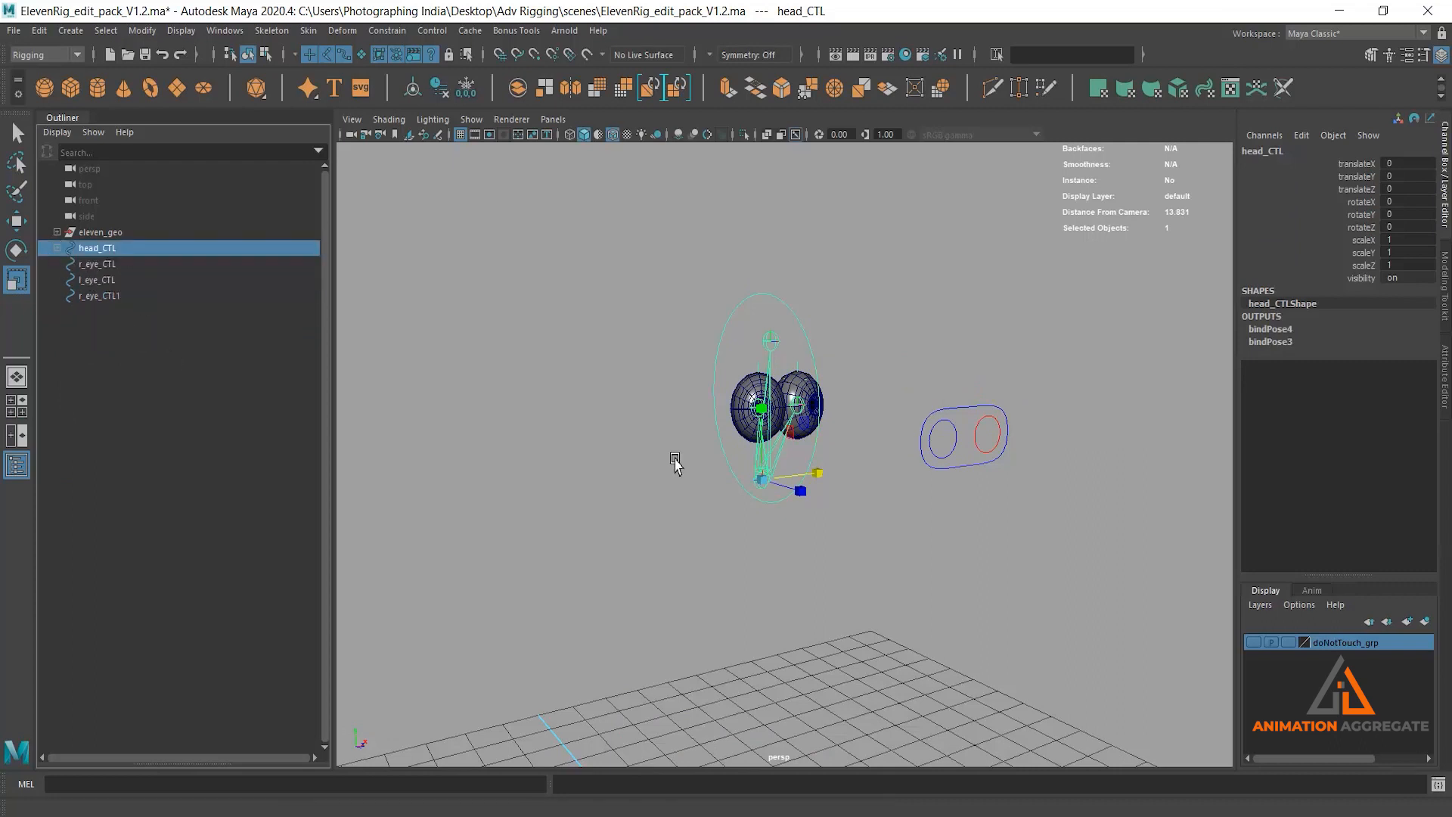
{"action": "scroll", "coordinate": [573, 460], "scroll_direction": "down", "scroll_amount": 1}
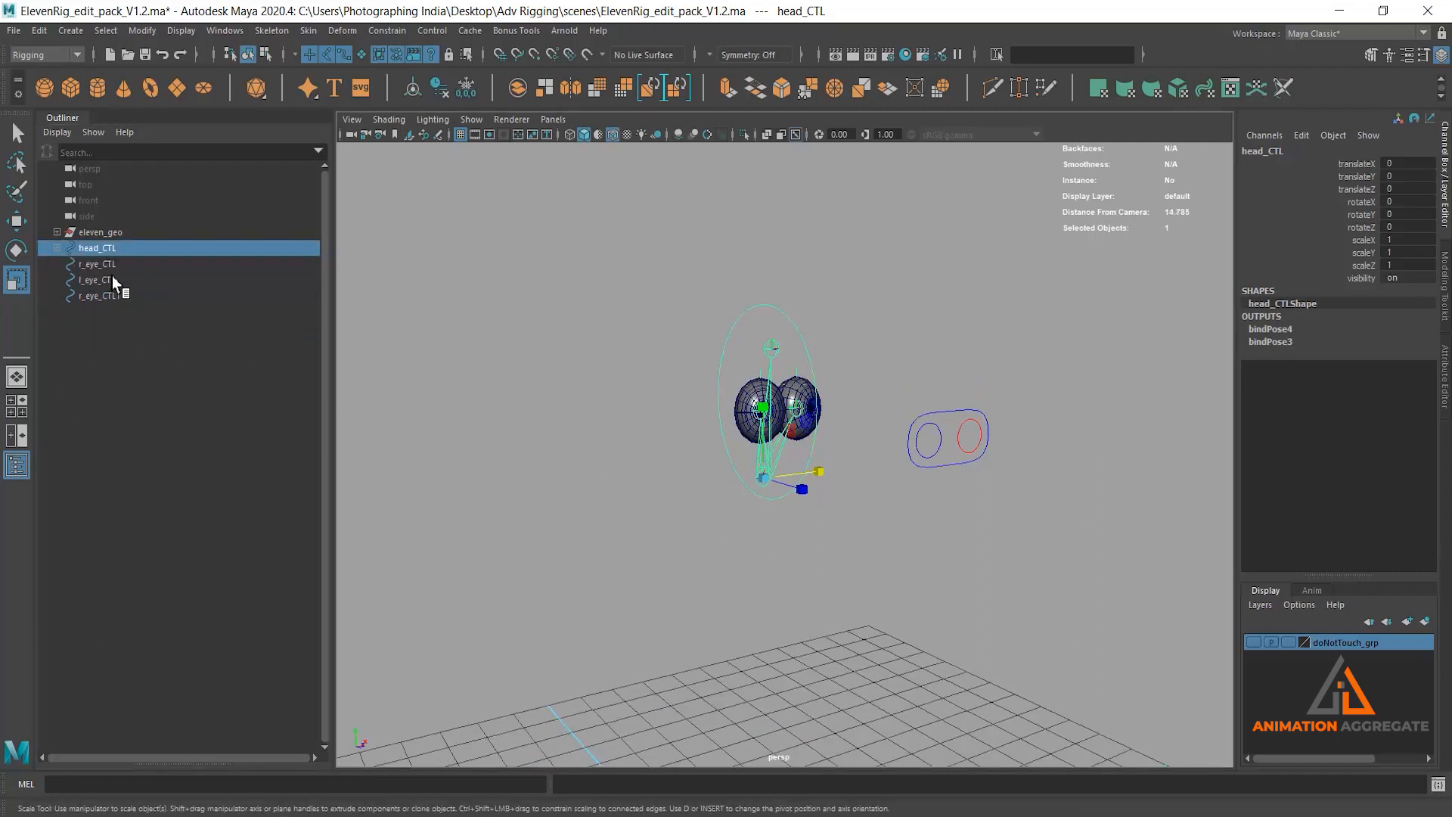
- Parent head_CTL, r_eye_CTL, l_eye_CTL and r_eye_CTL1 under eleven_geo and collapse the group
{"action": "left_click_drag", "start_coordinate": [109, 263], "coordinate": [113, 300], "text": "shift"}
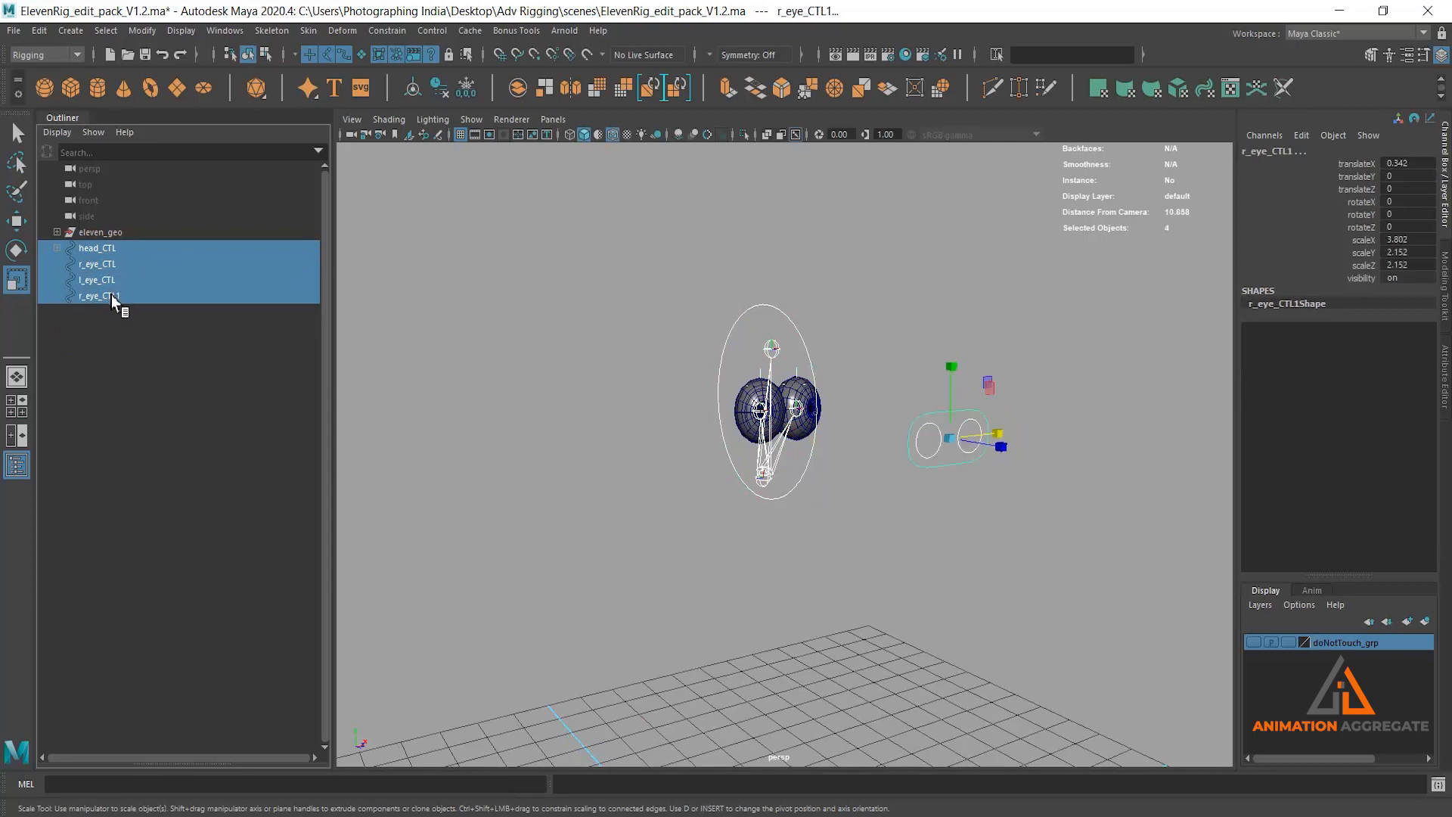
{"action": "left_click", "coordinate": [57, 233]}
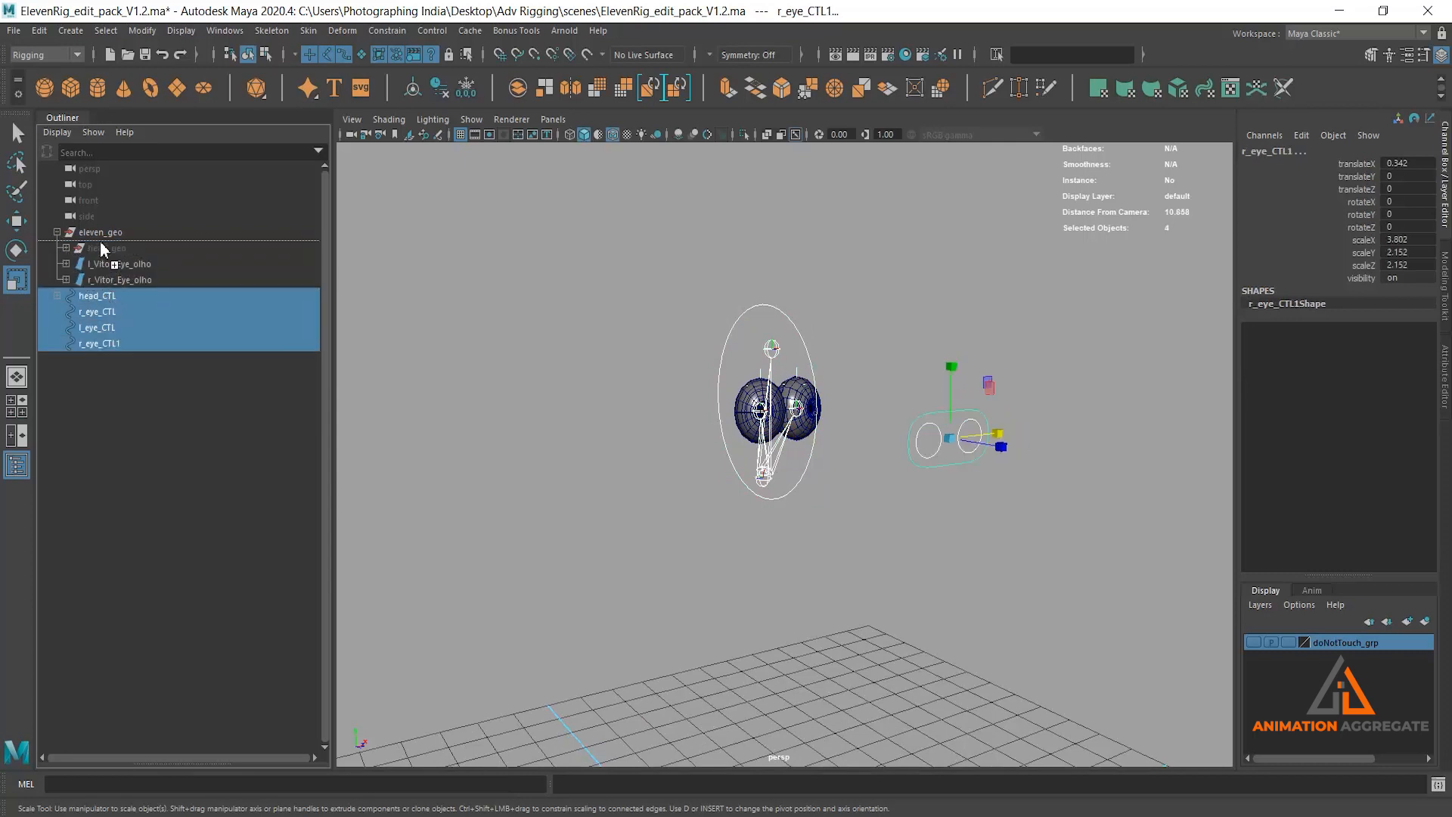
{"action": "left_click_drag", "start_coordinate": [103, 233], "coordinate": [106, 235]}
{"action": "left_click", "coordinate": [57, 233]}
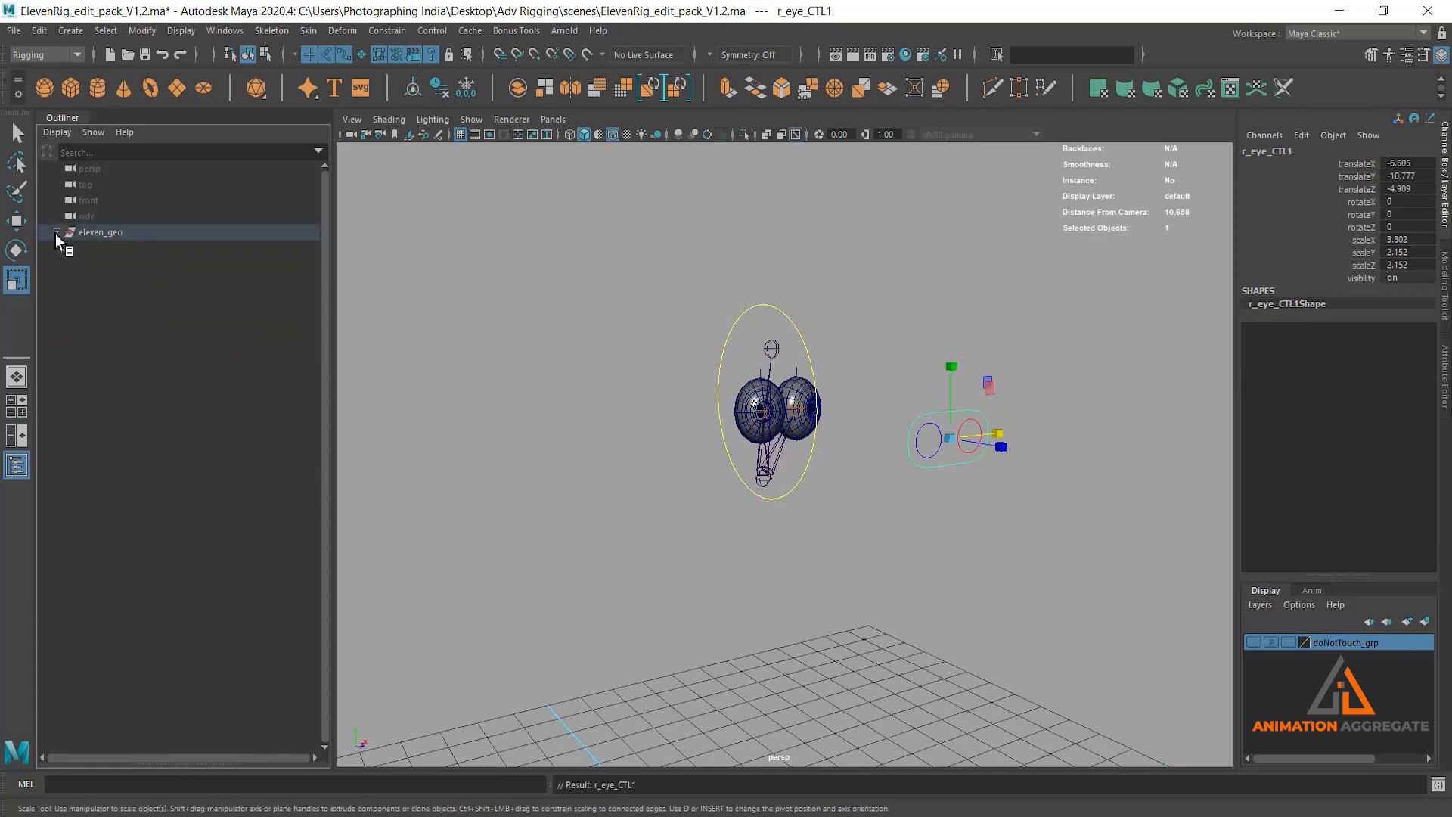
- Rotate head_CTL to test the parented rig and undo the rotation
{"action": "left_click_drag", "start_coordinate": [794, 461], "coordinate": [834, 502]}
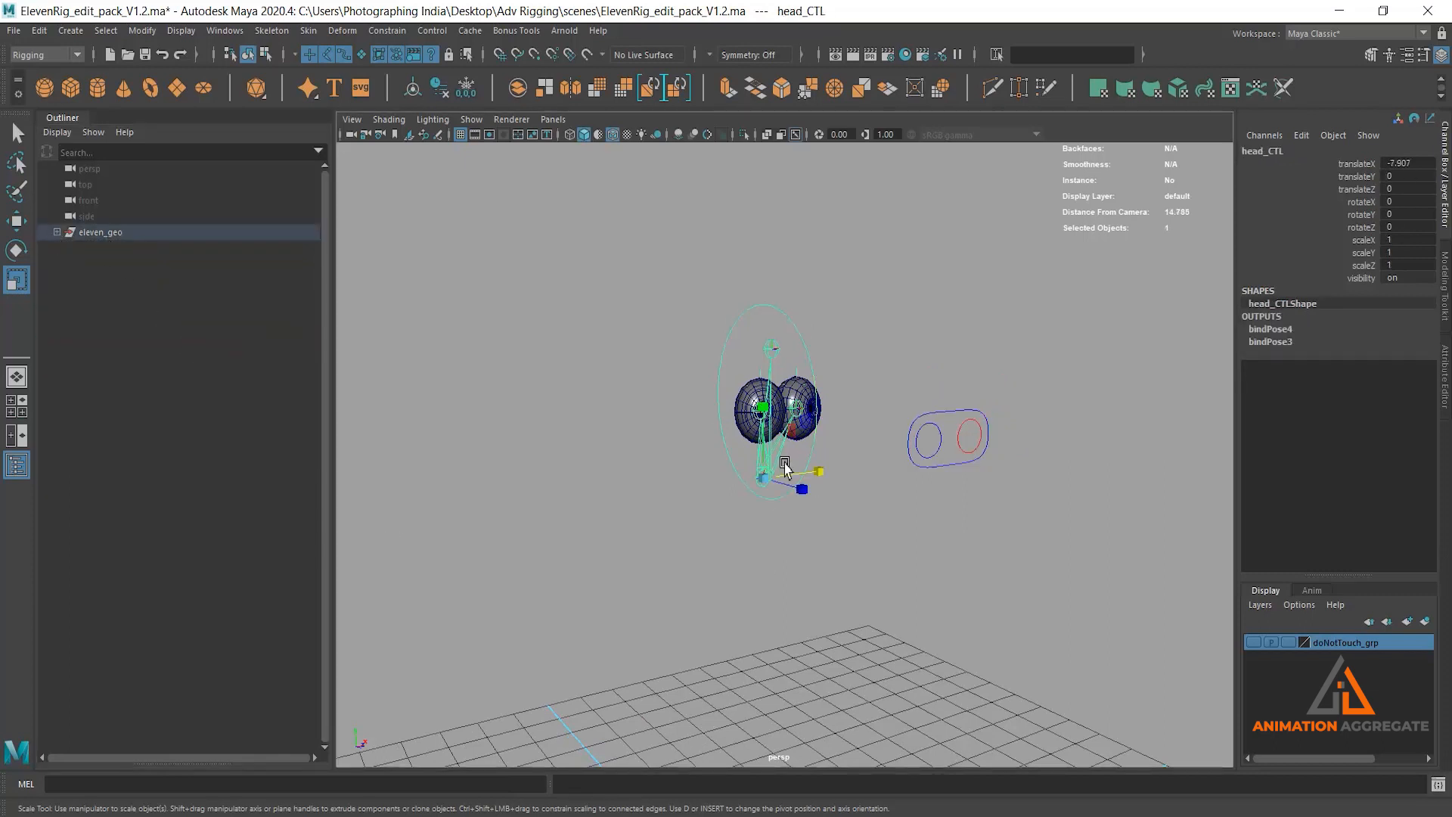
{"action": "key", "text": "e"}
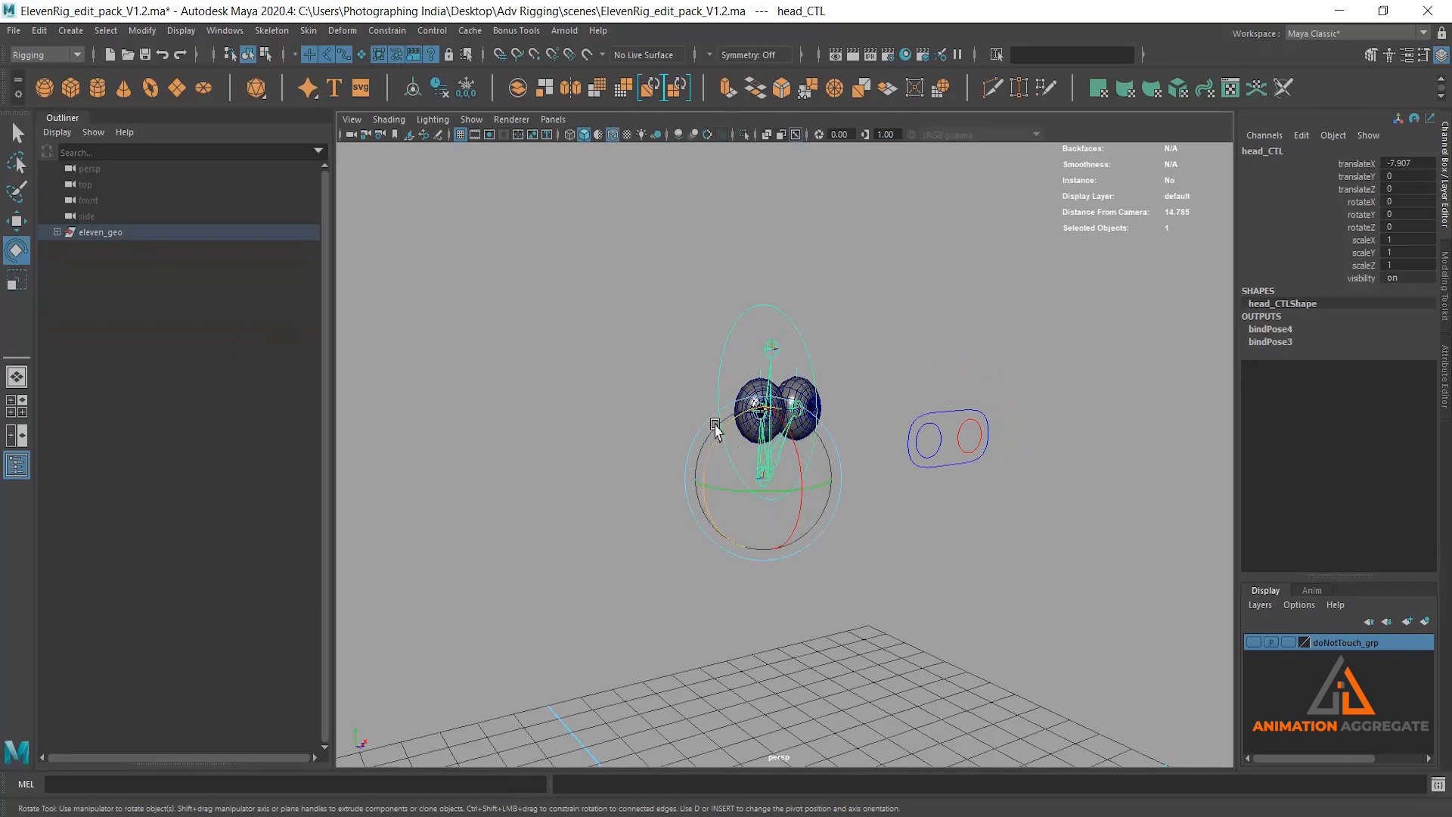
{"action": "left_click_drag", "start_coordinate": [712, 439], "coordinate": [756, 418]}
{"action": "key", "text": "ctrl+z"}
- Select r_eye_CTL and l_eye_CTL together, freeze their translation, and clear the selection
{"action": "right_click_drag", "start_coordinate": [889, 333], "coordinate": [929, 500], "text": "alt"}
{"action": "mouse_move", "coordinate": [929, 500]}
{"action": "left_mouse_down", "text": "alt"}
{"action": "mouse_move", "coordinate": [866, 520]}
{"action": "mouse_move", "coordinate": [911, 497]}
{"action": "left_mouse_up", "text": "alt"}
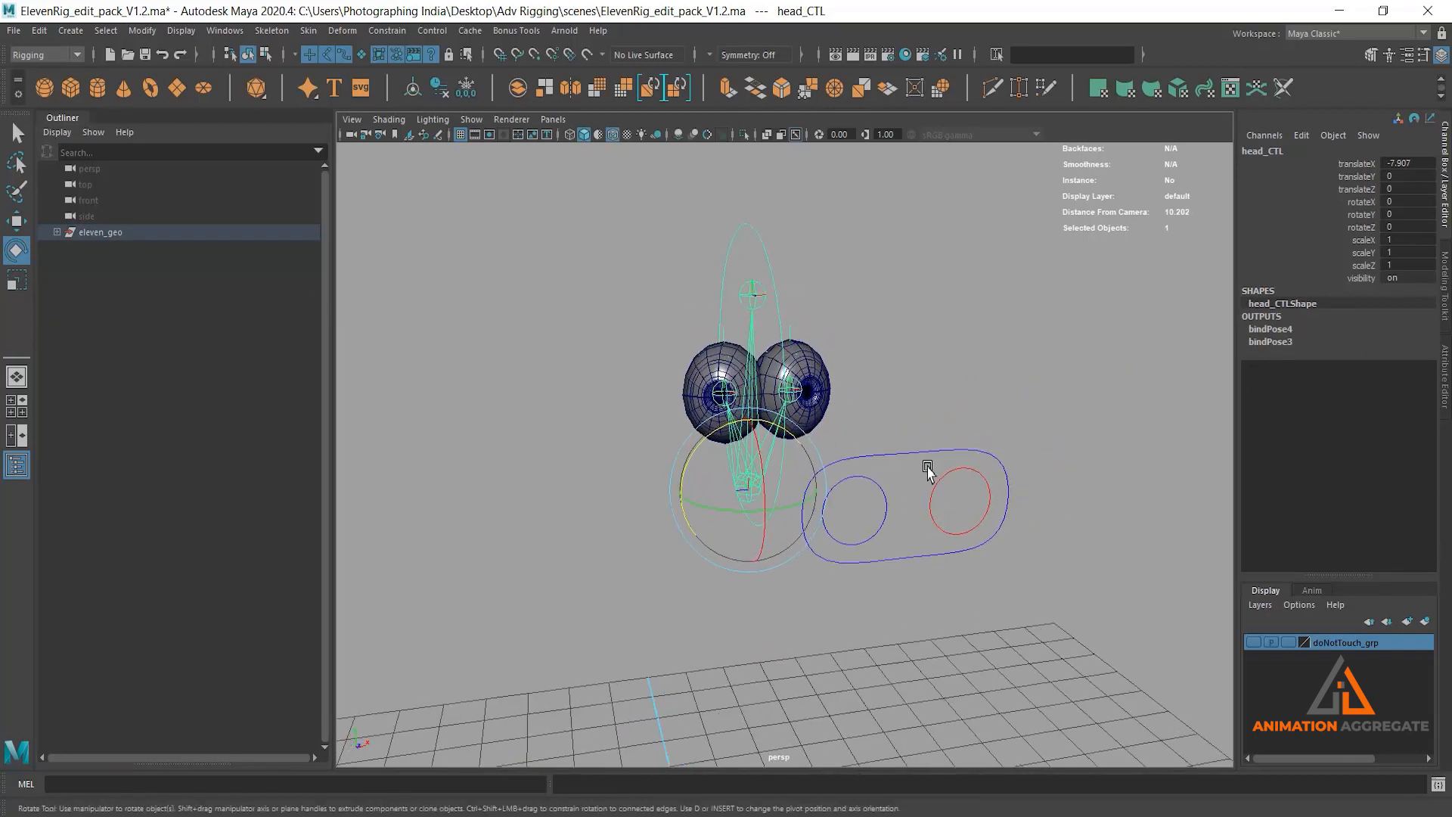
{"action": "left_click", "coordinate": [907, 513]}
{"action": "left_click_drag", "start_coordinate": [867, 503], "coordinate": [955, 505]}
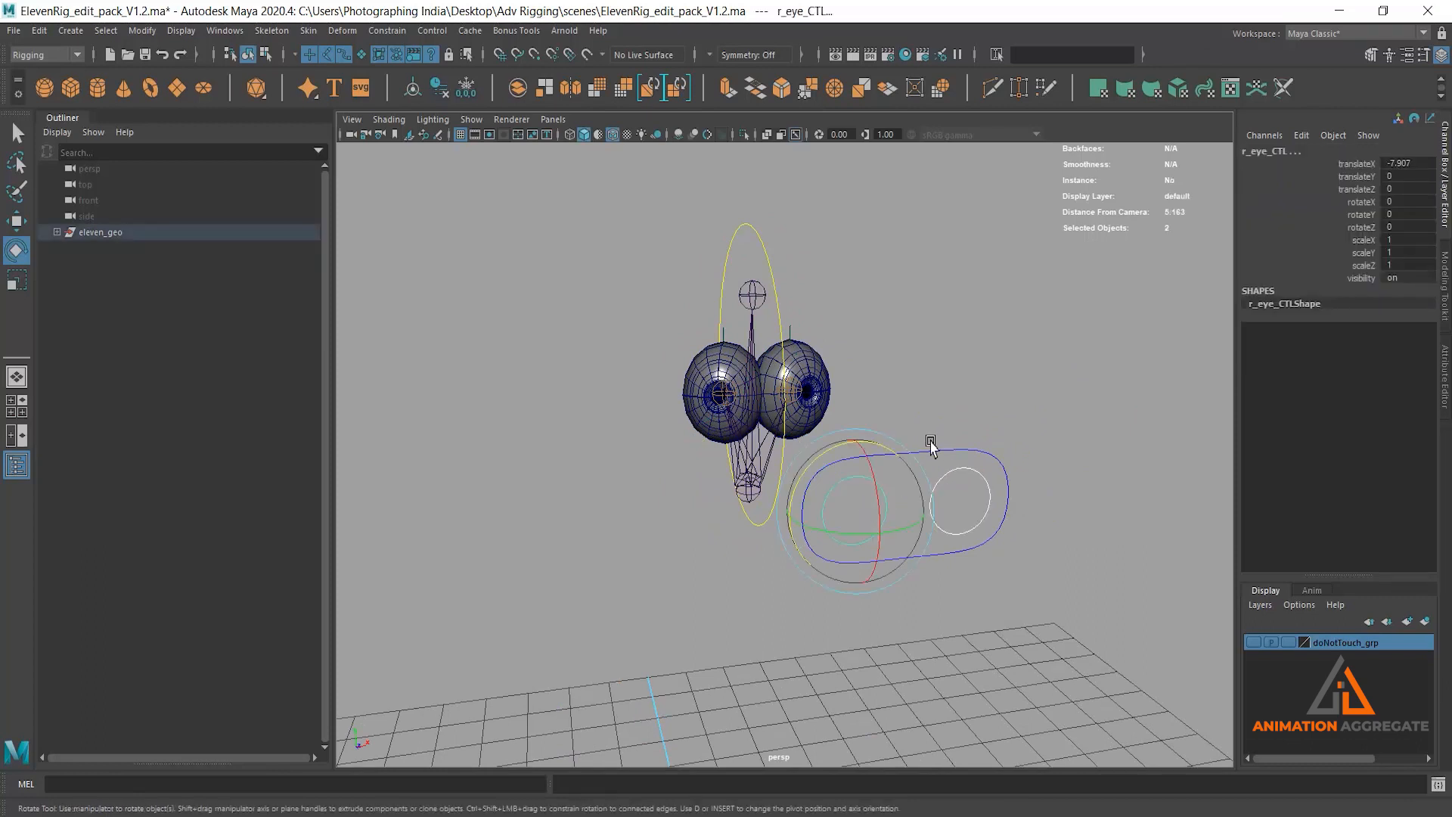
{"action": "key", "text": "q"}
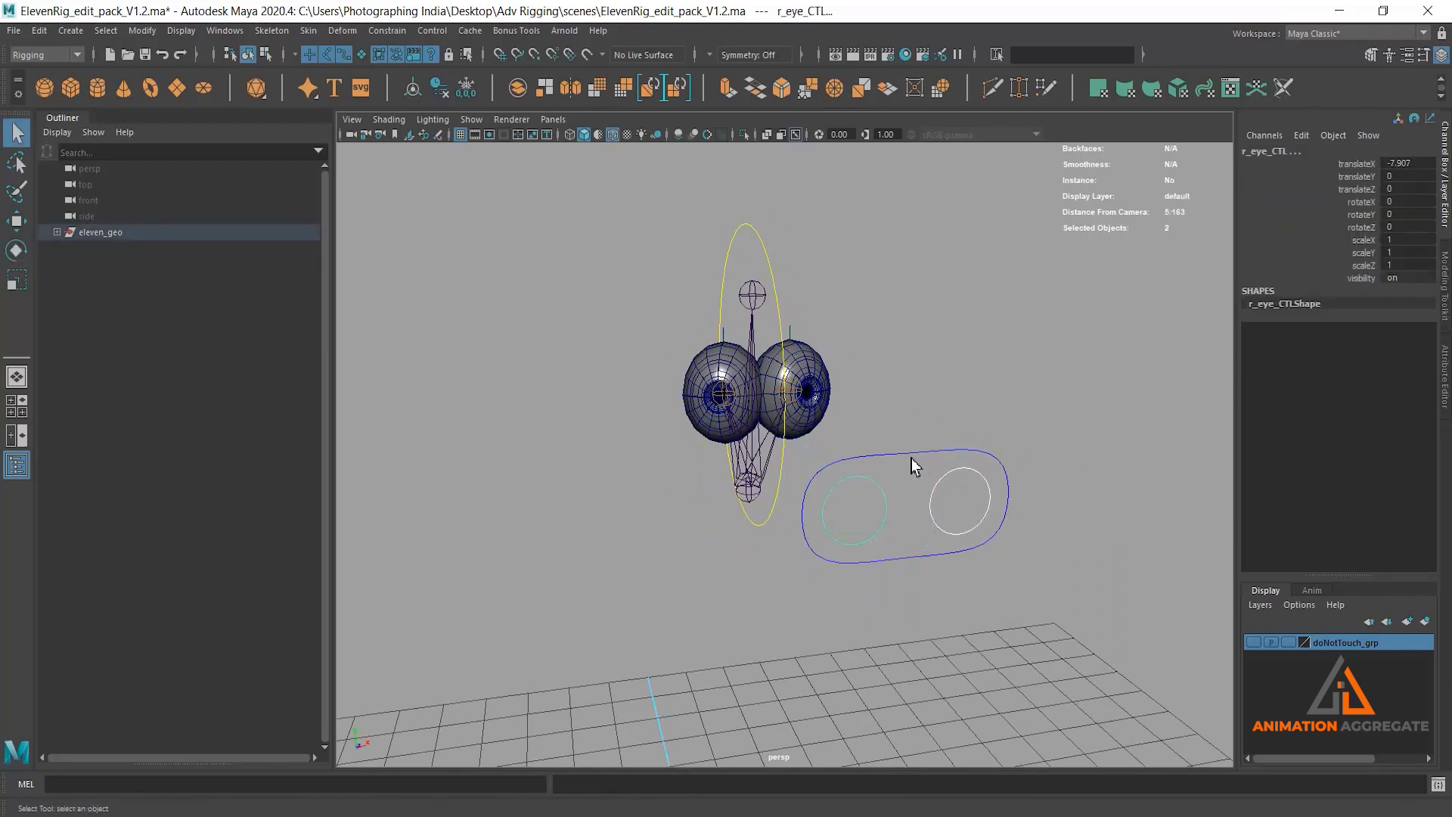
{"action": "left_click", "coordinate": [914, 479]}
{"action": "left_click_drag", "start_coordinate": [956, 510], "coordinate": [875, 511]}
{"action": "right_click", "coordinate": [1351, 170]}
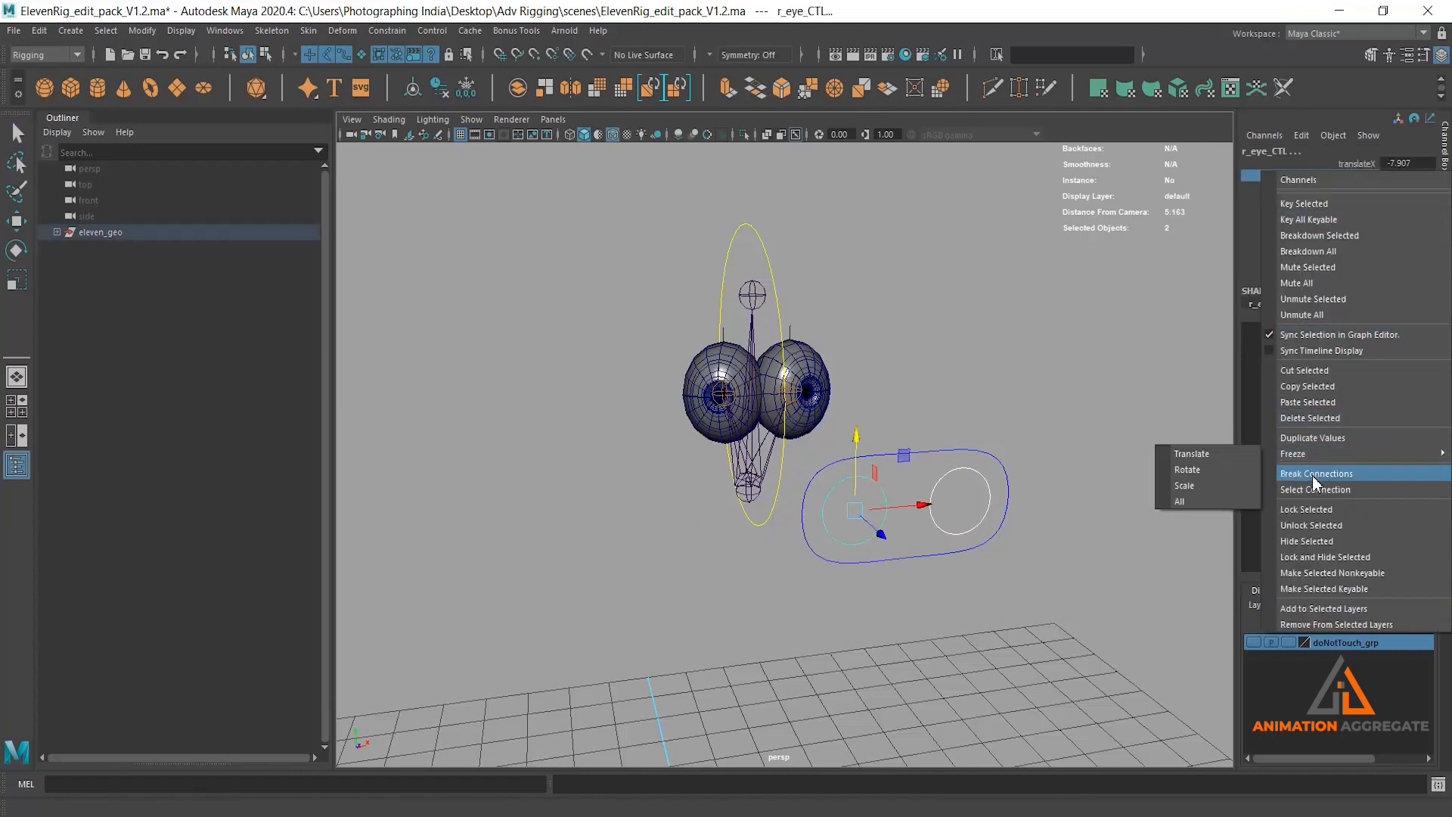
{"action": "mouse_move", "coordinate": [1336, 452]}
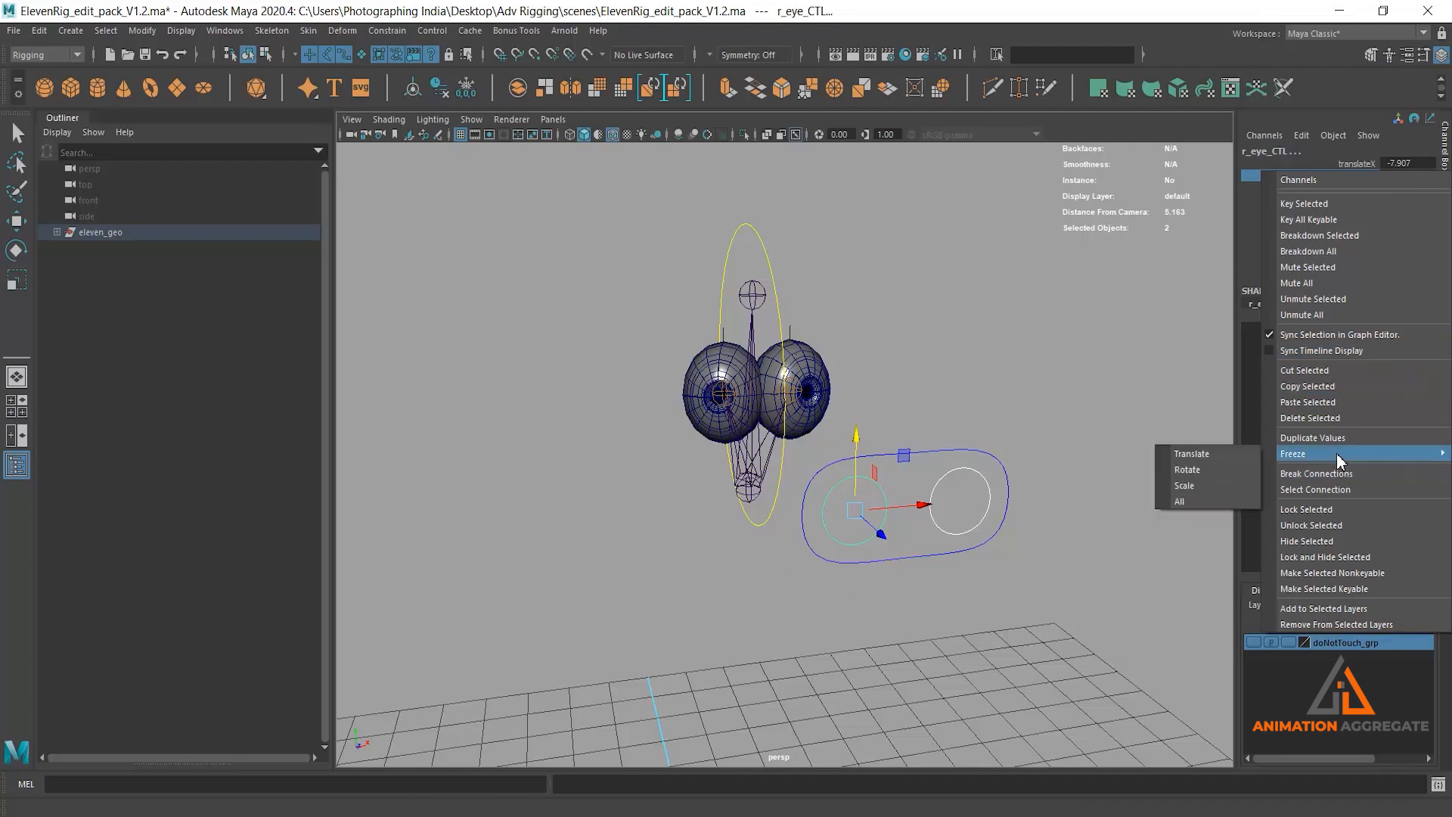
{"action": "left_click", "coordinate": [1256, 453]}
{"action": "key", "text": "q"}
{"action": "left_click", "coordinate": [1078, 393]}
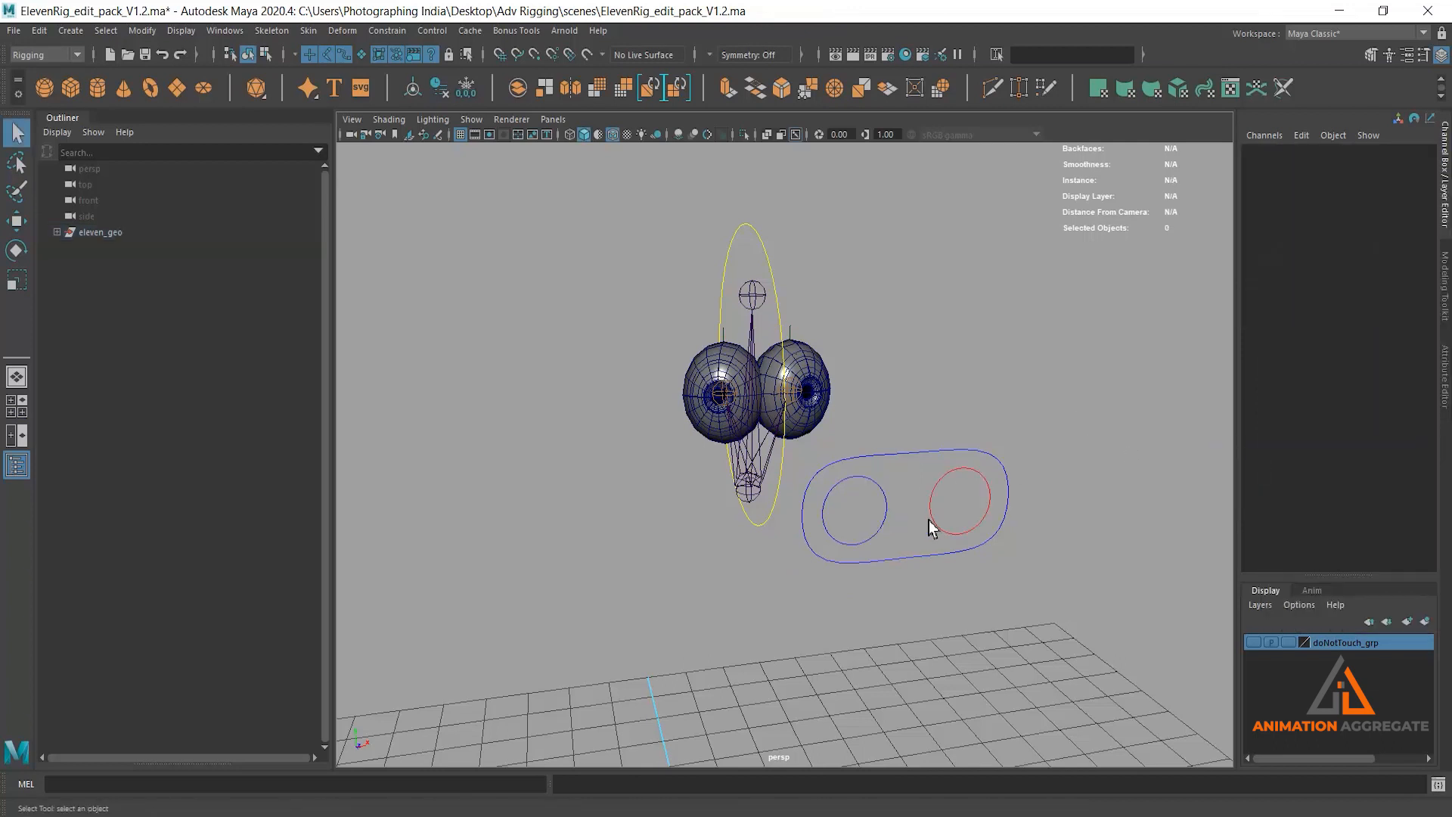
- Freeze all transforms of the surrounding r_eye_CTL1 control
{"action": "left_click", "coordinate": [915, 451]}
{"action": "key", "text": "w"}
{"action": "right_click", "coordinate": [1366, 184]}
{"action": "mouse_move", "coordinate": [1359, 464]}
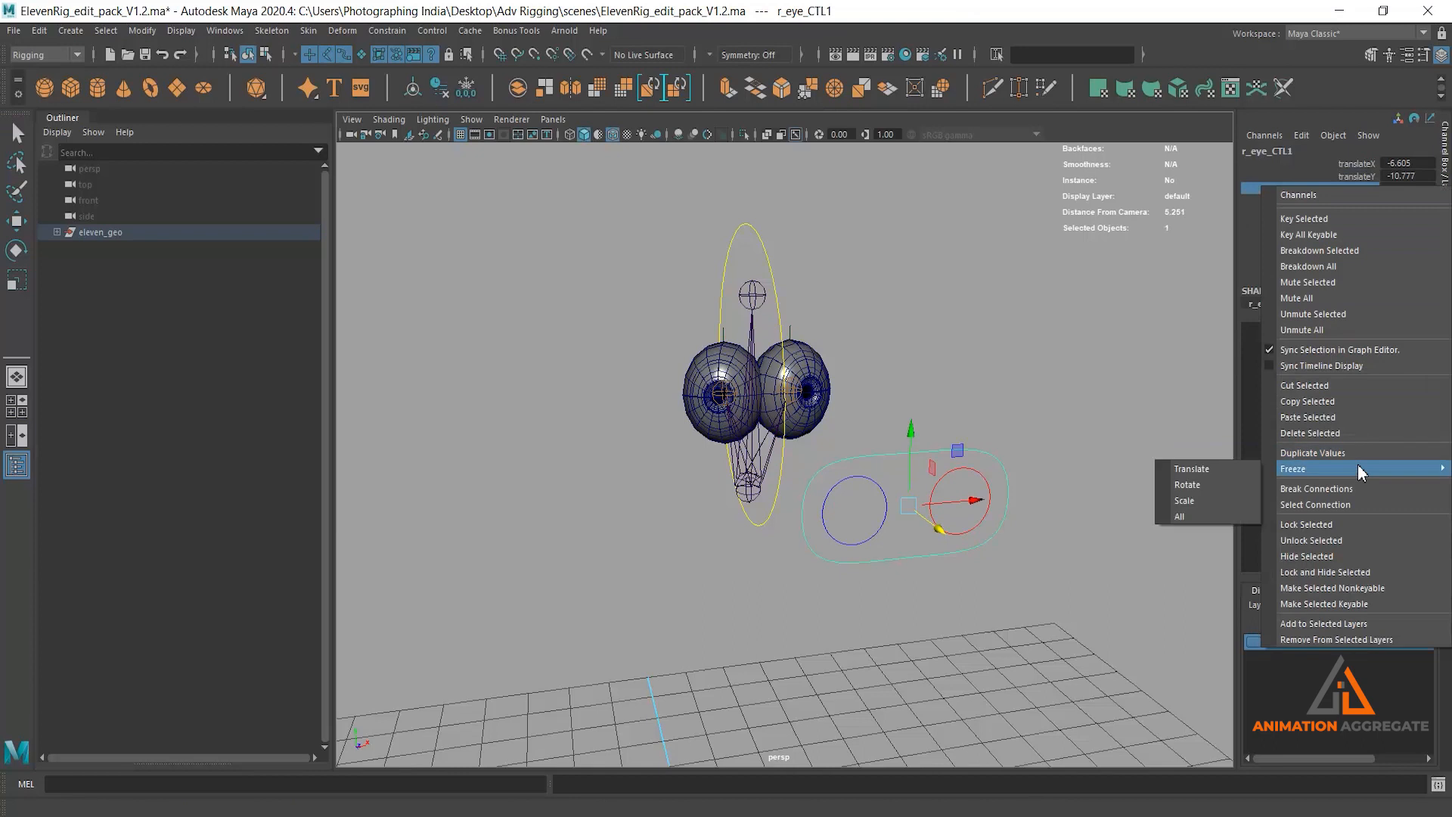
{"action": "left_click", "coordinate": [1193, 516]}
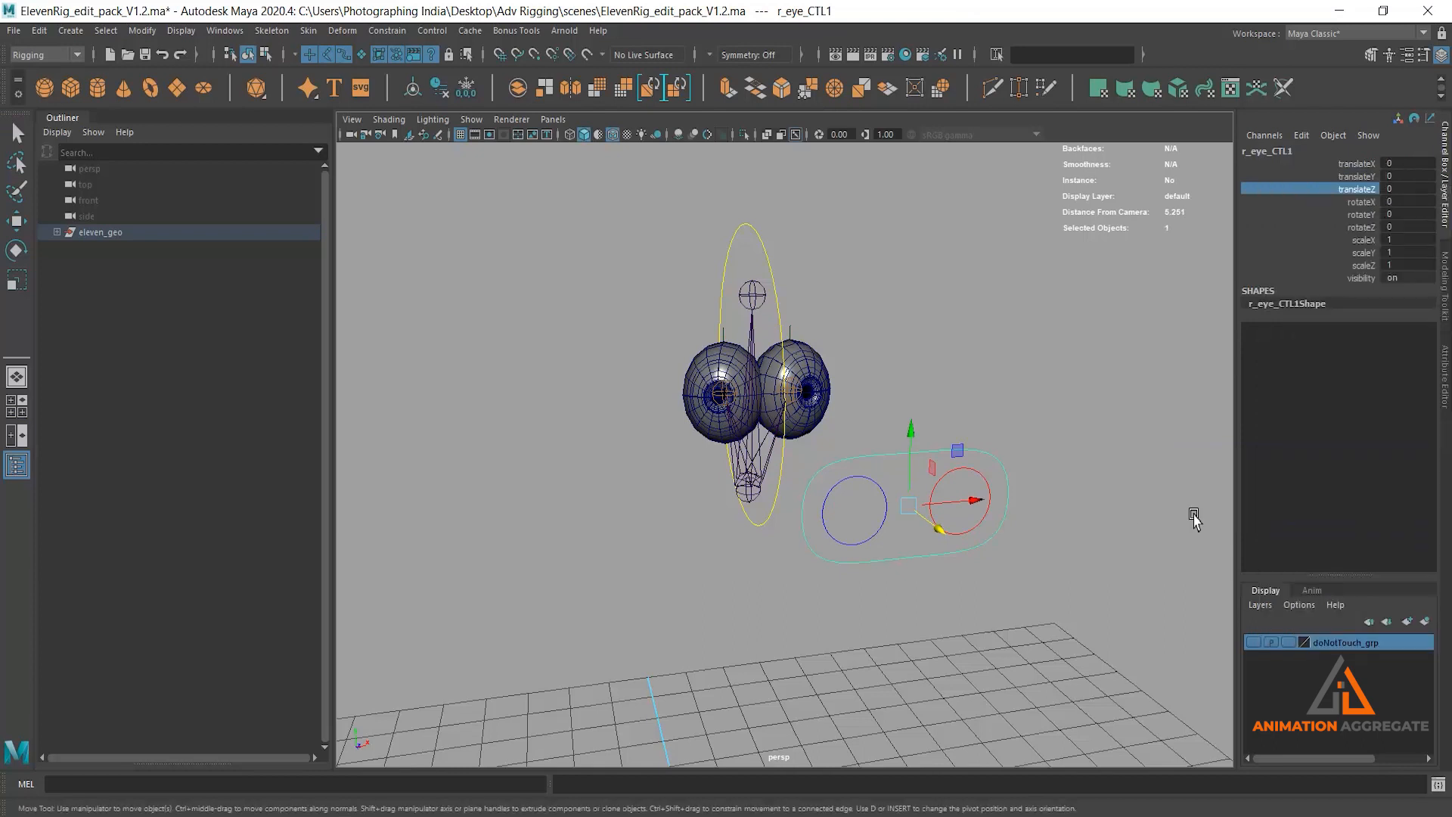
- Parent both individual eye controls, r_eye_CTL and l_eye_CTL, under r_eye_CTL1
{"action": "key", "text": "q"}
{"action": "left_click", "coordinate": [1058, 457]}
{"action": "left_click_drag", "start_coordinate": [938, 493], "coordinate": [950, 487]}
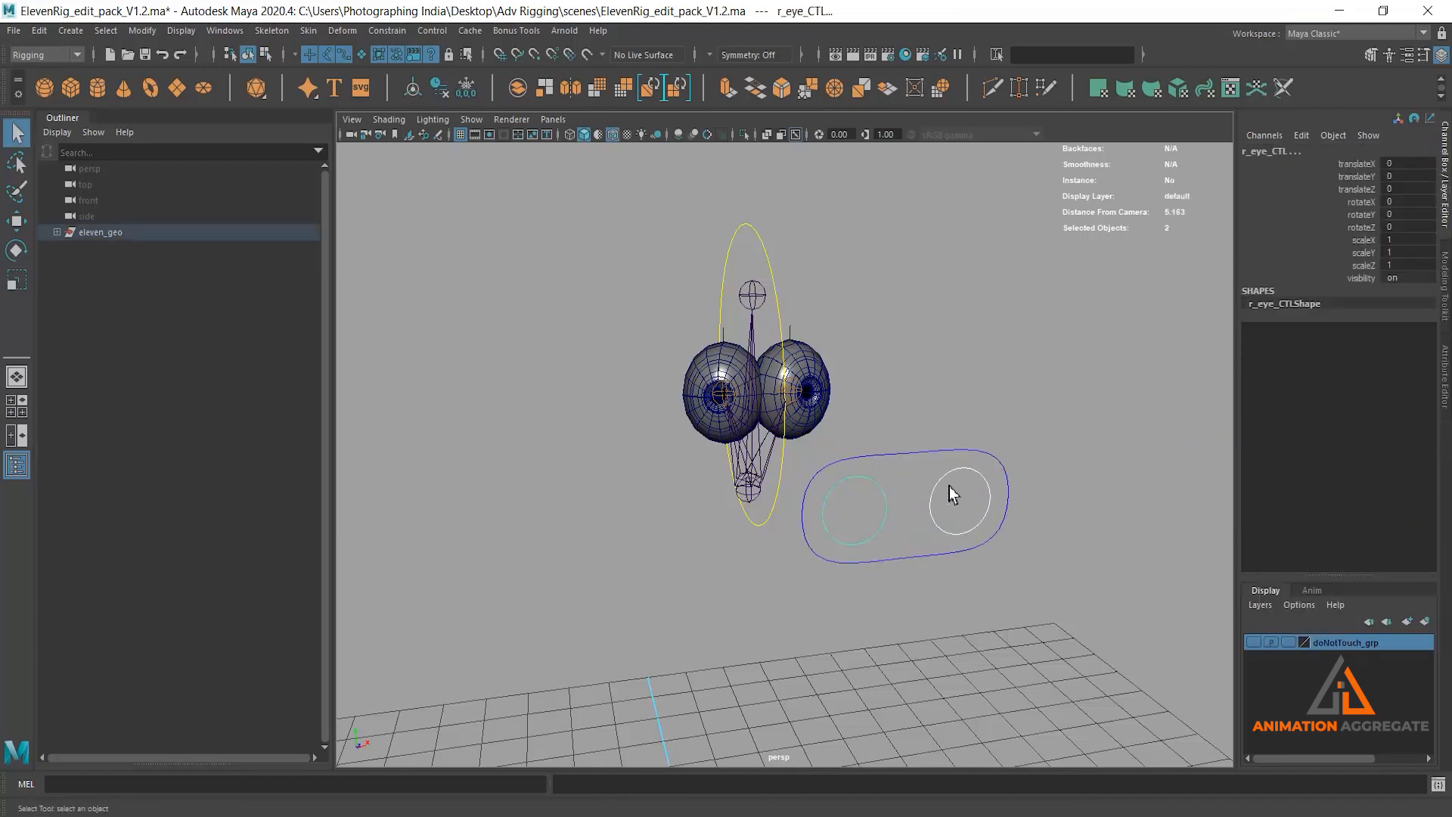
{"action": "left_click", "coordinate": [921, 456]}
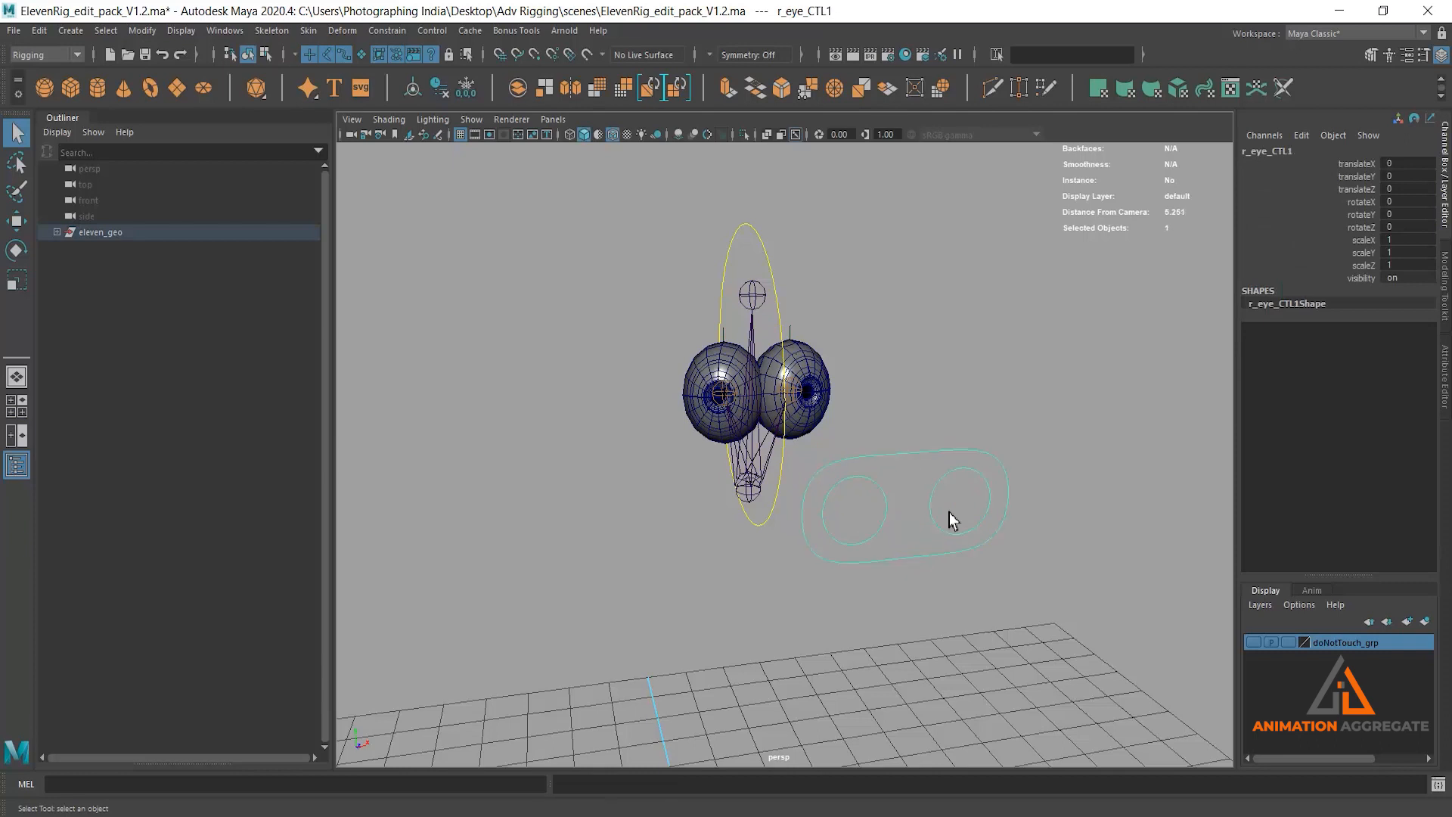
- Move r_eye_CTL1 around freely to test that both eyes follow it, and undo the move
{"action": "scroll", "coordinate": [953, 512], "scroll_direction": "down", "scroll_amount": 1}
{"action": "key", "text": "w"}
{"action": "left_click_drag", "start_coordinate": [880, 496], "coordinate": [783, 363]}
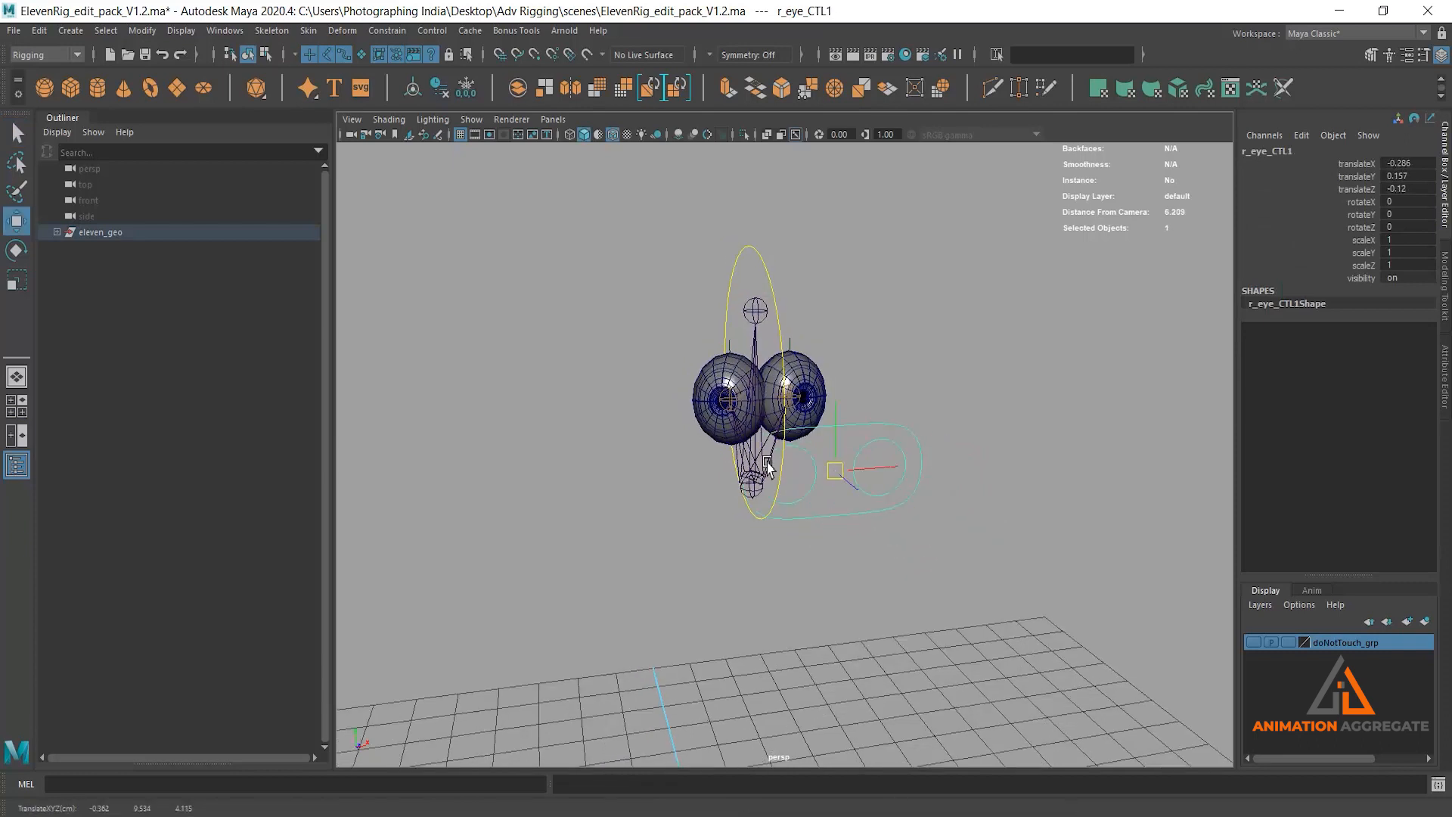
{"action": "key", "text": "ctrl+z"}
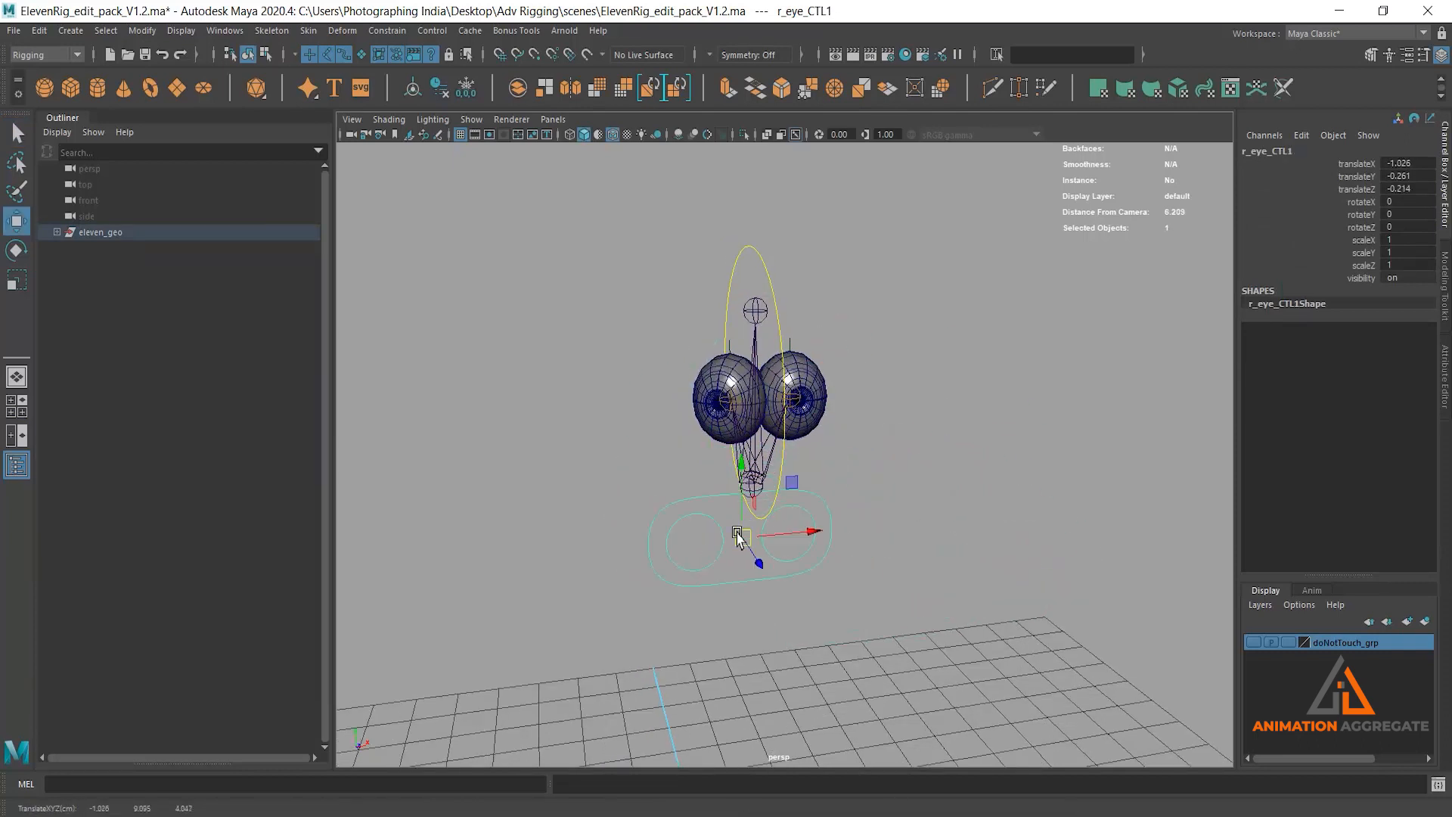
- Move r_eye_CTL freely on its own to test that the right eye follows it, and undo the move
{"action": "left_click", "coordinate": [899, 501]}
{"action": "left_click_drag", "start_coordinate": [849, 504], "coordinate": [899, 425]}
{"action": "key", "text": "ctrl+z"}
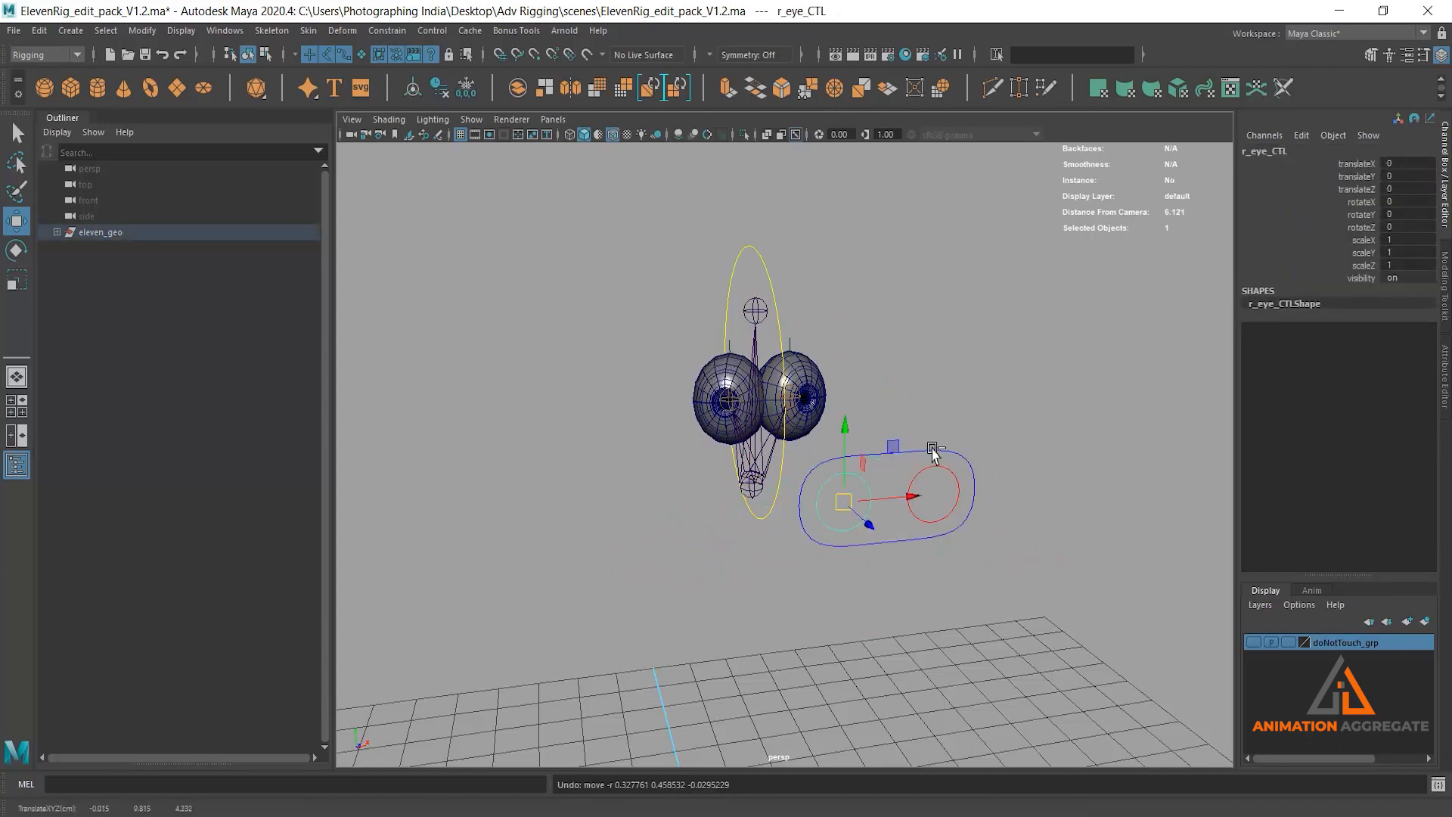
- Lock and hide the rotate, scale and visibility channels of both individual eye controls, r_eye_CTL and l_eye_CTL
{"action": "right_click_drag", "start_coordinate": [964, 335], "coordinate": [961, 433], "text": "alt"}
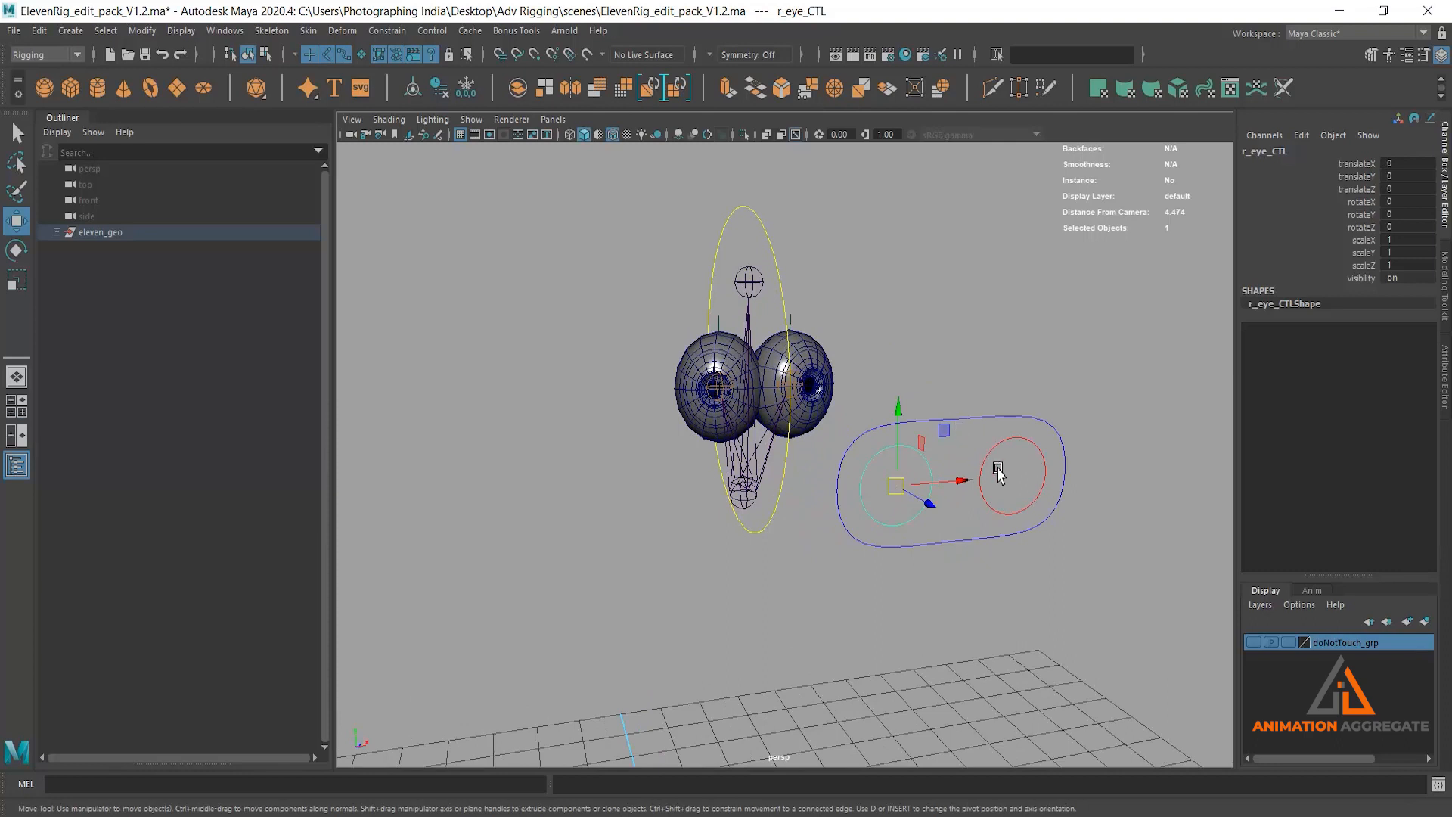
{"action": "left_click_drag", "start_coordinate": [999, 484], "coordinate": [848, 499], "text": "alt"}
{"action": "left_click_drag", "start_coordinate": [1322, 162], "coordinate": [1322, 185]}
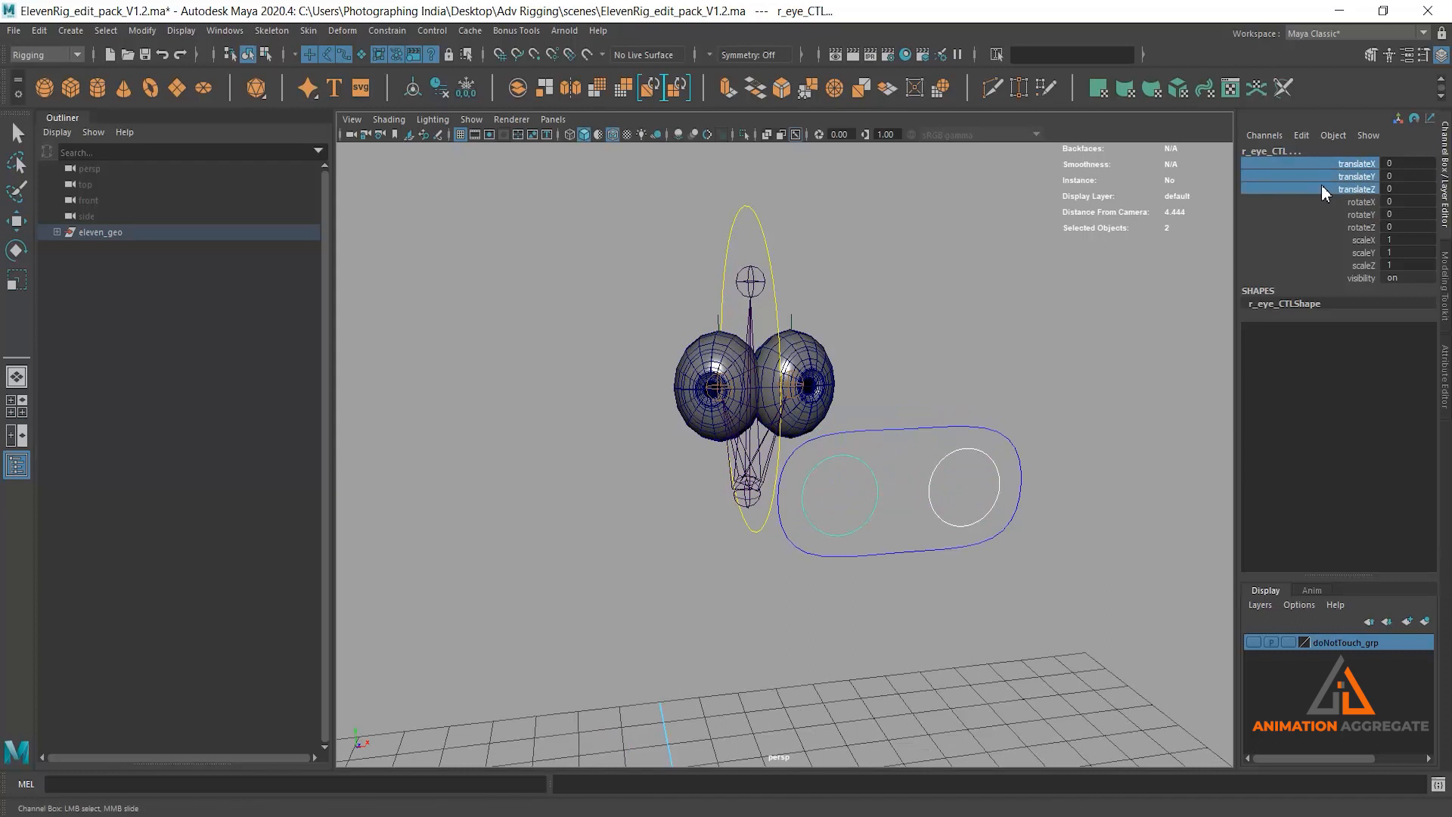
{"action": "left_click_drag", "start_coordinate": [831, 527], "coordinate": [840, 484], "text": "alt"}
{"action": "left_click_drag", "start_coordinate": [1354, 201], "coordinate": [1354, 229]}
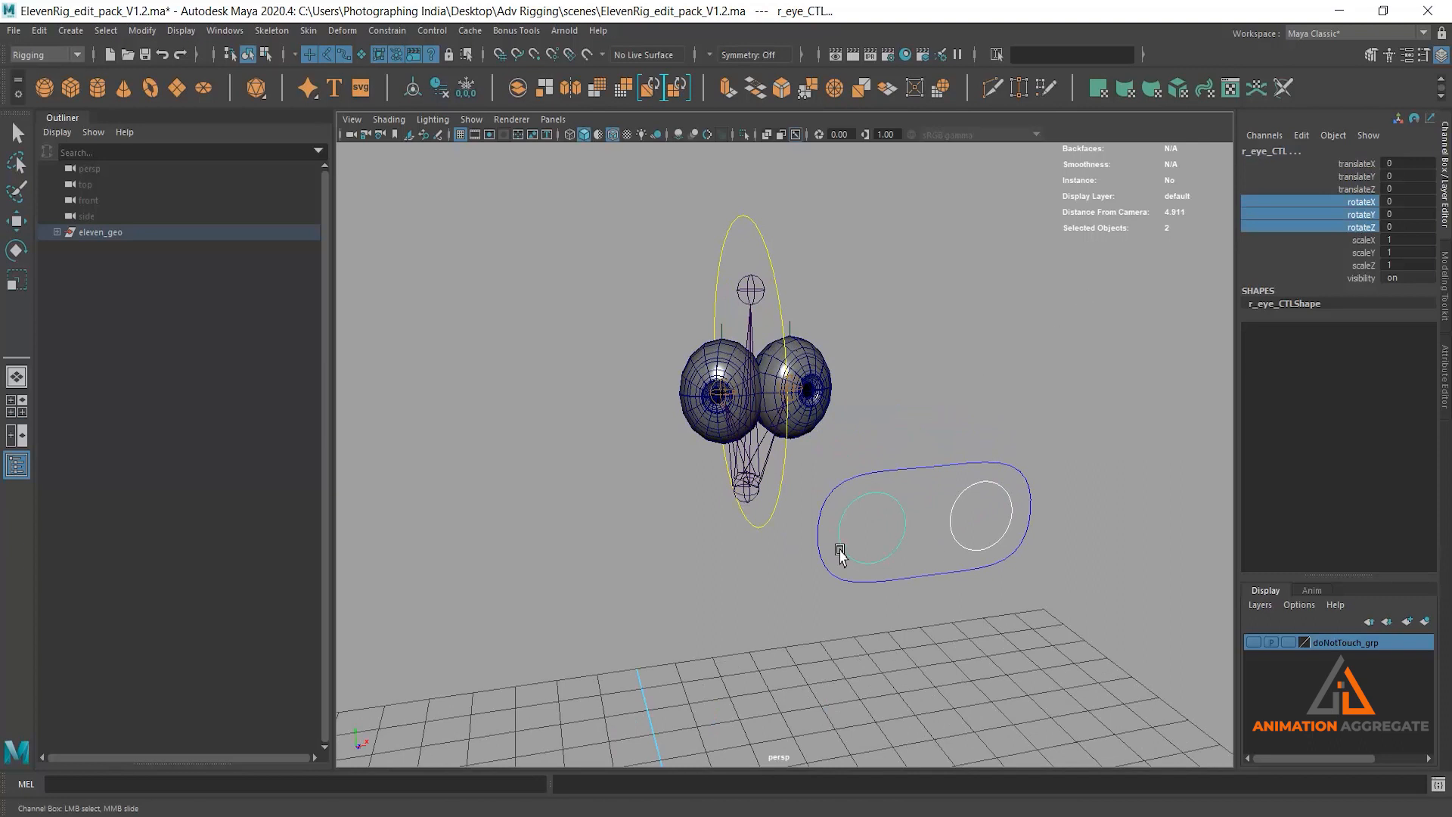
{"action": "left_click_drag", "start_coordinate": [881, 517], "coordinate": [1108, 367]}
{"action": "key", "text": "e"}
{"action": "left_click_drag", "start_coordinate": [1350, 225], "coordinate": [1354, 277]}
{"action": "left_click", "coordinate": [979, 477], "text": "shift"}
{"action": "right_click", "coordinate": [1359, 249]}
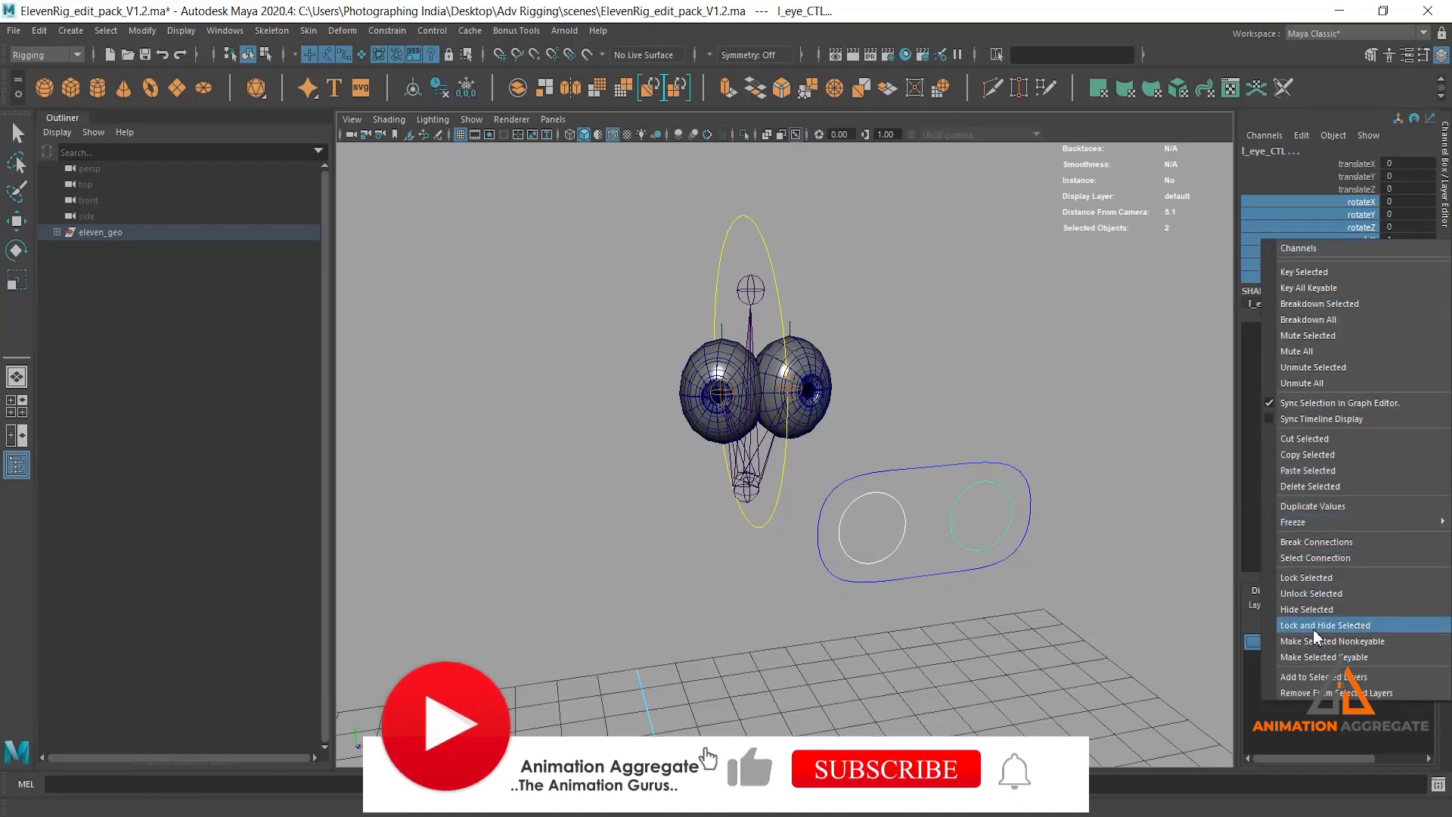
{"action": "left_click", "coordinate": [1314, 626]}
{"action": "key", "text": "e"}
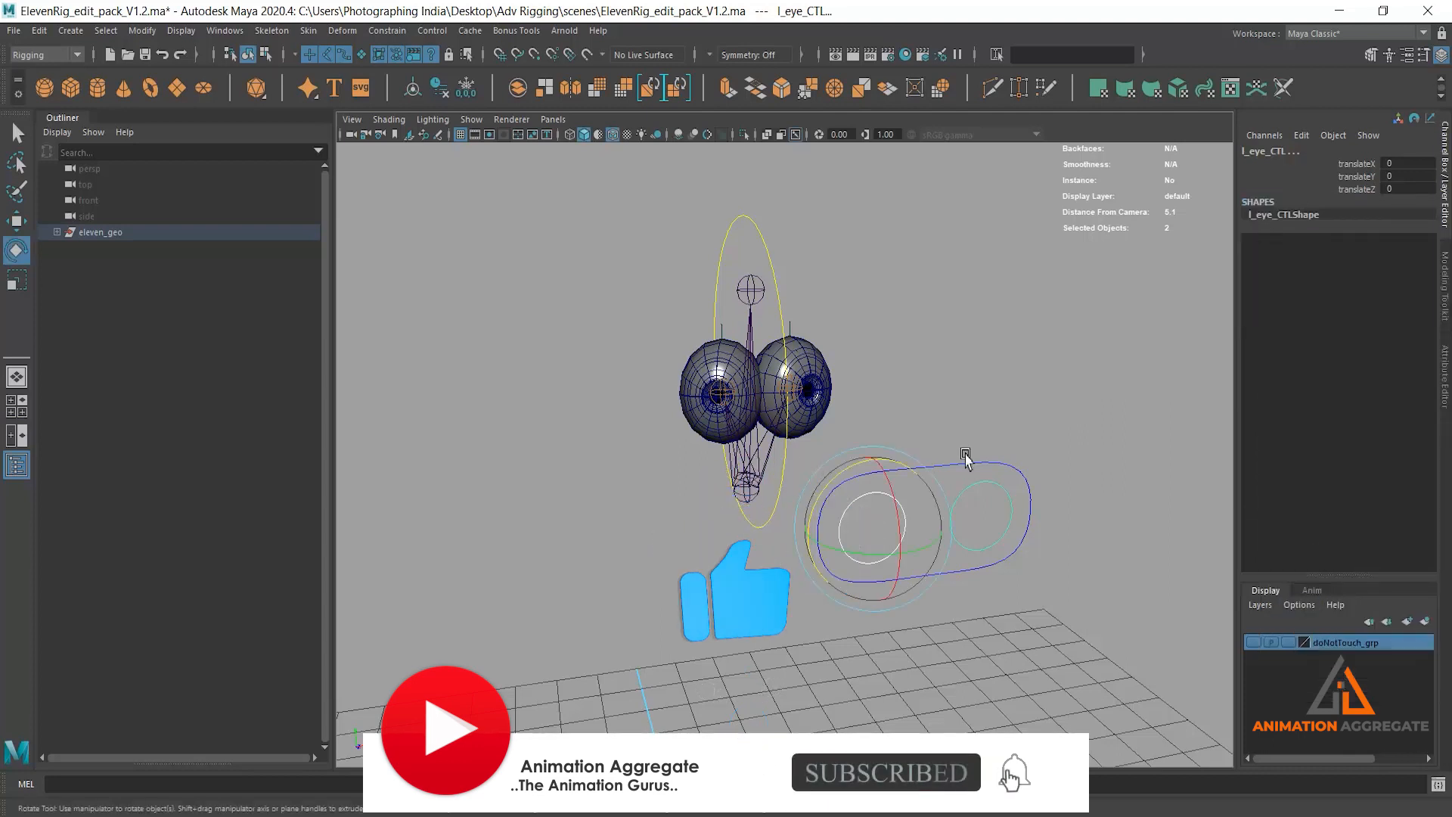
- Lock and hide the rotate, scale and visibility channels of the surrounding r_eye_CTL1 control, and clear the selection
{"action": "left_click", "coordinate": [1006, 469]}
{"action": "left_click_drag", "start_coordinate": [1361, 202], "coordinate": [1366, 301]}
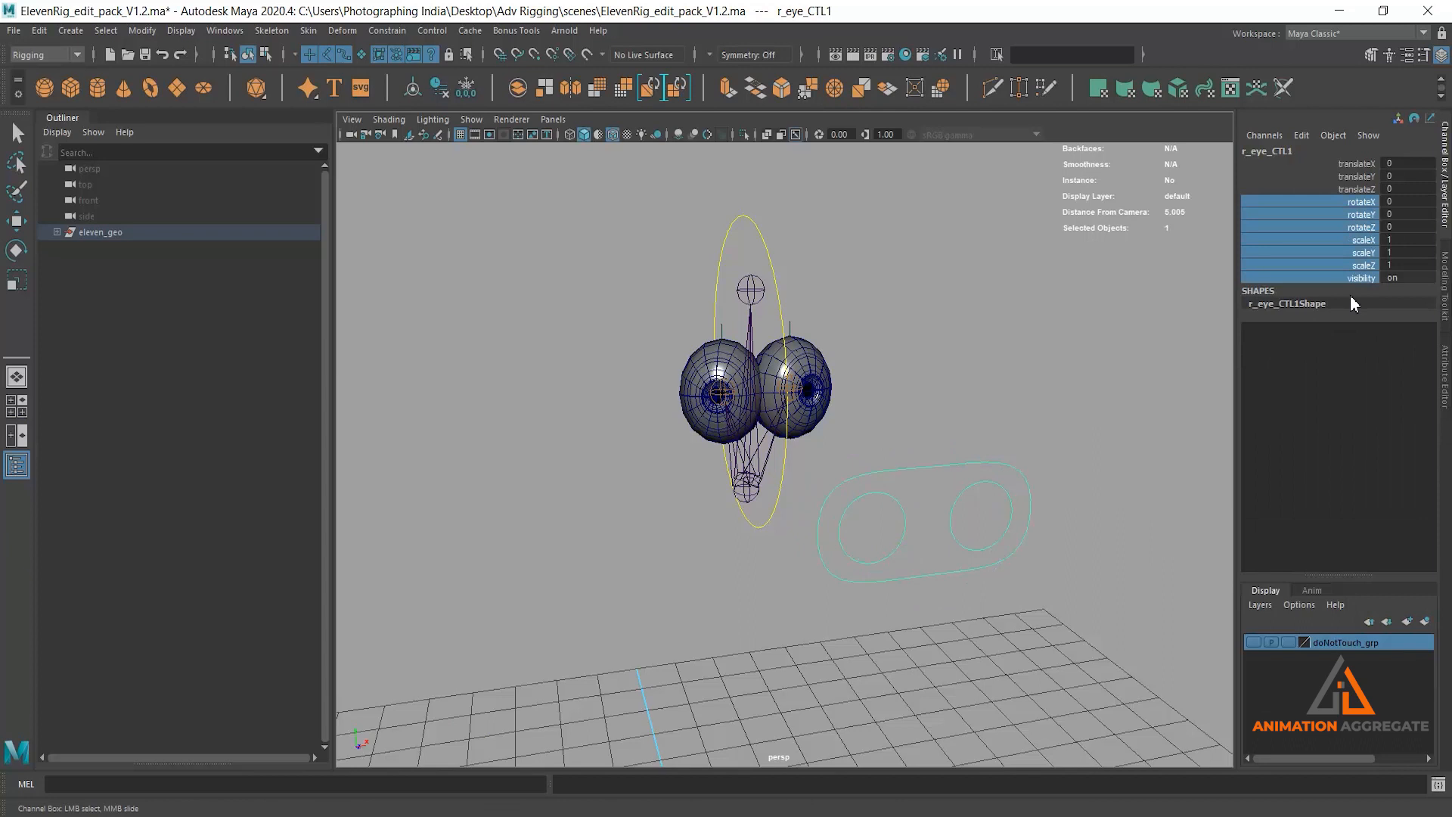
{"action": "right_click", "coordinate": [1345, 252]}
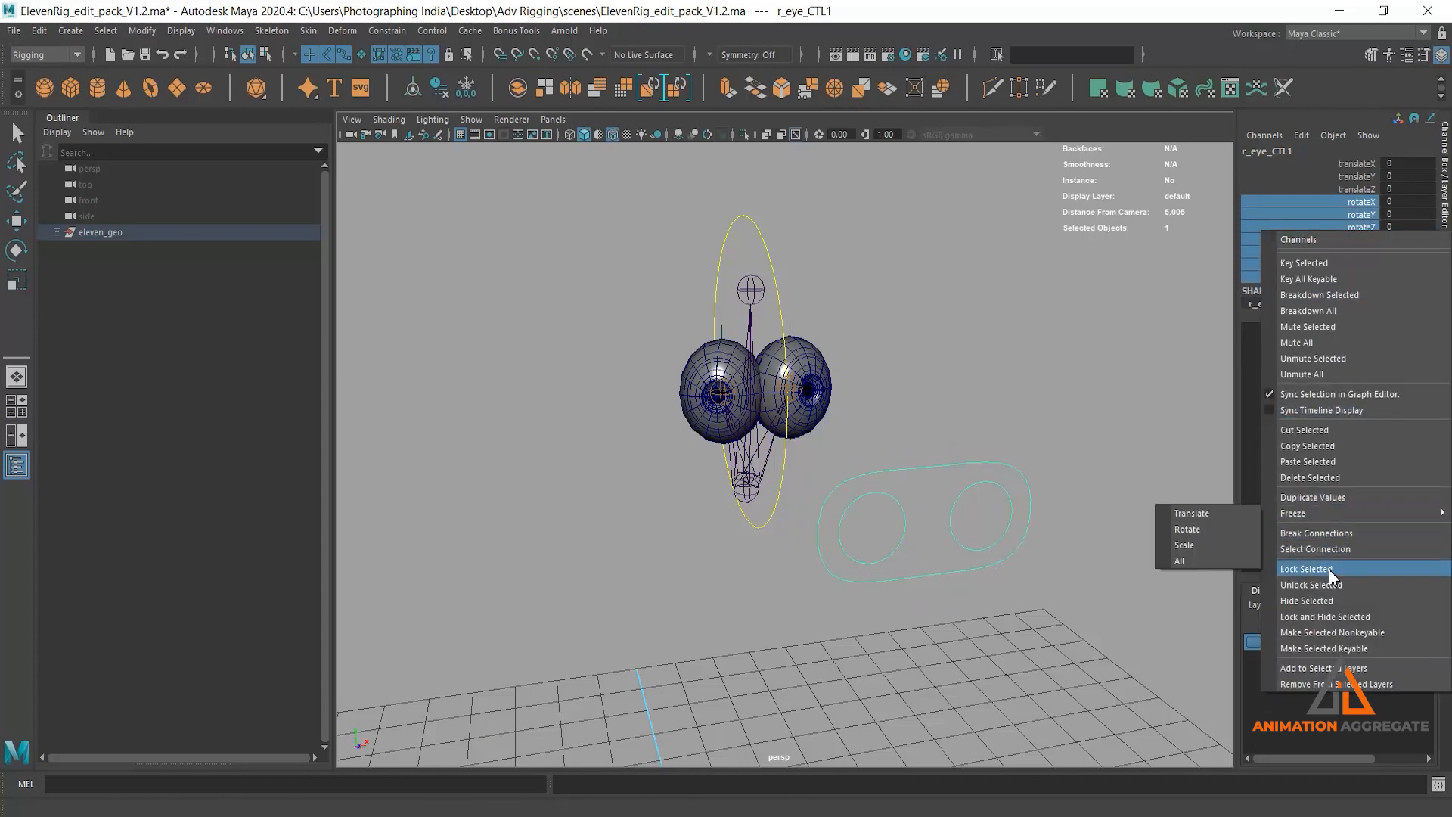
{"action": "left_click", "coordinate": [1315, 618]}
{"action": "scroll", "coordinate": [940, 461], "scroll_direction": "down", "scroll_amount": 2}
{"action": "left_click_drag", "start_coordinate": [940, 461], "coordinate": [924, 447], "text": "alt"}
{"action": "left_click", "coordinate": [956, 392]}
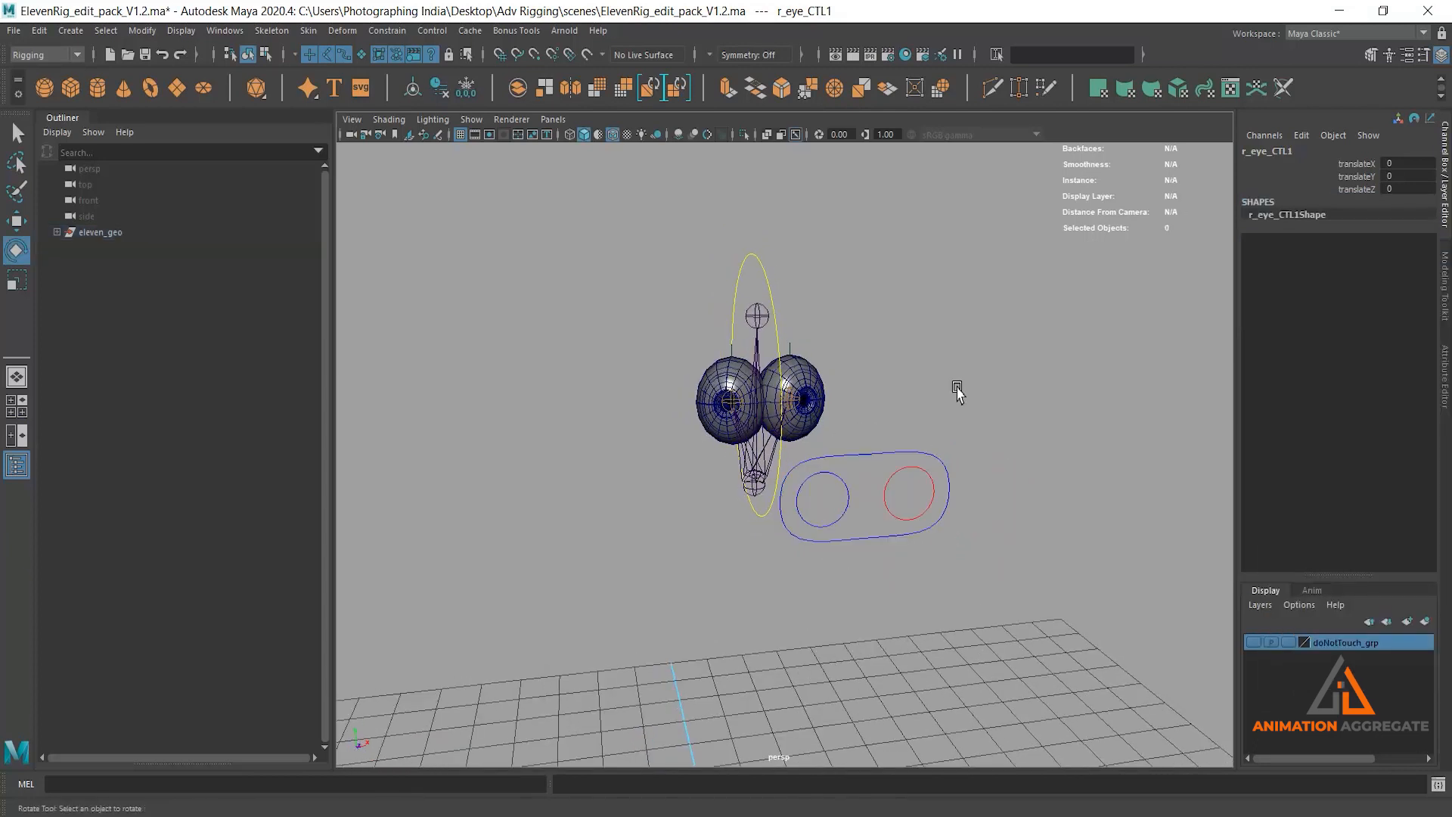
- Move r_eye_CTL1 to test it with only its translate channels available, and undo the move
{"action": "left_click", "coordinate": [925, 458]}
{"action": "key", "text": "w"}
{"action": "left_click_drag", "start_coordinate": [875, 495], "coordinate": [550, 405]}
{"action": "key", "text": "ctrl+z"}
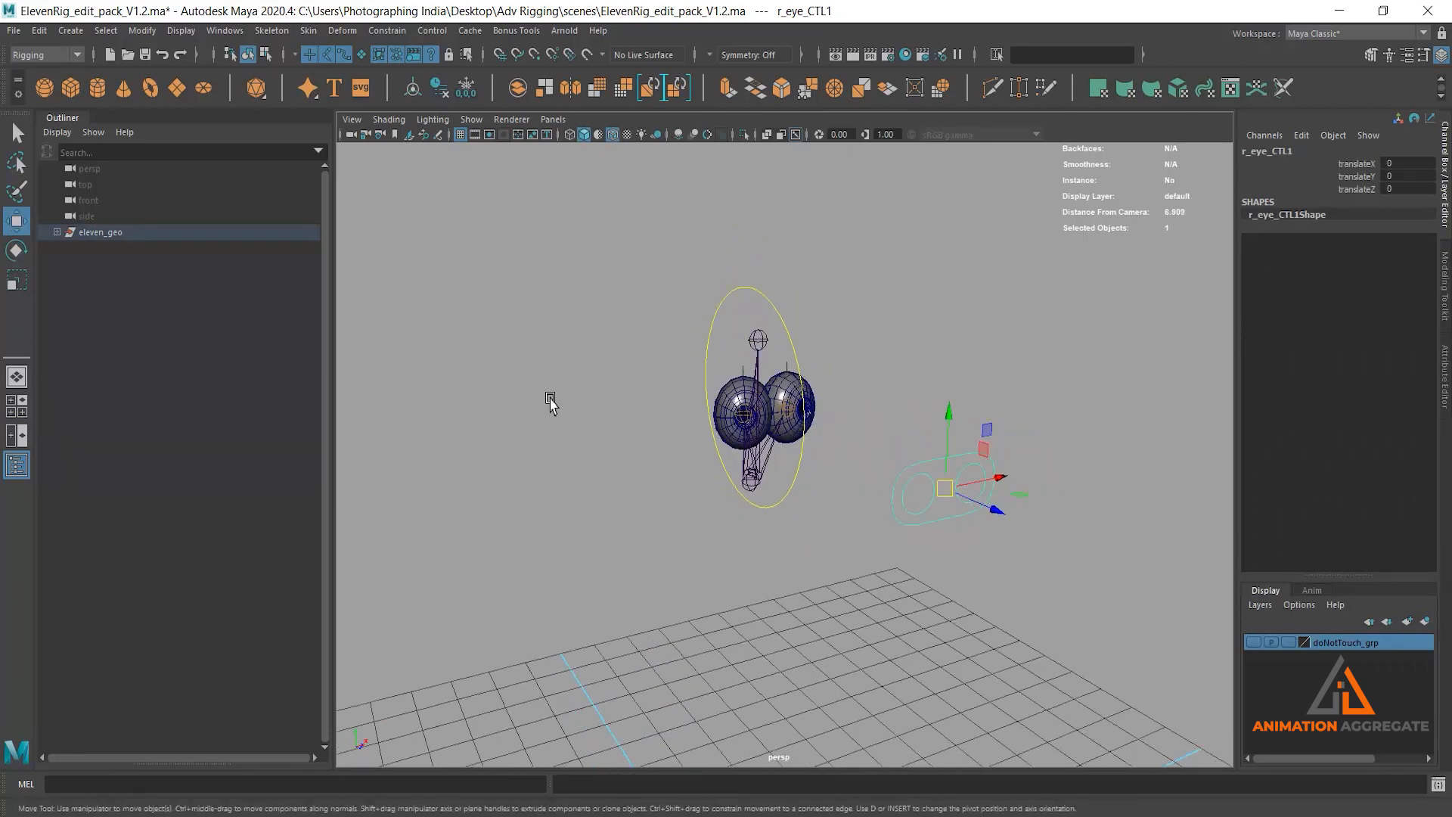
- Unhide head_geo under eleven_geo and turn on the visibility of the doNotTouch_grp display layer
{"action": "left_click", "coordinate": [58, 232]}
{"action": "left_click", "coordinate": [106, 249]}
{"action": "key", "text": "shift+h"}
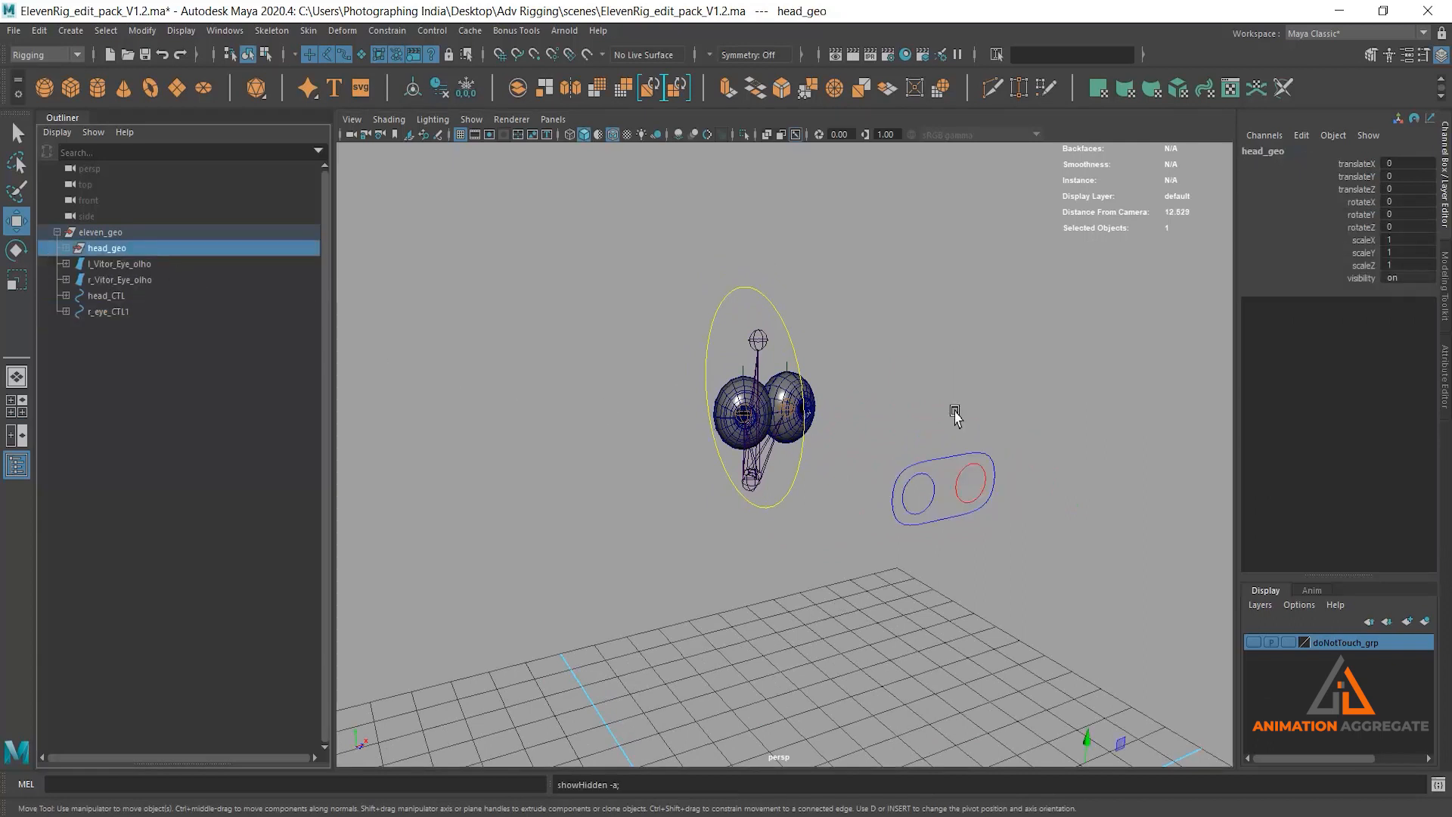
{"action": "left_click", "coordinate": [1255, 642]}
- Move r_eye_CTL1 around with the head geometry shown to test the character's gaze, undoing each move
{"action": "left_click", "coordinate": [1026, 497]}
{"action": "left_click_drag", "start_coordinate": [1025, 497], "coordinate": [708, 448], "text": "alt"}
{"action": "left_click", "coordinate": [508, 365]}
{"action": "middle_click_drag", "start_coordinate": [610, 402], "coordinate": [594, 492]}
{"action": "left_click_drag", "start_coordinate": [744, 438], "coordinate": [773, 447], "text": "alt"}
{"action": "key", "text": "ctrl+z"}
{"action": "scroll", "coordinate": [832, 462], "scroll_direction": "up", "scroll_amount": 5}
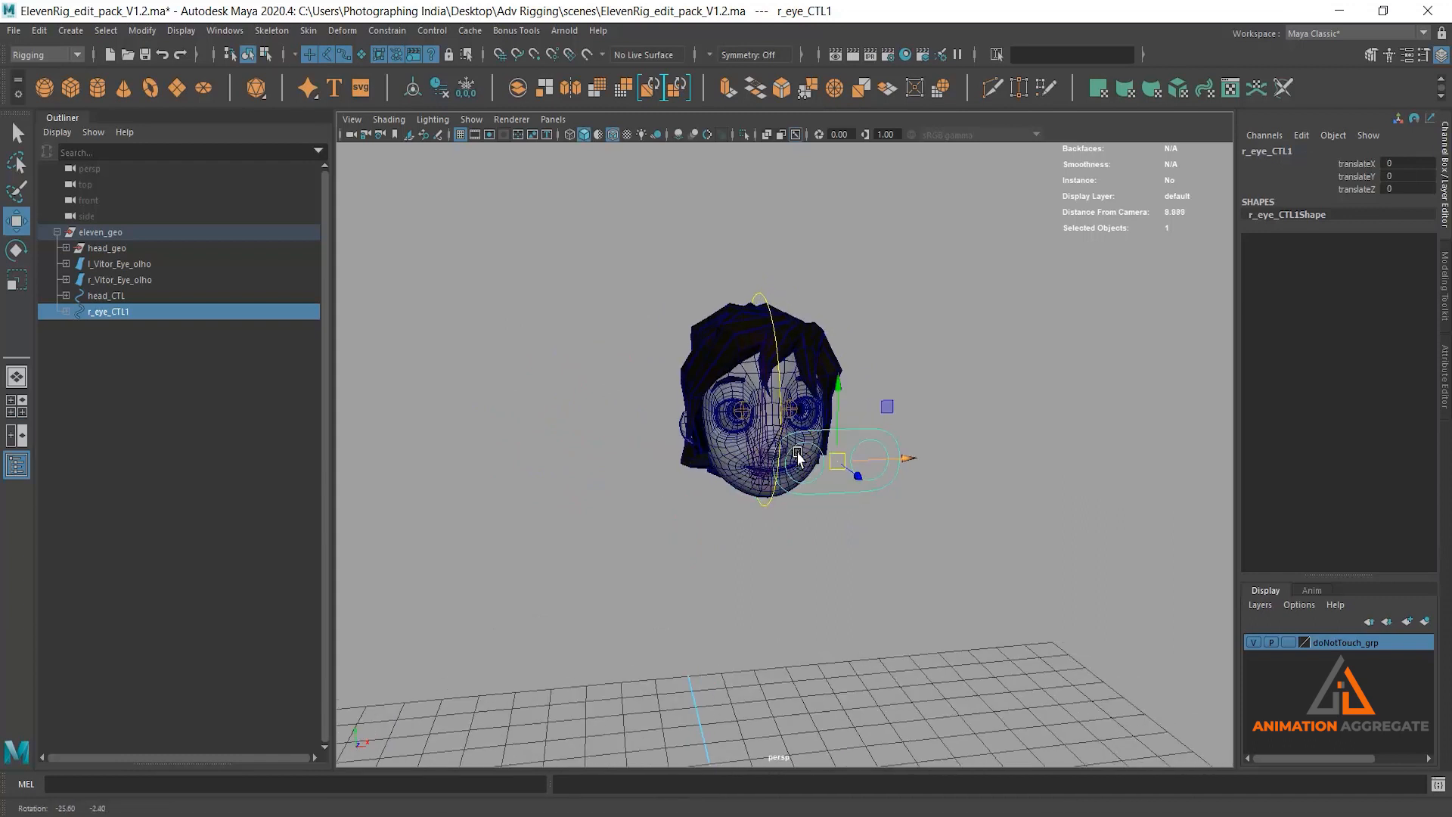
{"action": "middle_click_drag", "start_coordinate": [863, 463], "coordinate": [931, 581]}
{"action": "key", "text": "ctrl+z"}
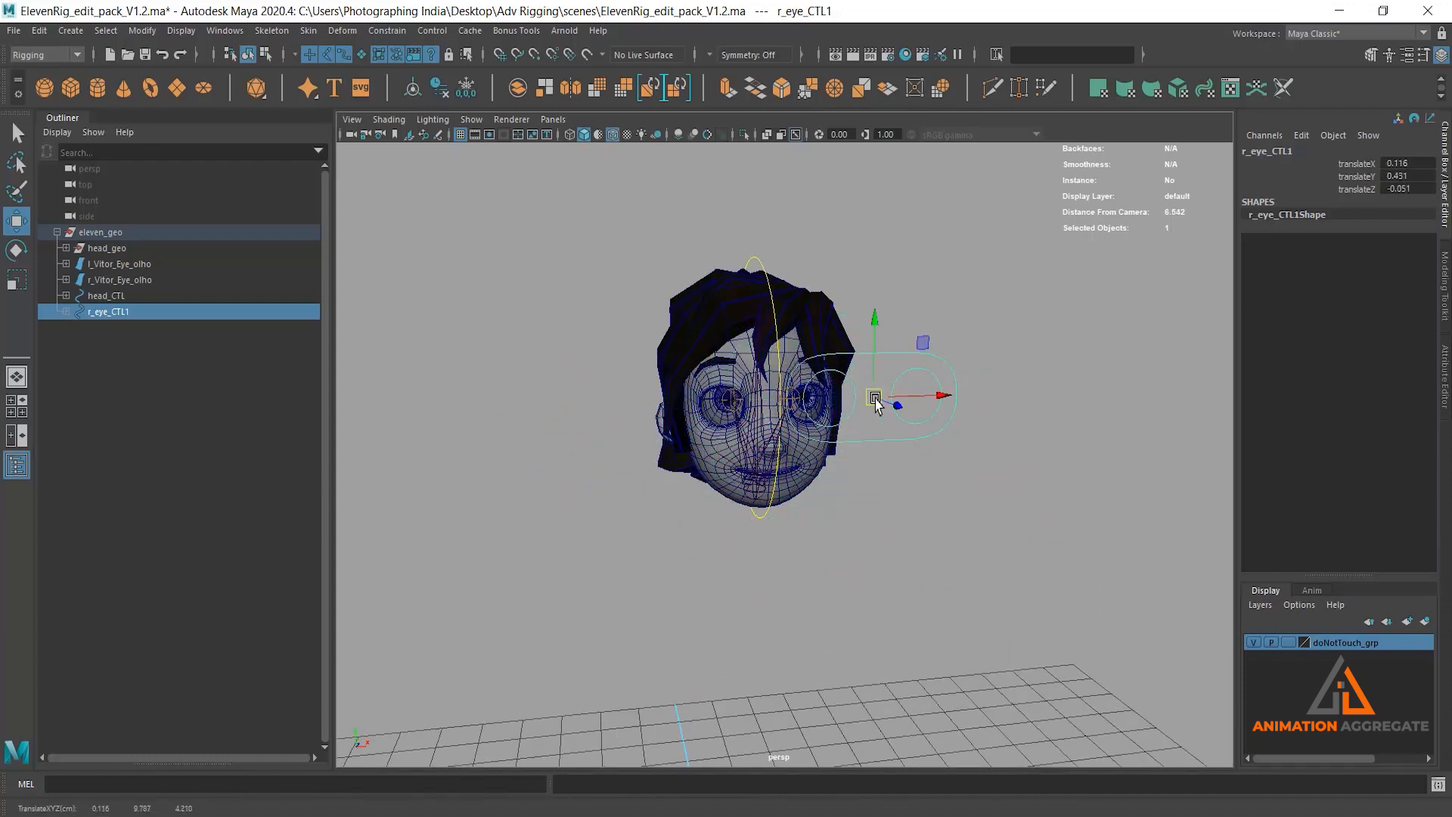